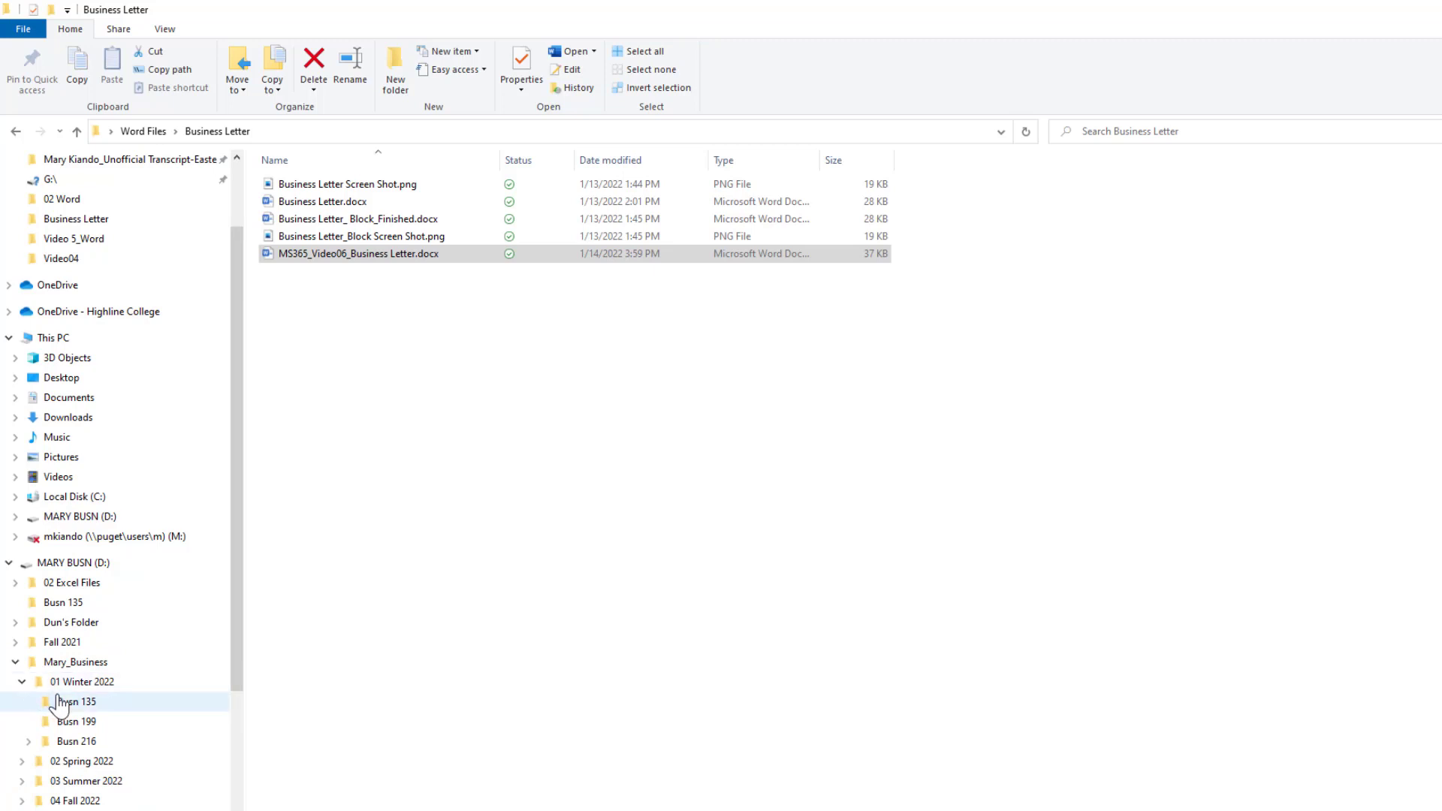
Navigate File Explorer to Busn 216 > Video File > 02 Word folder.
{"action": "left_click", "coordinate": [29, 721]}
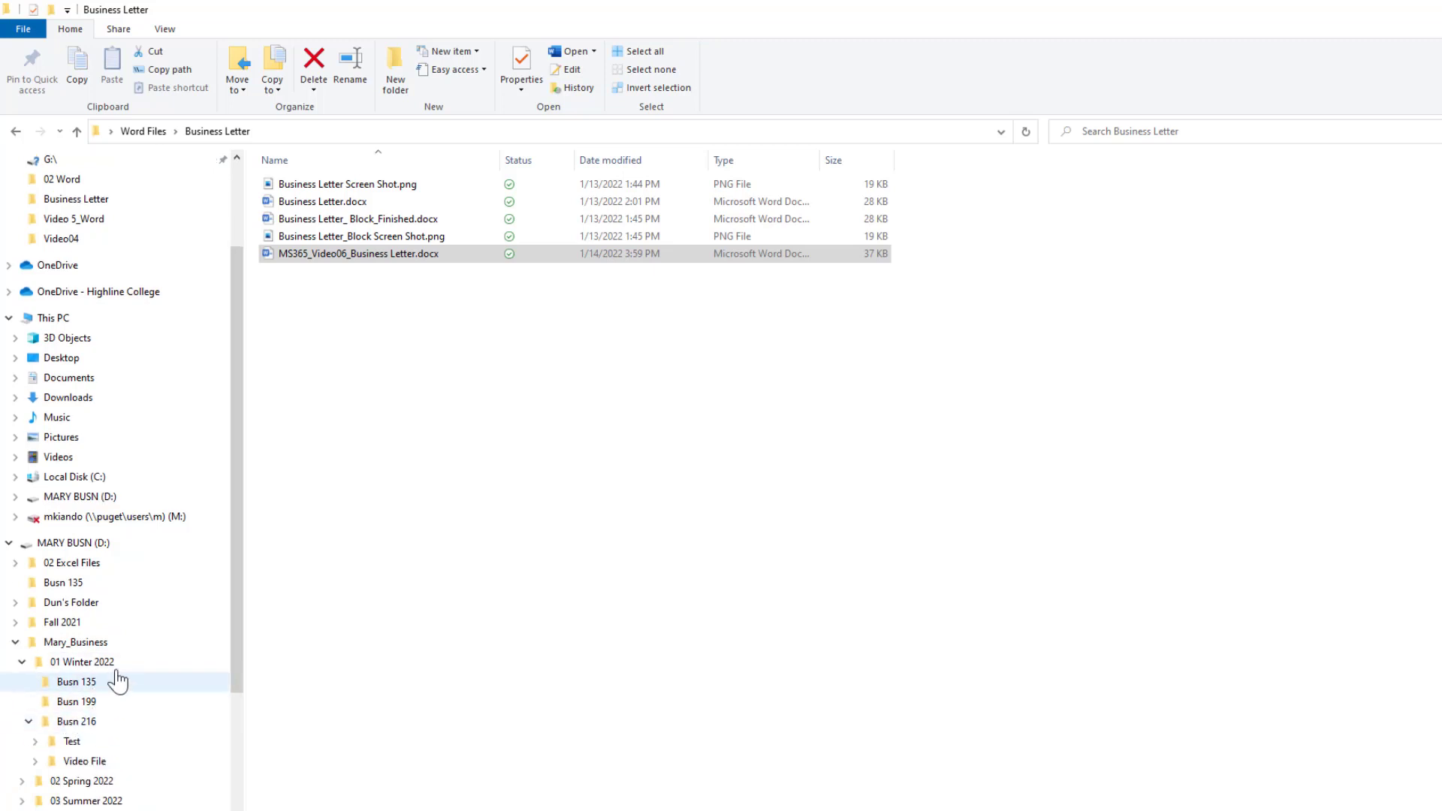
{"action": "scroll", "coordinate": [124, 660], "scroll_direction": "down", "scroll_amount": 1}
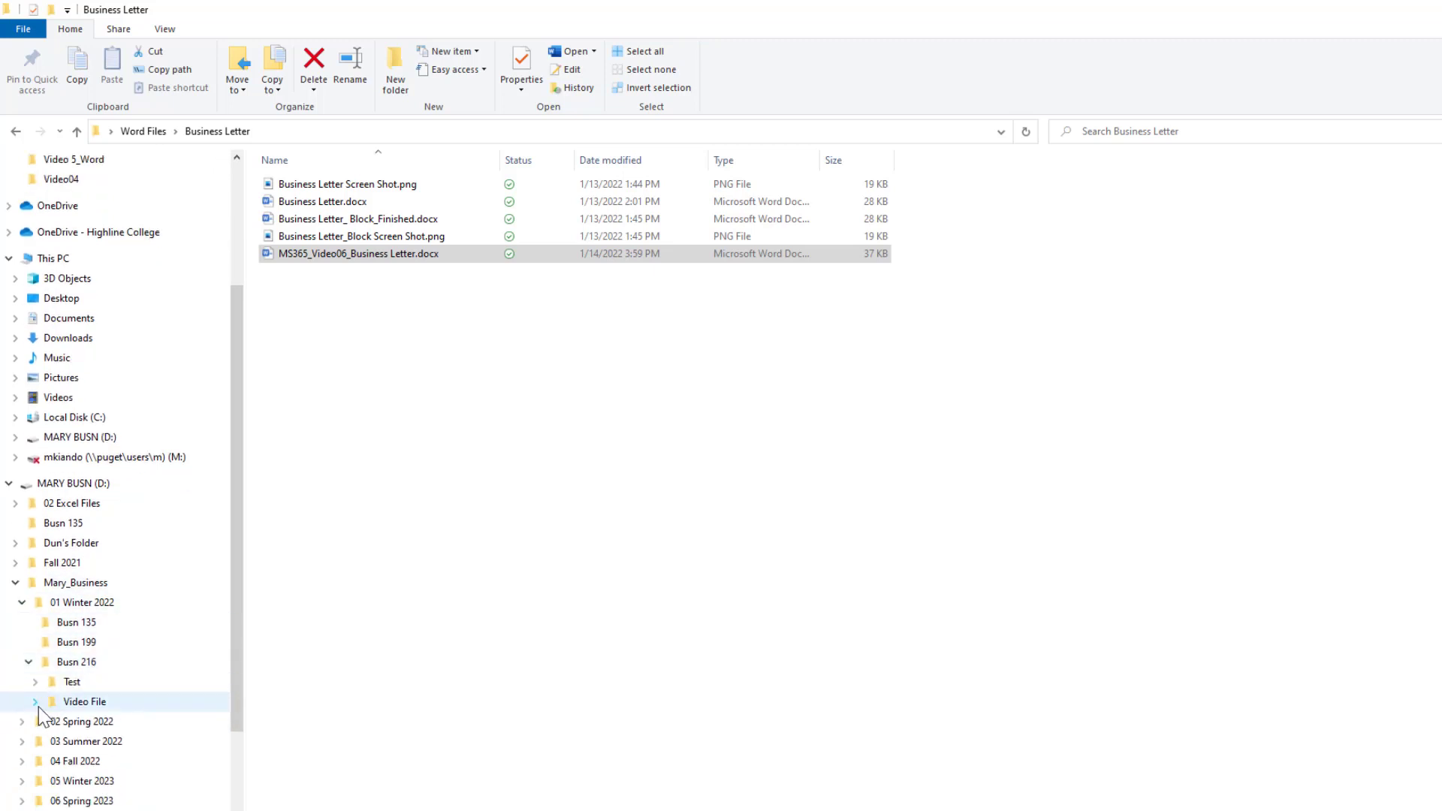
{"action": "left_click", "coordinate": [35, 702]}
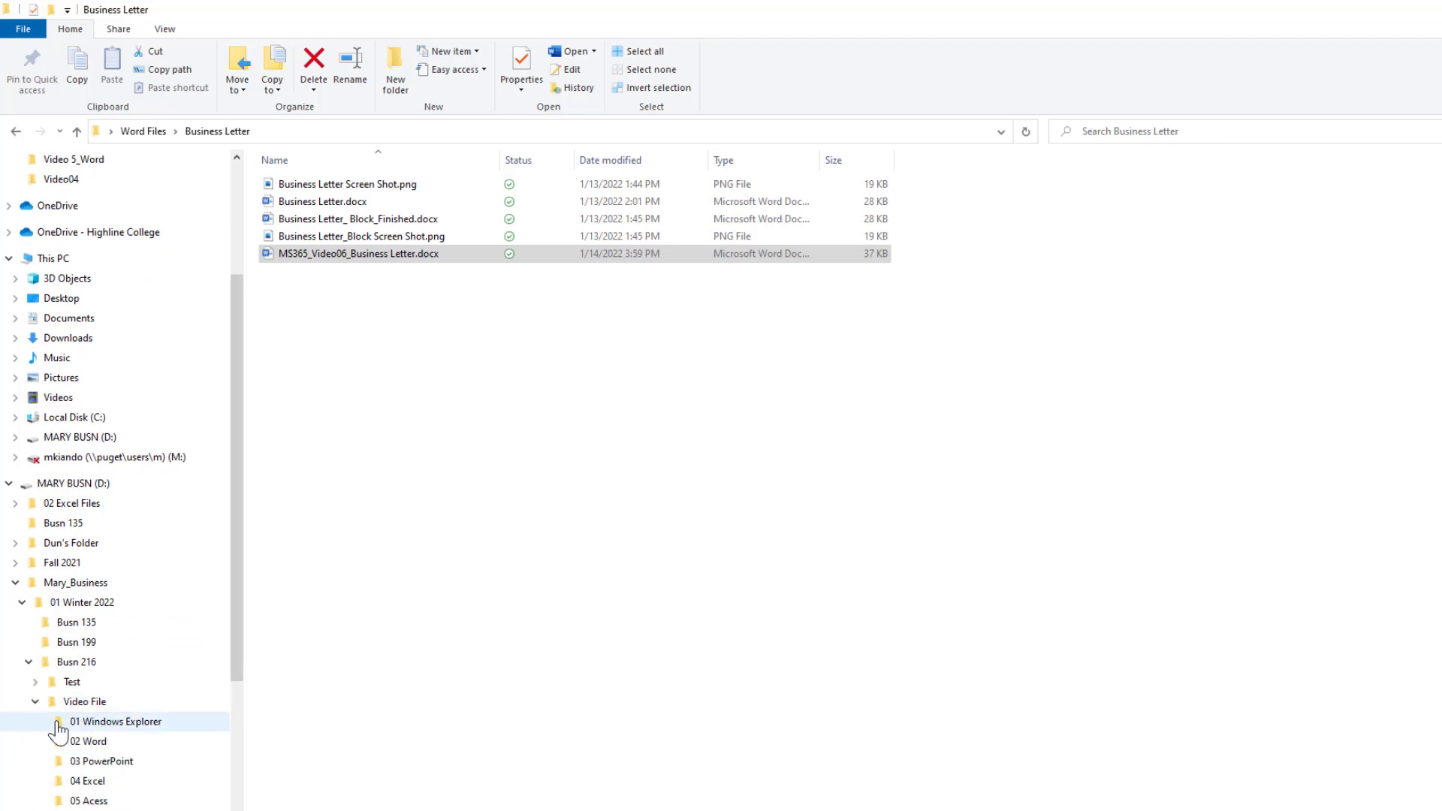
{"action": "scroll", "coordinate": [105, 740], "scroll_direction": "down", "scroll_amount": 1}
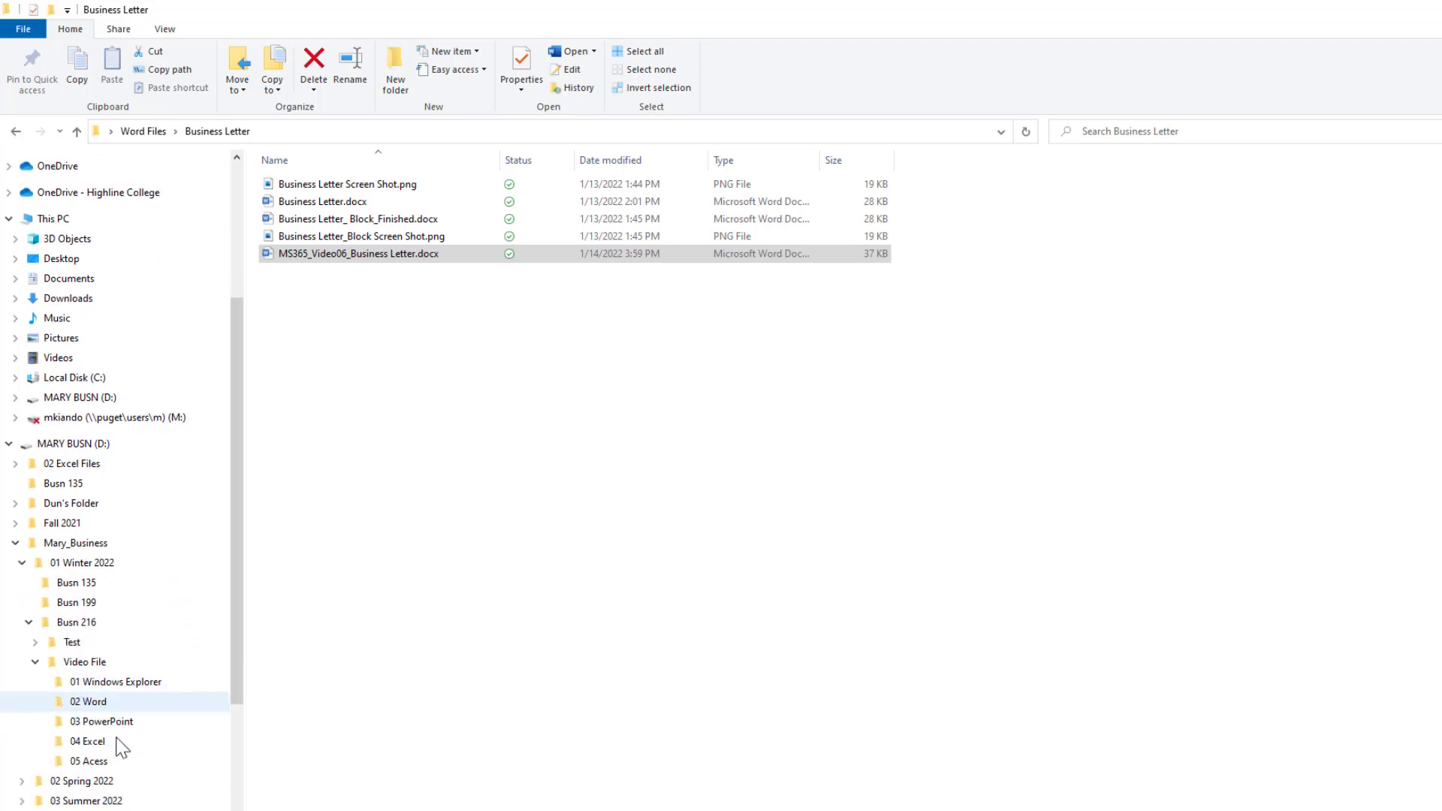
{"action": "left_click", "coordinate": [90, 702]}
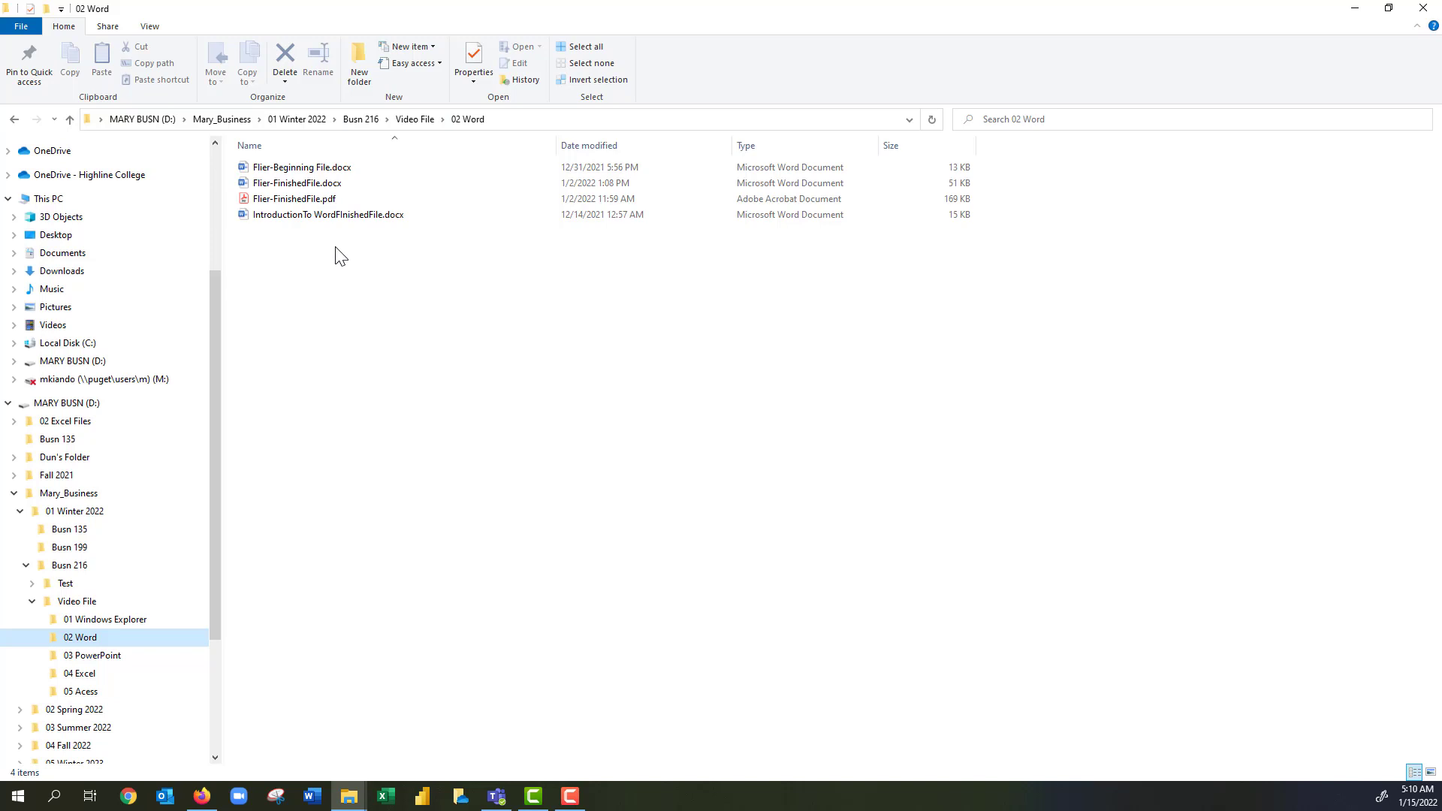
Create a new Word document named 'Letterhear' in the 02 Word folder and open it.
{"action": "right_click", "coordinate": [354, 246]}
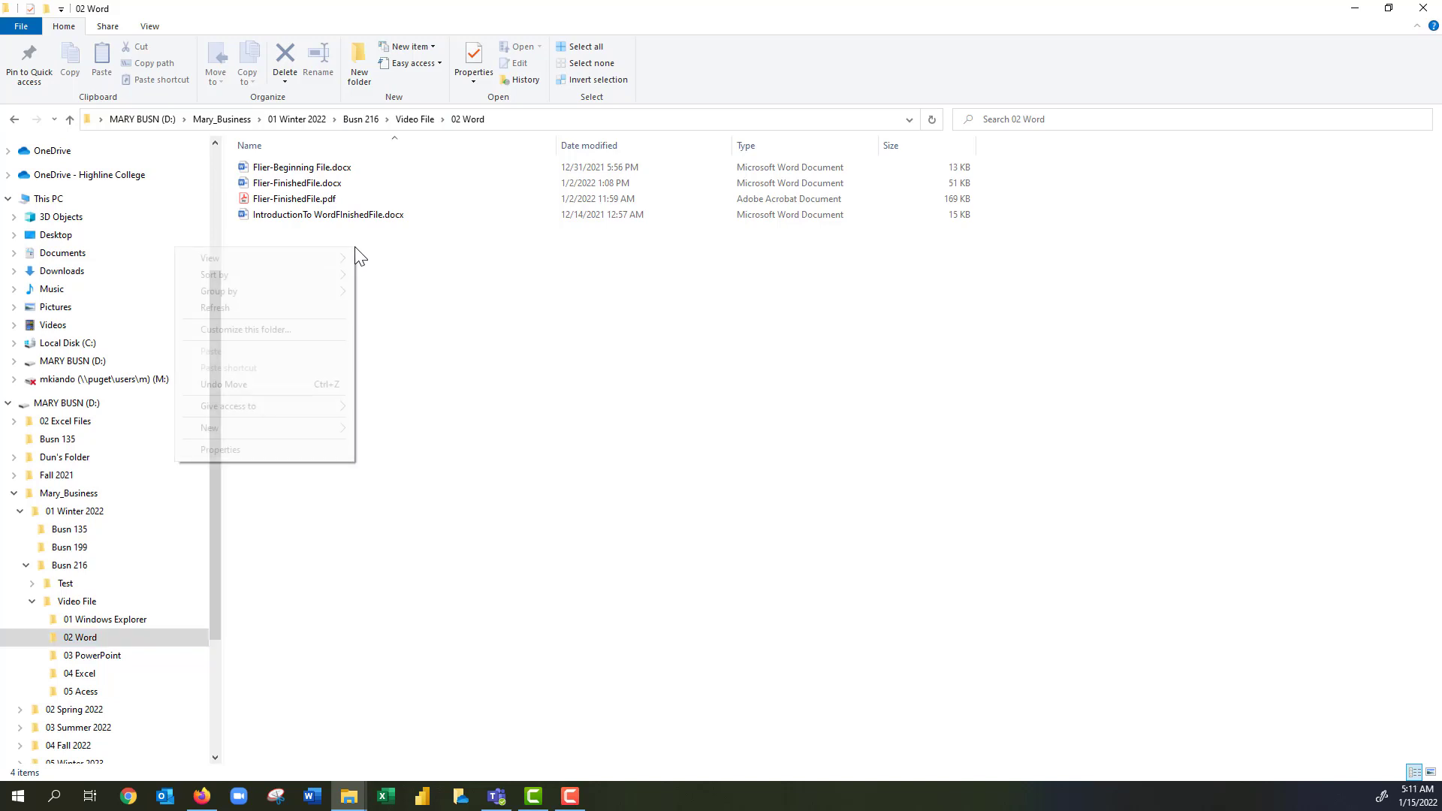
{"action": "mouse_move", "coordinate": [312, 426]}
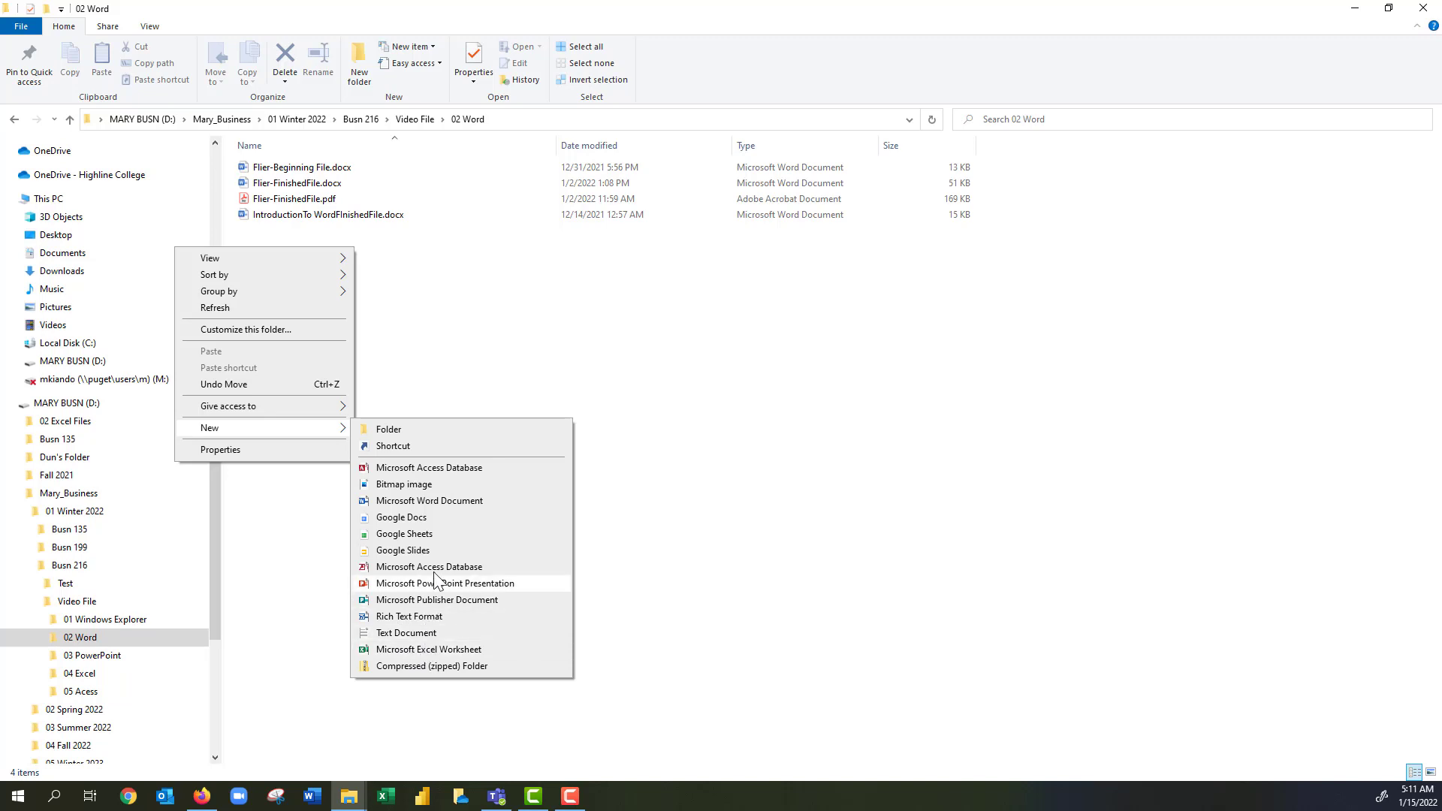
{"action": "left_click", "coordinate": [418, 501]}
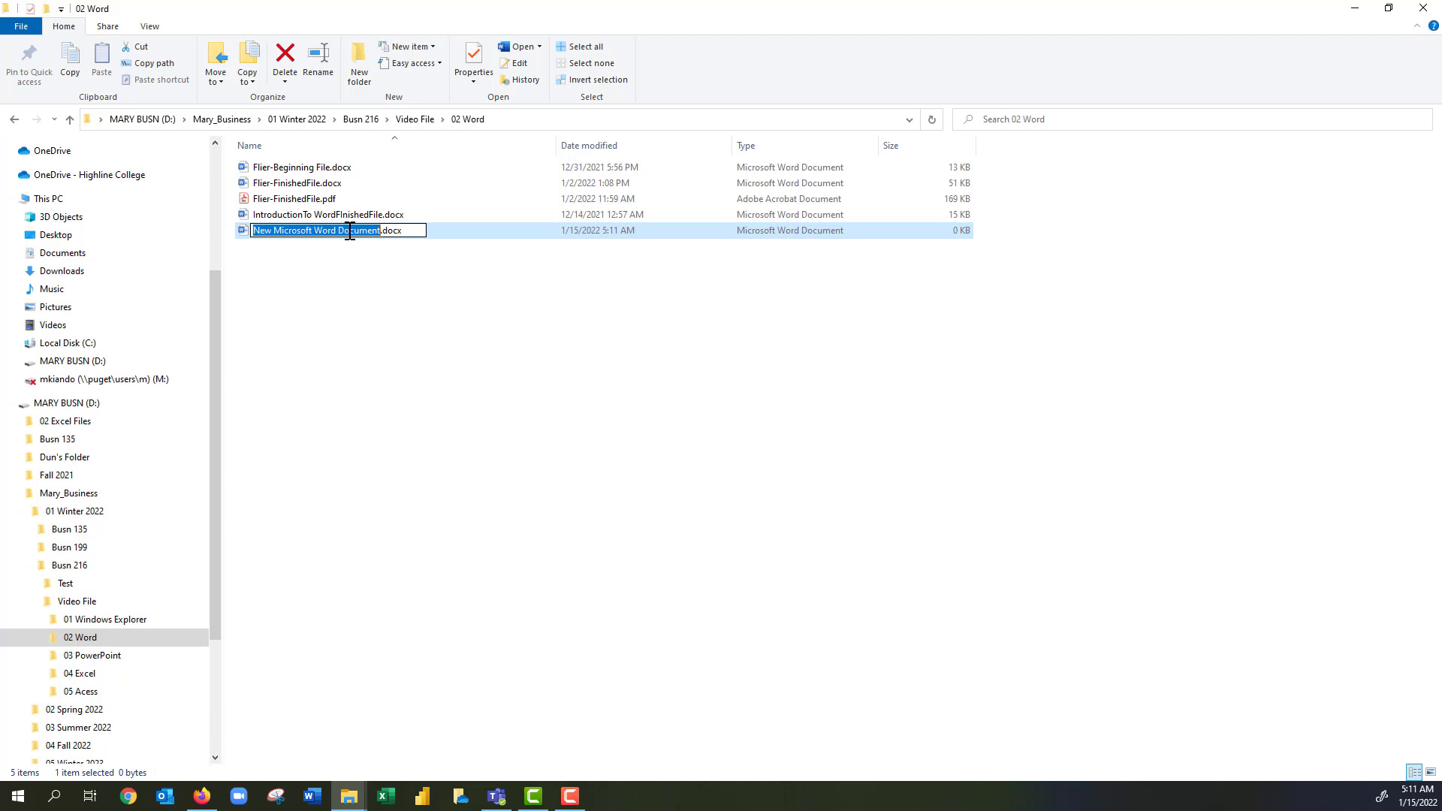
{"action": "type", "text": "Letter"}
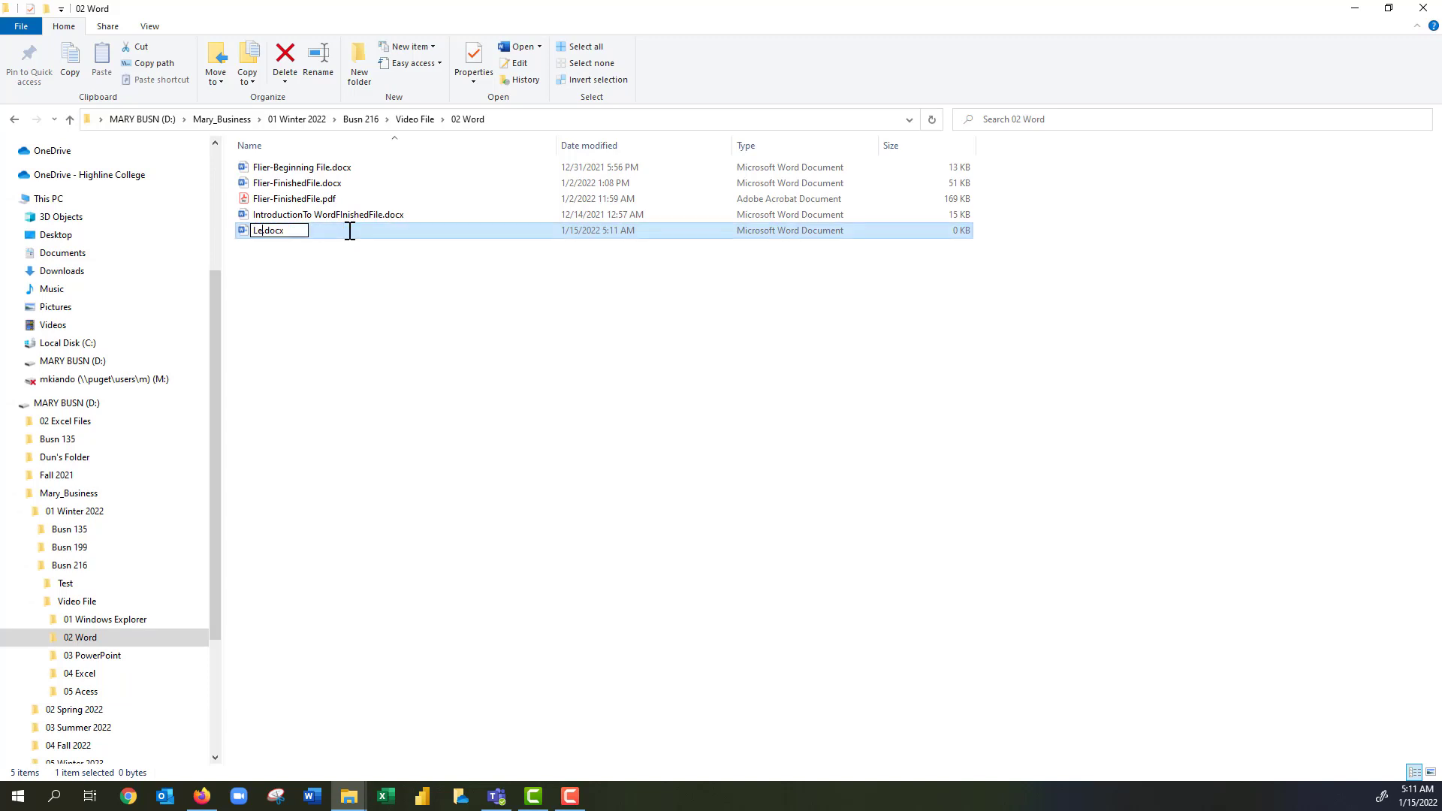
{"action": "type", "text": "hear"}
{"action": "key", "text": "Return"}
{"action": "double_click", "coordinate": [285, 230]}
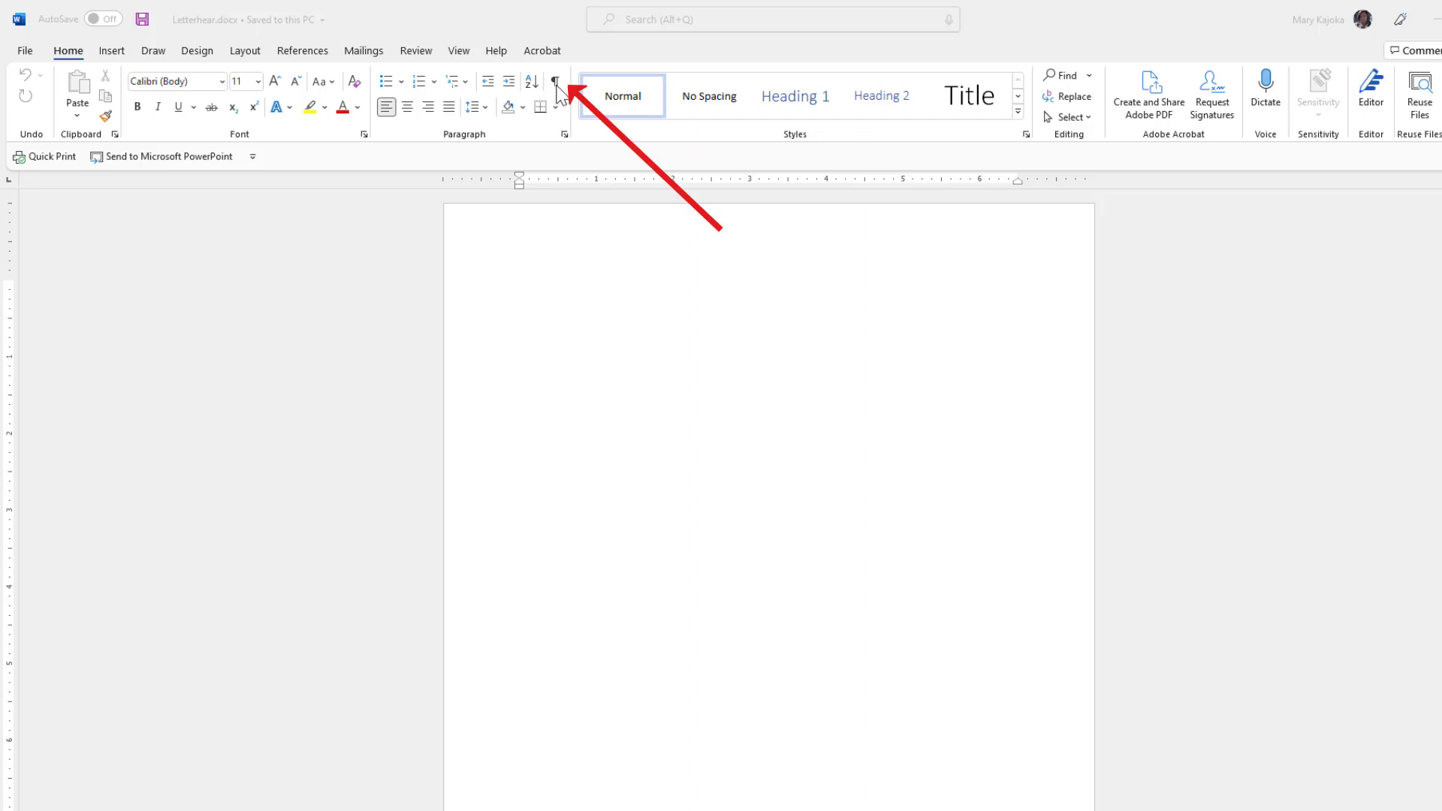
Place the insertion point at the top of the blank Letterhear page.
{"action": "left_click", "coordinate": [512, 256]}
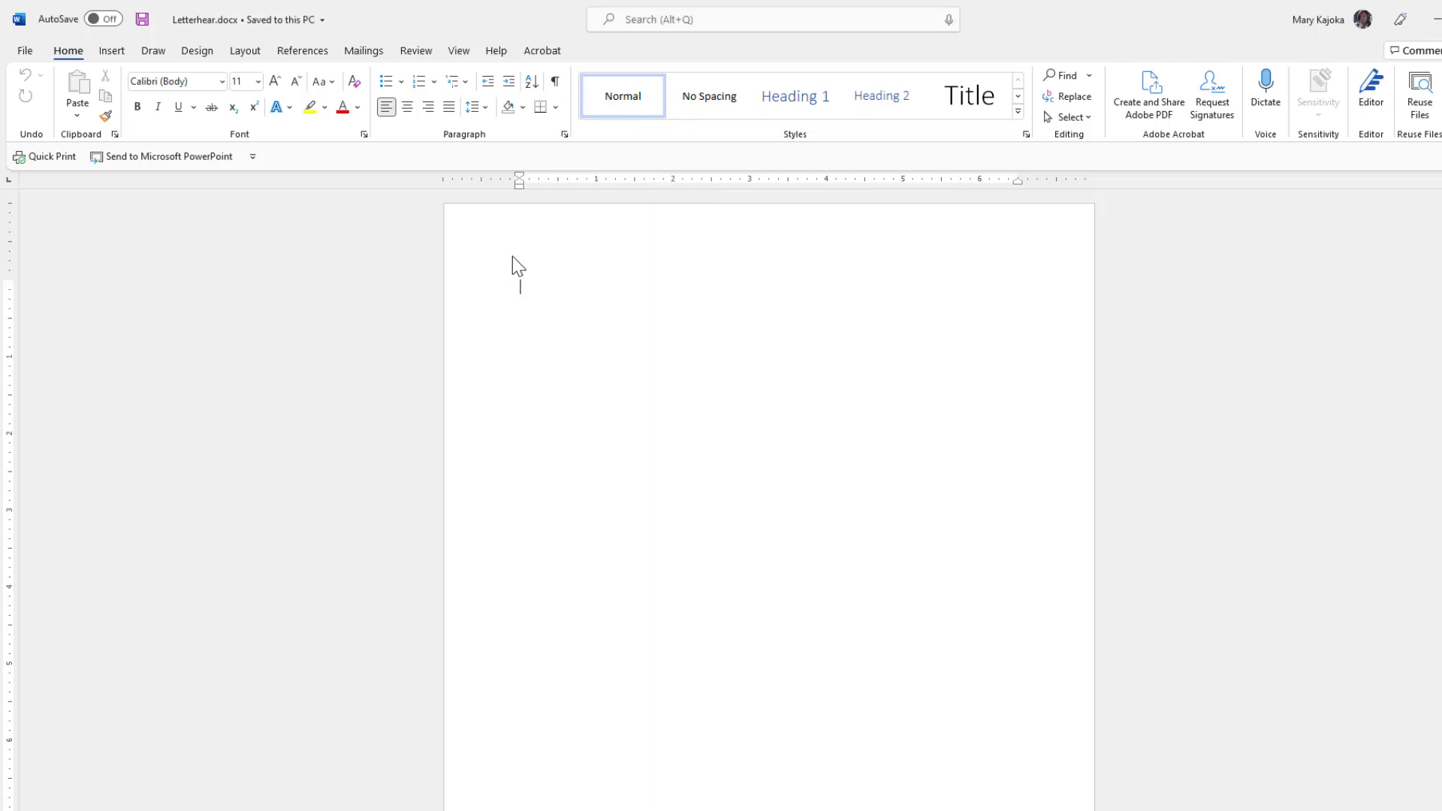
Show formatting marks, type 'Busn 216 Team' with empty paragraphs below, and select 'Busn 216'.
{"action": "key", "text": "ctrl+shift+8"}
{"action": "type", "text": "Busn"}
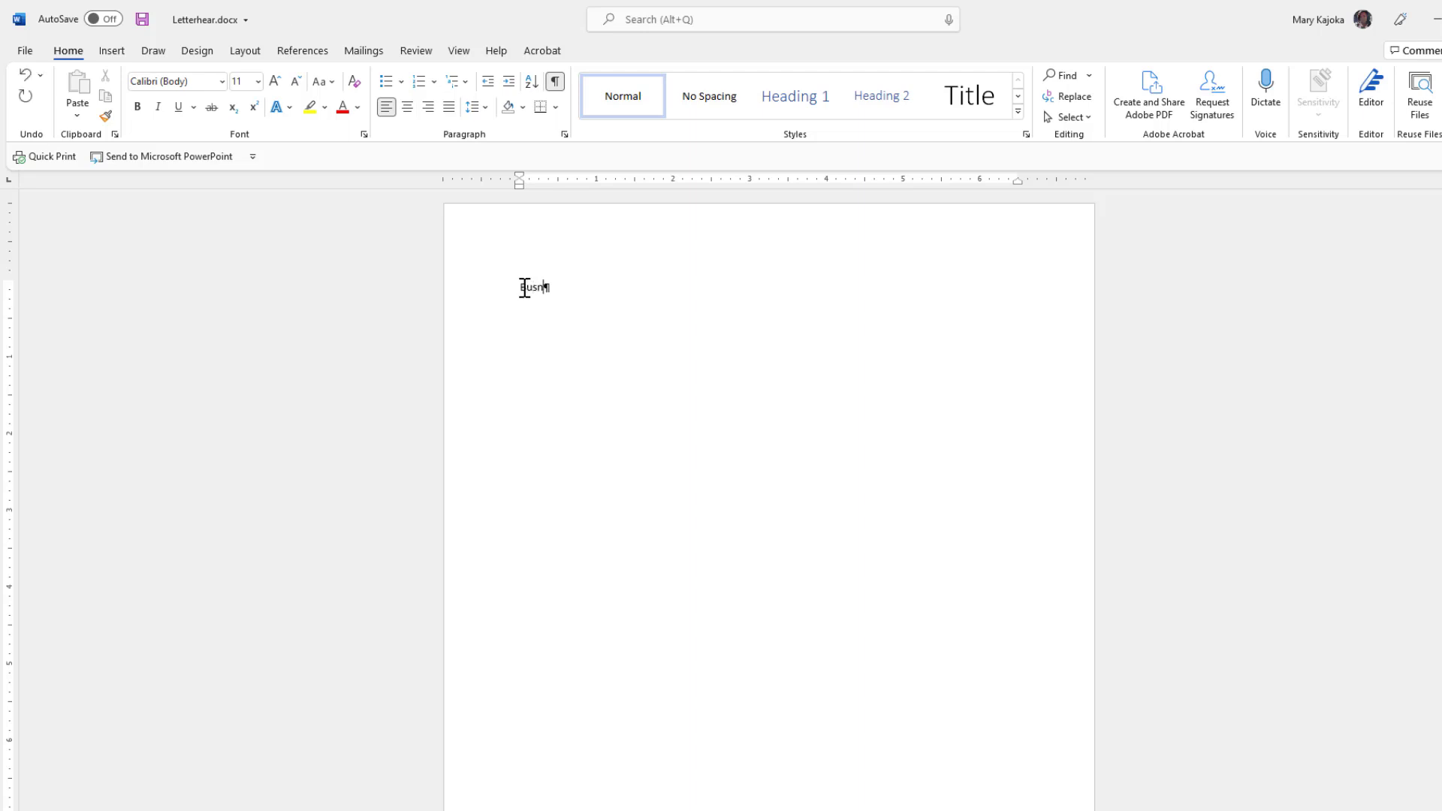
{"action": "type", "text": " 216 Team"}
{"action": "key", "text": "Return"}
{"action": "key", "text": "Return"}
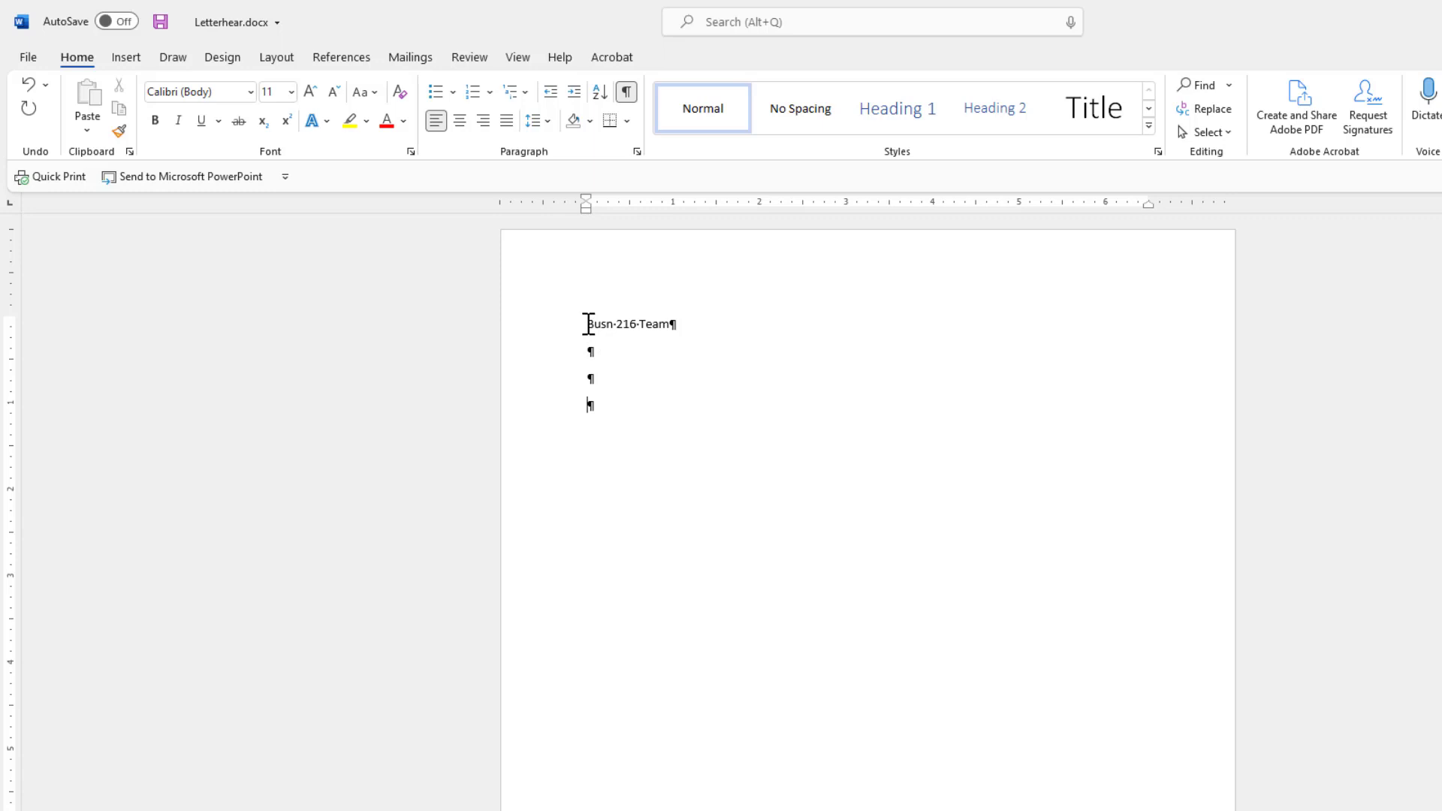
{"action": "left_click_drag", "start_coordinate": [588, 324], "coordinate": [632, 324]}
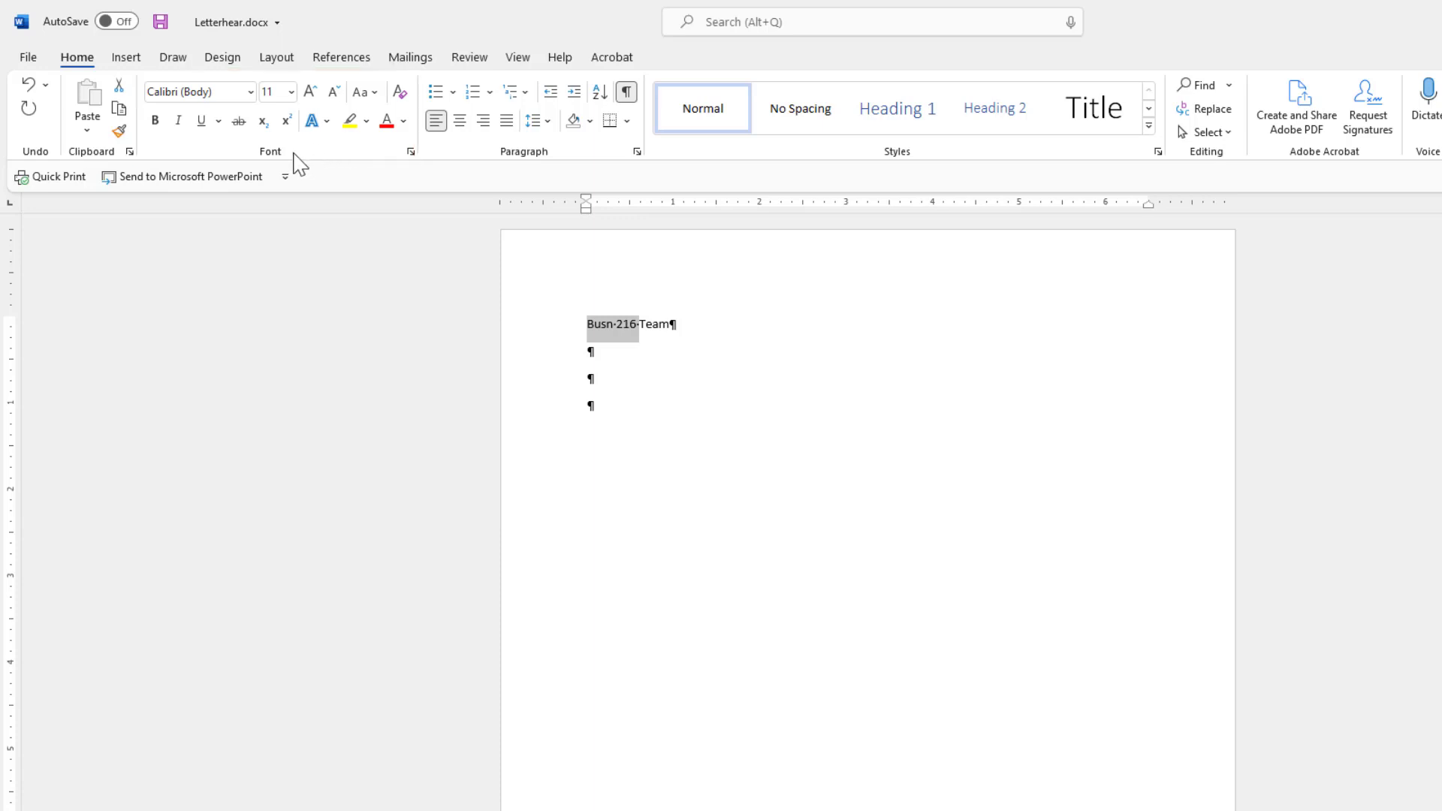
Open the Font dialog for the selected 'Busn 216' and shift it slightly down-right.
{"action": "left_click", "coordinate": [410, 152]}
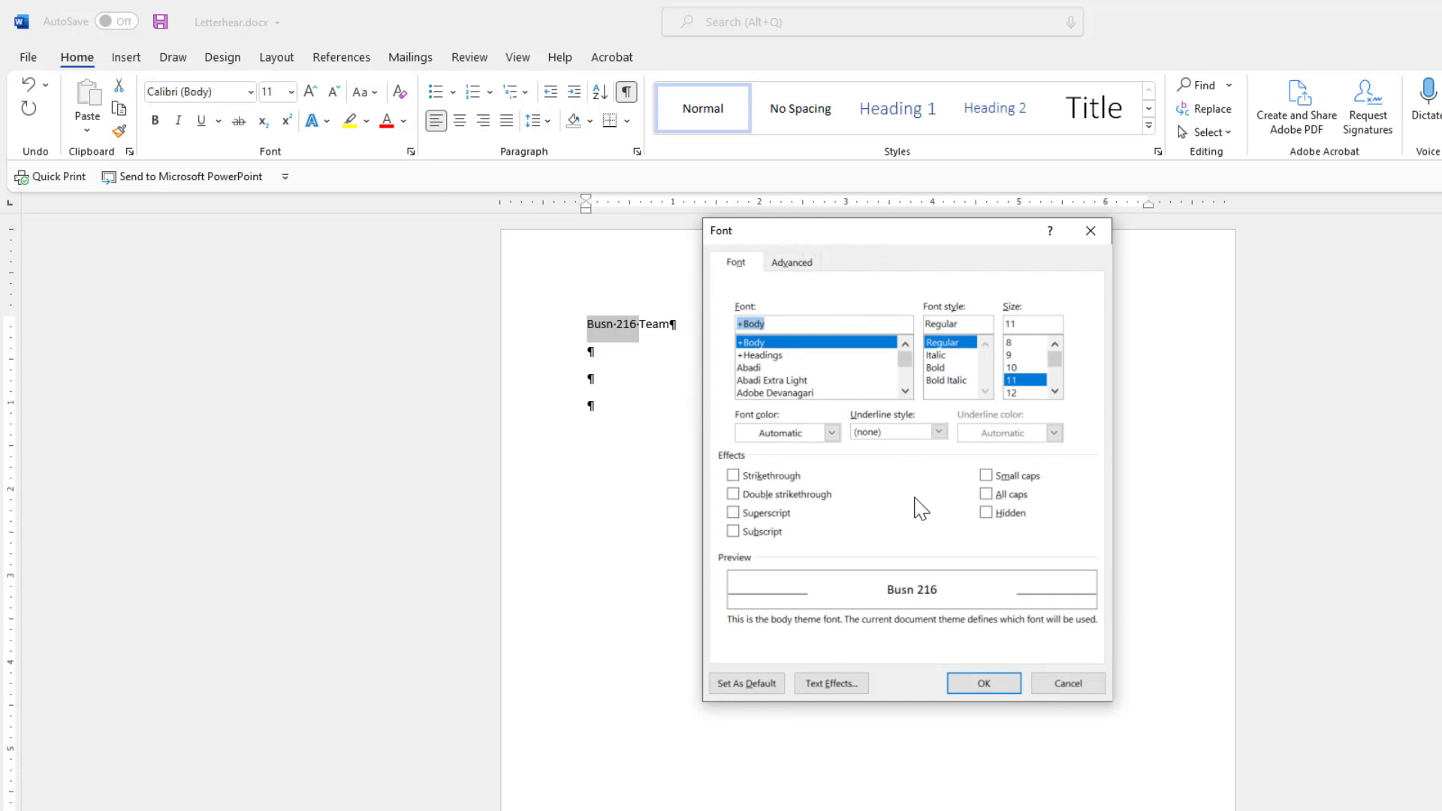
{"action": "left_click", "coordinate": [1093, 237]}
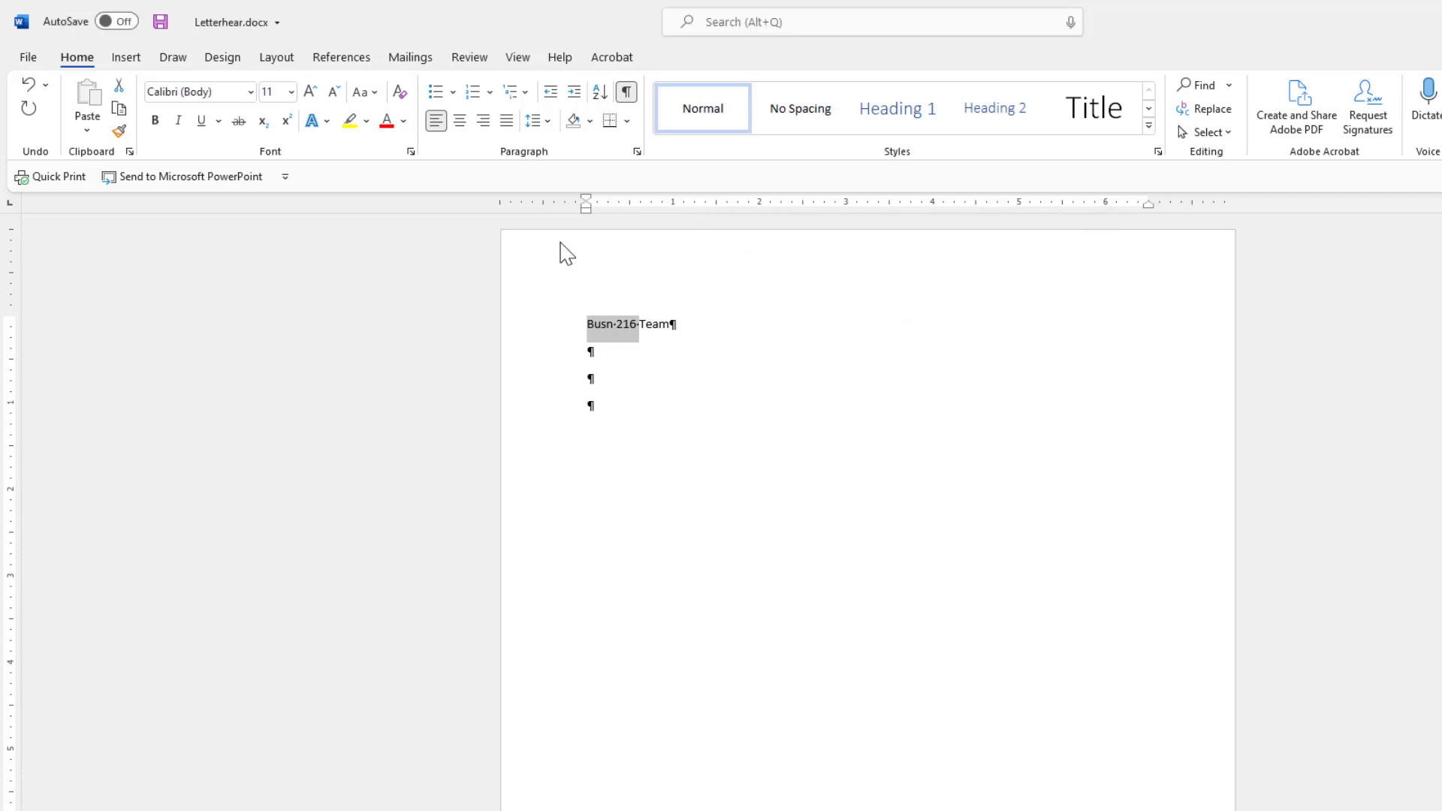
{"action": "left_click", "coordinate": [413, 153]}
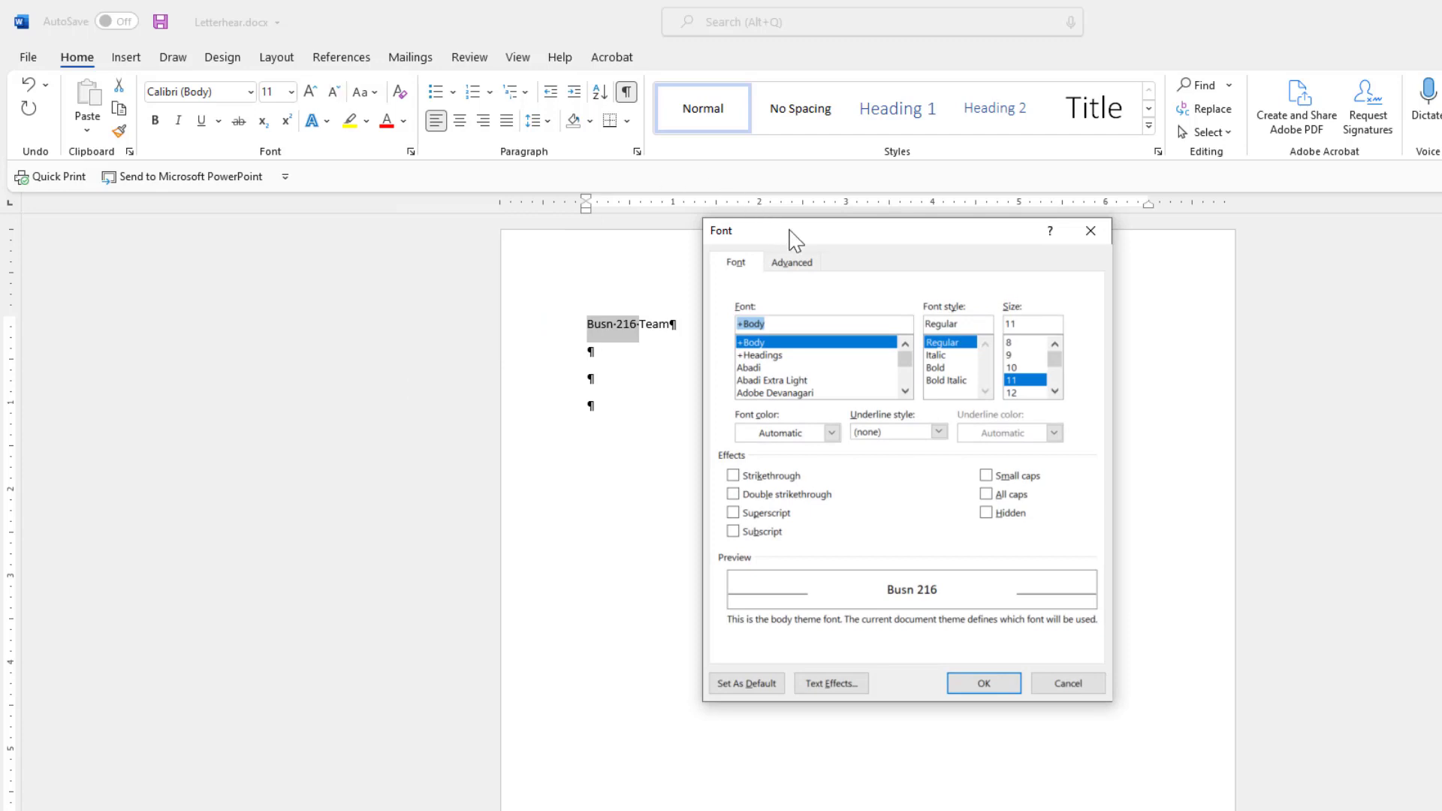
{"action": "left_click_drag", "start_coordinate": [798, 228], "coordinate": [808, 242]}
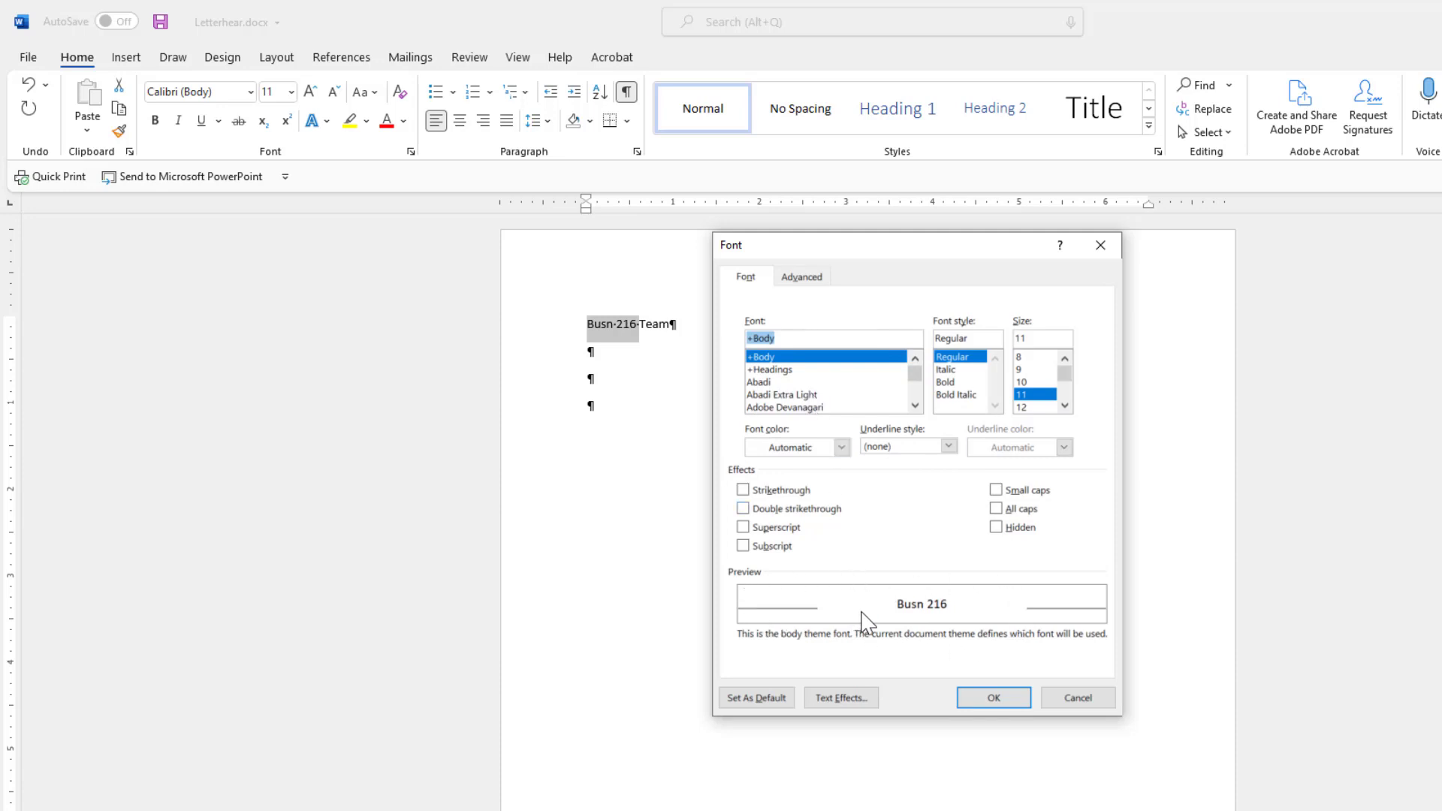
{"action": "left_click", "coordinate": [744, 492]}
{"action": "left_click", "coordinate": [742, 492]}
{"action": "left_click", "coordinate": [742, 509]}
{"action": "left_click", "coordinate": [743, 510]}
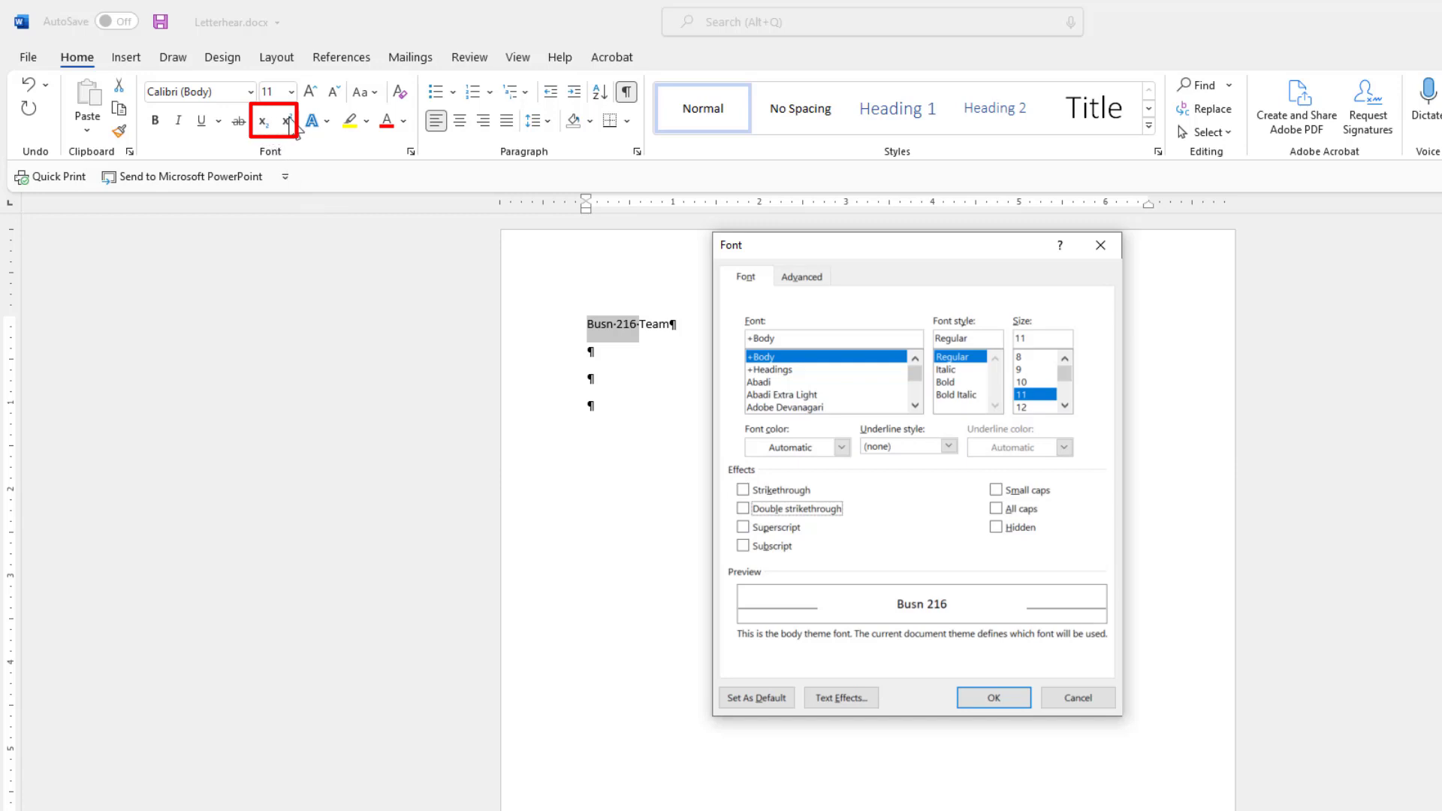
{"action": "left_click", "coordinate": [995, 490]}
{"action": "left_click", "coordinate": [995, 490]}
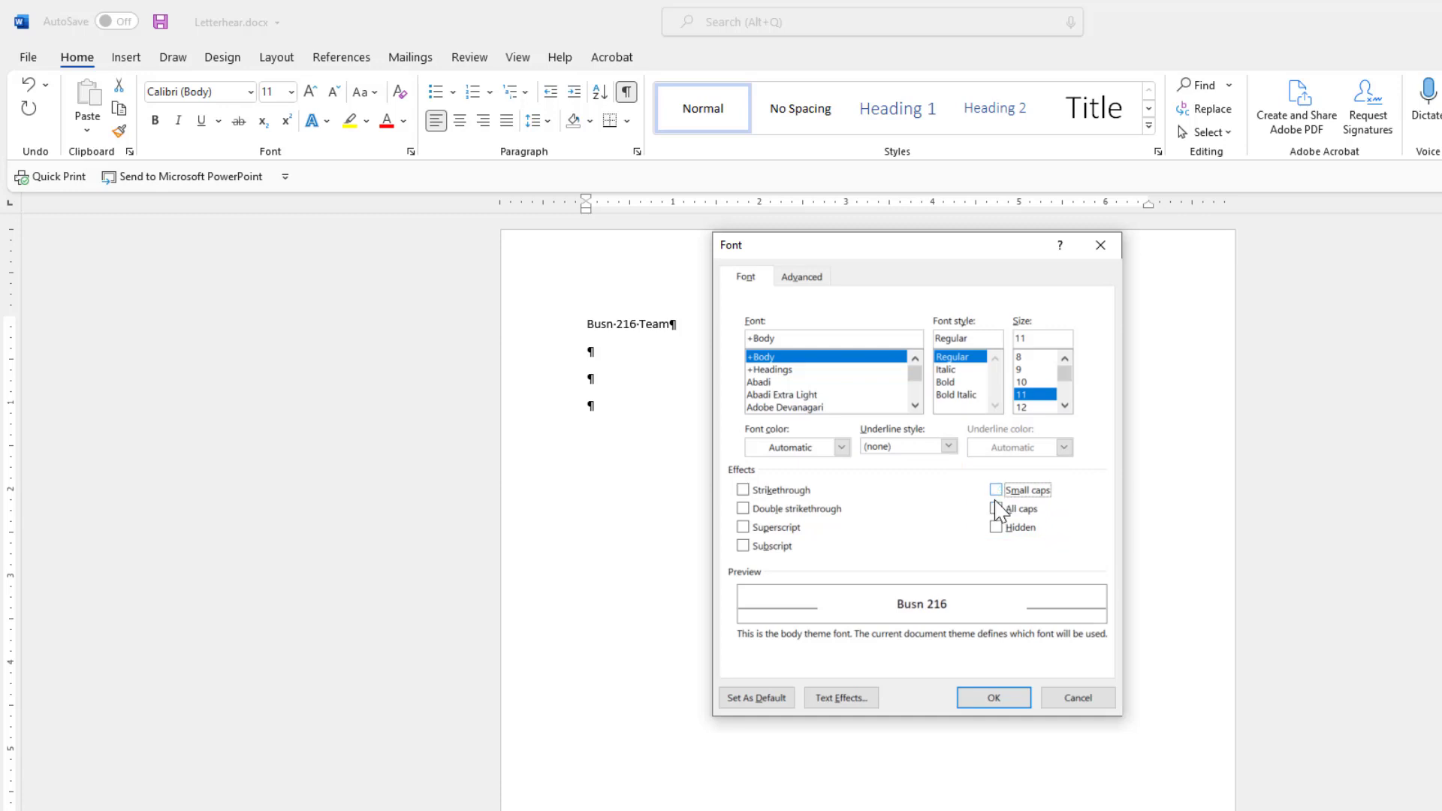
{"action": "left_click", "coordinate": [996, 510]}
{"action": "left_click", "coordinate": [996, 511]}
Try a single underline and underline colours, then reset the underline to none.
{"action": "left_click", "coordinate": [948, 446]}
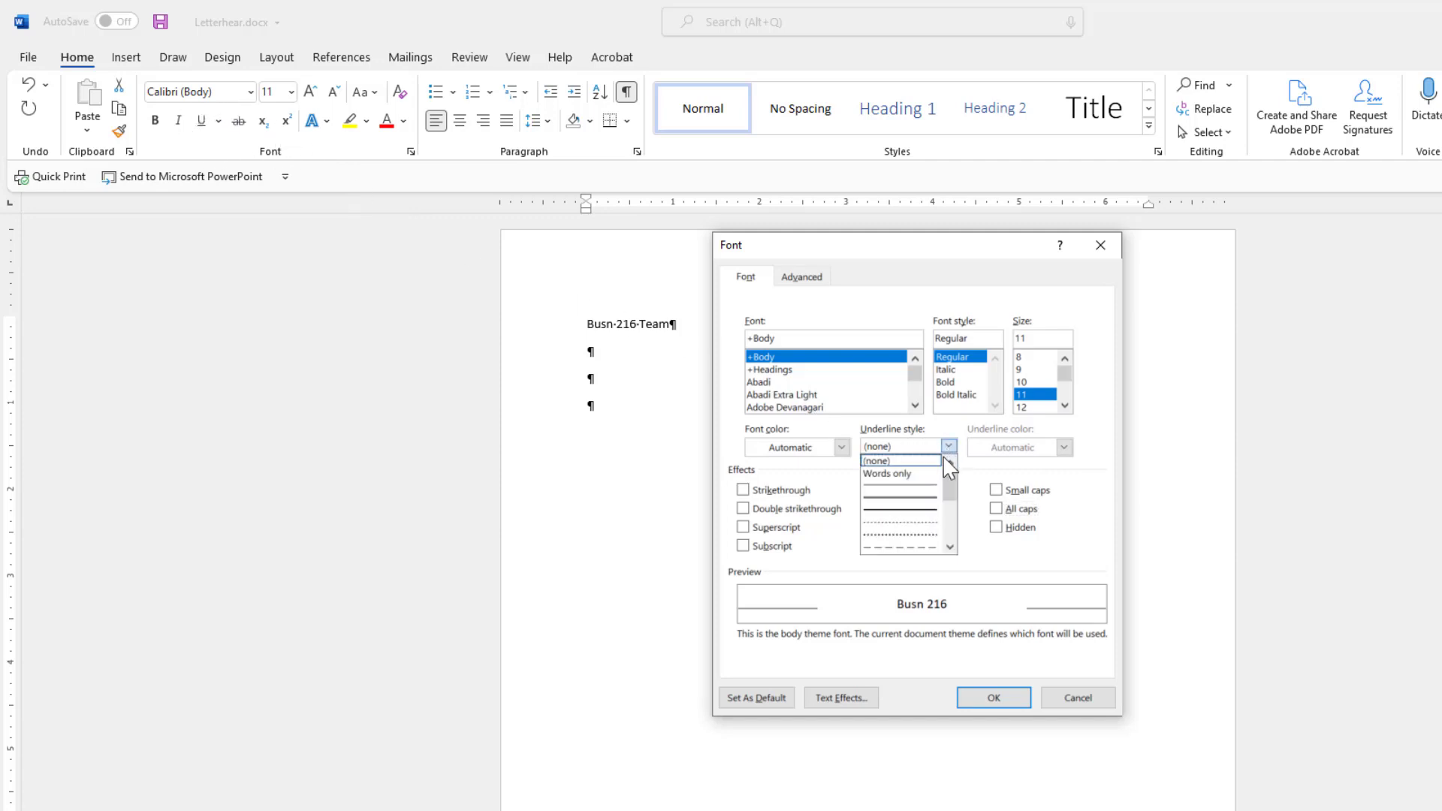
{"action": "left_click", "coordinate": [921, 499]}
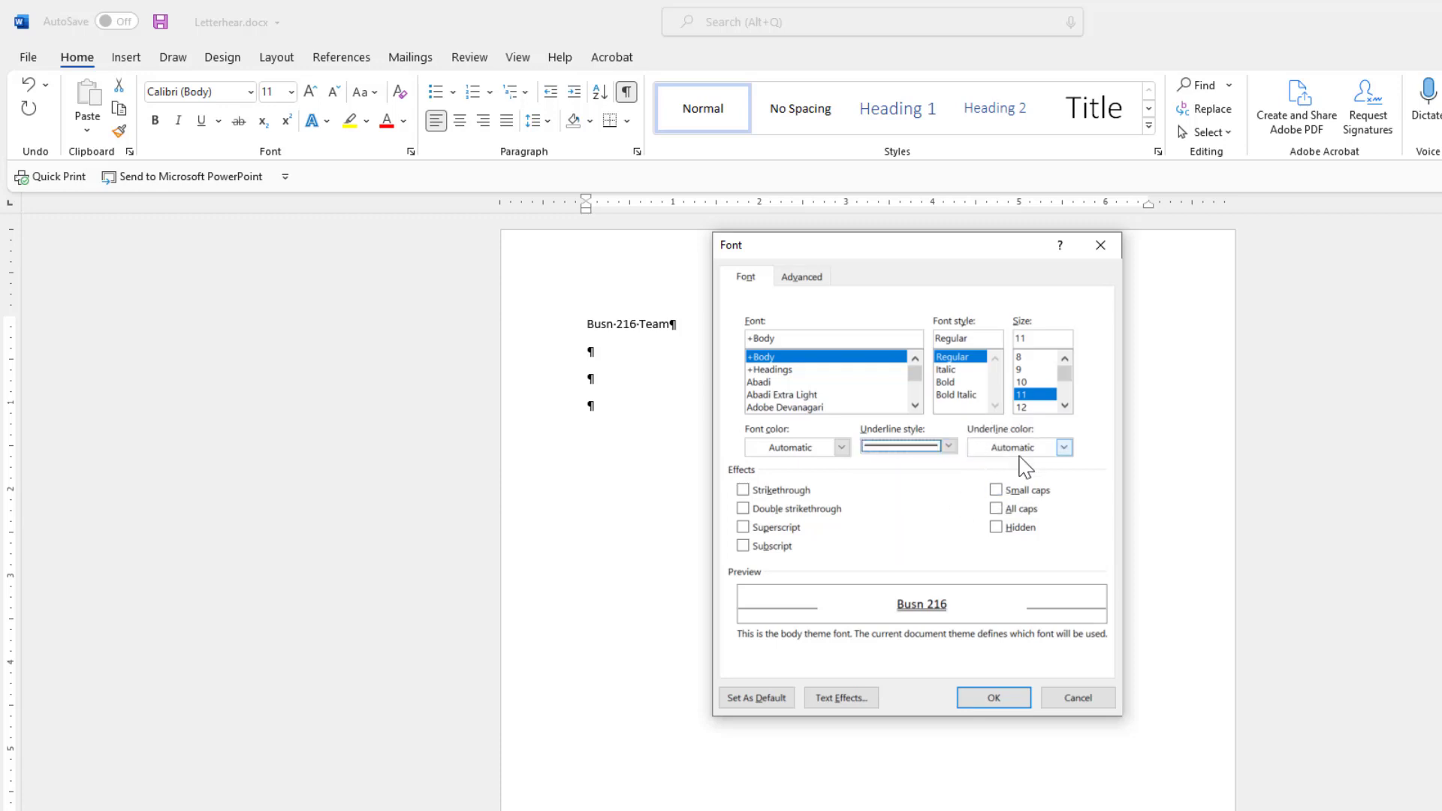
{"action": "left_click", "coordinate": [1064, 448]}
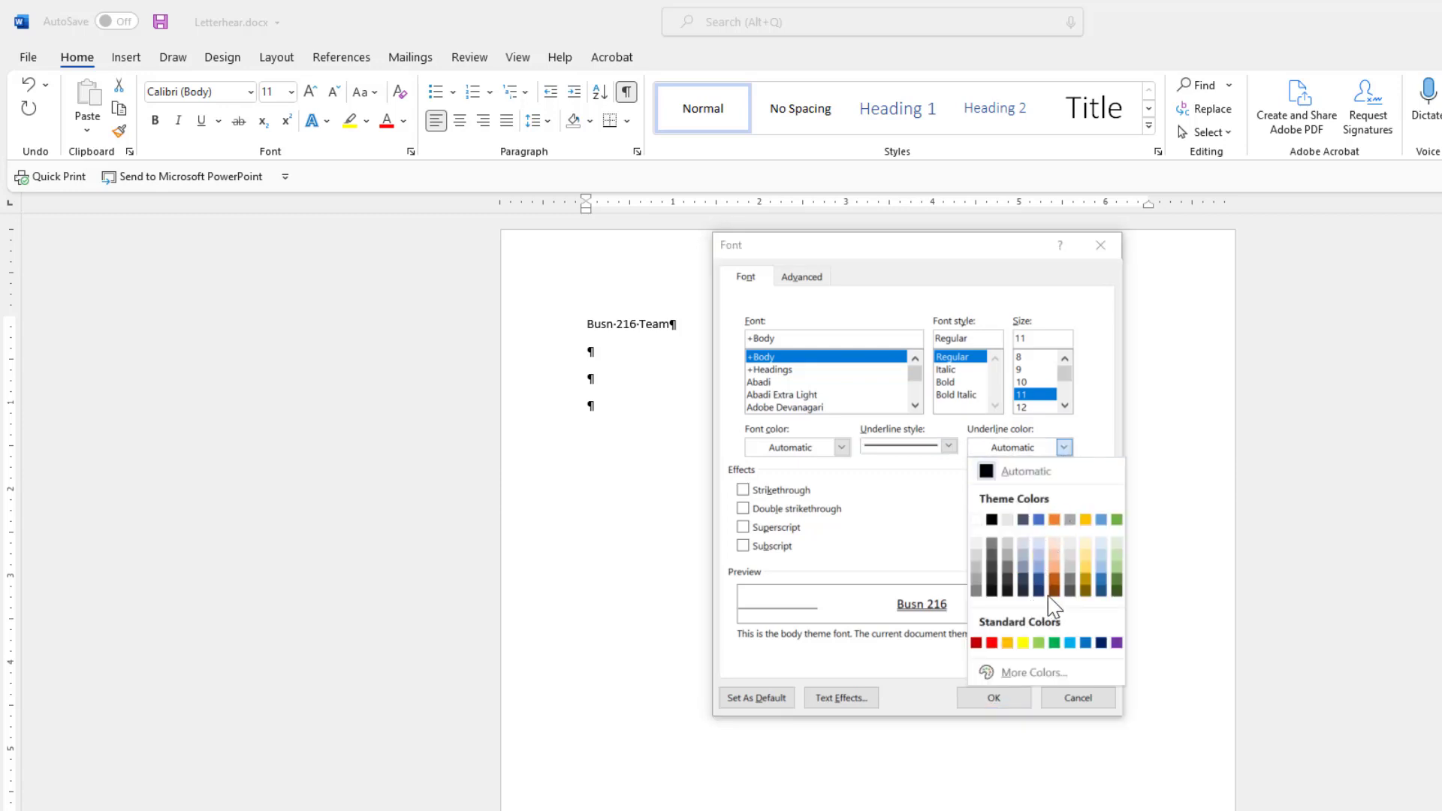
{"action": "left_click", "coordinate": [948, 446]}
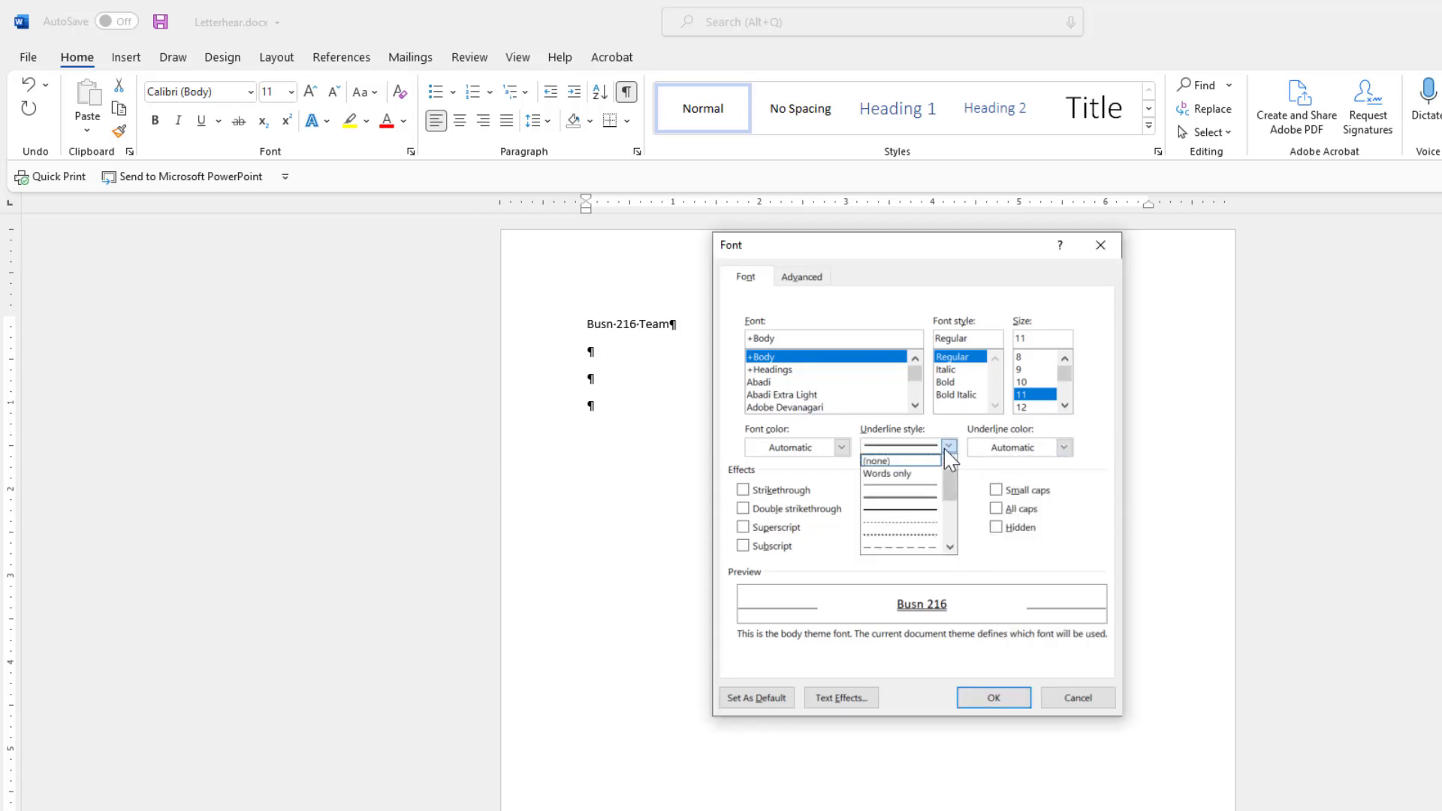
{"action": "left_click", "coordinate": [886, 463]}
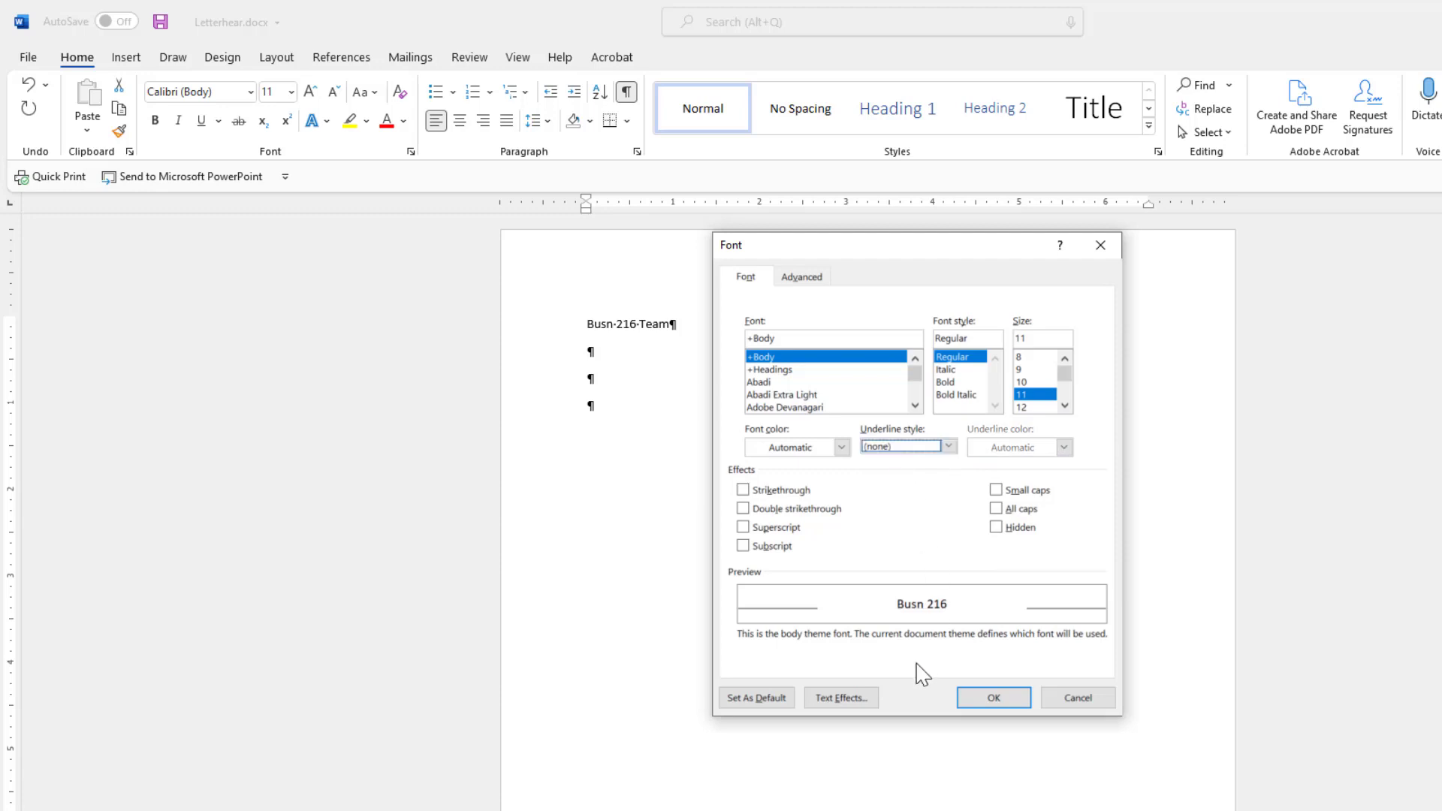
Toggle Hidden on and off, then cancel the Font dialog and deselect the text.
{"action": "left_click", "coordinate": [996, 528]}
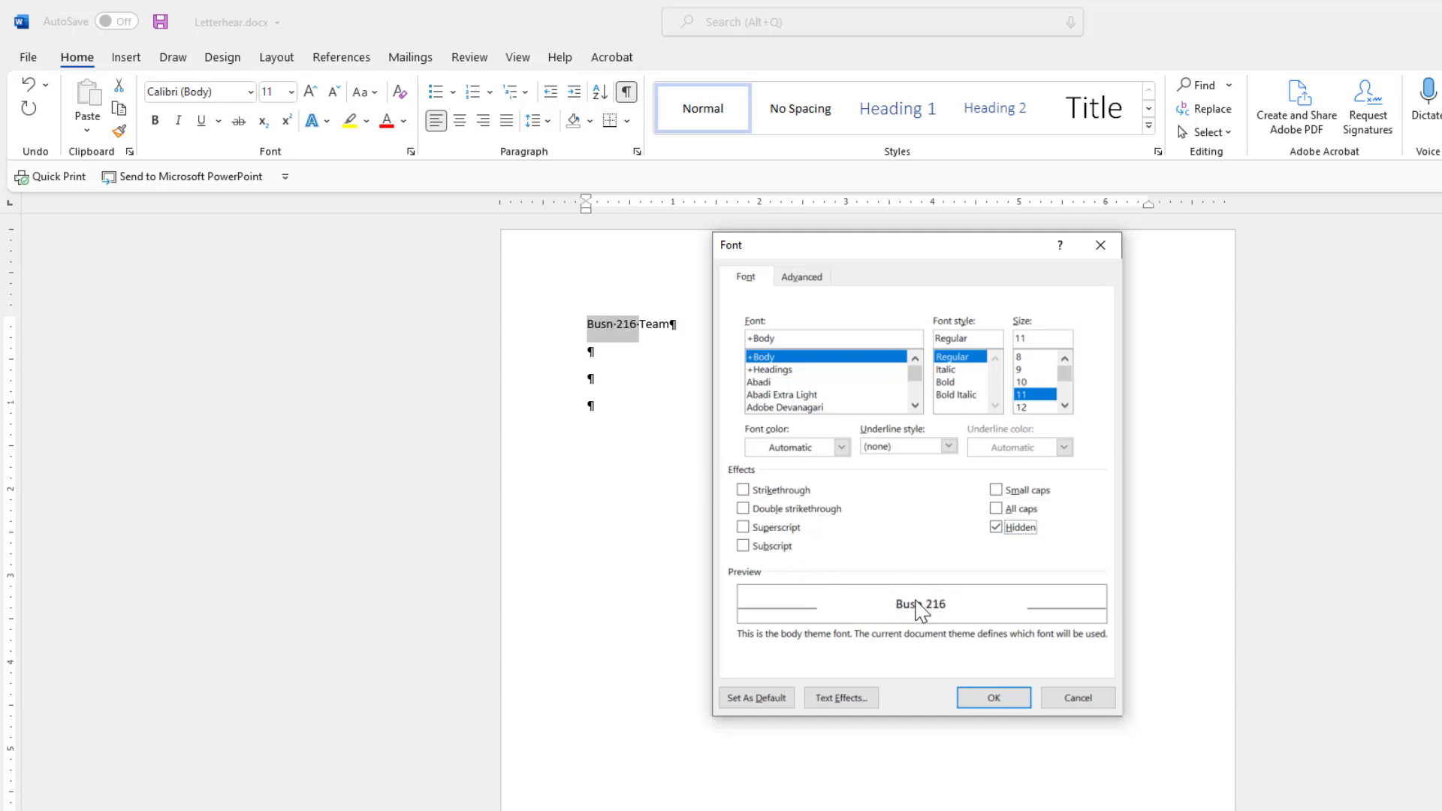
{"action": "left_click", "coordinate": [997, 528]}
{"action": "left_click", "coordinate": [1078, 698]}
{"action": "left_click", "coordinate": [630, 324]}
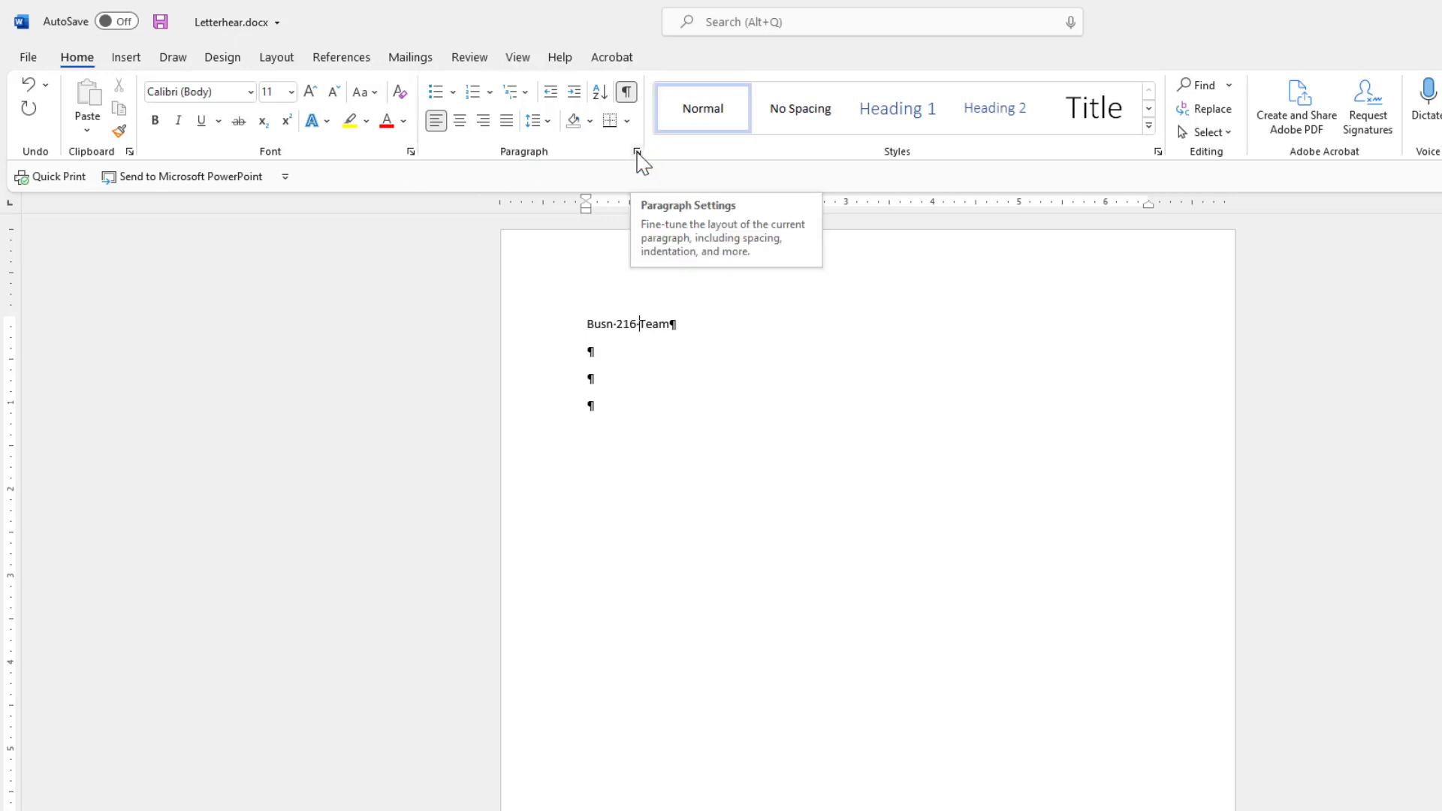
{"action": "left_click", "coordinate": [636, 152]}
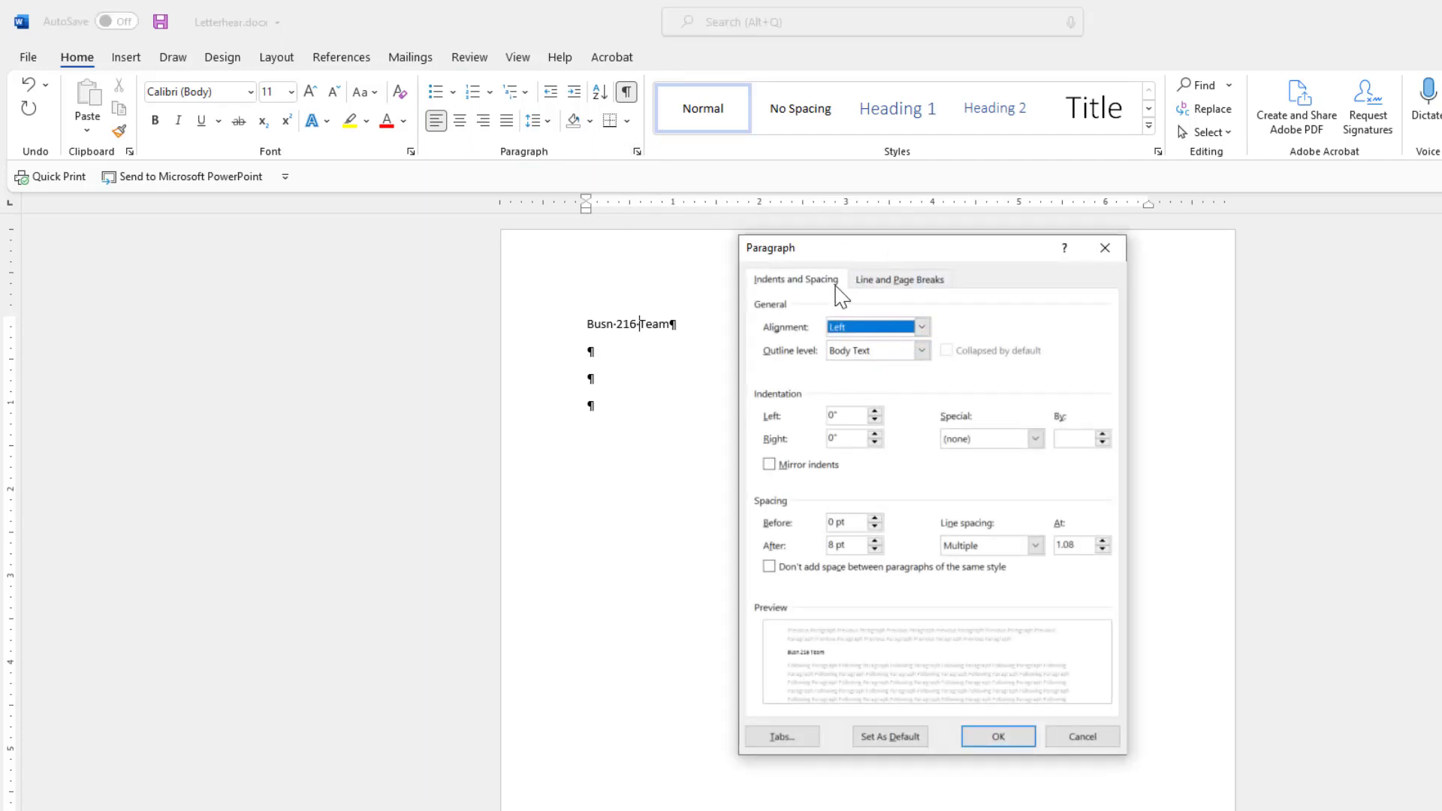
{"action": "left_click", "coordinate": [1095, 745]}
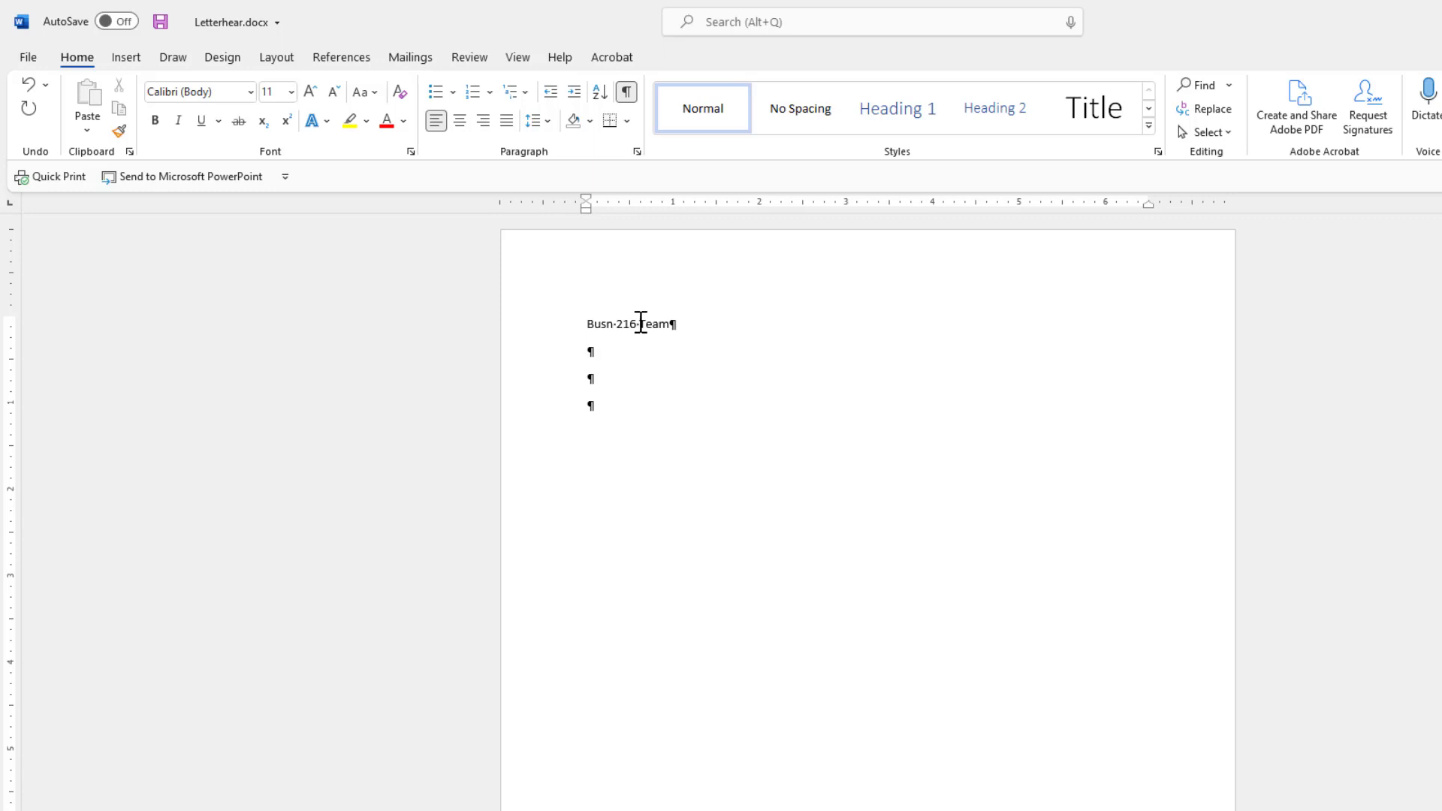
Open Paragraph settings for the heading line, try Centered alignment, then return to Left.
{"action": "right_click", "coordinate": [641, 323]}
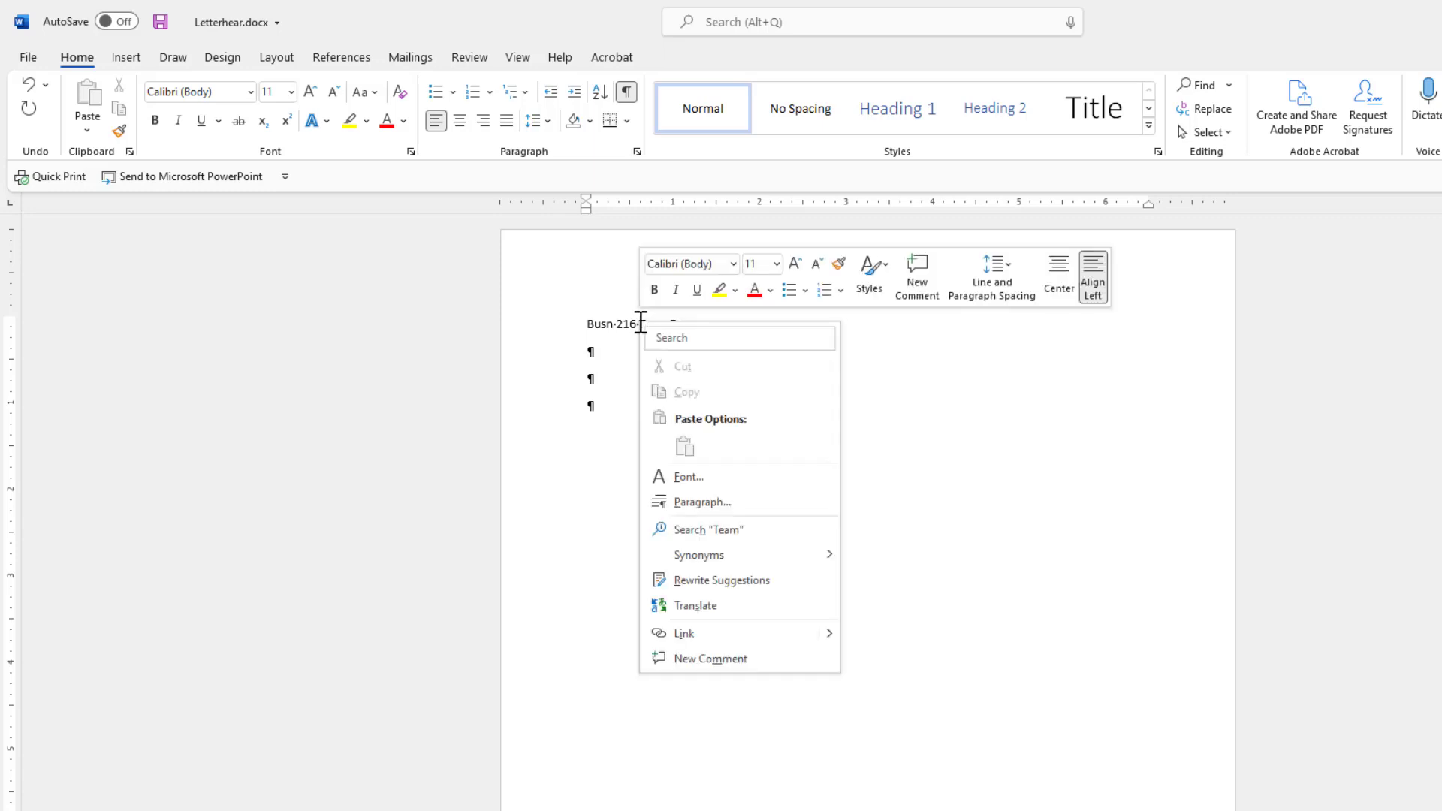
{"action": "left_click", "coordinate": [697, 504]}
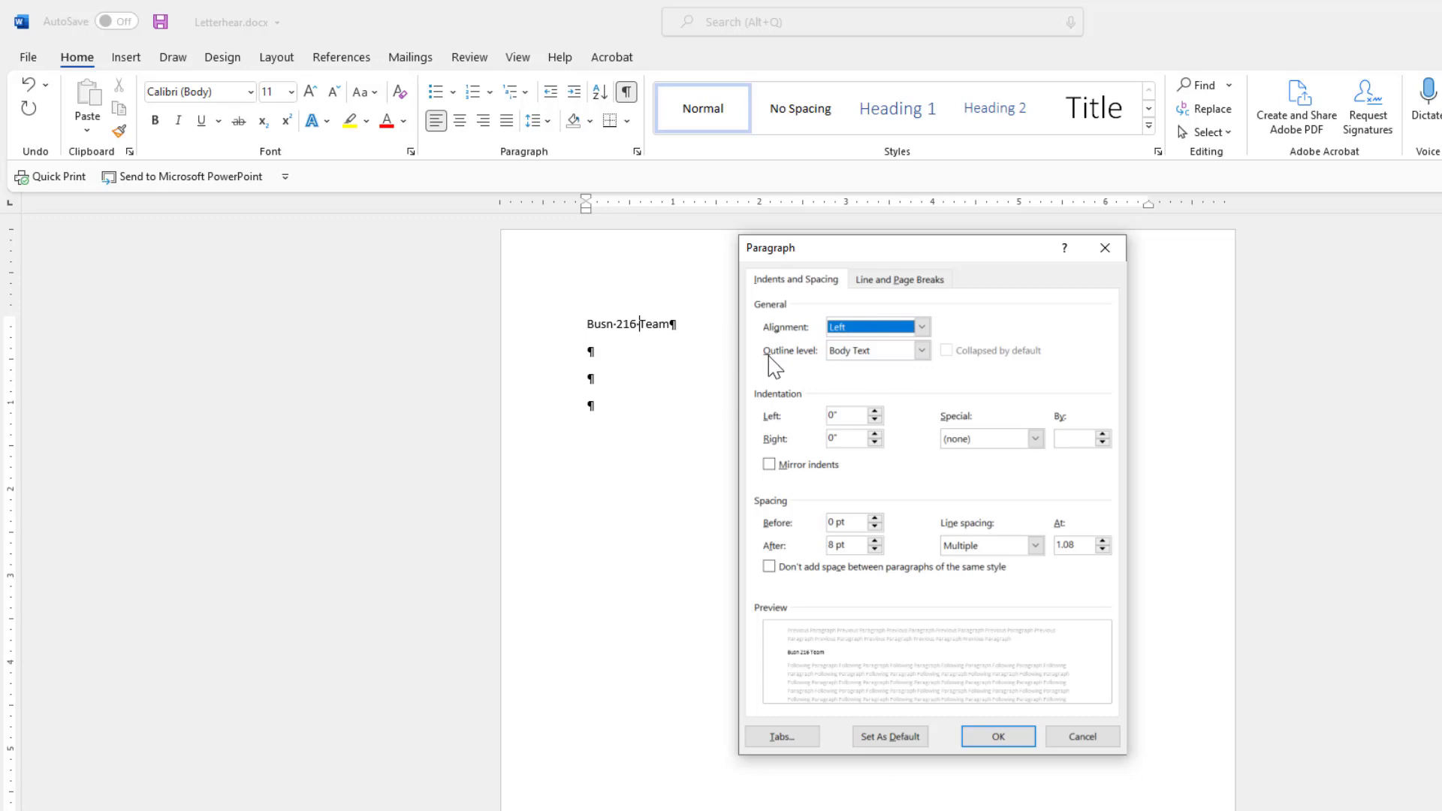
{"action": "left_click", "coordinate": [922, 328]}
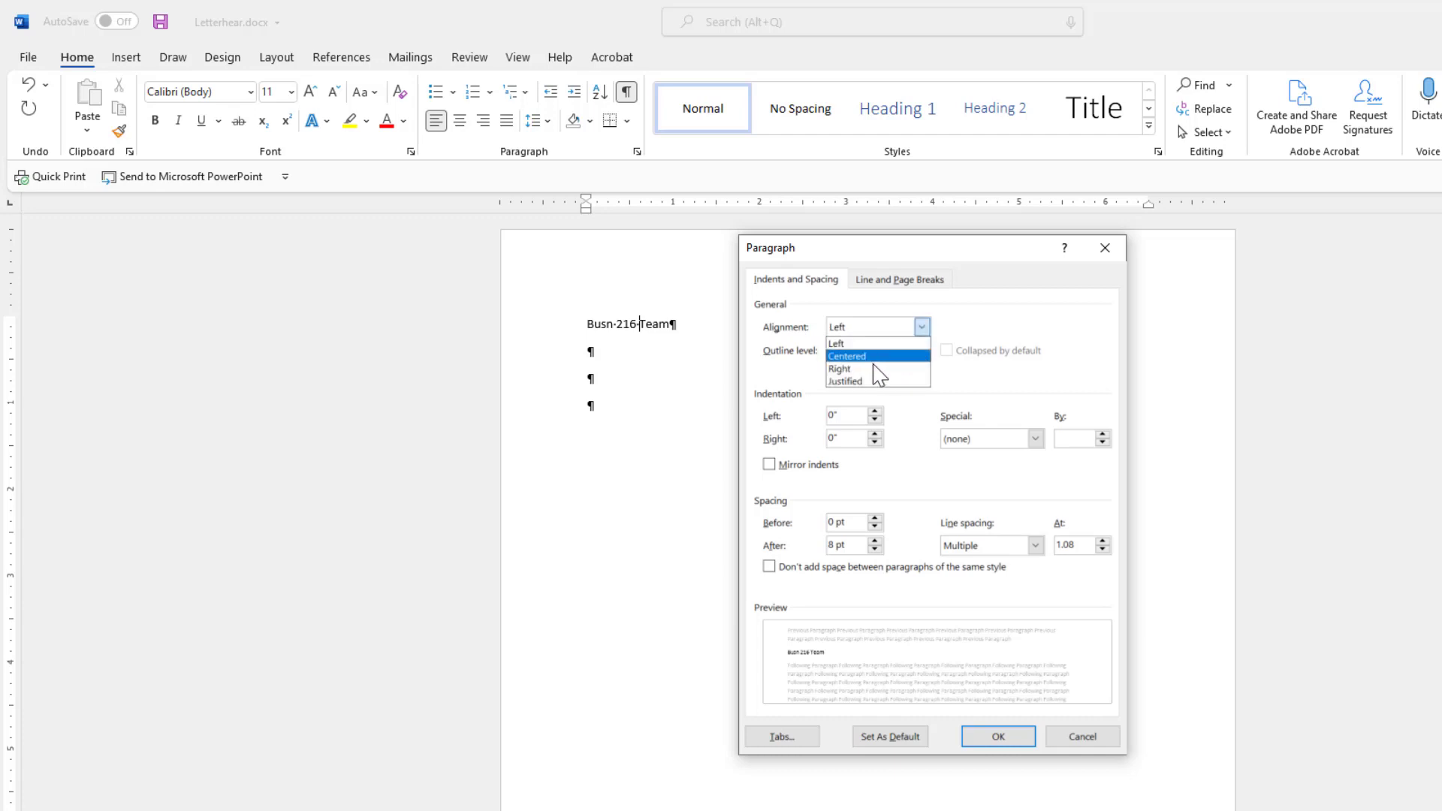
{"action": "left_click", "coordinate": [854, 357]}
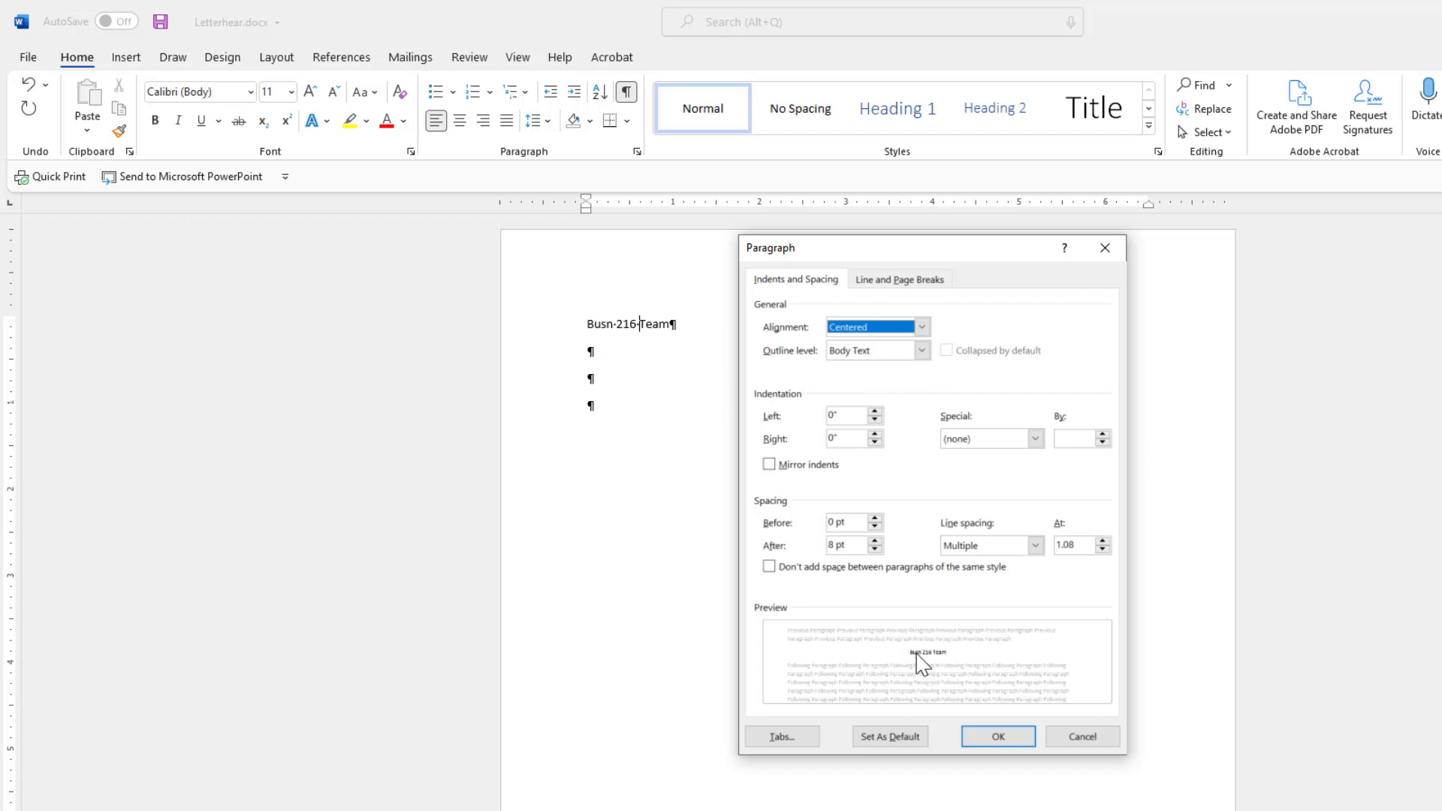
{"action": "left_click", "coordinate": [921, 327]}
{"action": "left_click", "coordinate": [871, 346]}
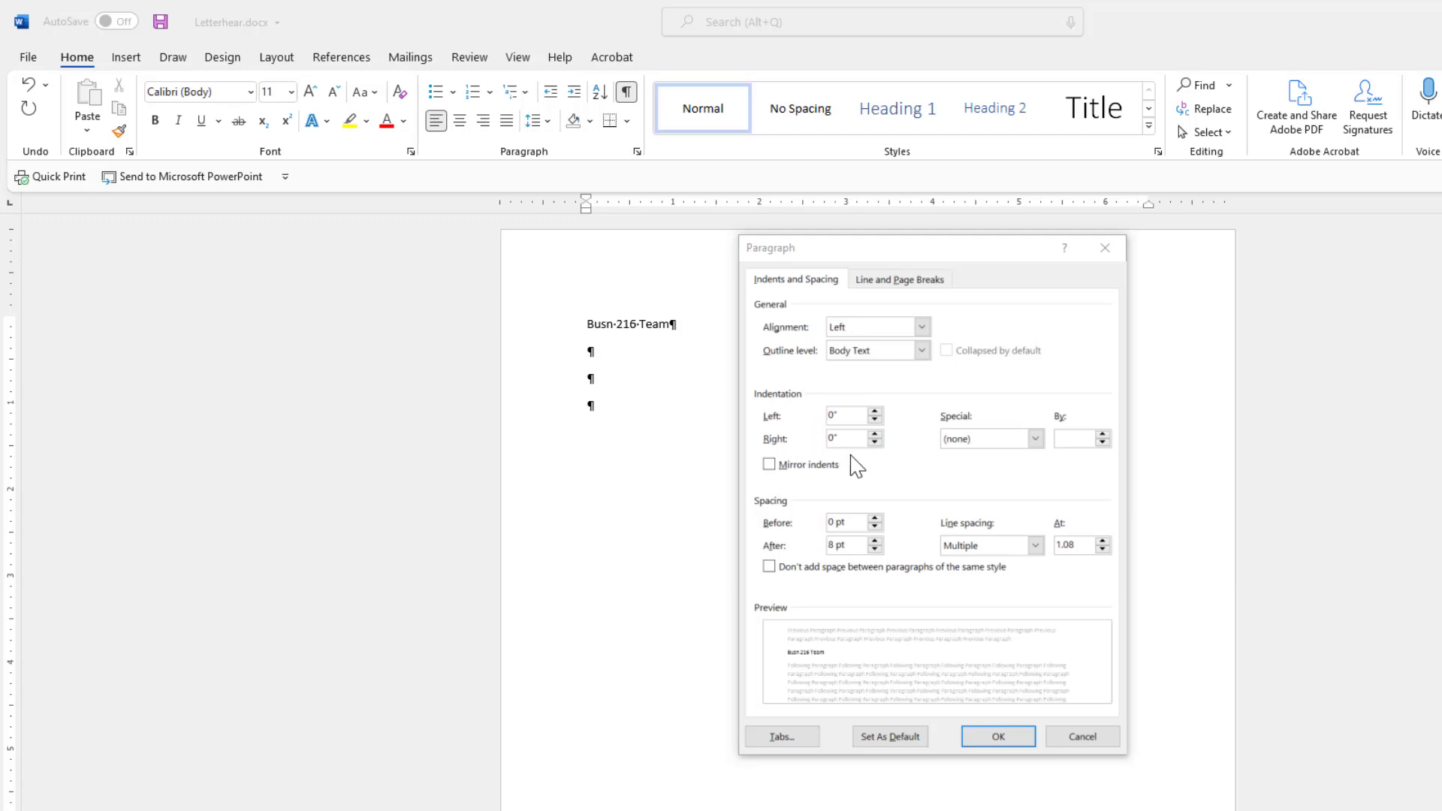
Reduce the left indent back to 0" and keep Special indentation at (none).
{"action": "left_click", "coordinate": [874, 415]}
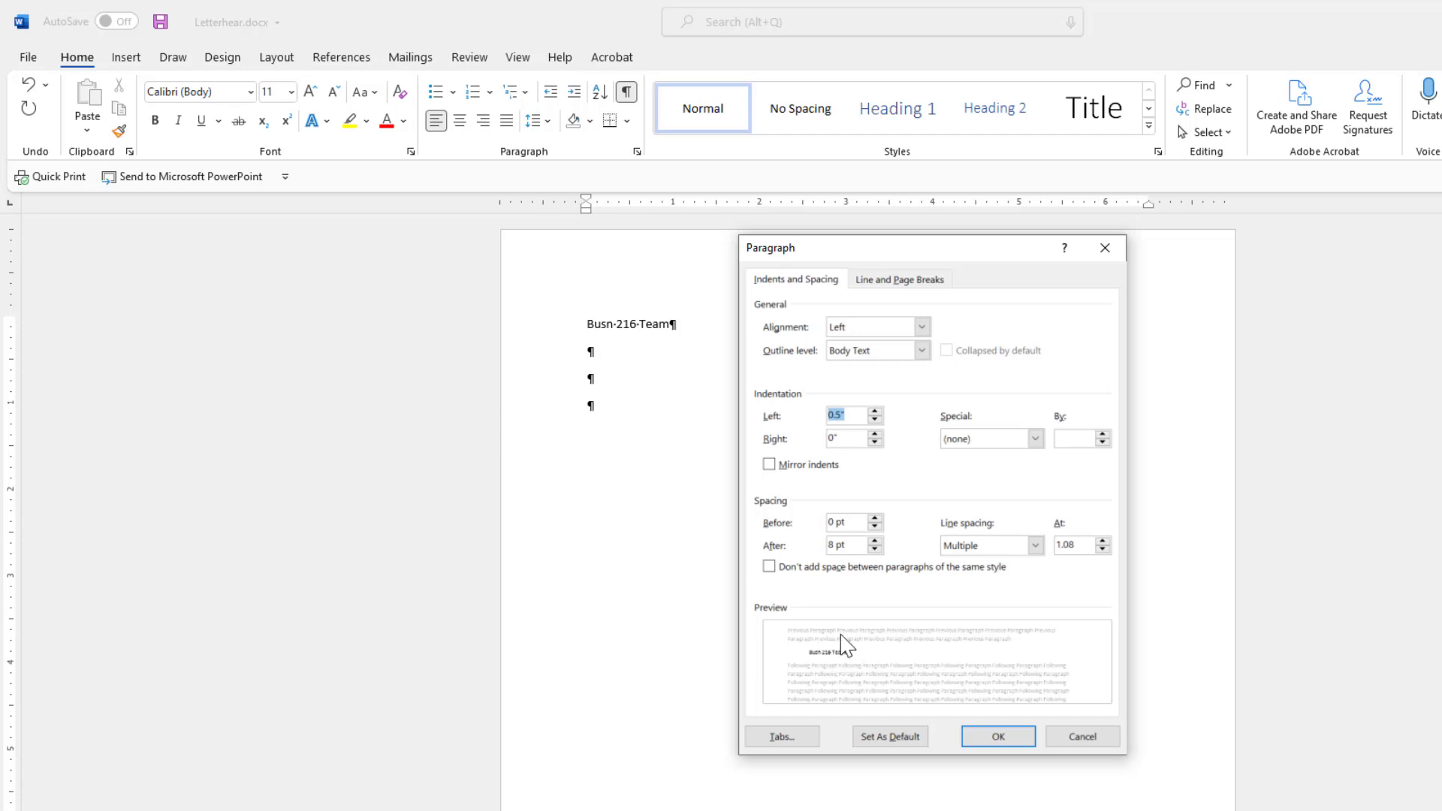
{"action": "left_click", "coordinate": [875, 421]}
{"action": "left_click", "coordinate": [874, 421]}
{"action": "left_click", "coordinate": [875, 421]}
{"action": "left_click", "coordinate": [1035, 440]}
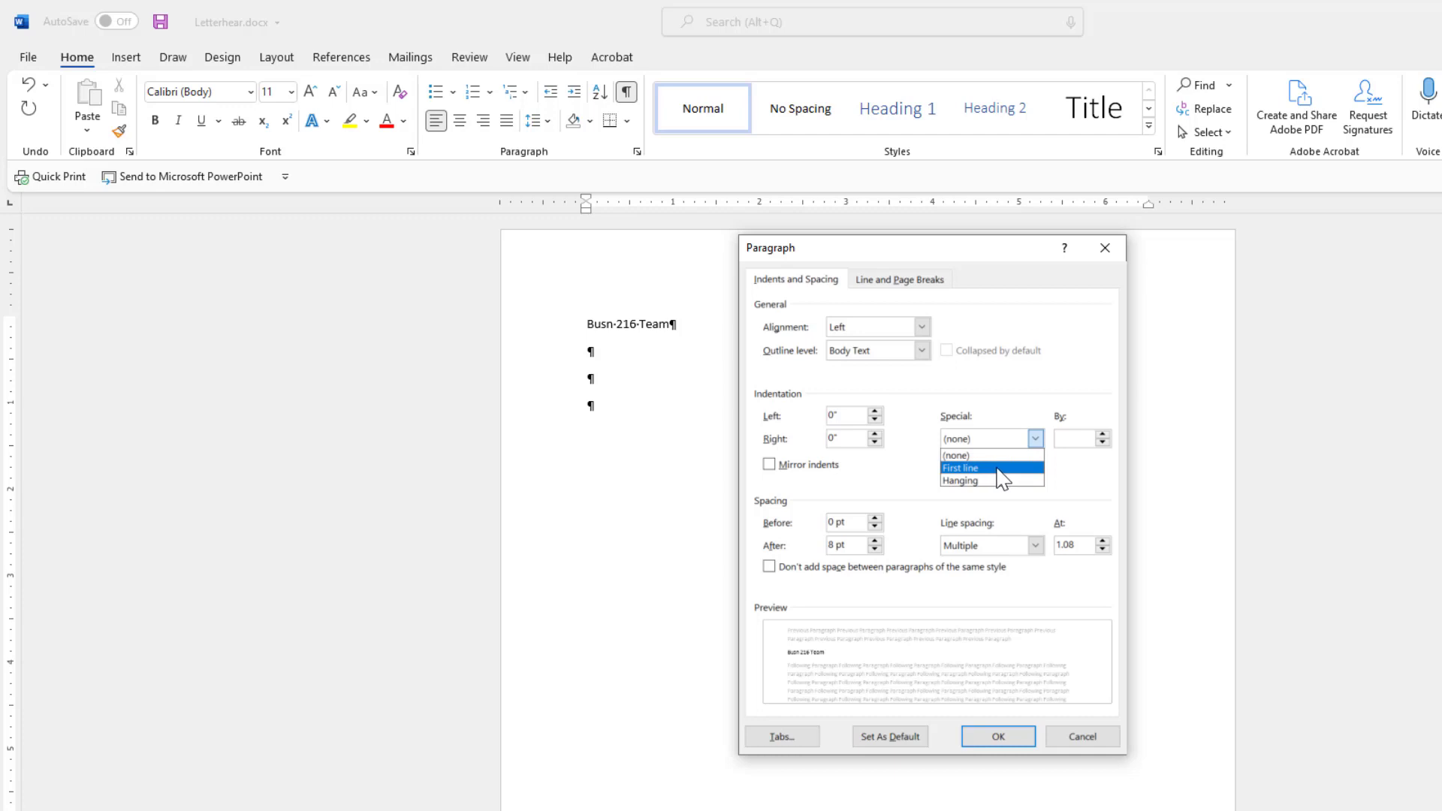
{"action": "left_click", "coordinate": [1049, 467]}
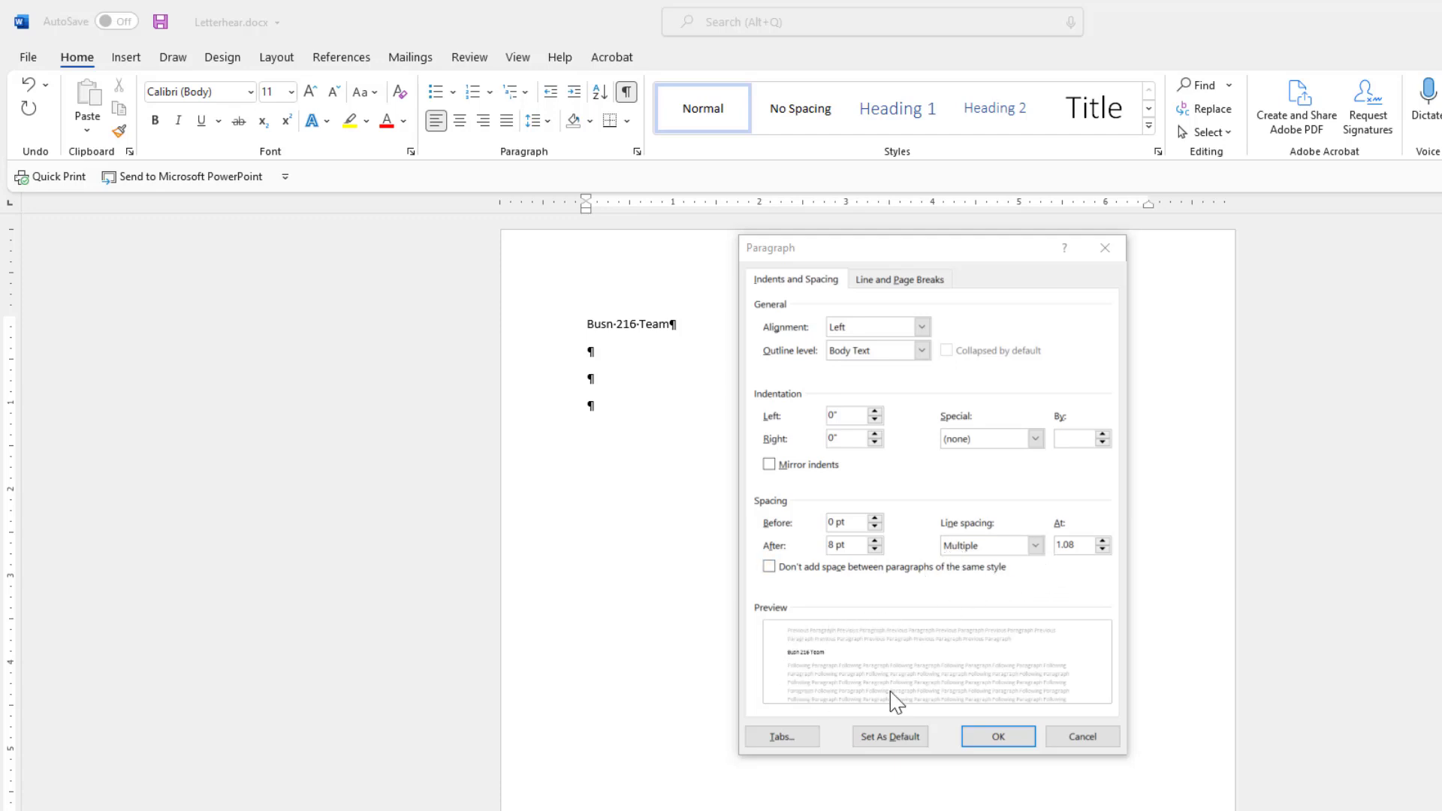
Set line spacing to Single and spacing After to 0 pt.
{"action": "left_click", "coordinate": [1035, 546]}
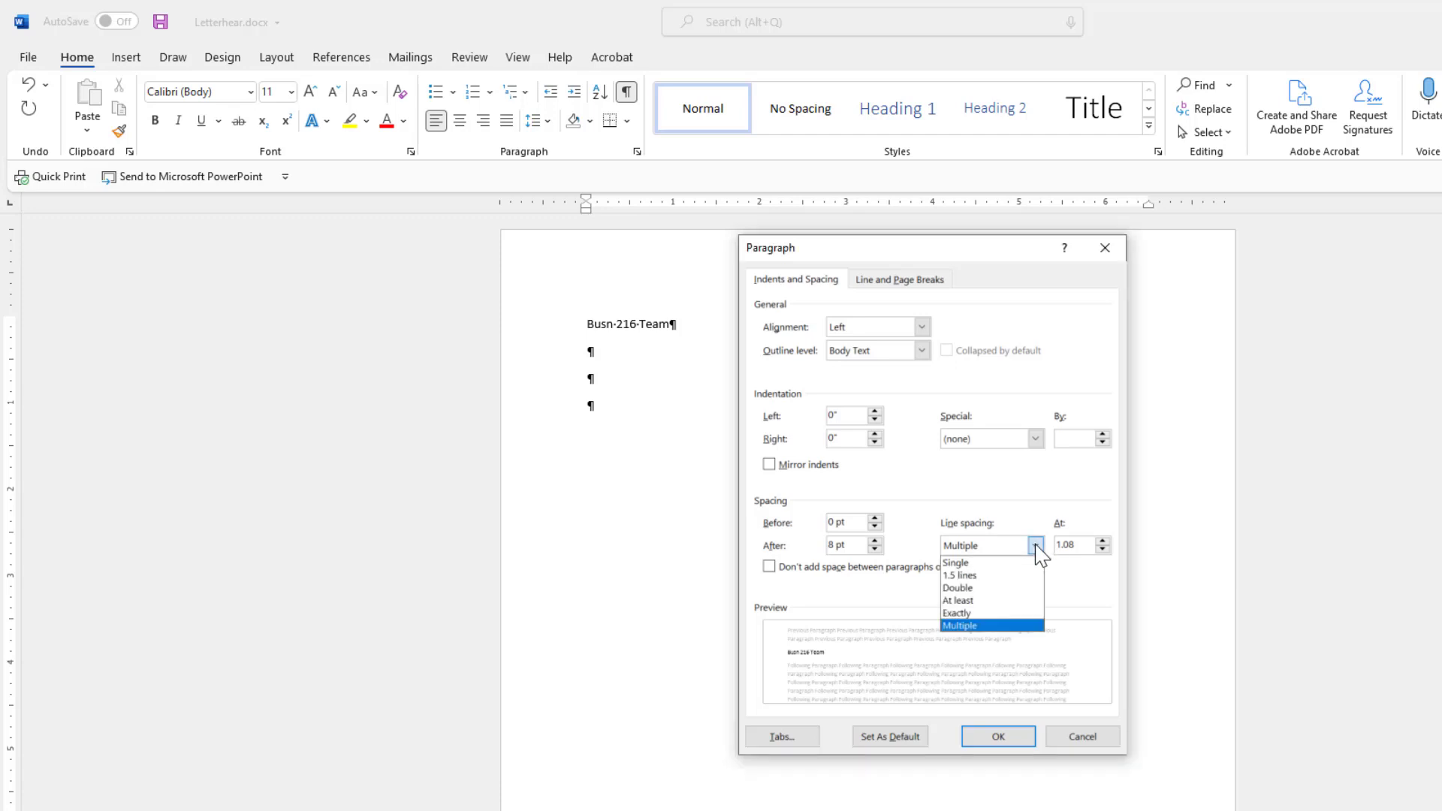
{"action": "left_click", "coordinate": [975, 564]}
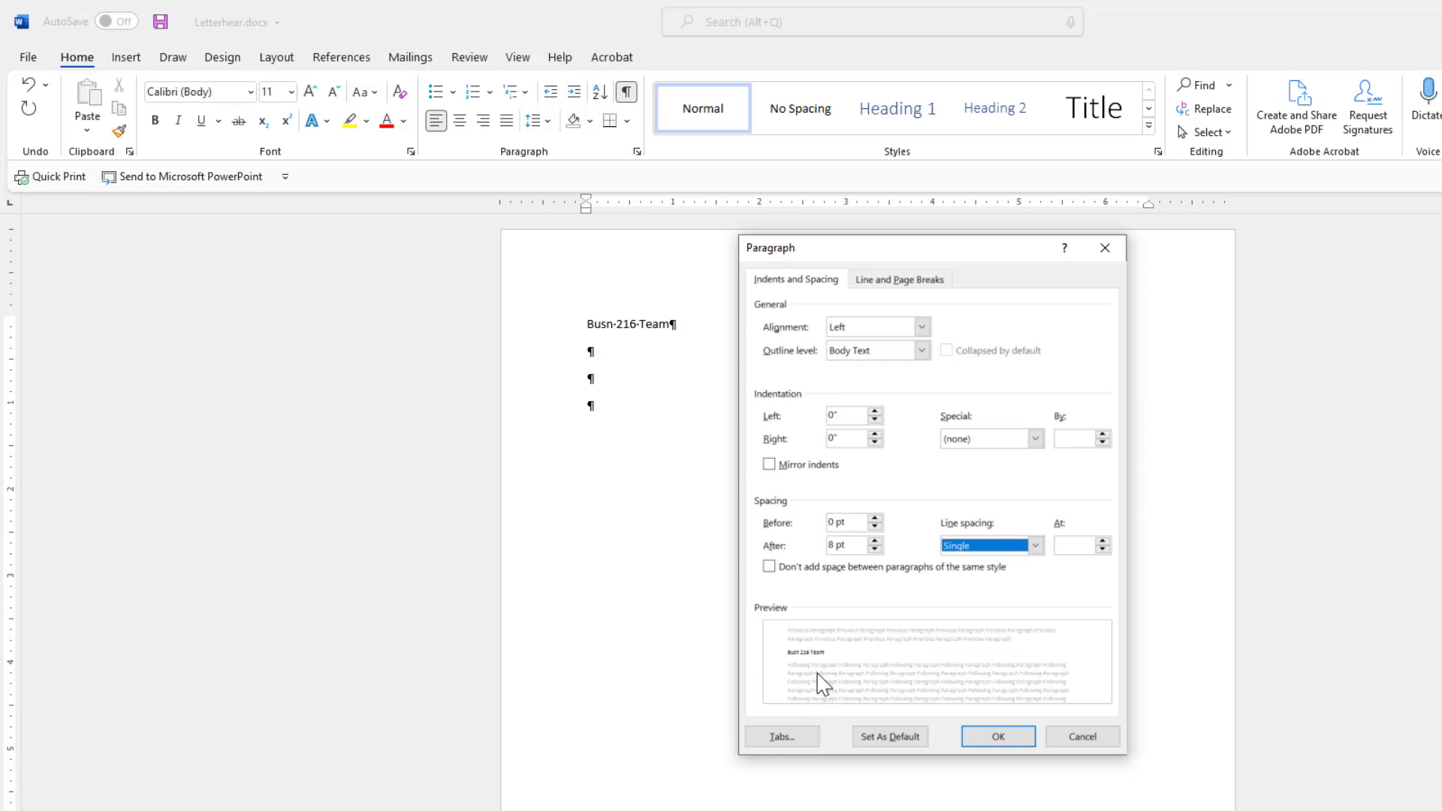
{"action": "left_click", "coordinate": [874, 549]}
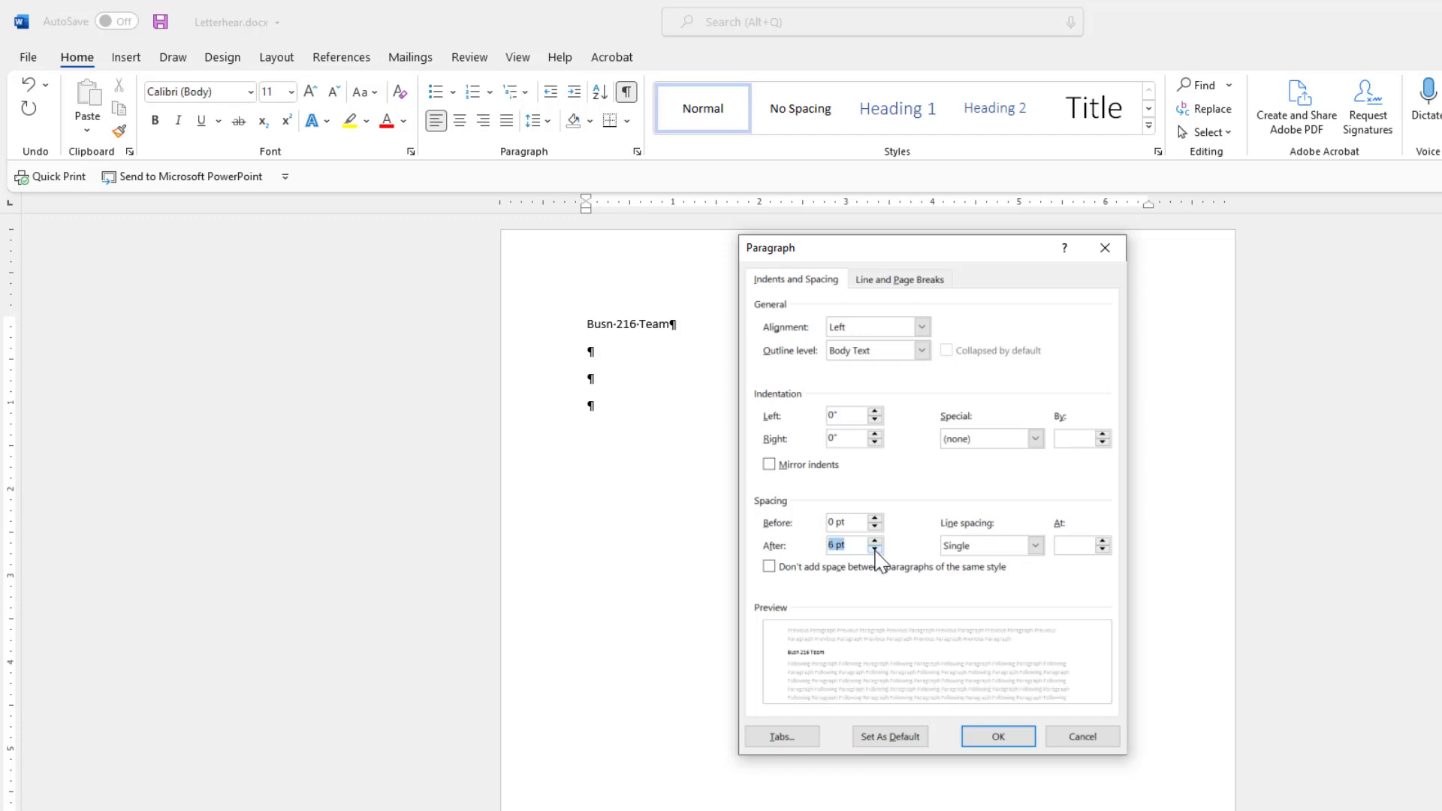
{"action": "left_click", "coordinate": [874, 549]}
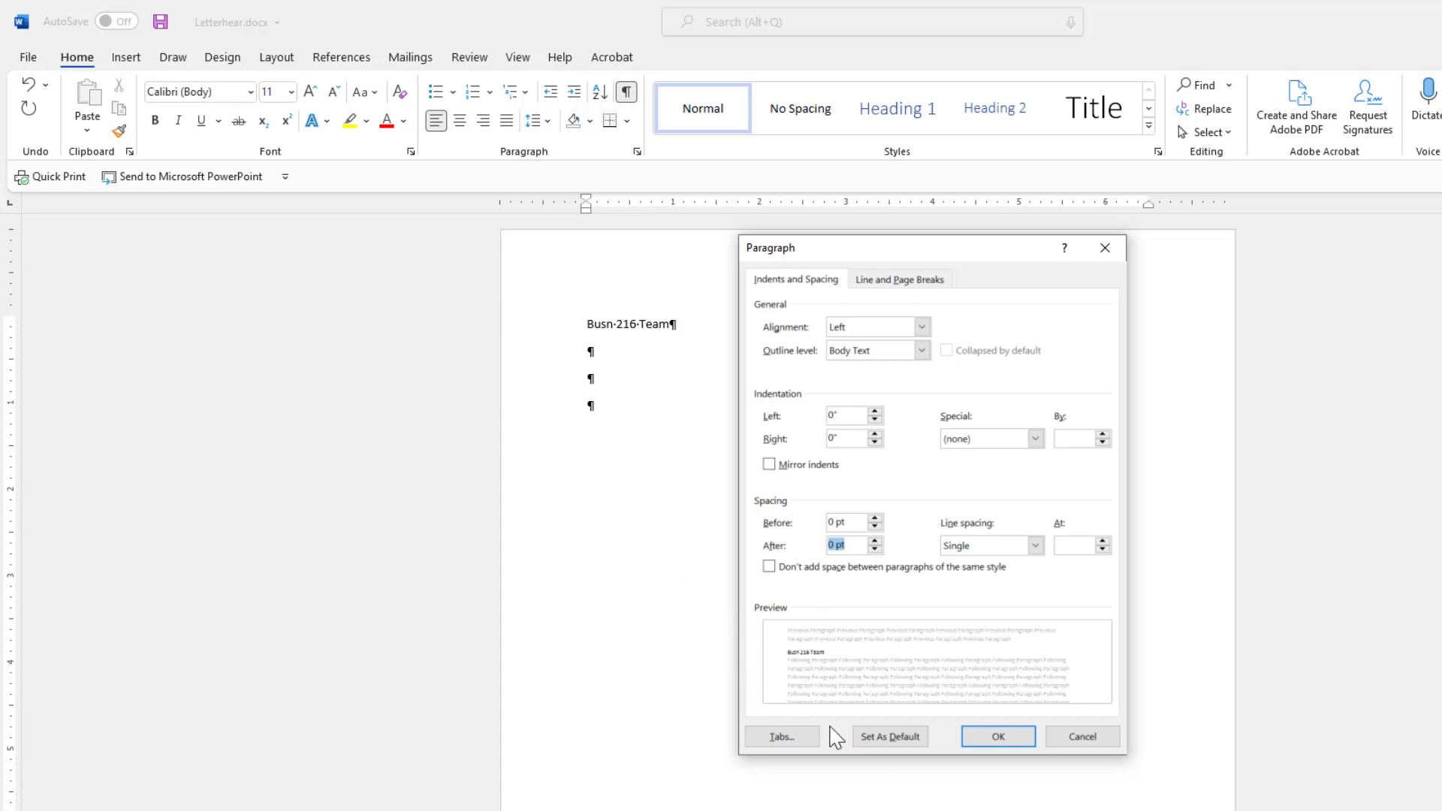
Apply the single 0 pt spacing, then select and adjust the three empty paragraphs beneath.
{"action": "left_click", "coordinate": [998, 737]}
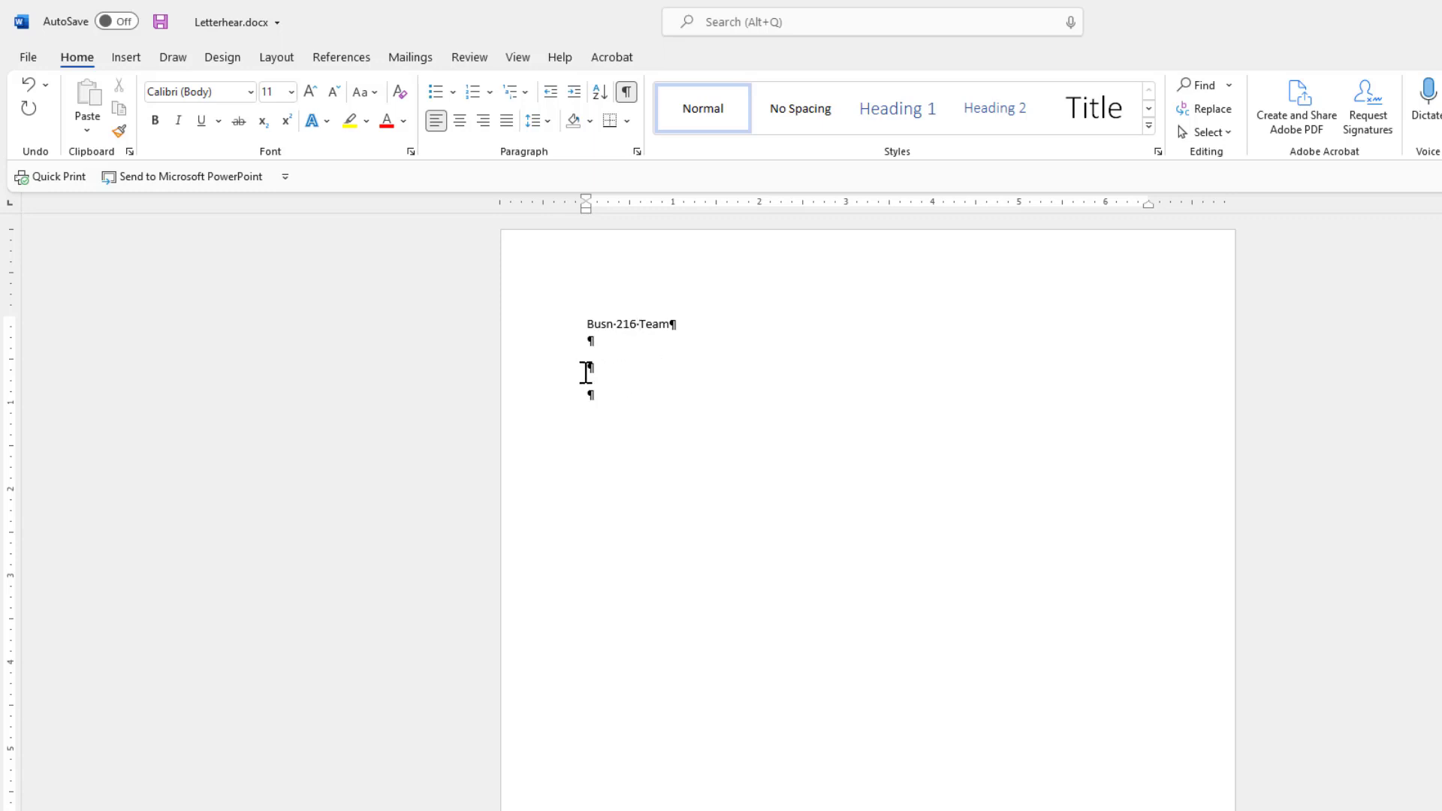
{"action": "left_click_drag", "start_coordinate": [587, 343], "coordinate": [597, 389]}
{"action": "key", "text": "Delete"}
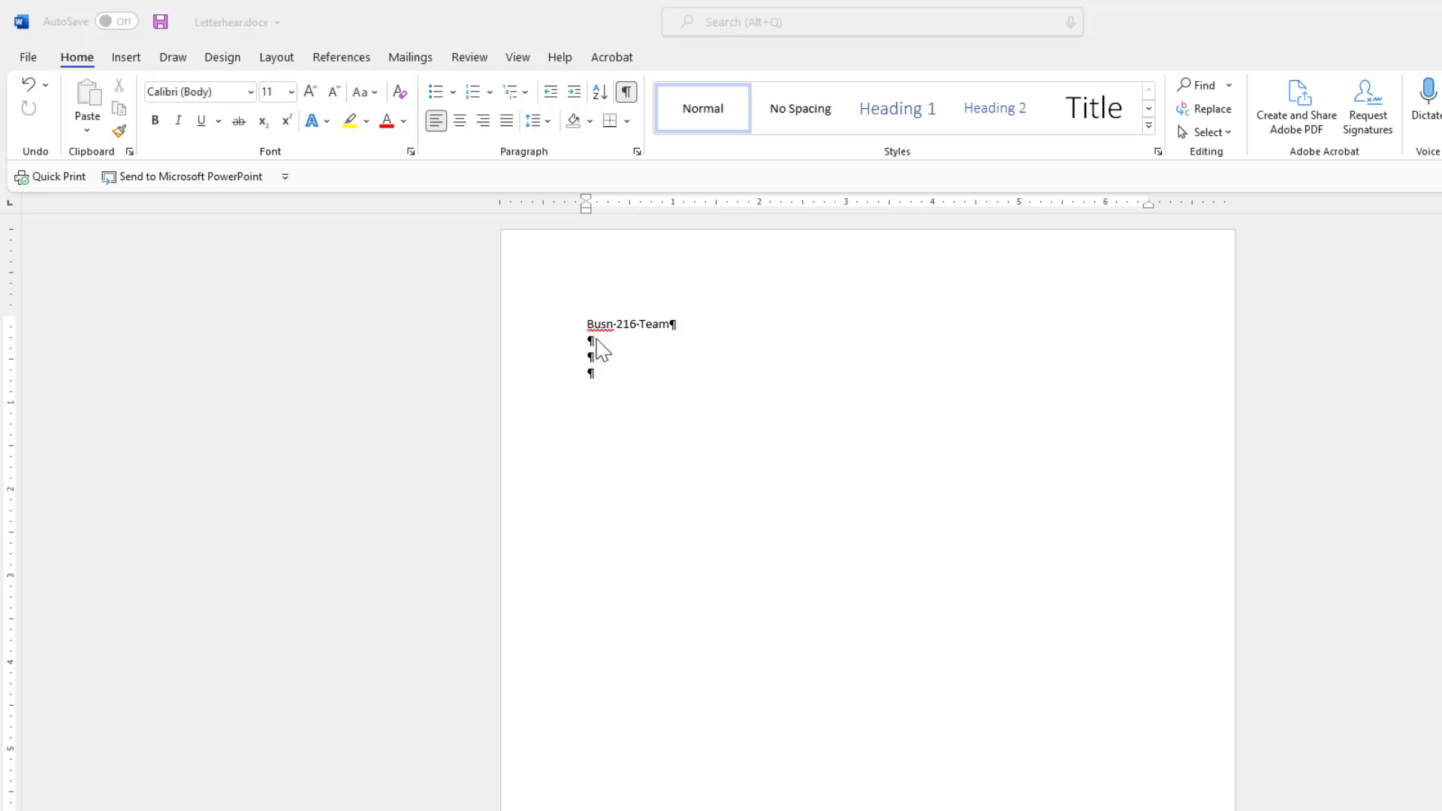
Add 'Busn' to the RoamingCustom.dic custom dictionary through Word Options > Proofing.
{"action": "left_click", "coordinate": [28, 58]}
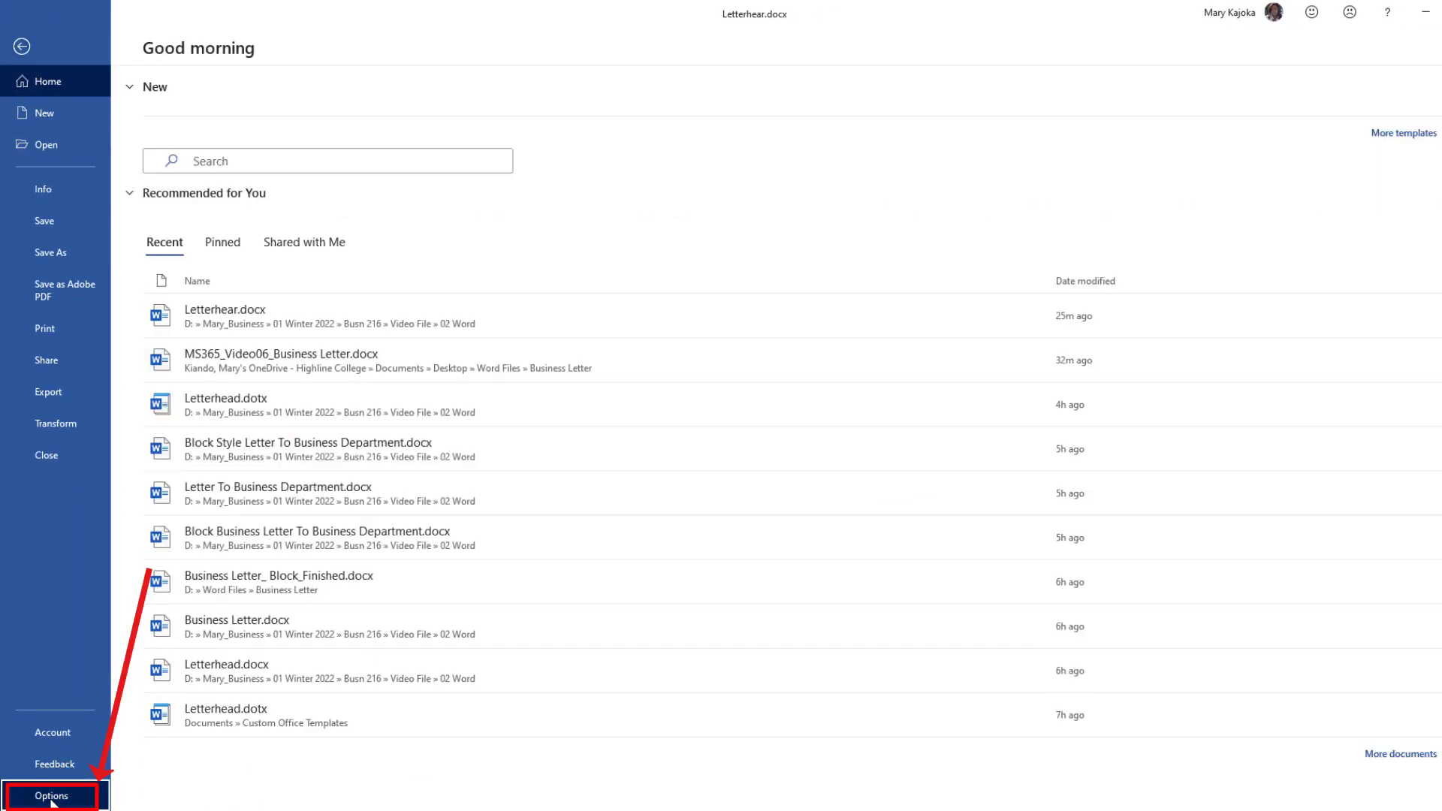
{"action": "left_click", "coordinate": [51, 795]}
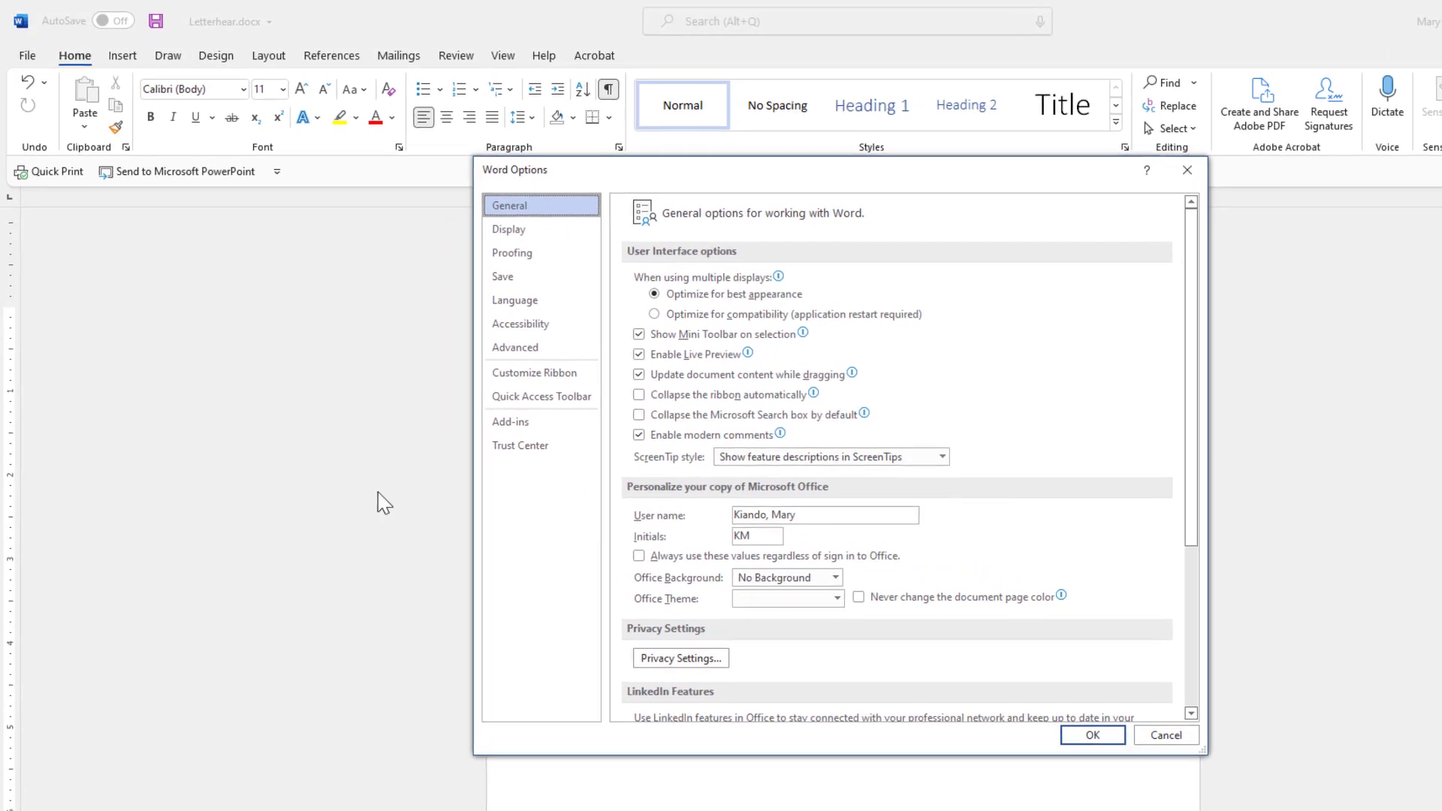
{"action": "left_click", "coordinate": [516, 255]}
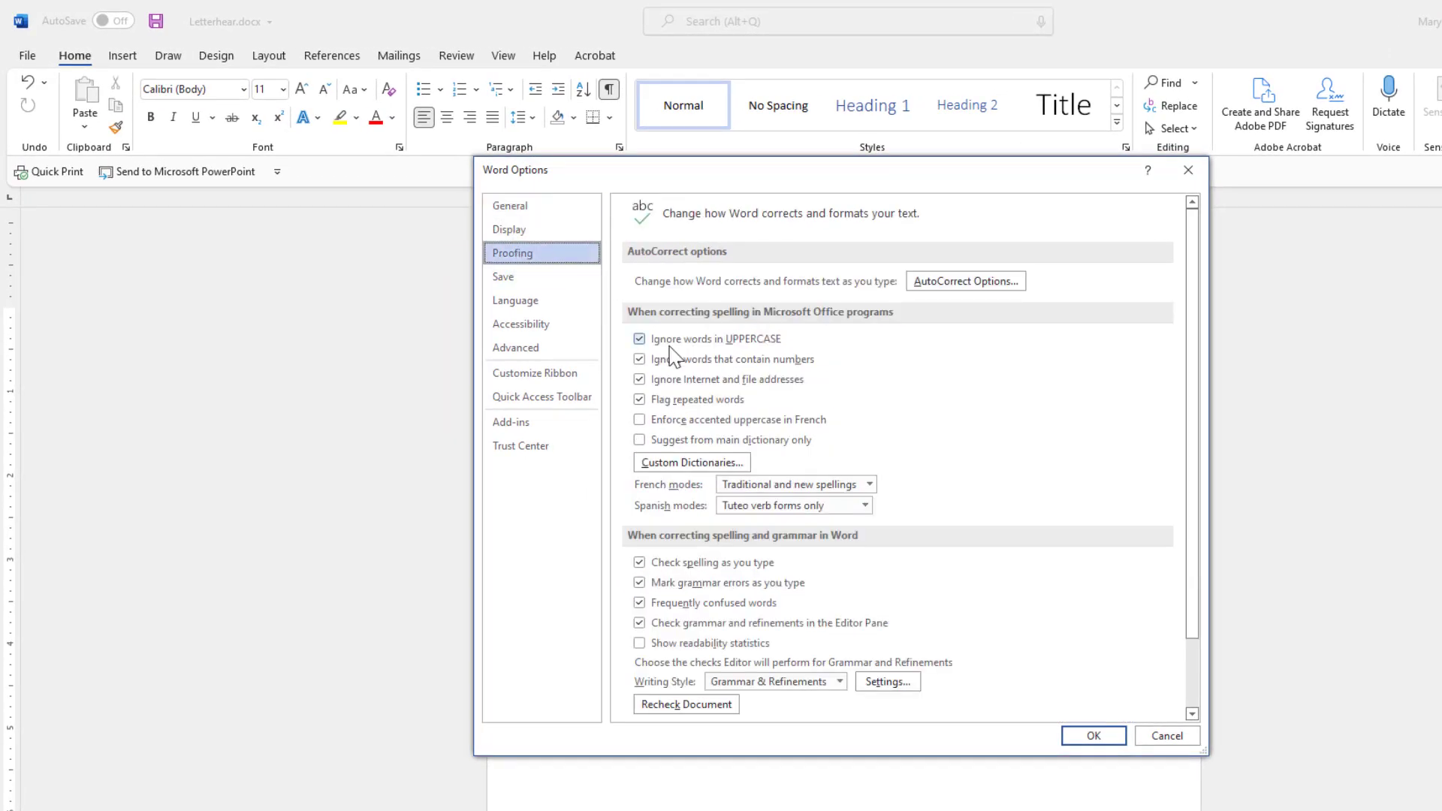
{"action": "left_click", "coordinate": [692, 465]}
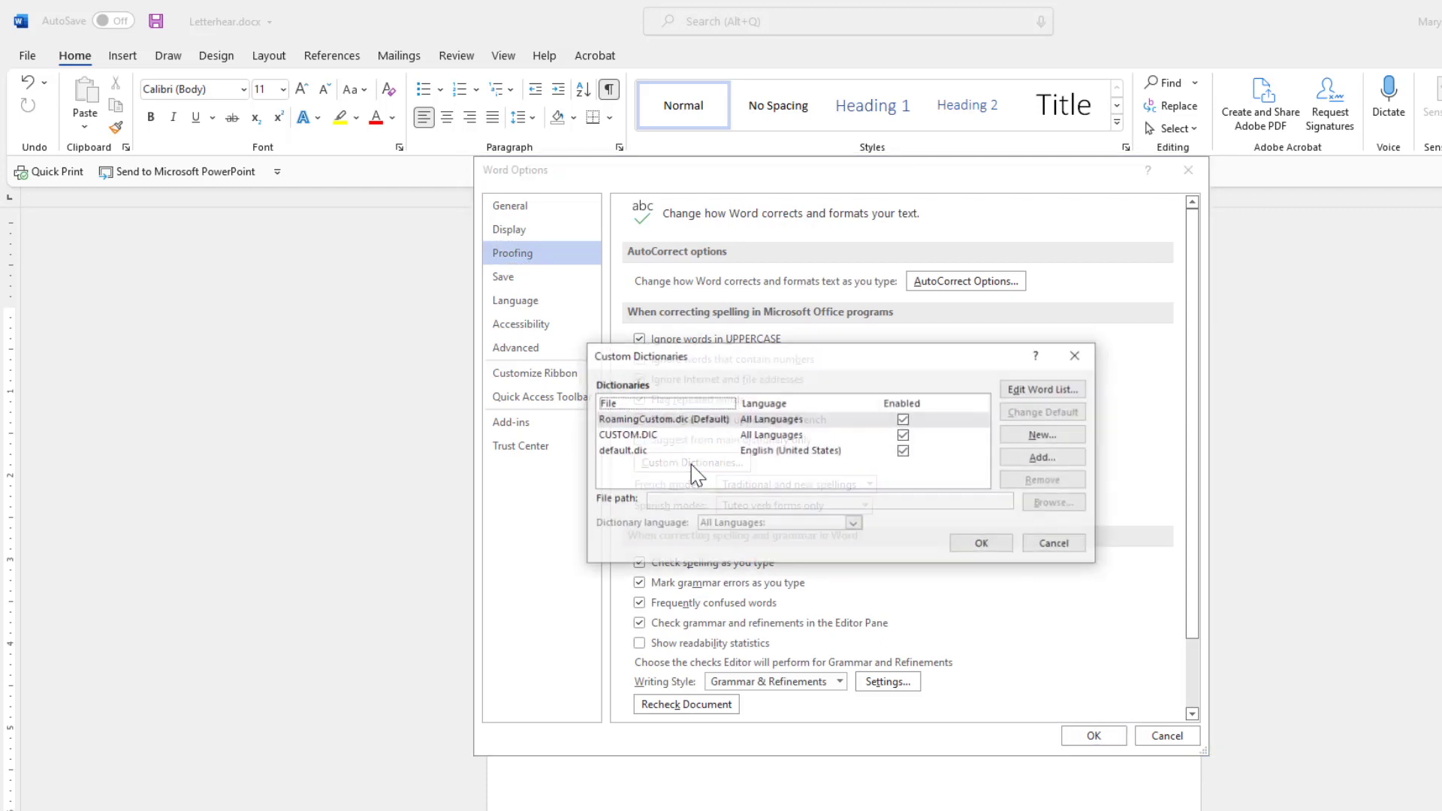
{"action": "left_click", "coordinate": [1046, 397]}
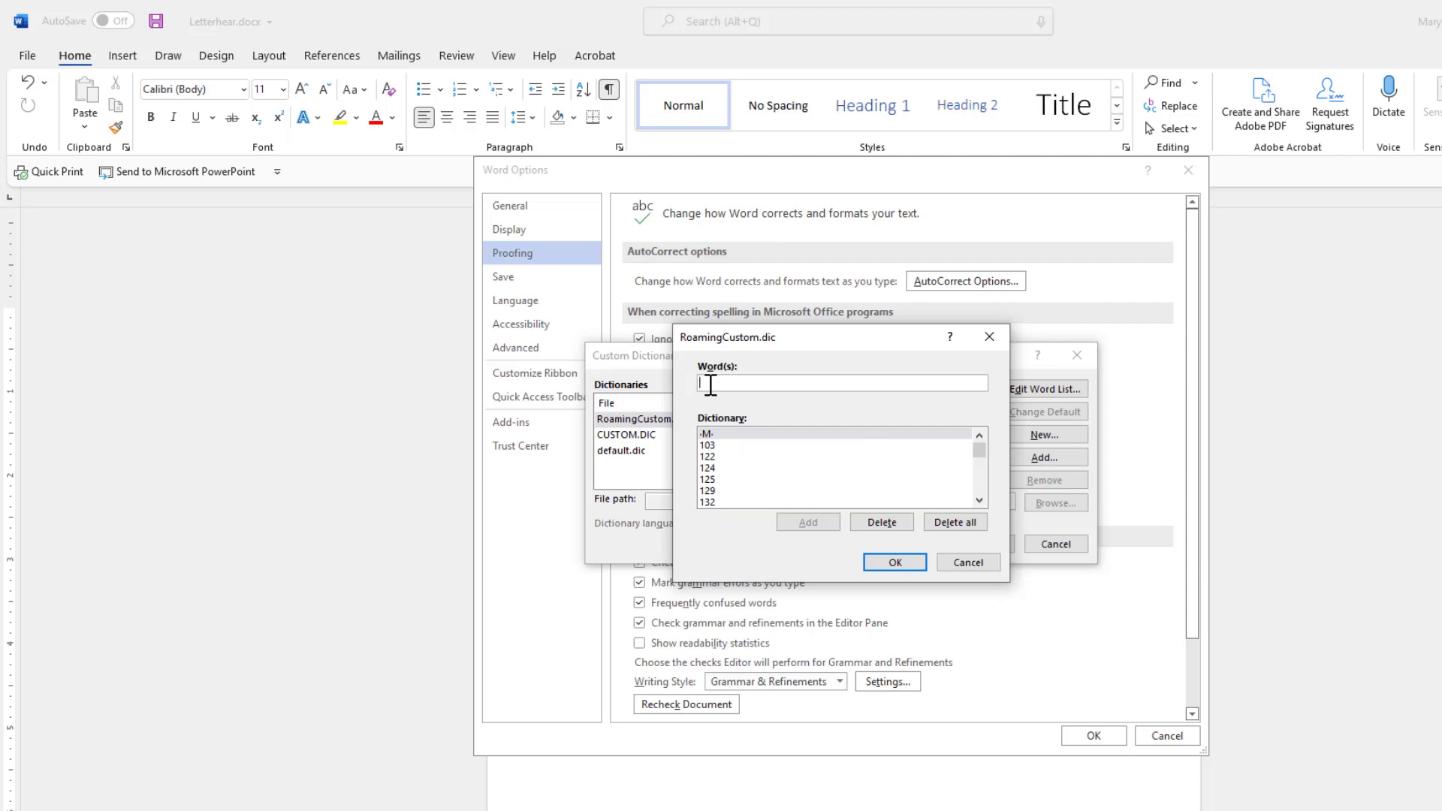
{"action": "type", "text": "Busn"}
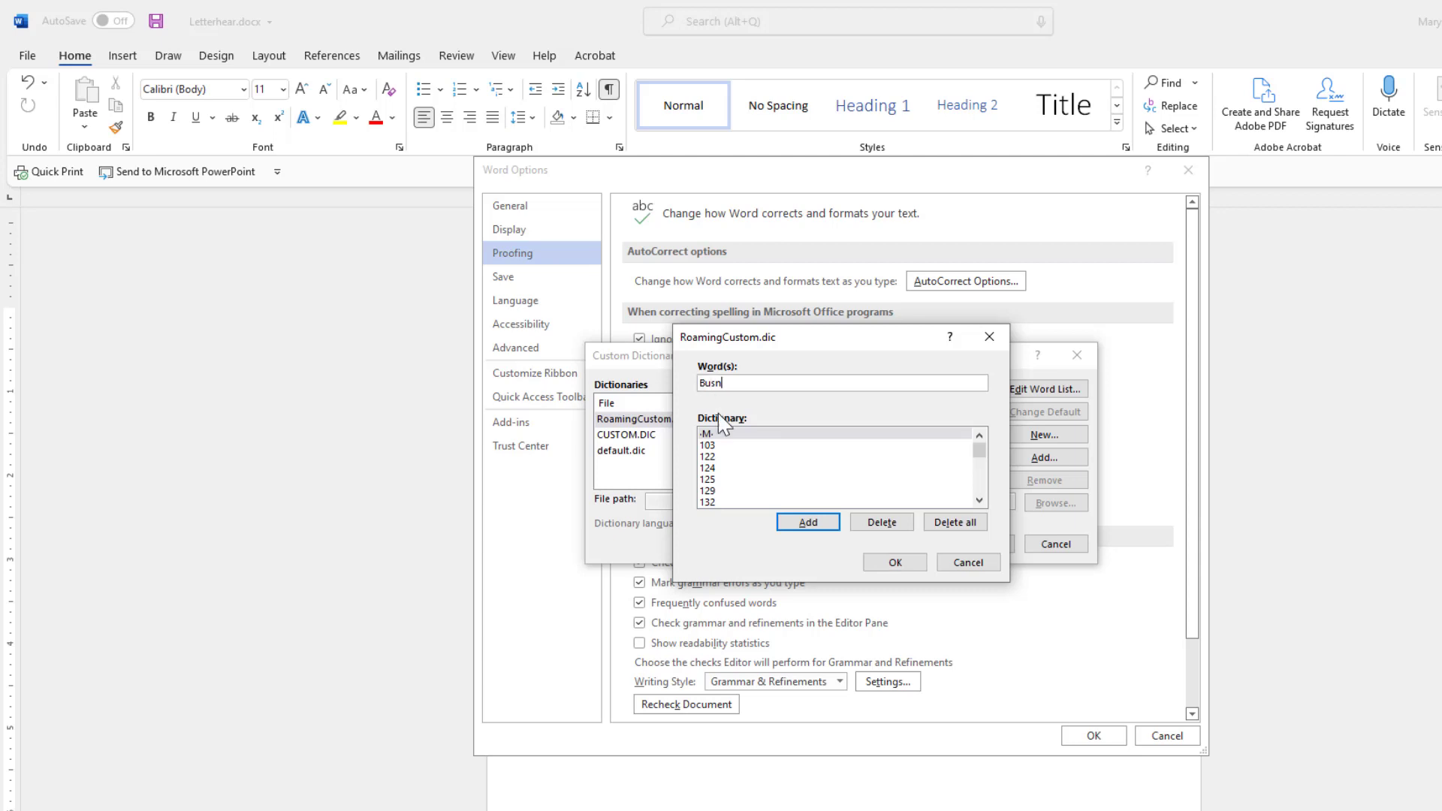
{"action": "left_click", "coordinate": [808, 522]}
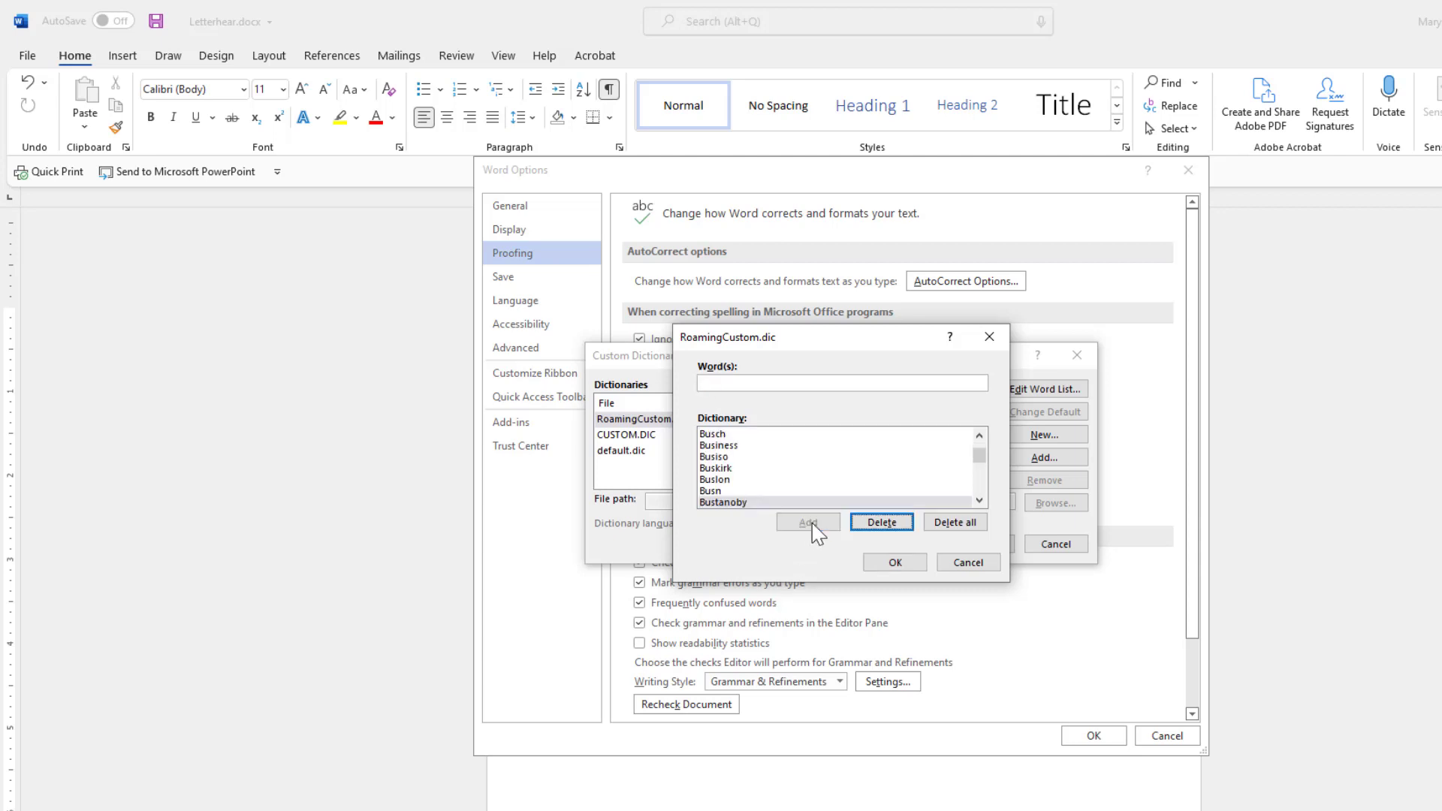
{"action": "left_click", "coordinate": [895, 563]}
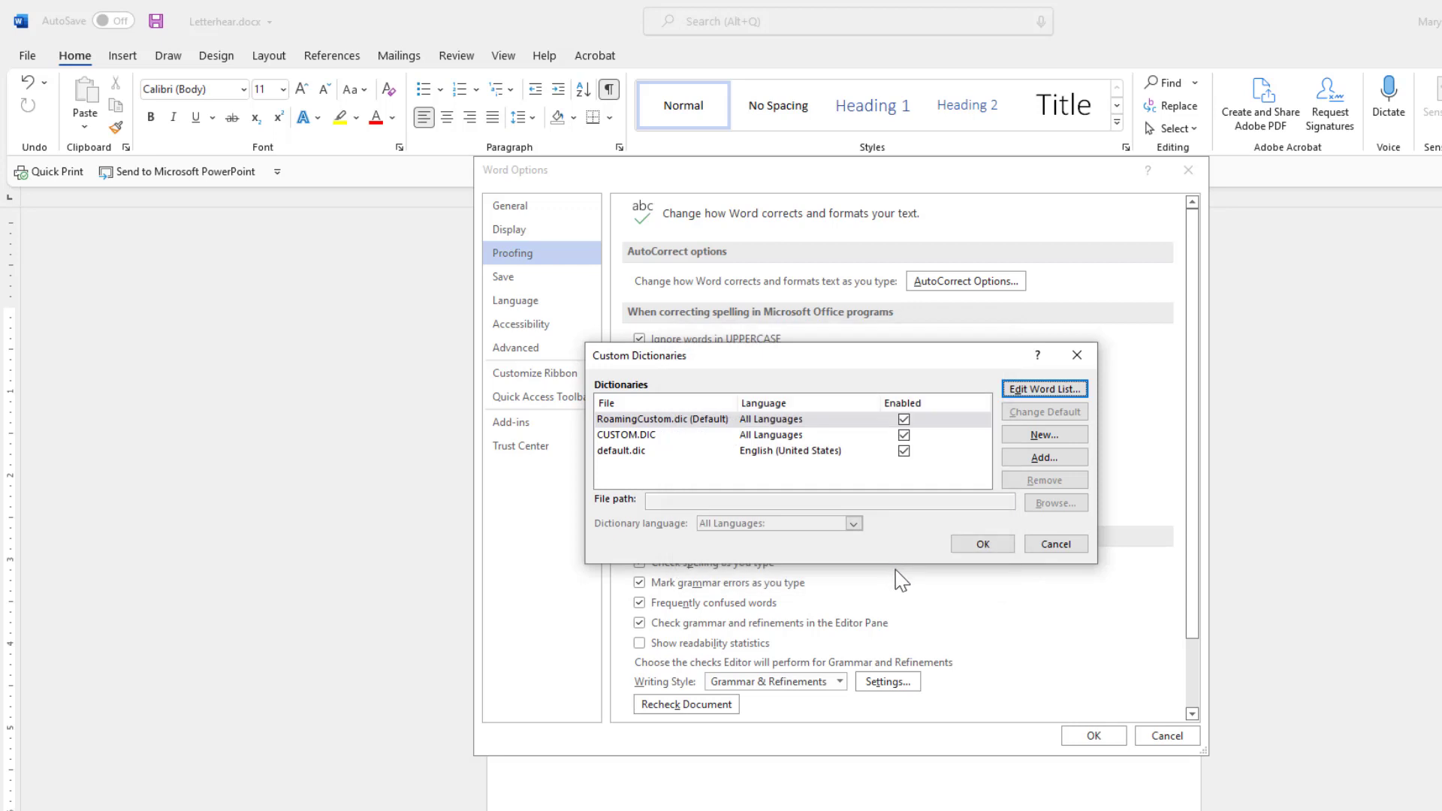
{"action": "left_click", "coordinate": [982, 546]}
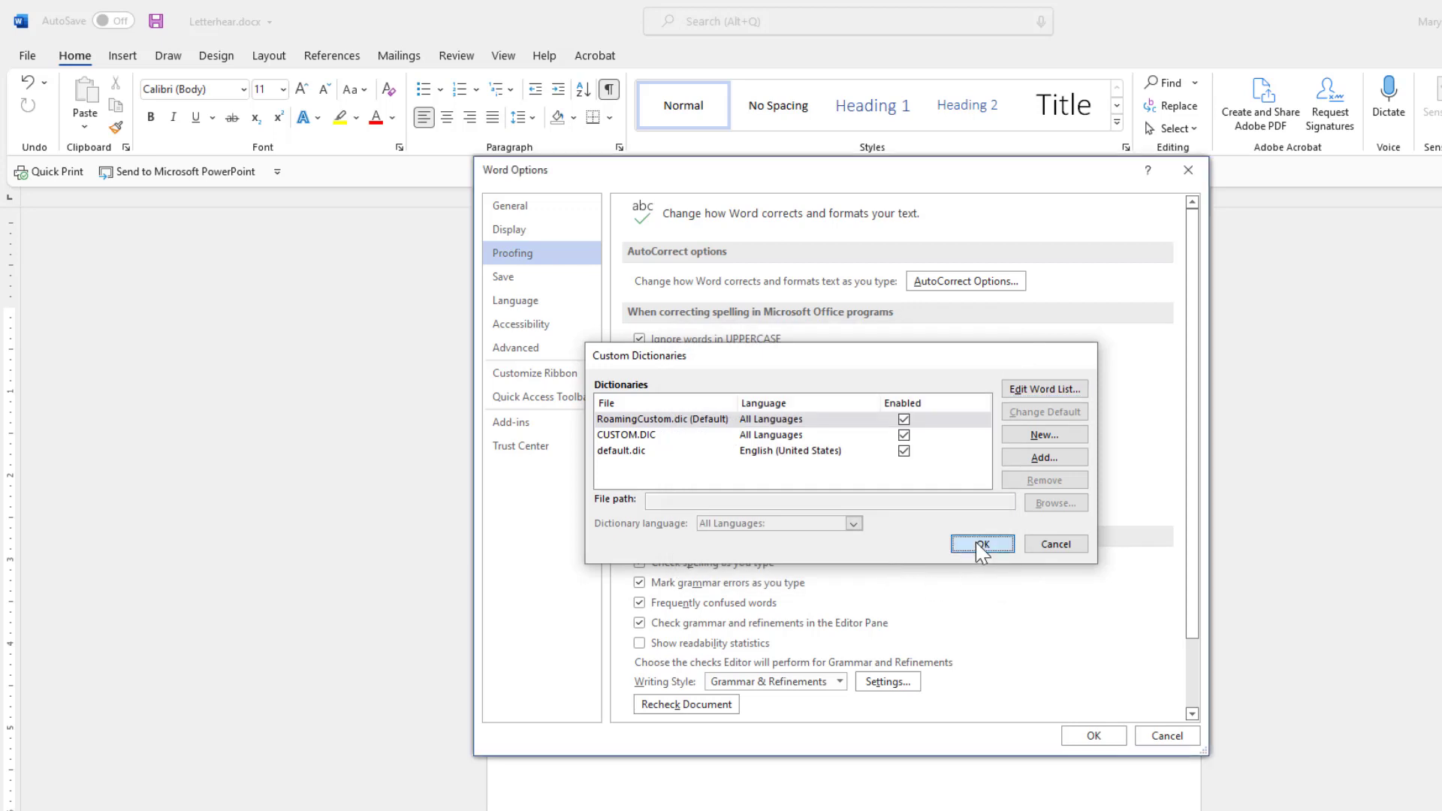
{"action": "left_click", "coordinate": [1091, 736]}
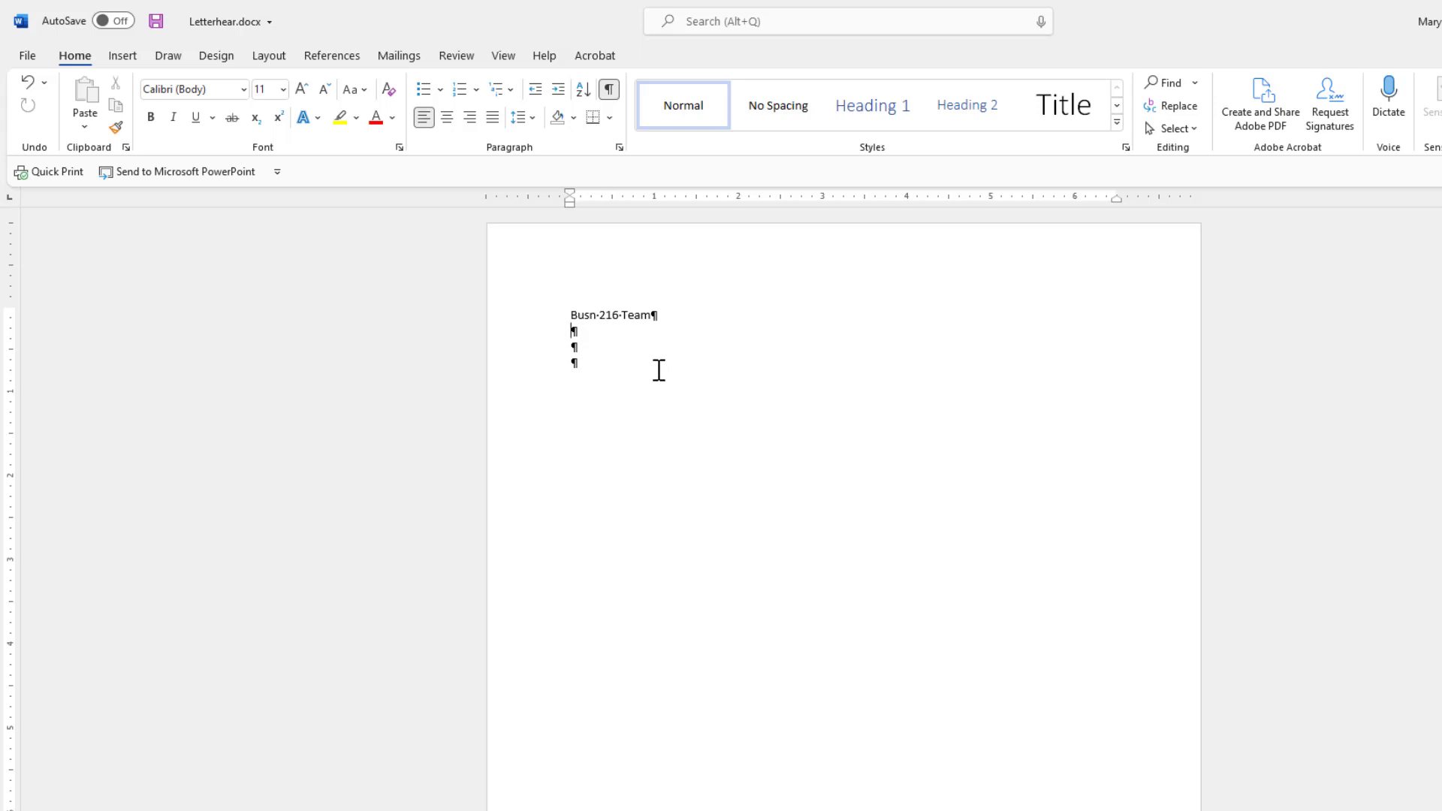
Search Online Pictures for 'Graduation' and insert the cap-and-diploma clip art below Busn-216-Team.
{"action": "left_click", "coordinate": [124, 60]}
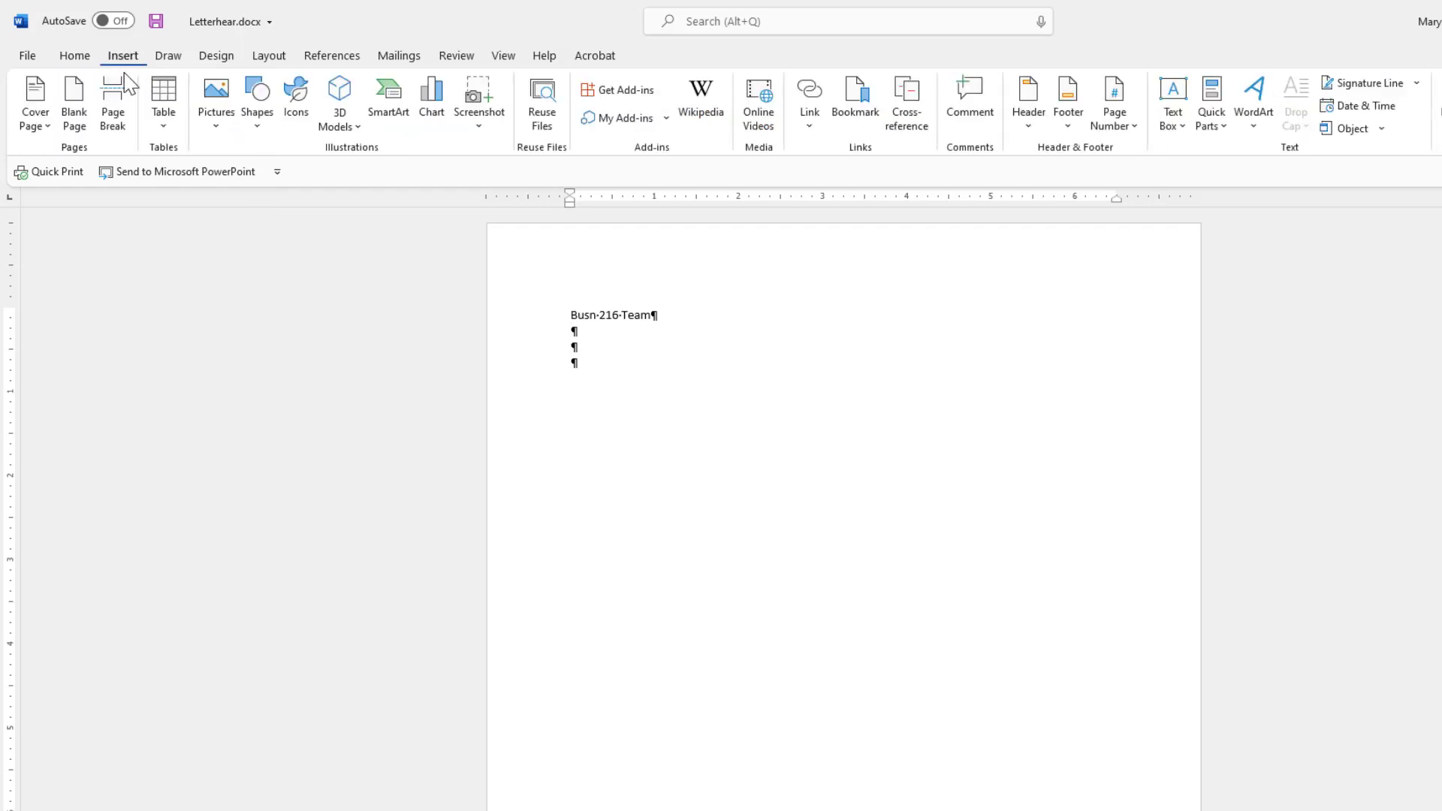
{"action": "left_click", "coordinate": [218, 134]}
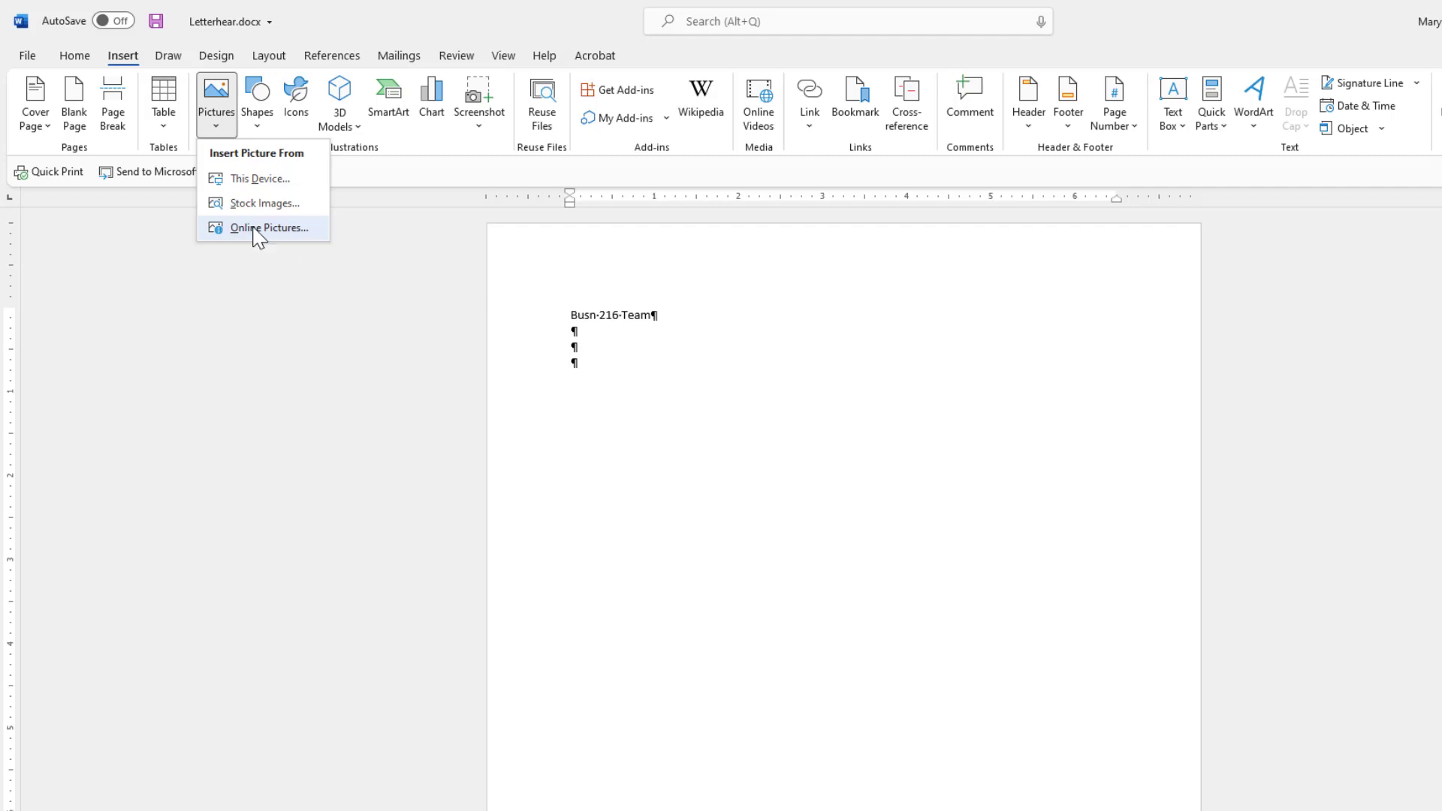
{"action": "left_click", "coordinate": [255, 229]}
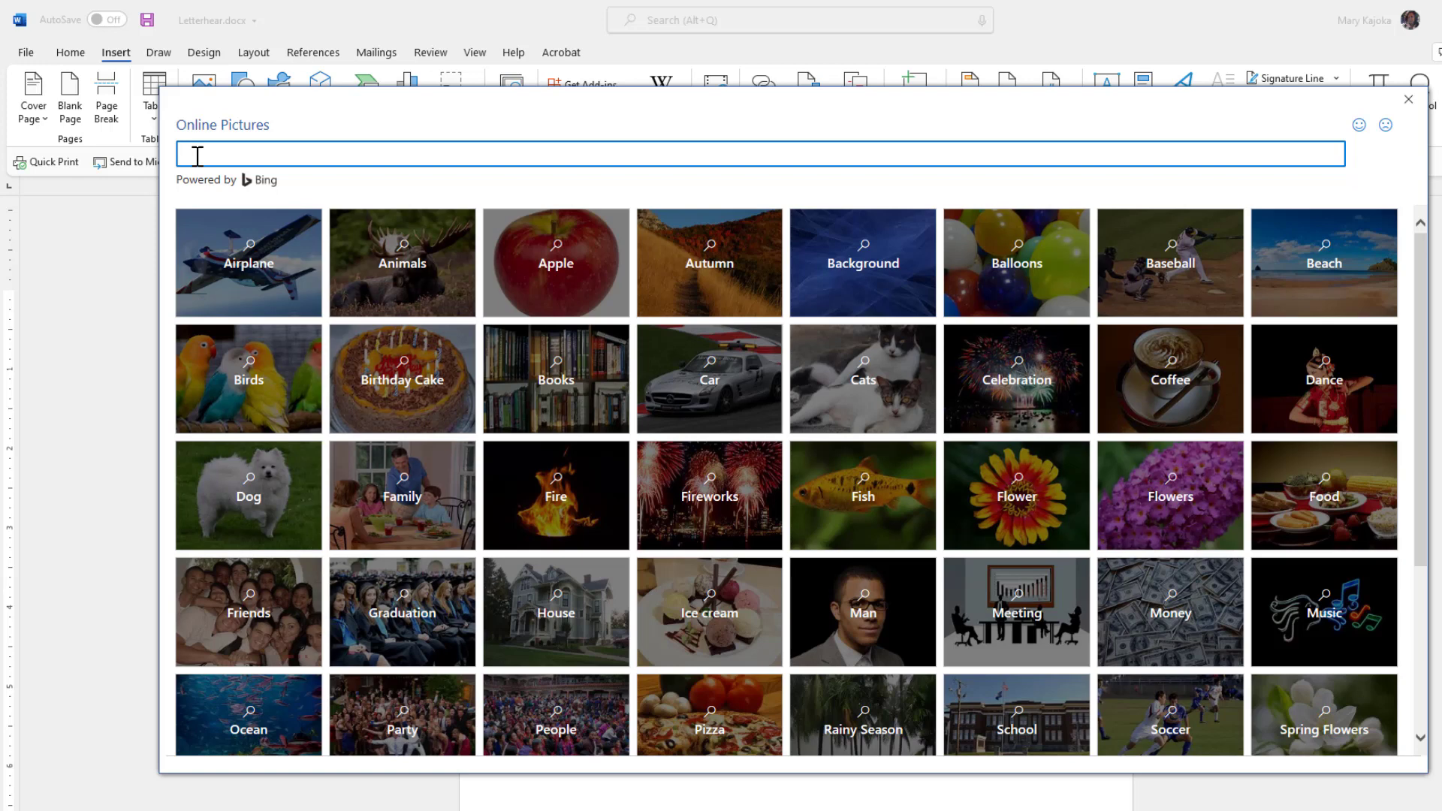
{"action": "type", "text": "Graduation"}
{"action": "key", "text": "Return"}
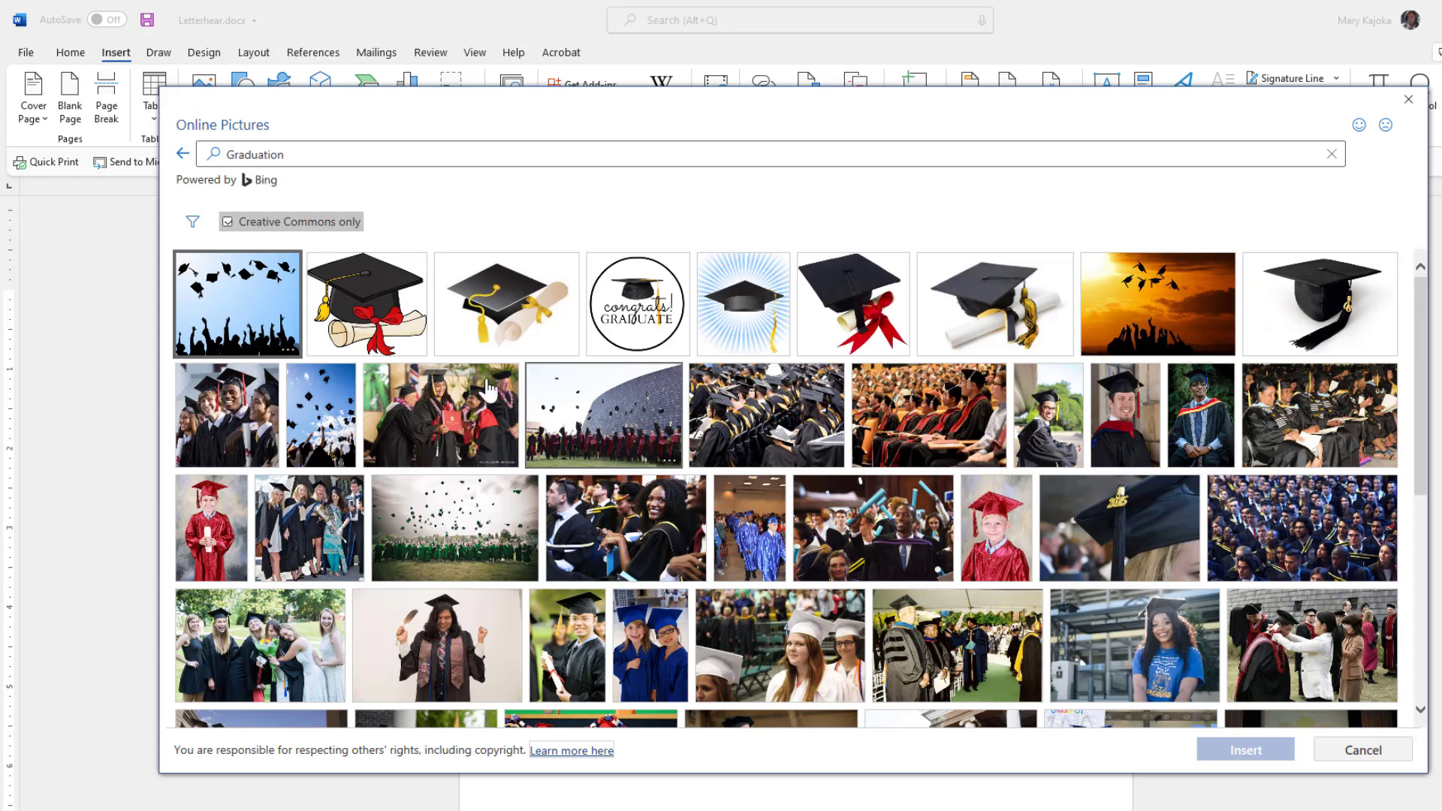
{"action": "left_click", "coordinate": [376, 308]}
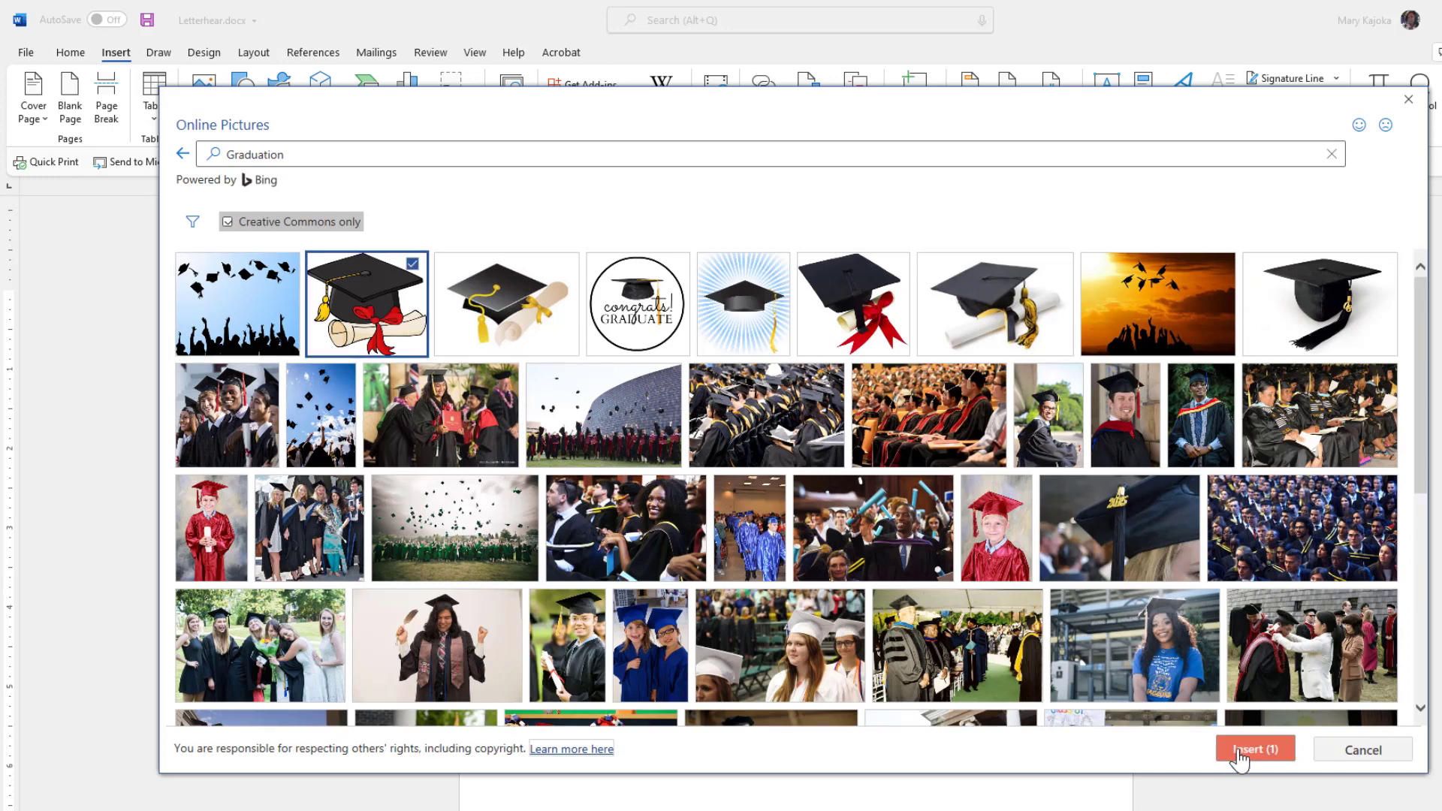
{"action": "double_click", "coordinate": [366, 310]}
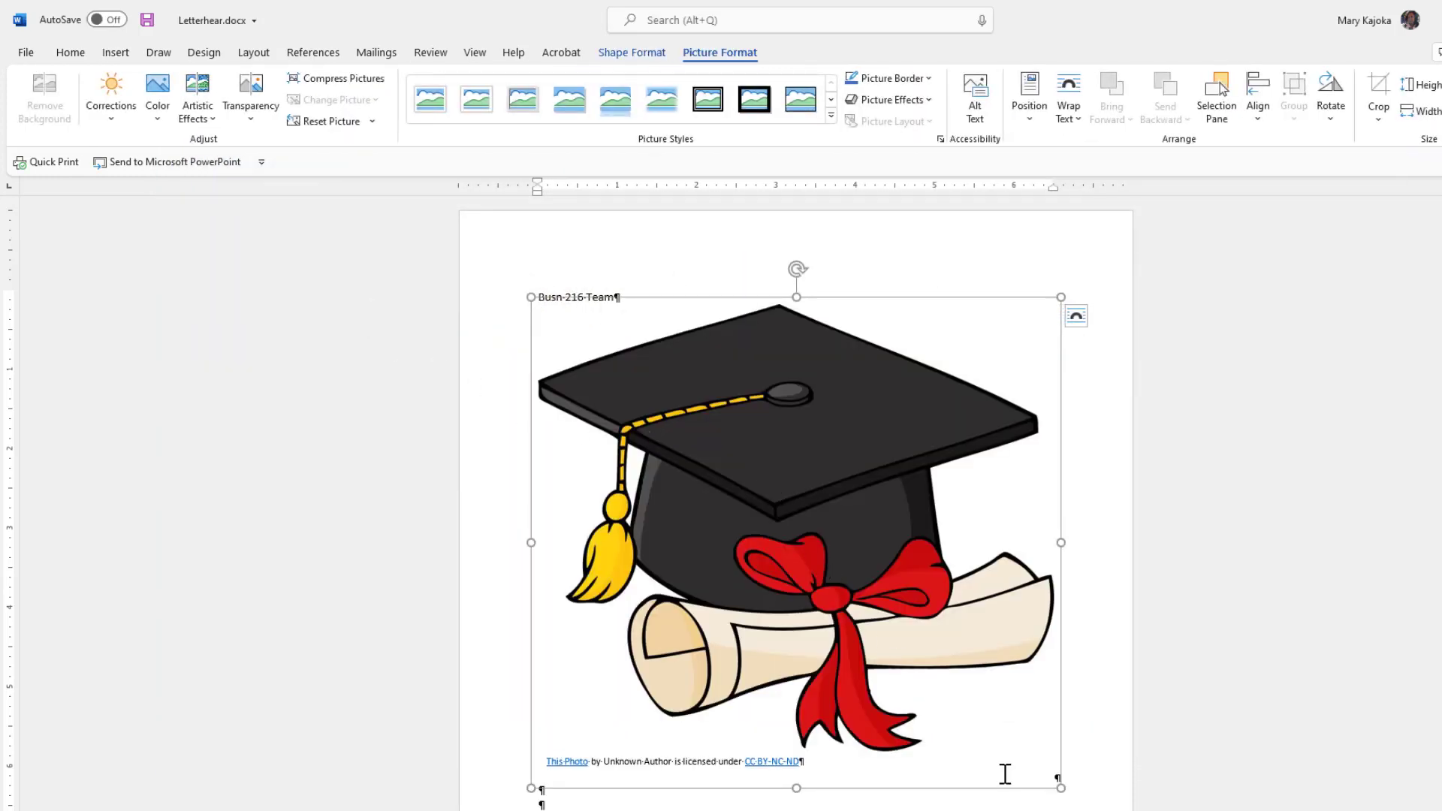
Delete the licence attribution caption and shrink the graduation-cap picture to a small size.
{"action": "left_click", "coordinate": [631, 761]}
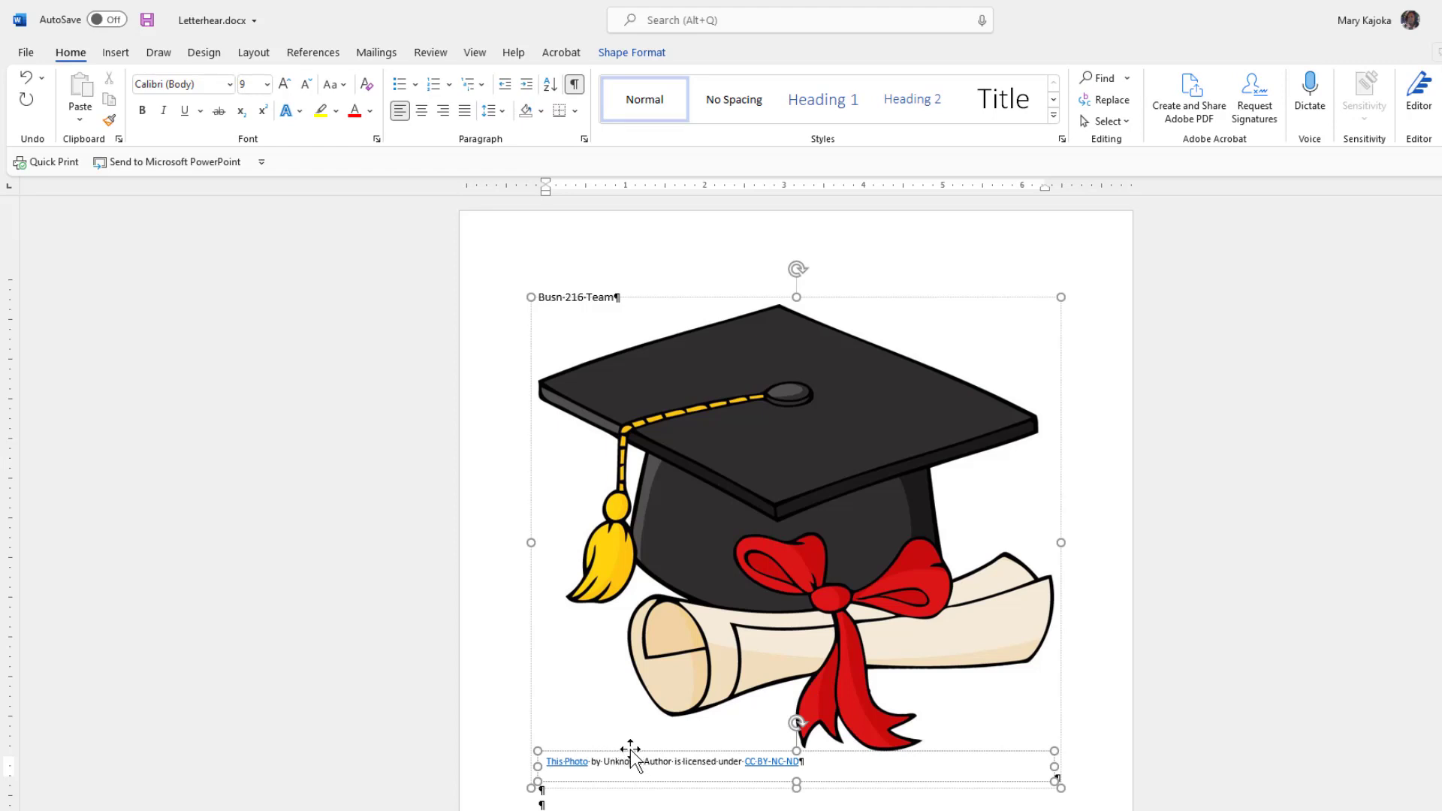
{"action": "left_click", "coordinate": [631, 748]}
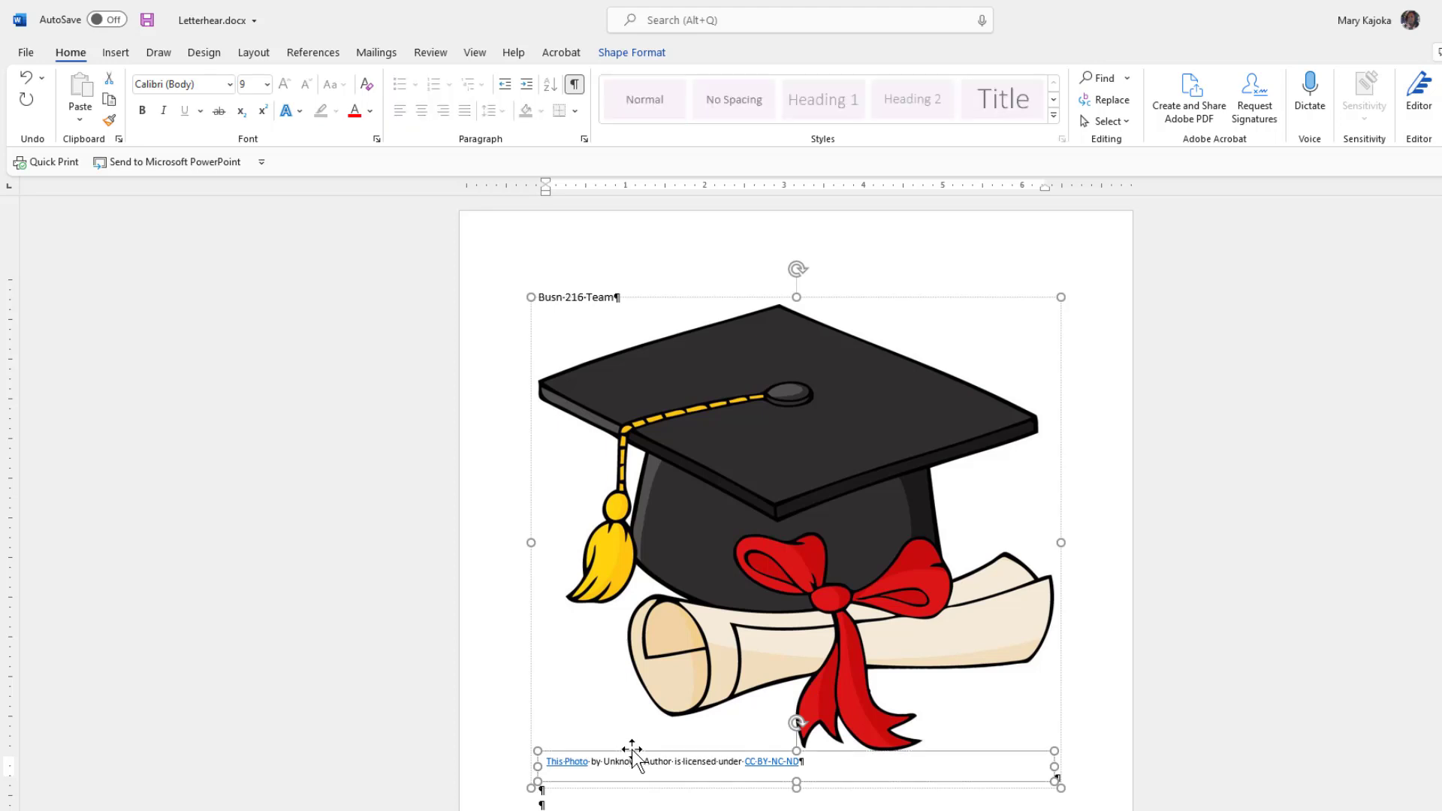
{"action": "key", "text": "Delete"}
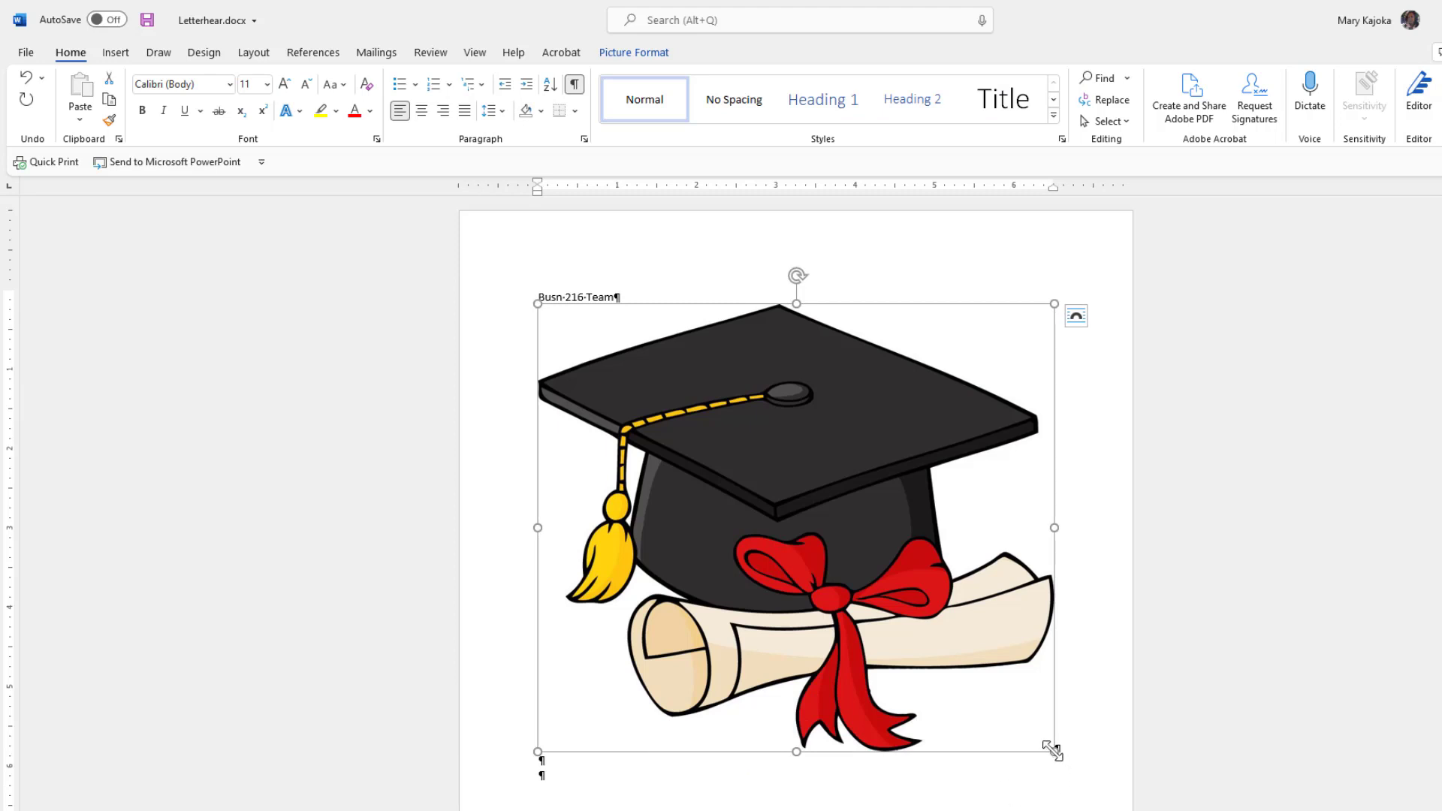
{"action": "left_click_drag", "start_coordinate": [1051, 749], "coordinate": [614, 370]}
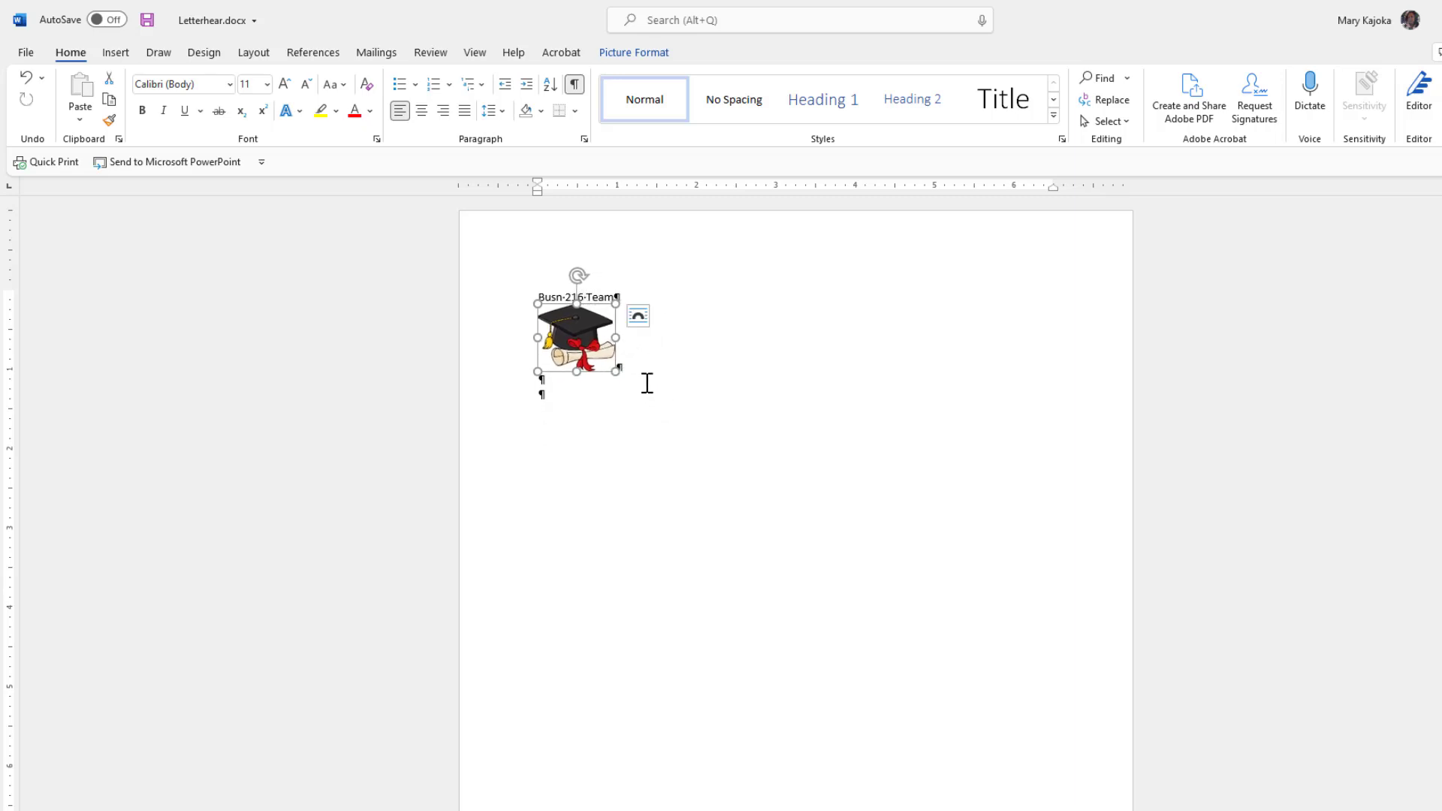
After the picture, type 'Class of 2022, Highline College, Des Moines WA, 98198' and the team e-mail.
{"action": "left_click", "coordinate": [639, 319]}
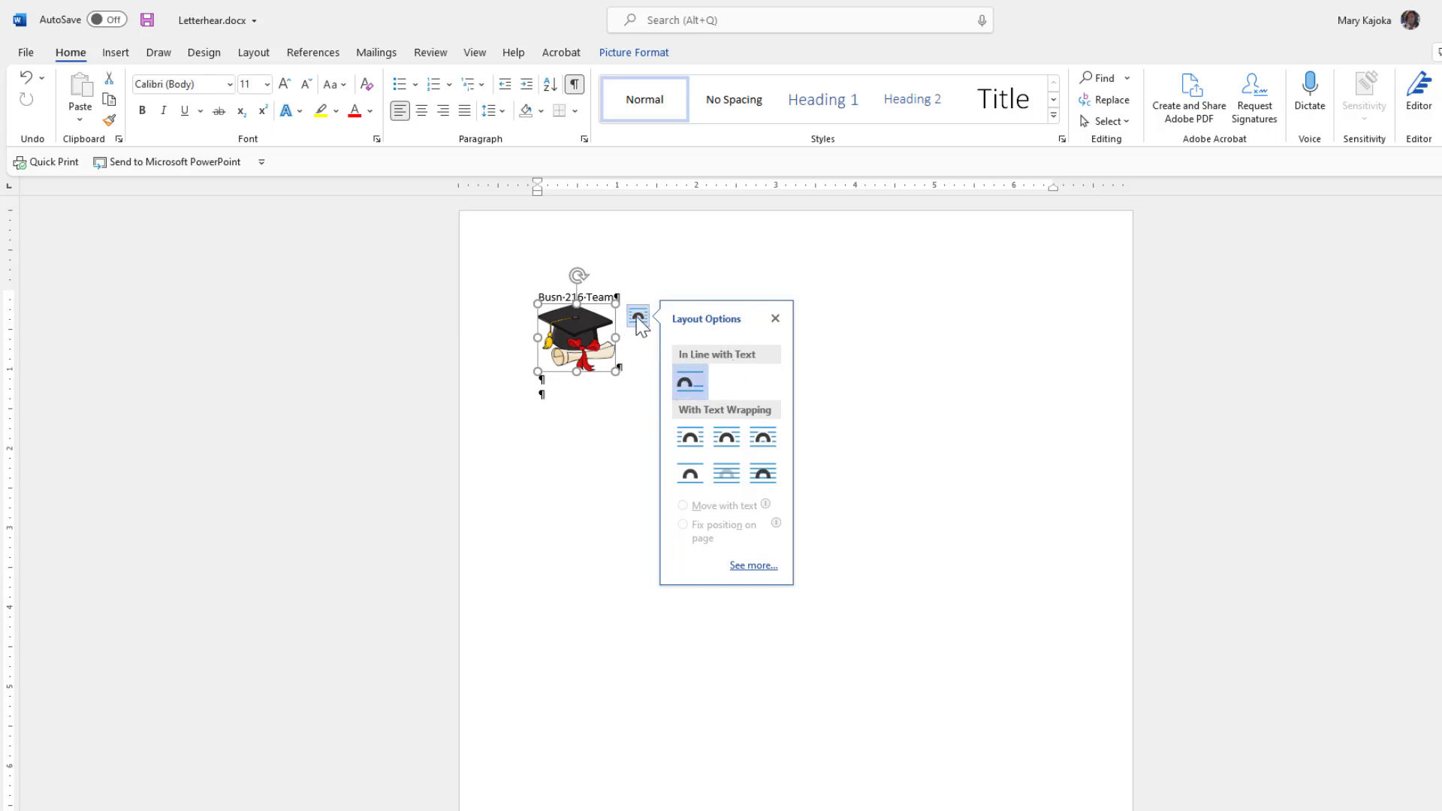
{"action": "left_click", "coordinate": [775, 319]}
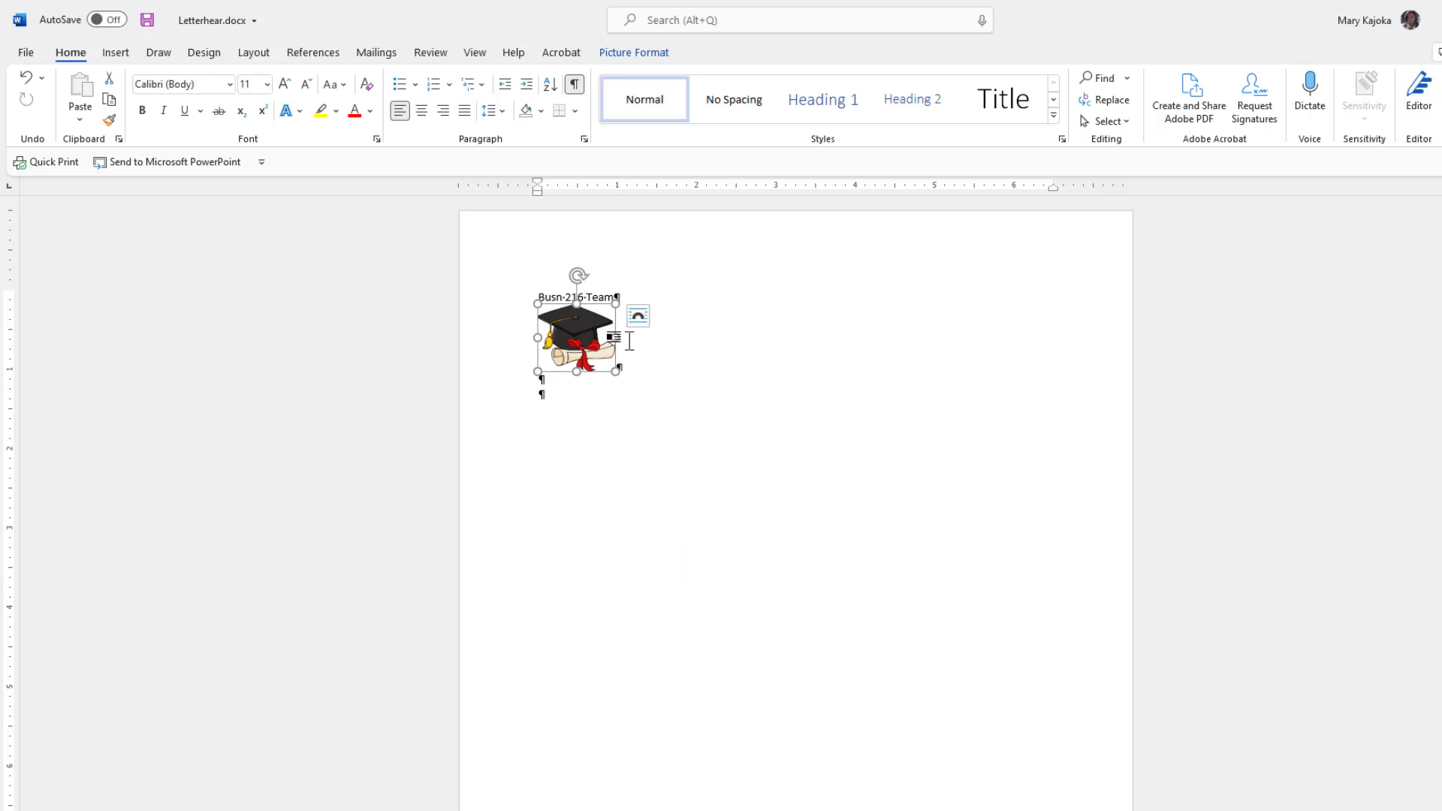
{"action": "key", "text": "End"}
{"action": "left_click", "coordinate": [629, 342]}
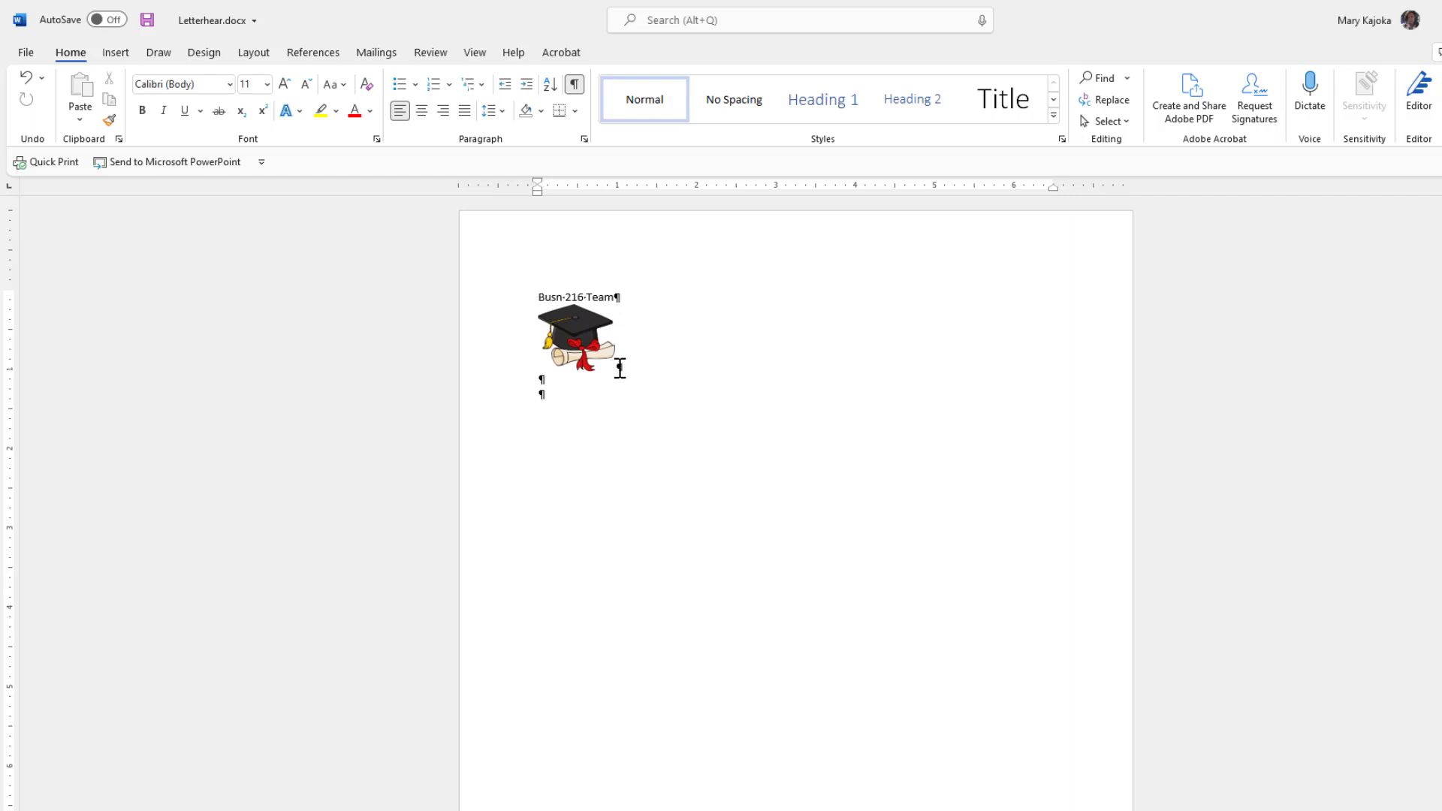
{"action": "type", "text": "Class of 2022, Highlin"}
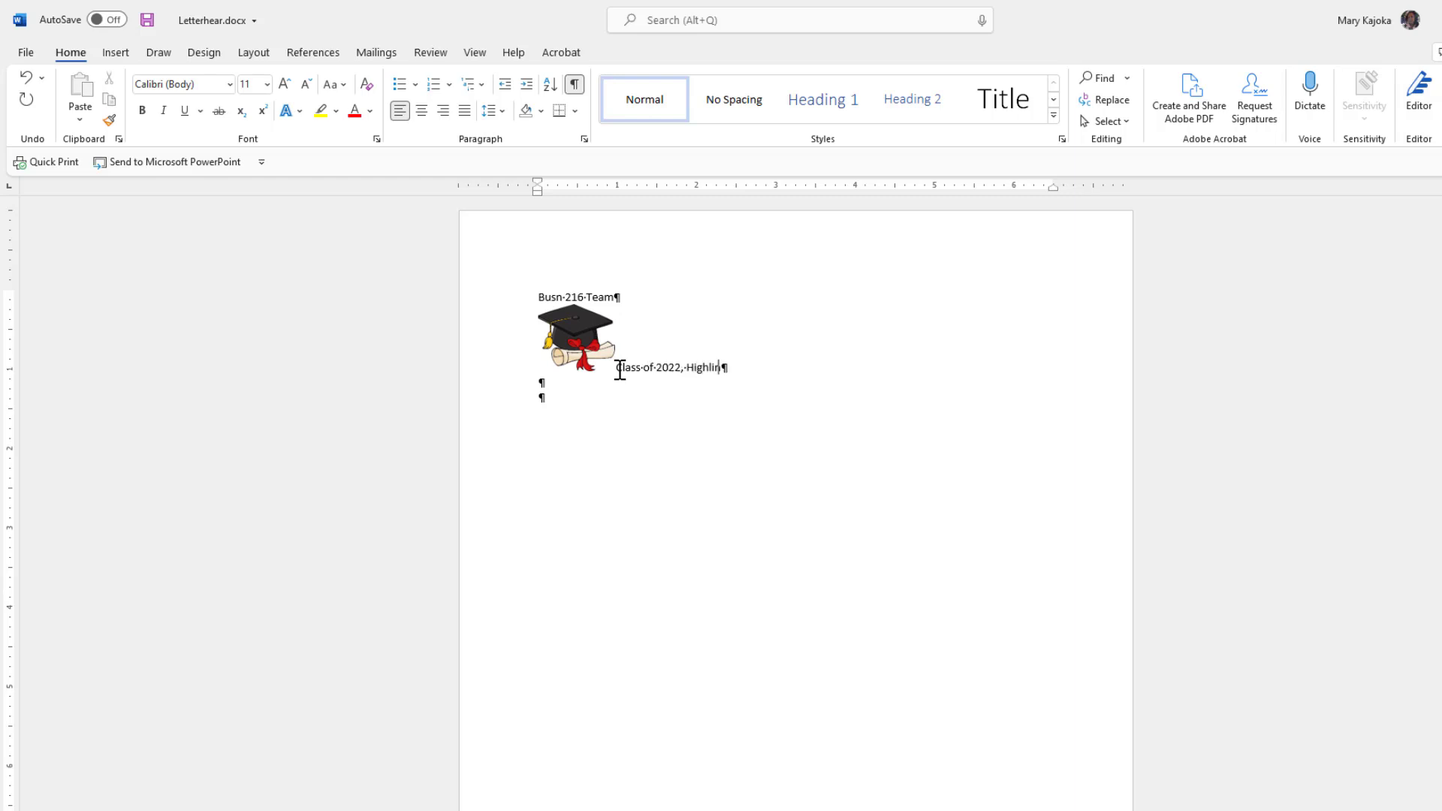
{"action": "type", "text": "e College, Des Moines WA"}
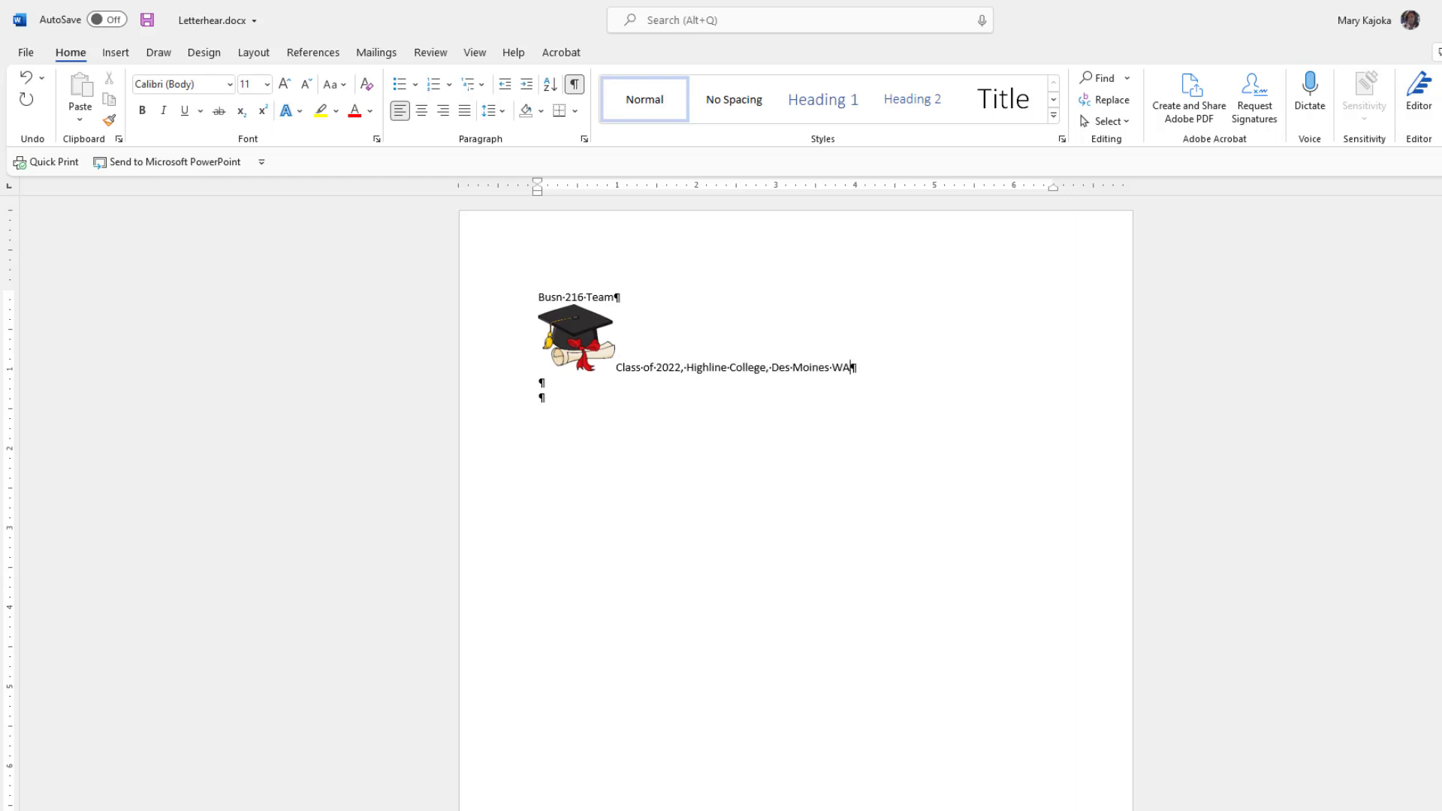
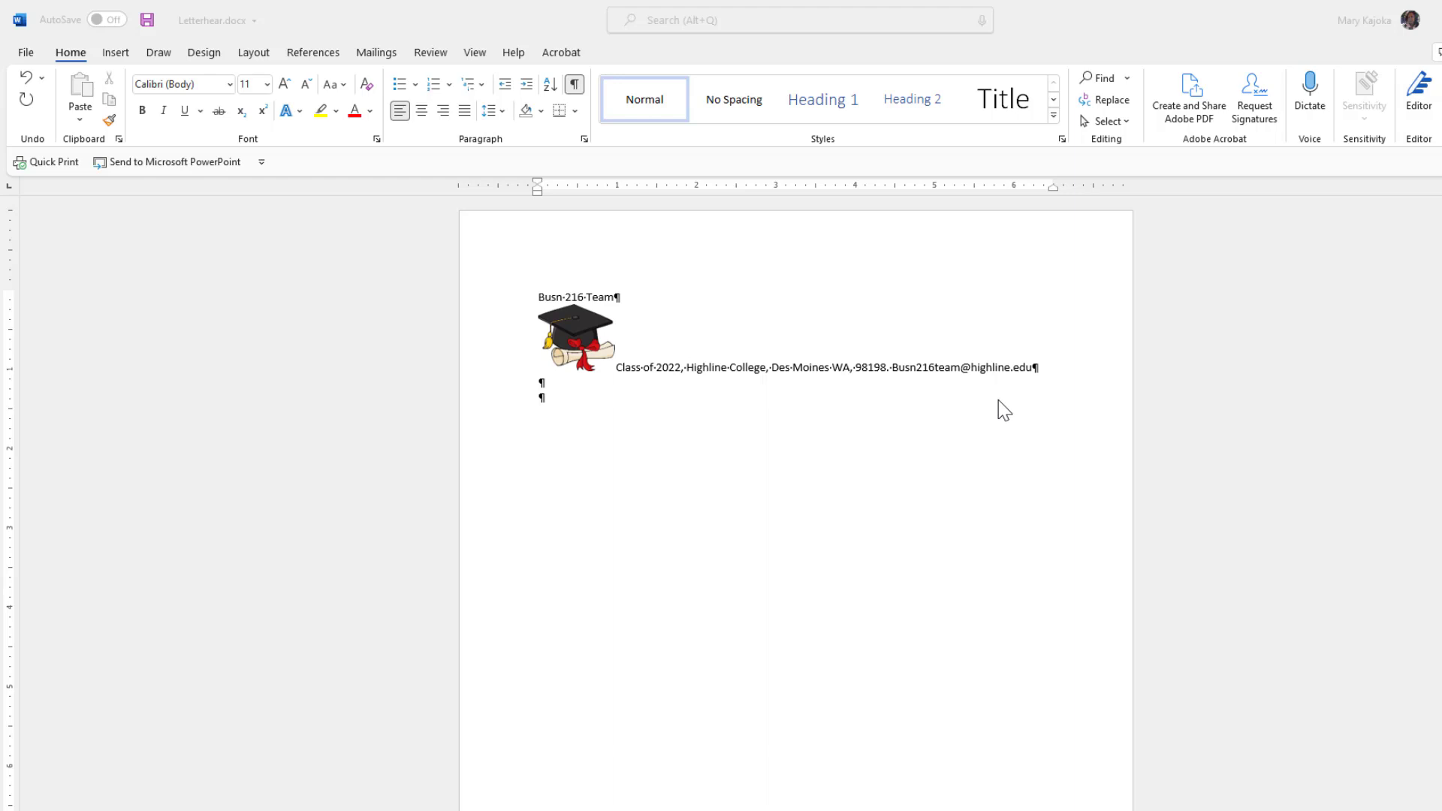
Single-underline the whole address line with the picture, then select 'Highline College, Des Moines'.
{"action": "left_click", "coordinate": [1034, 367]}
{"action": "left_click_drag", "start_coordinate": [1034, 367], "coordinate": [552, 345]}
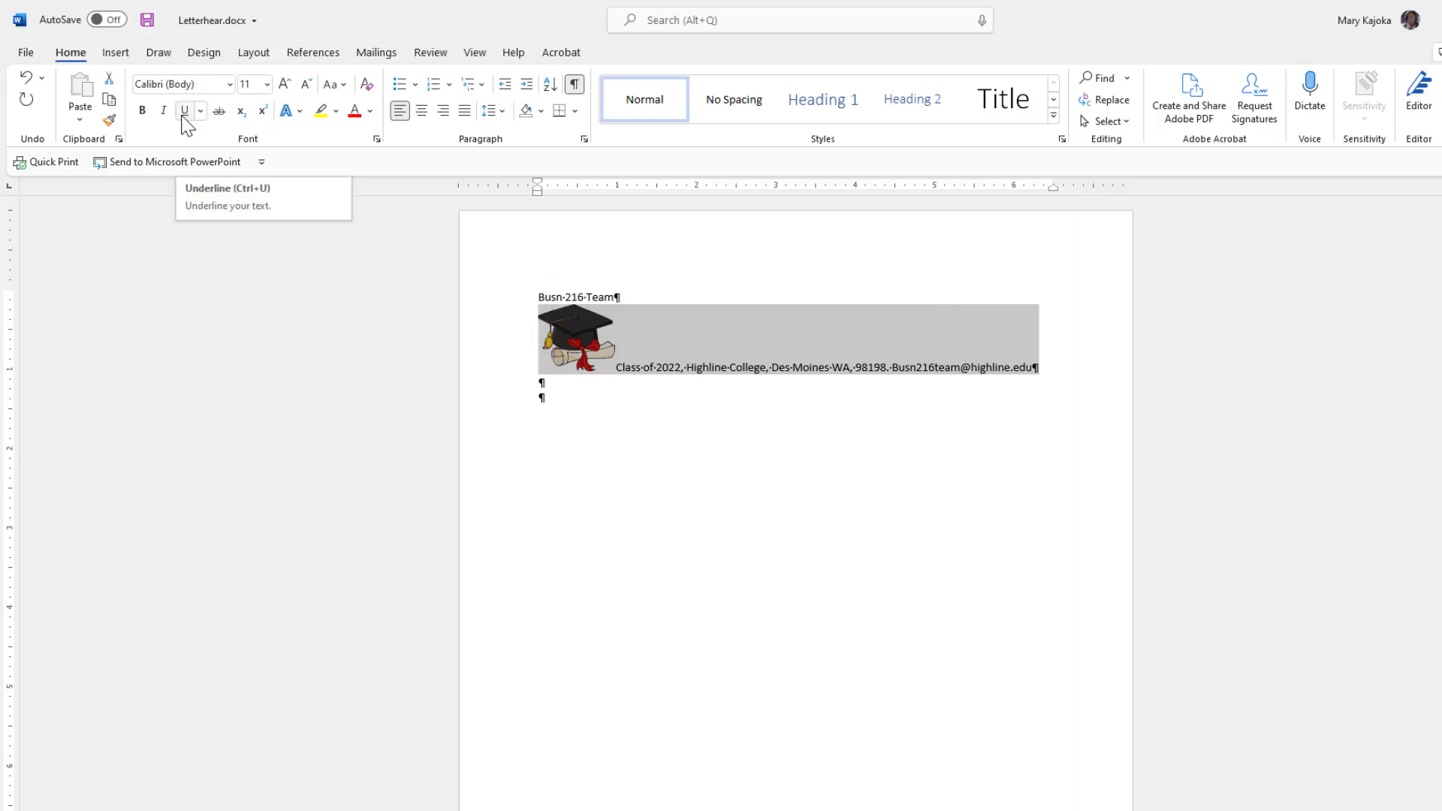
{"action": "left_click", "coordinate": [200, 112]}
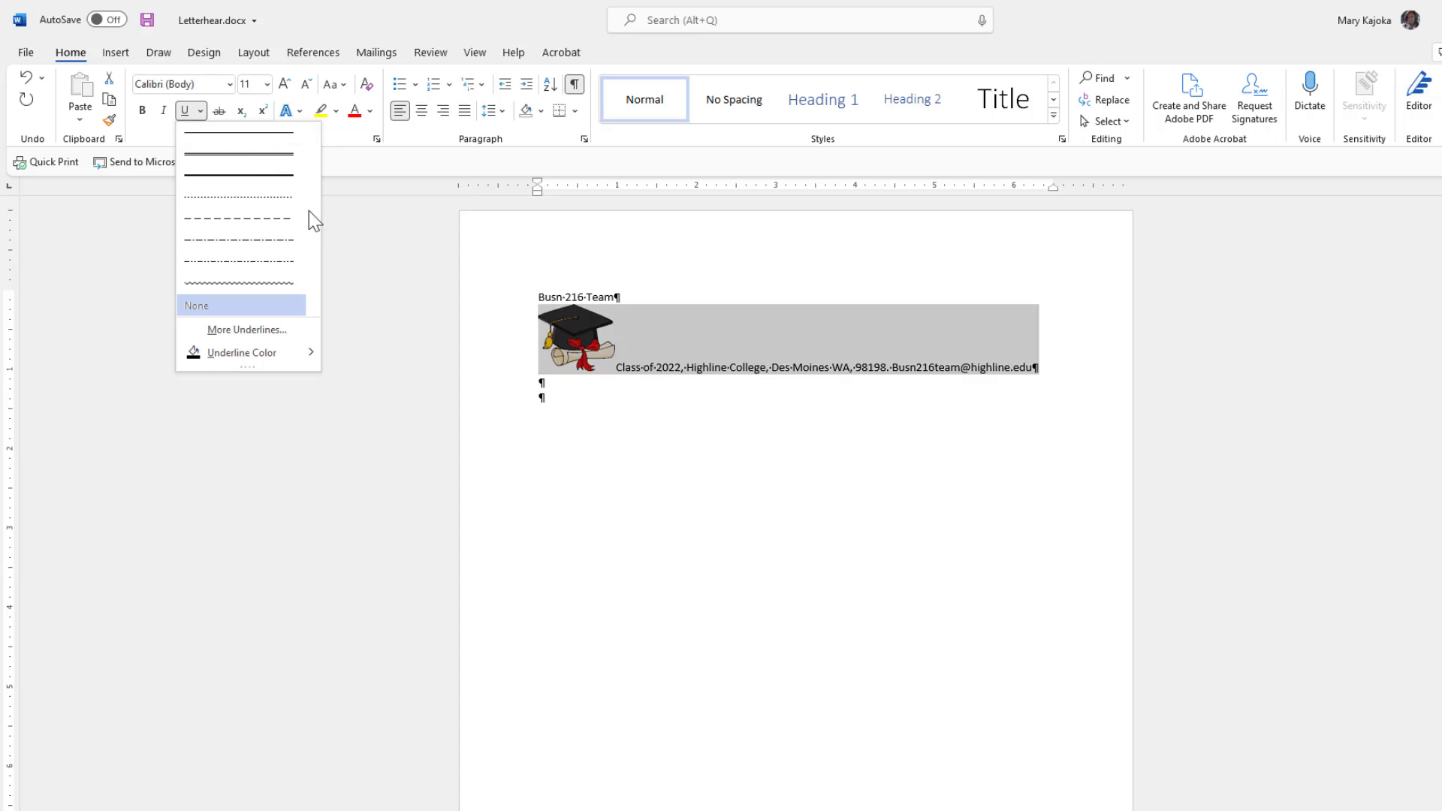
{"action": "left_click", "coordinate": [212, 132]}
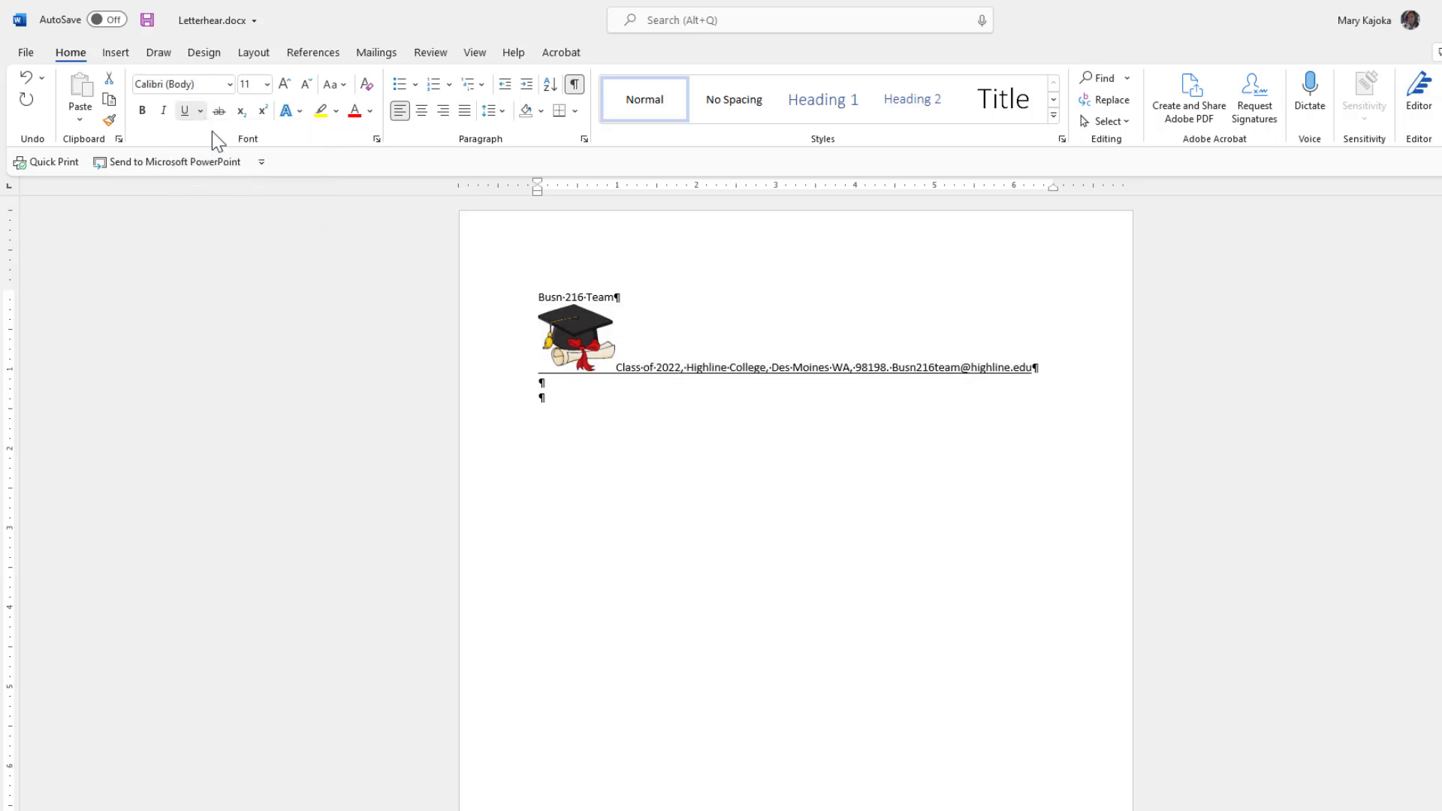
{"action": "left_click", "coordinate": [686, 368]}
{"action": "left_click_drag", "start_coordinate": [687, 368], "coordinate": [806, 376]}
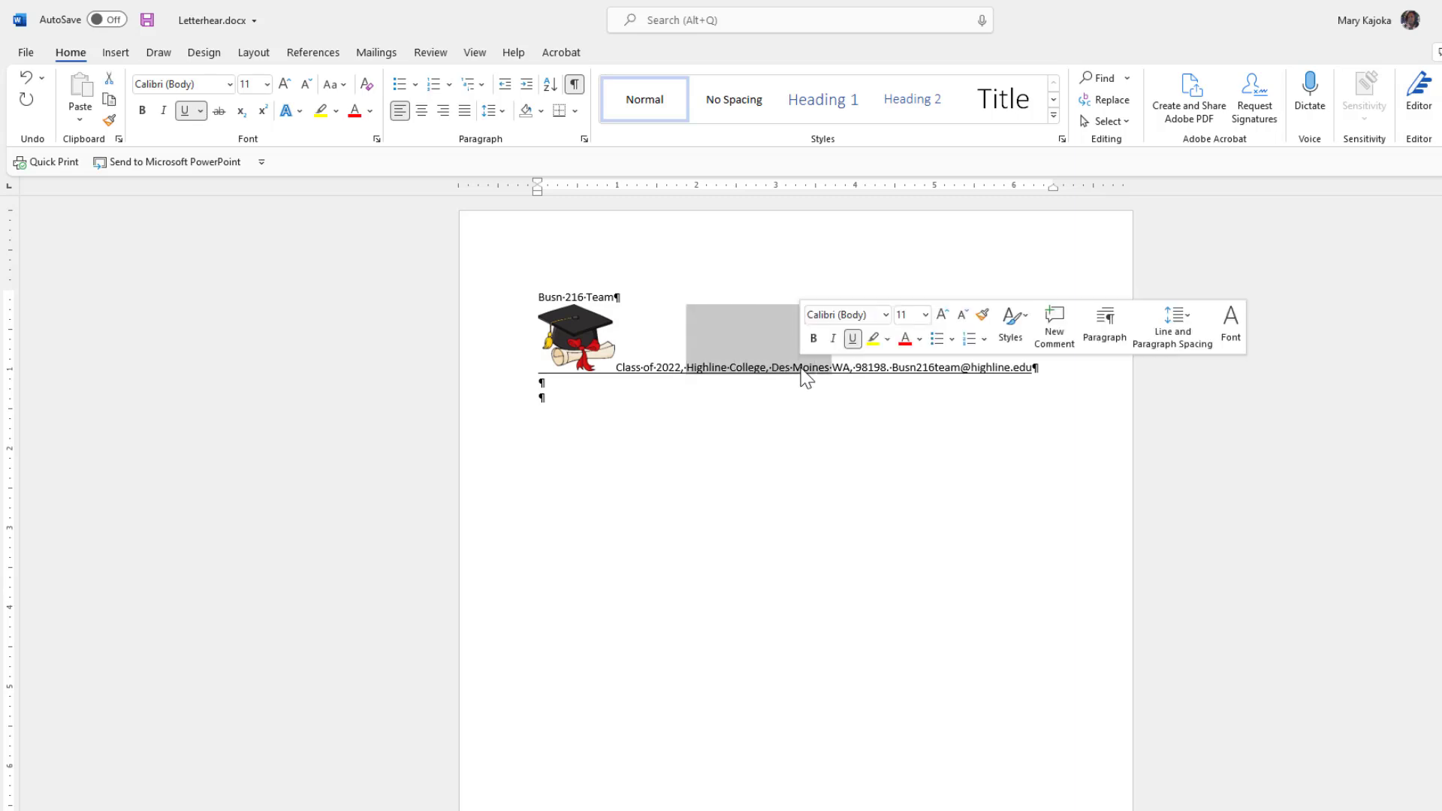
Undo the accidental 'd' overwrite and the underline, leaving the address line as plain text.
{"action": "type", "text": "d"}
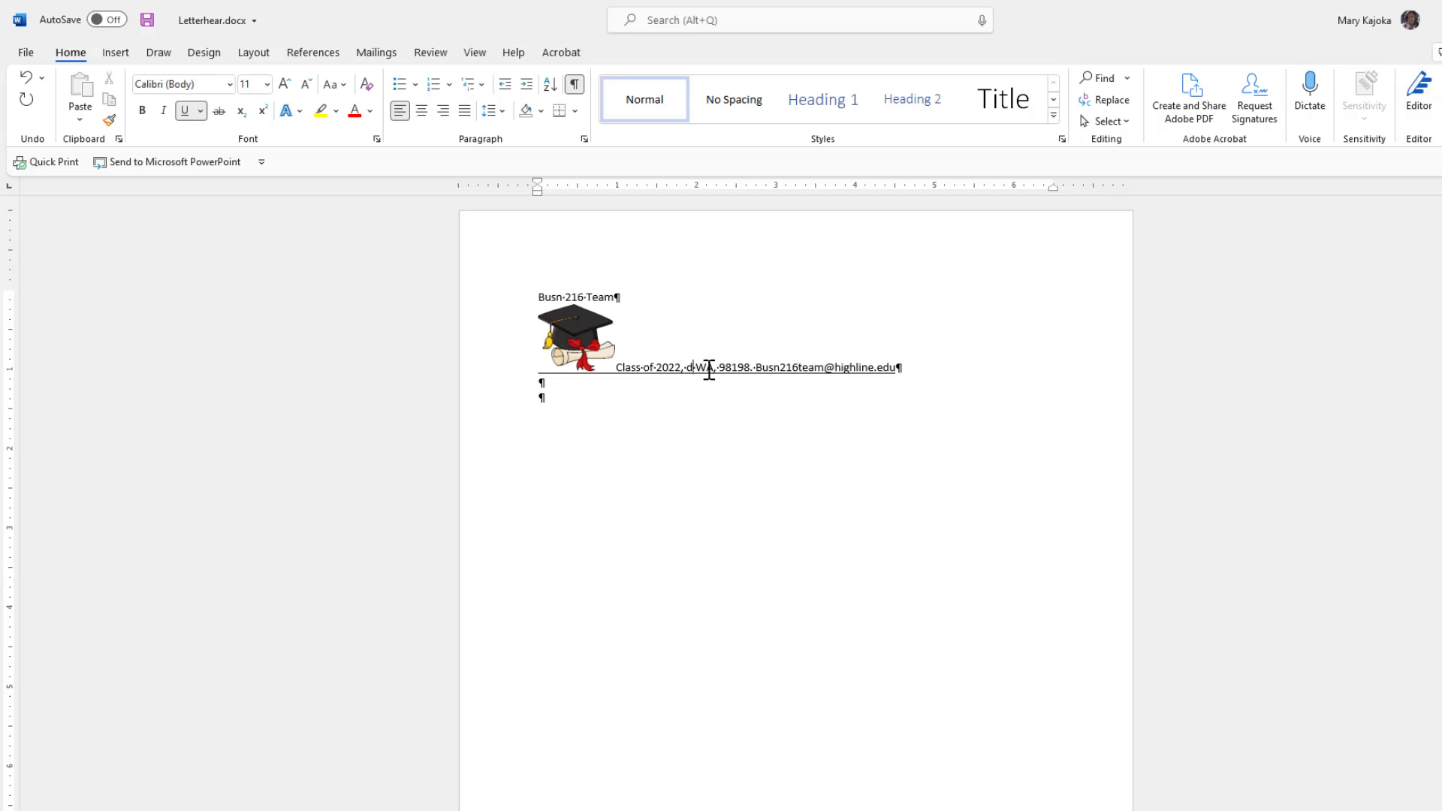
{"action": "key", "text": "ctrl+z"}
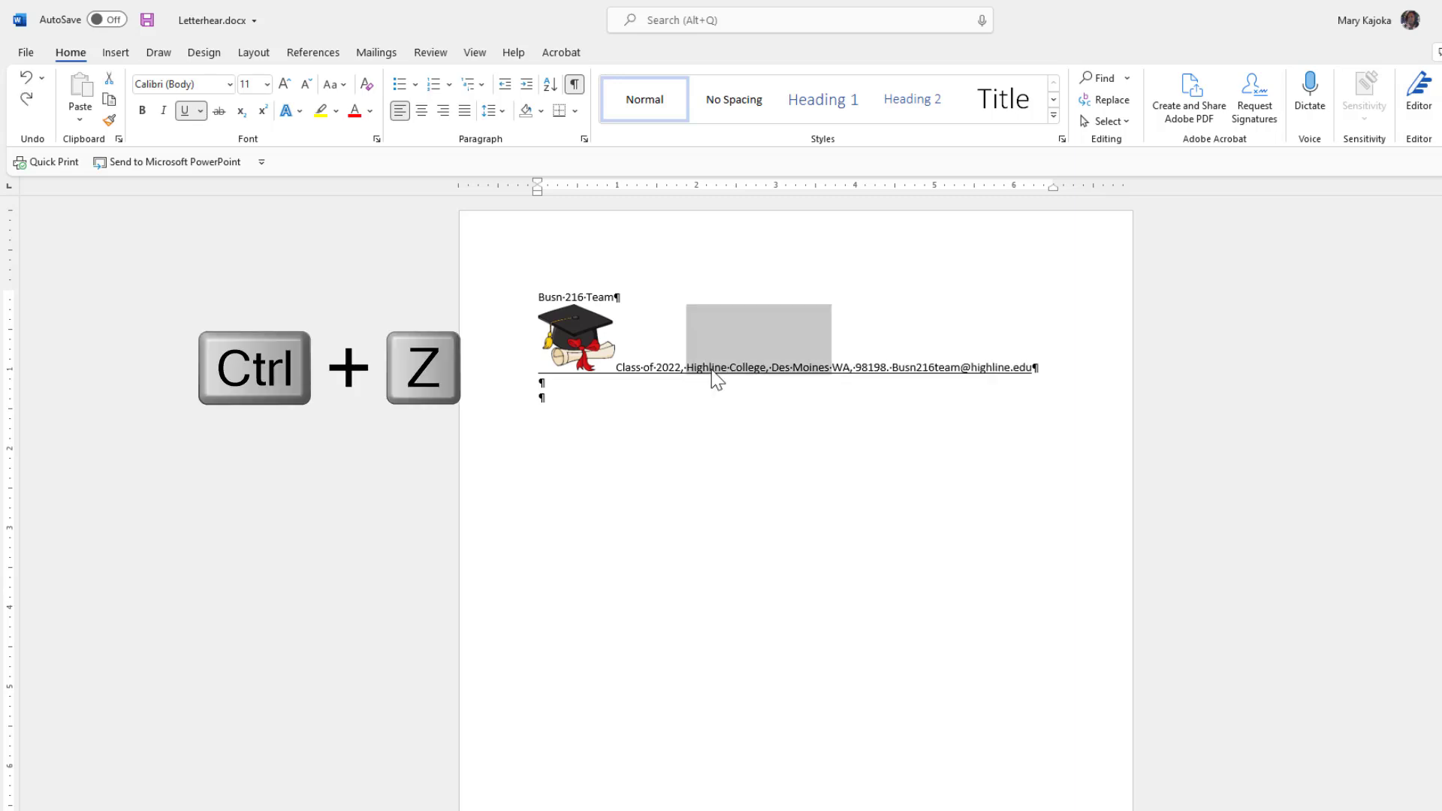
{"action": "key", "text": "ctrl+z"}
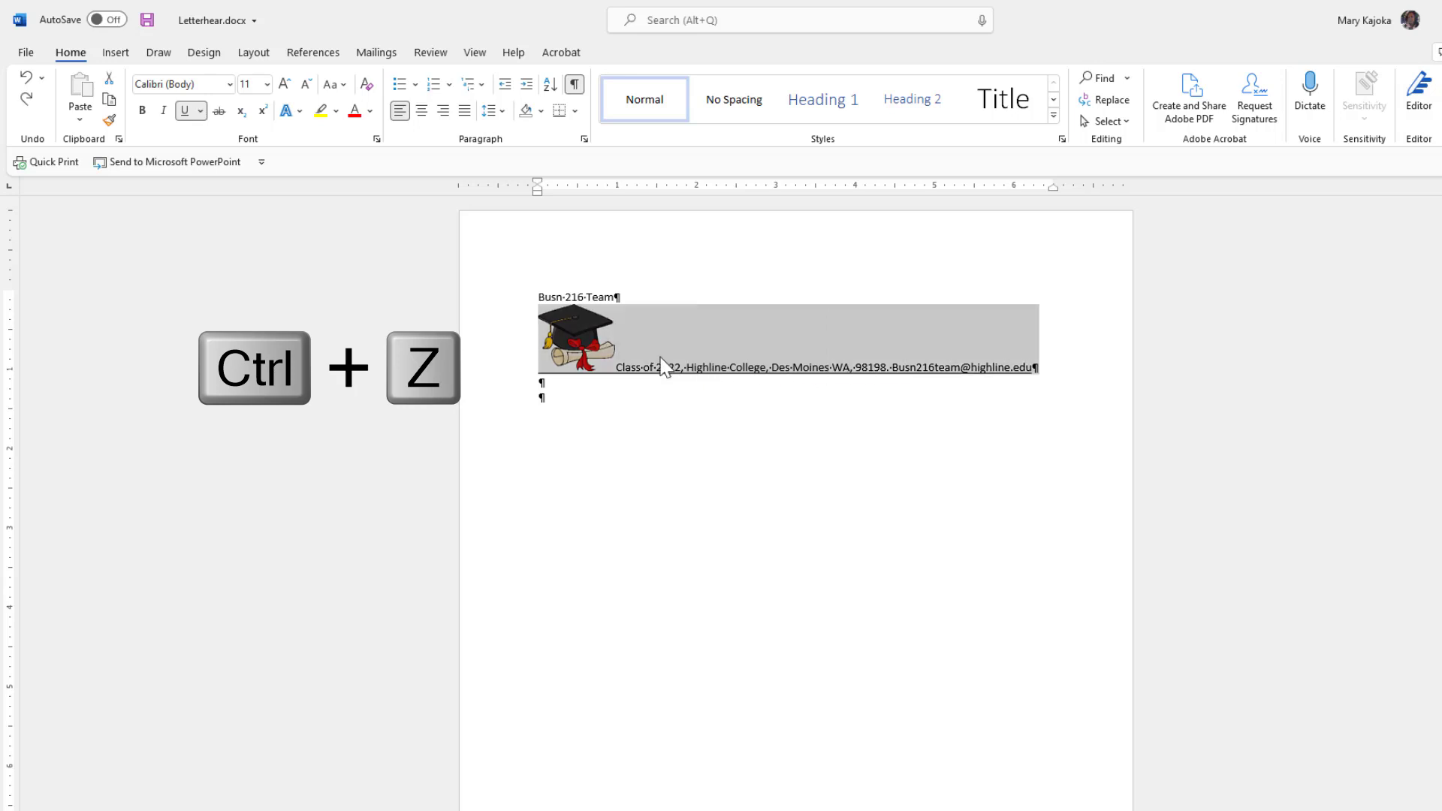
{"action": "key", "text": "ctrl+z"}
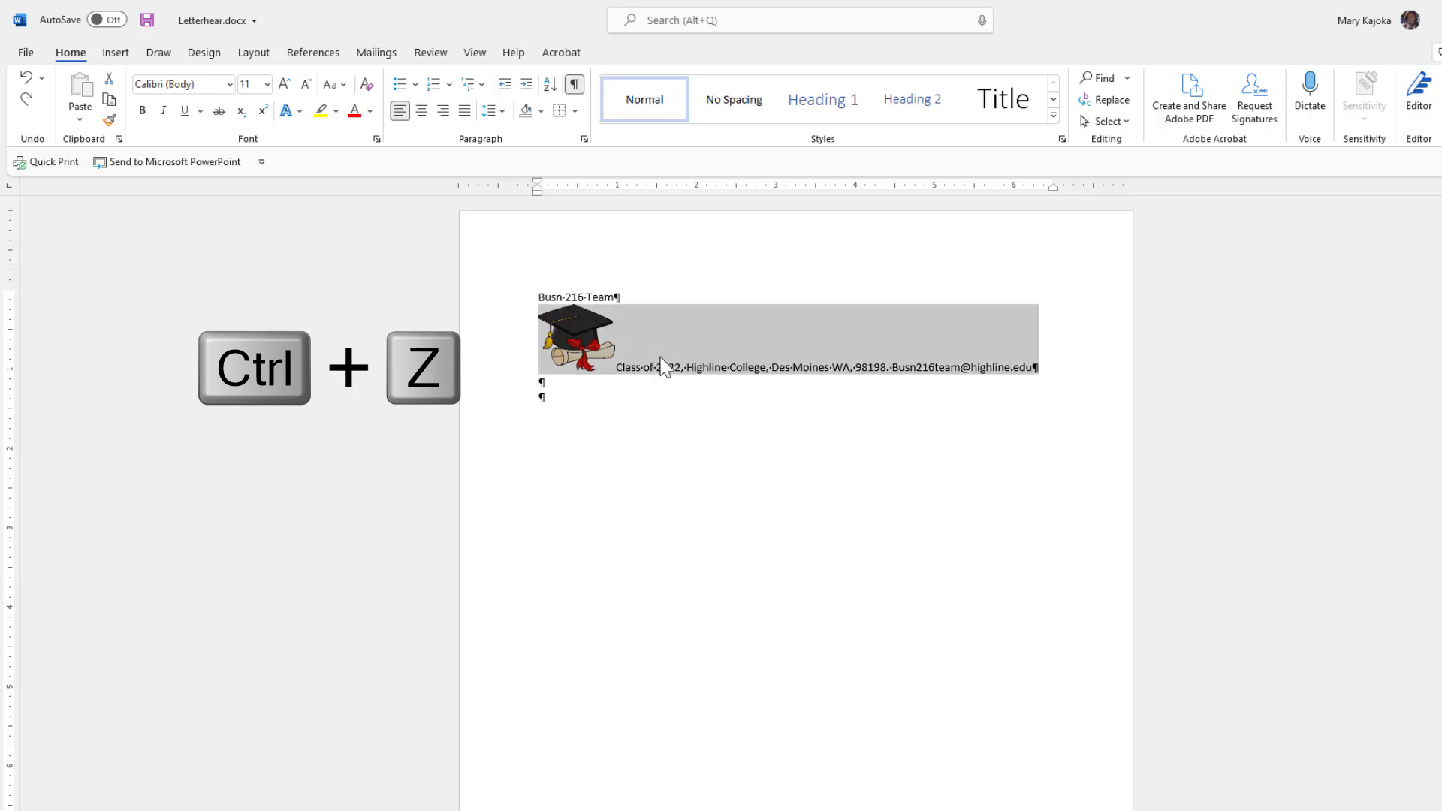
{"action": "left_click", "coordinate": [720, 365]}
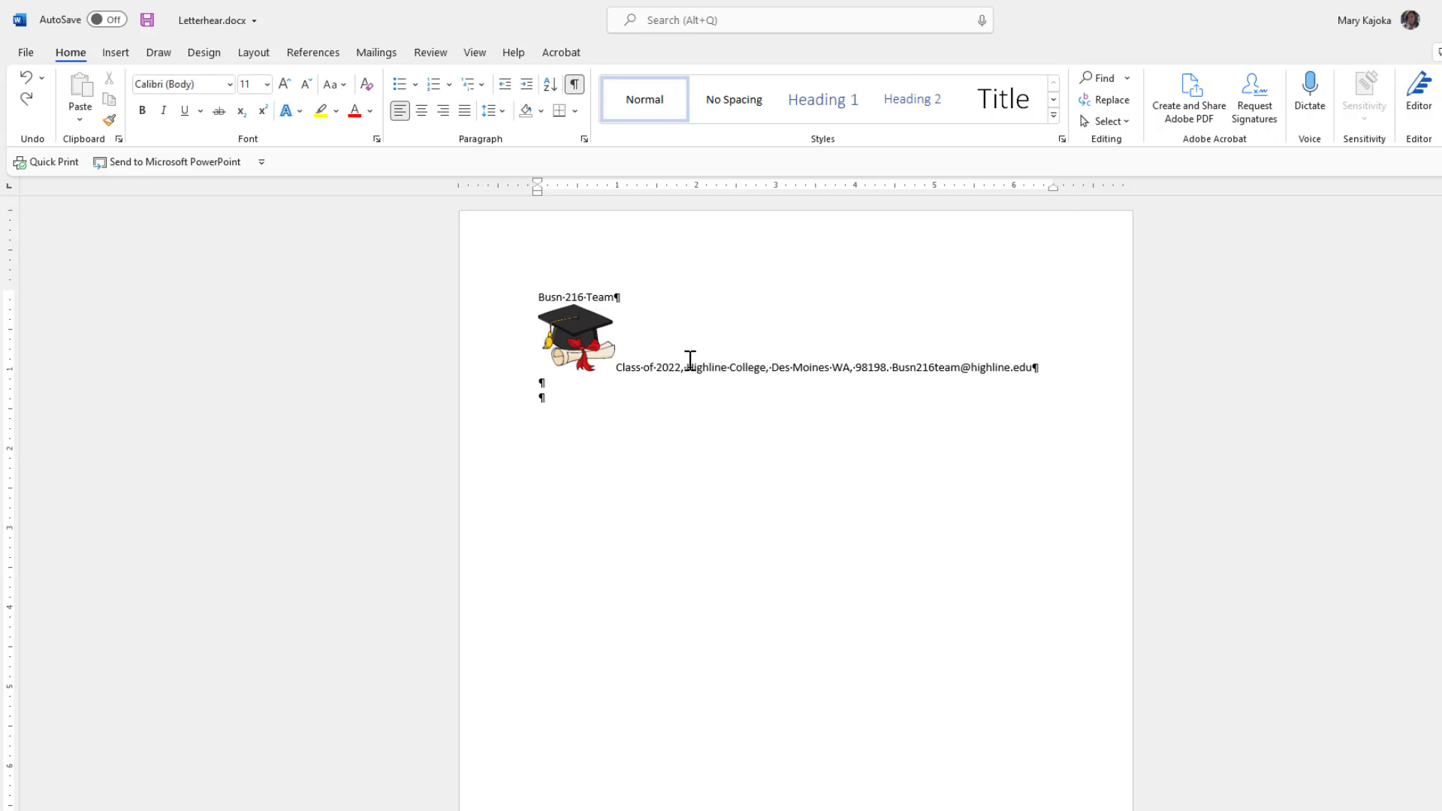
{"action": "left_click", "coordinate": [115, 55]}
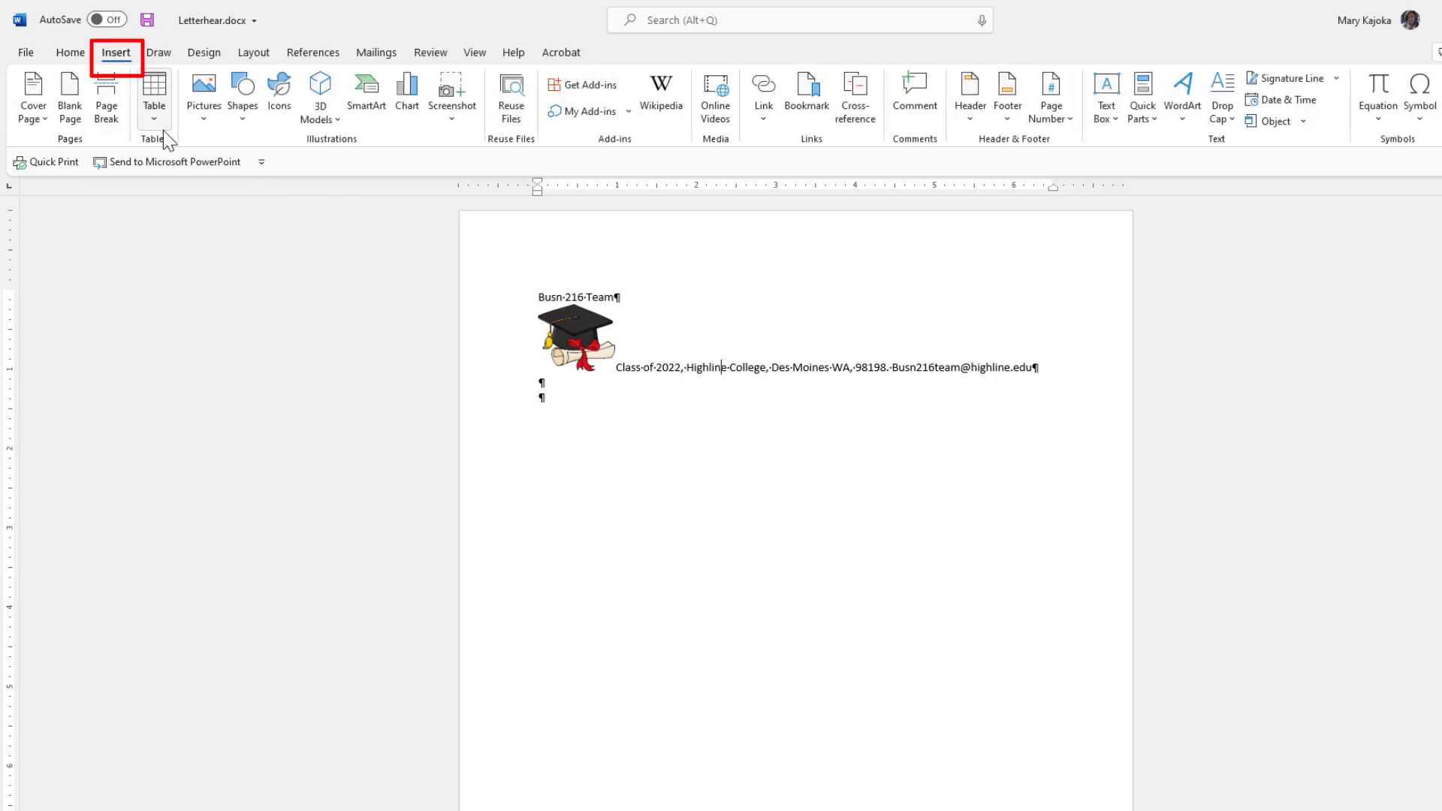
{"action": "left_click", "coordinate": [241, 120]}
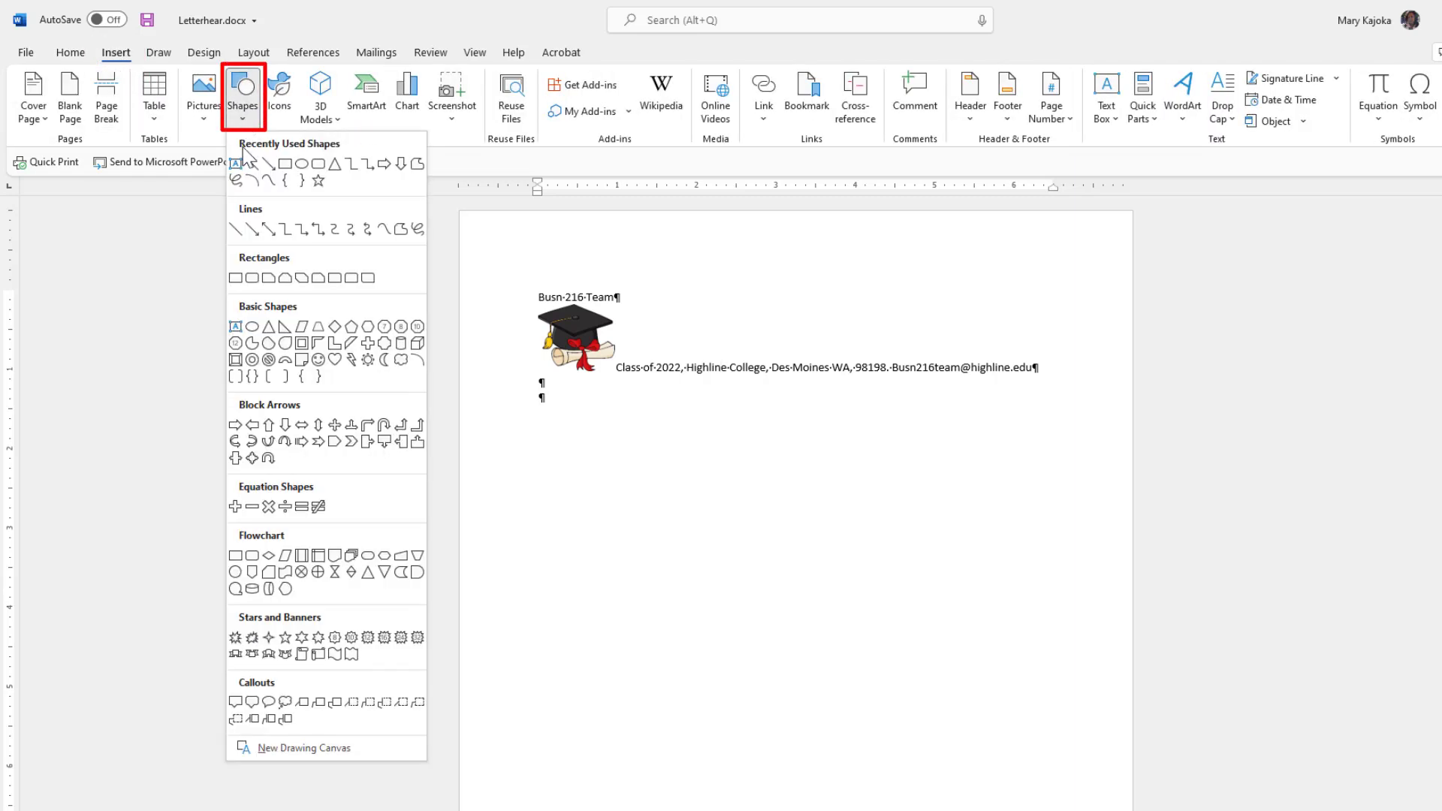
{"action": "left_click", "coordinate": [235, 229]}
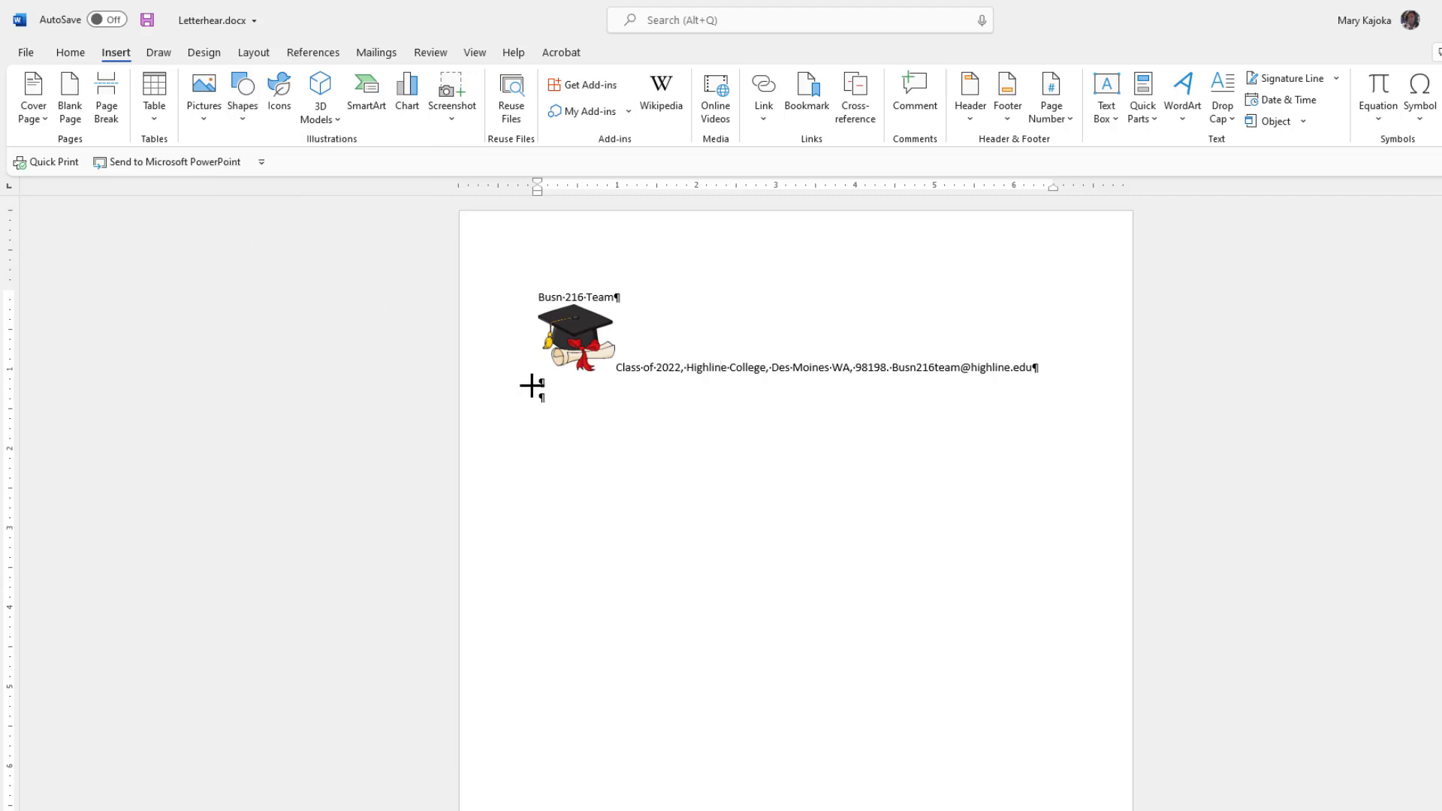
{"action": "left_click_drag", "start_coordinate": [532, 384], "coordinate": [1079, 376]}
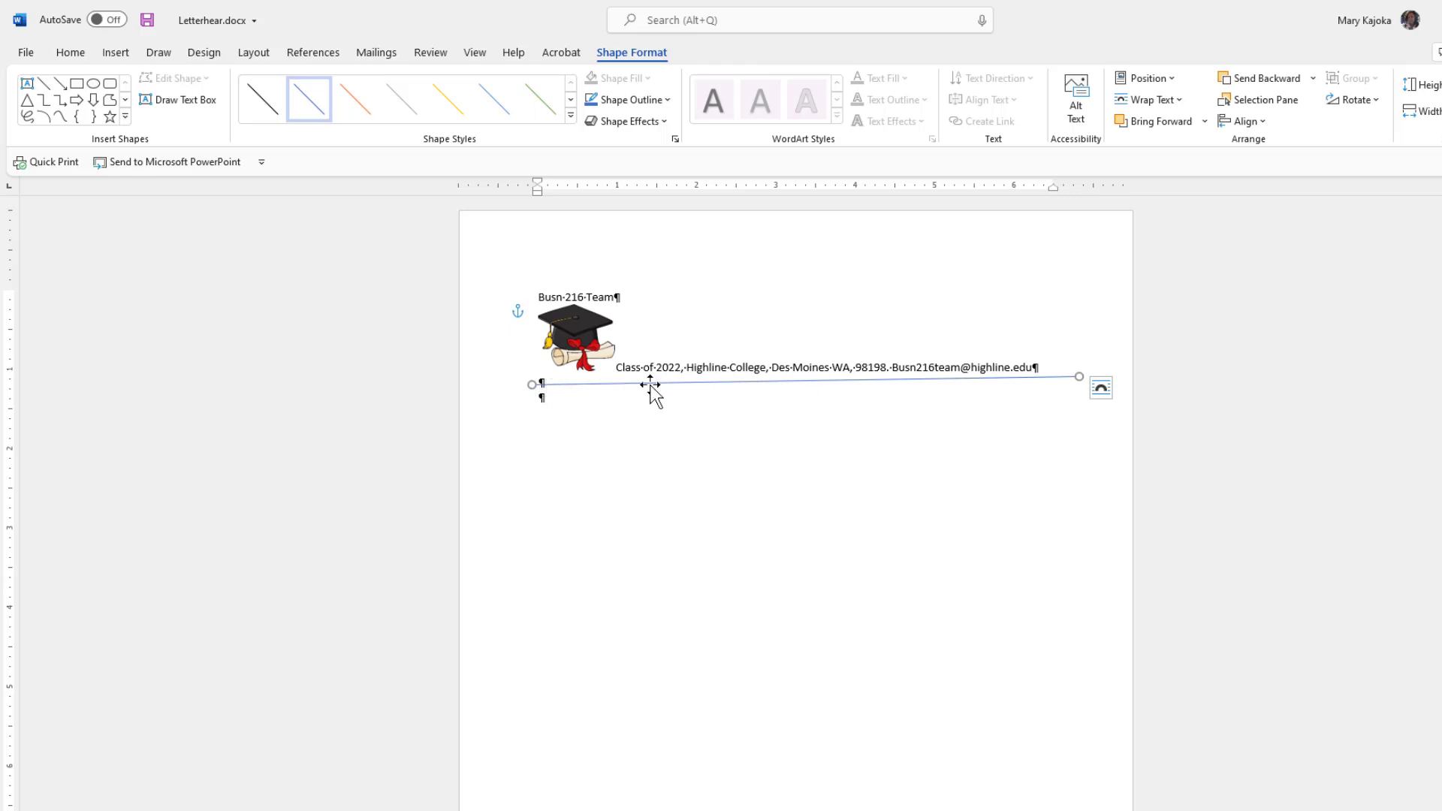
{"action": "left_click_drag", "start_coordinate": [857, 381], "coordinate": [907, 381]}
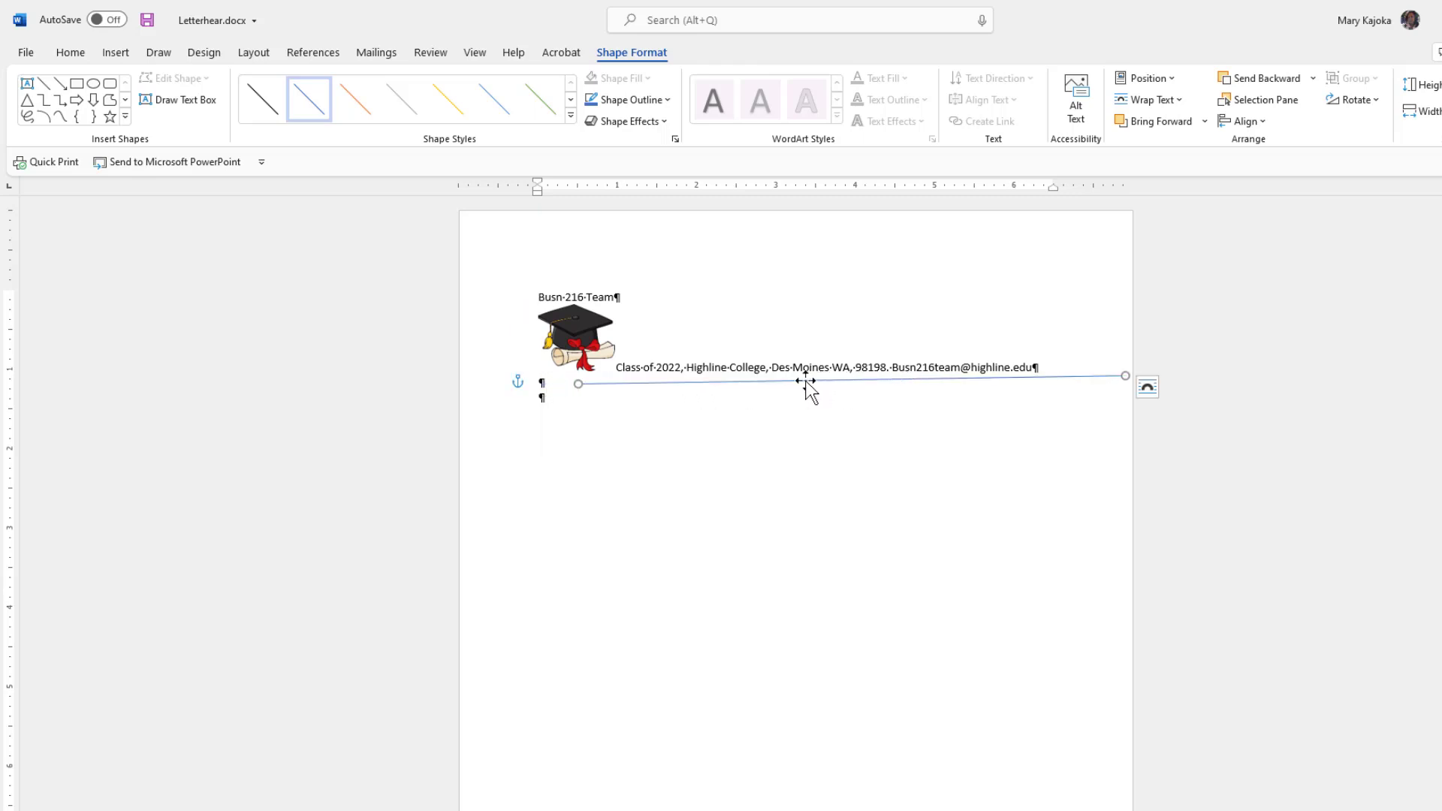
{"action": "left_click_drag", "start_coordinate": [801, 380], "coordinate": [779, 381]}
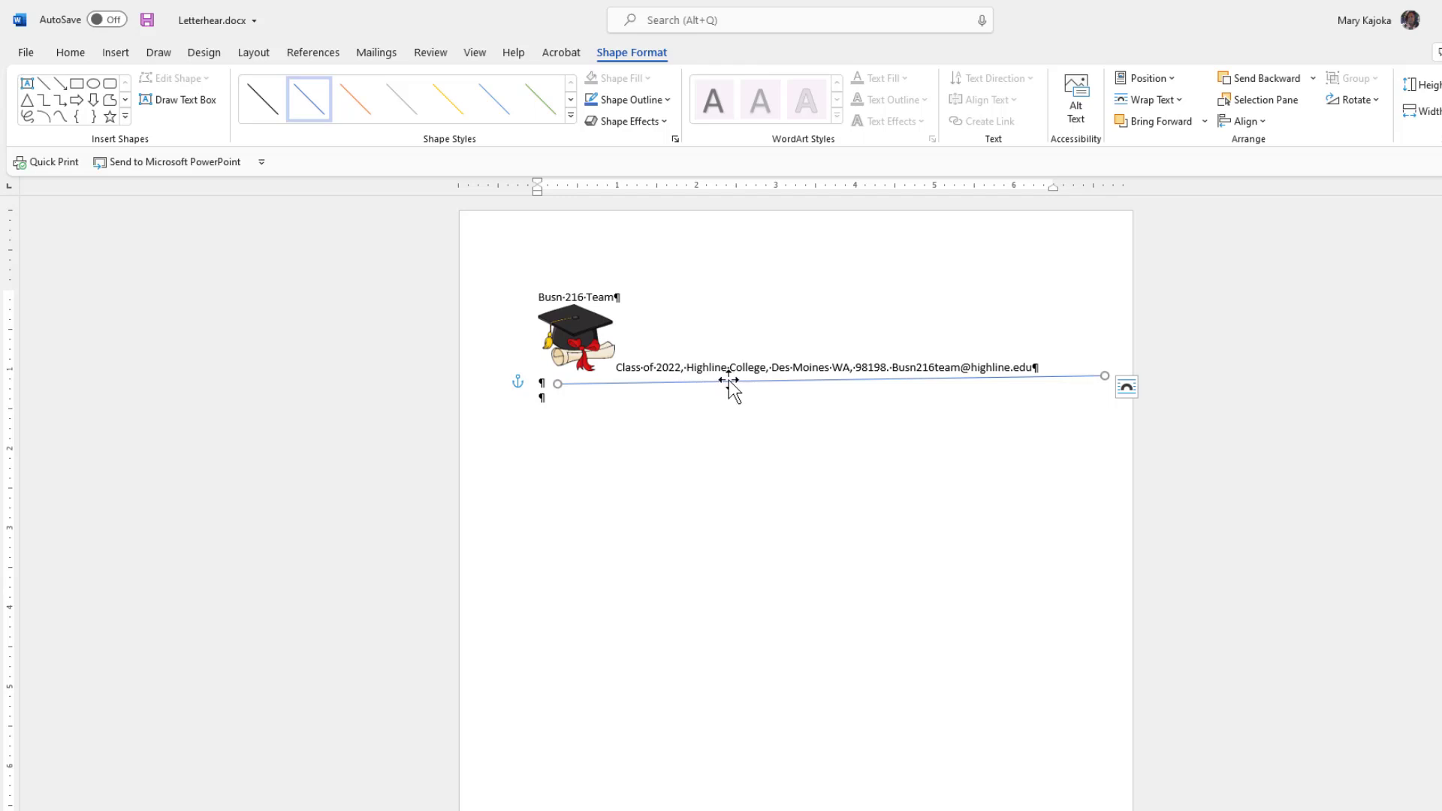
{"action": "key", "text": "Right"}
{"action": "key", "text": "Right"}
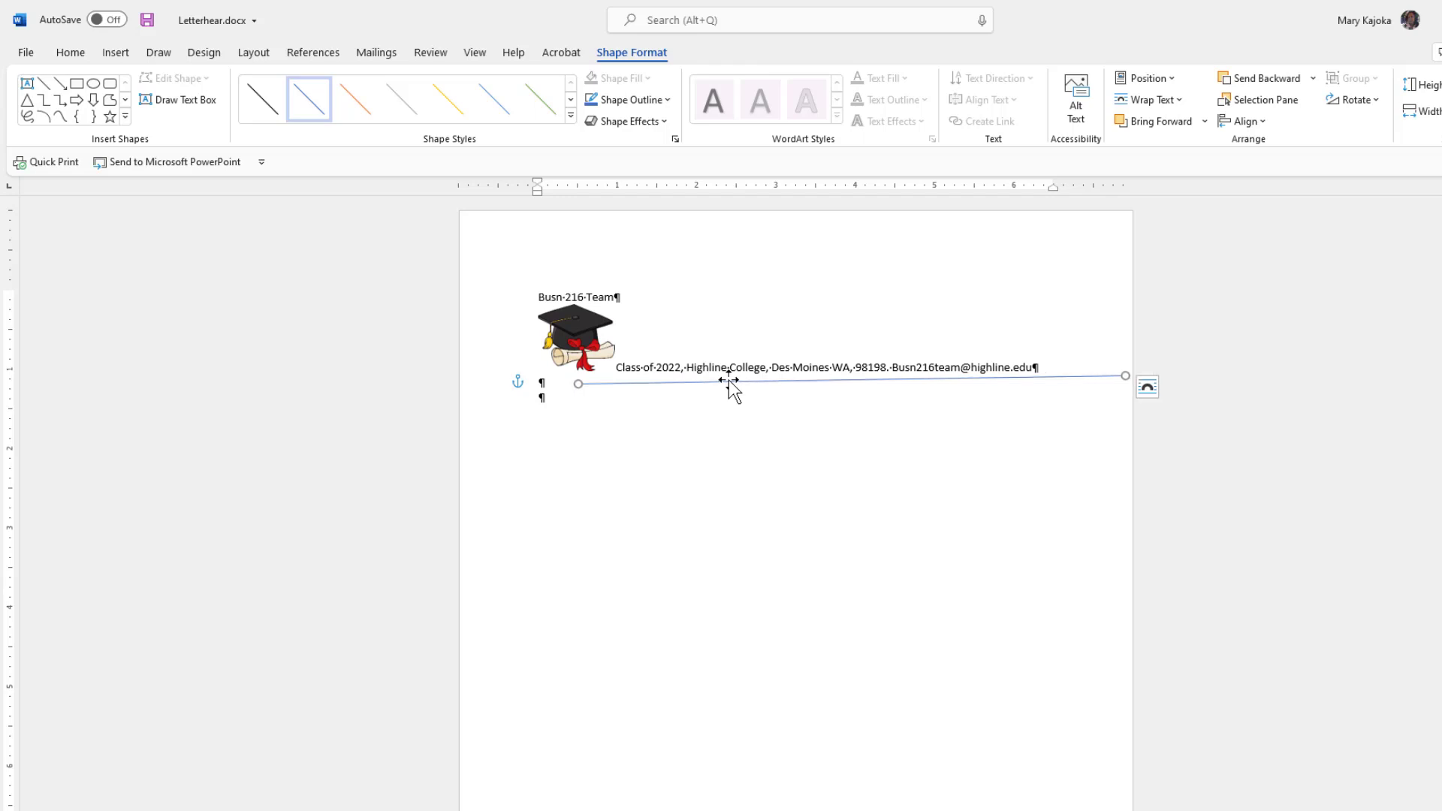
{"action": "key", "text": "Left"}
{"action": "key", "text": "Left"}
{"action": "key", "text": "Left"}
{"action": "key", "text": "Left"}
{"action": "key", "text": "Left"}
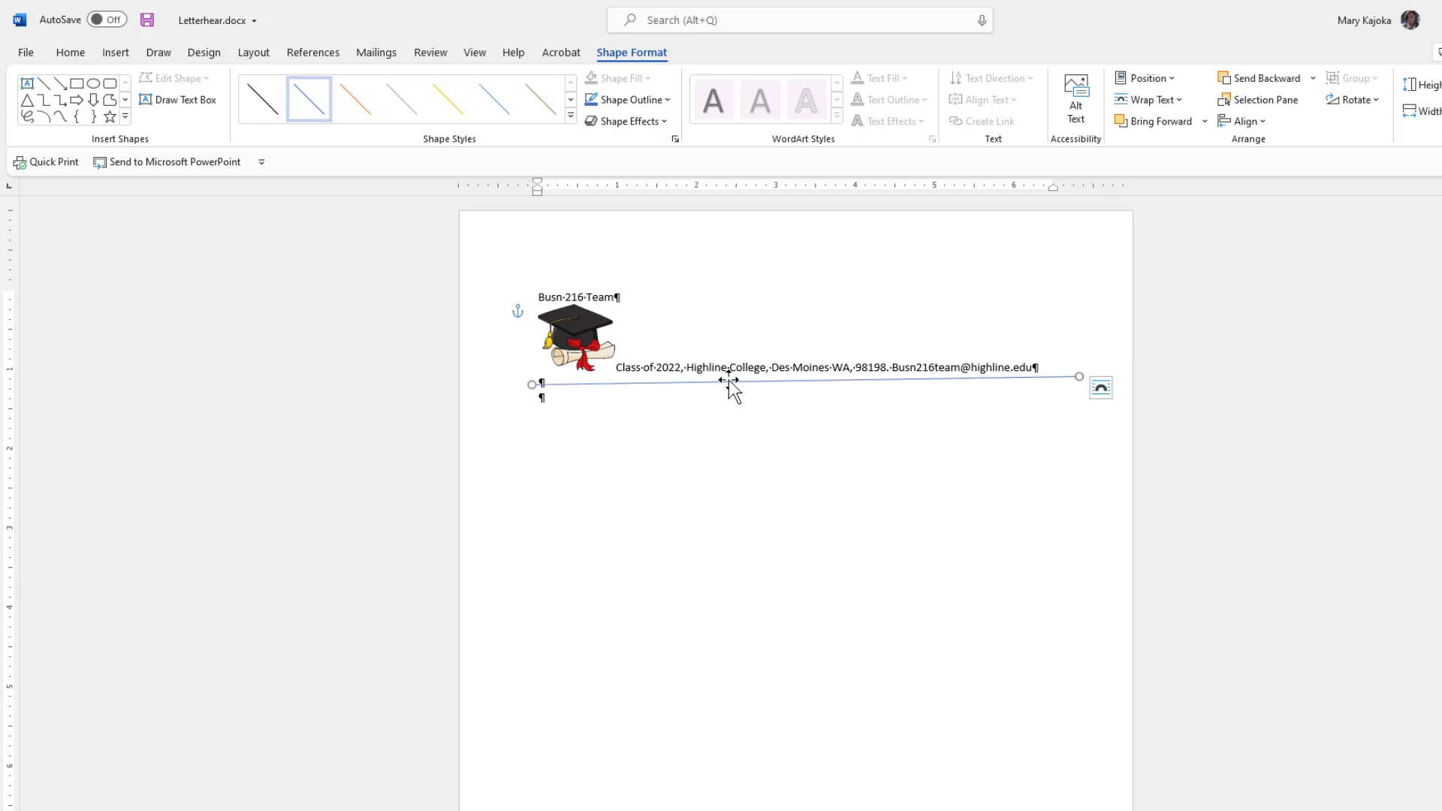
{"action": "key", "text": "Delete"}
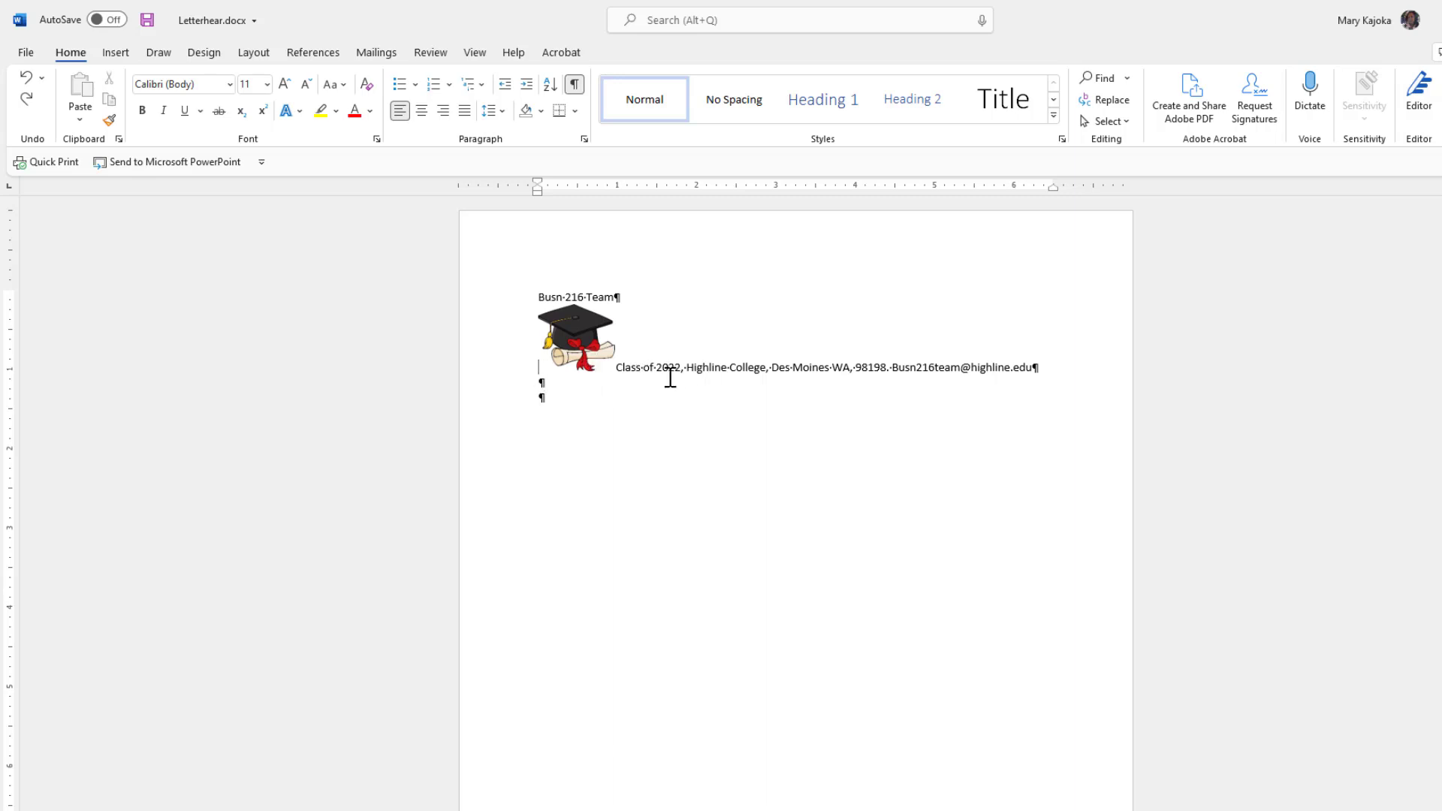
Add a Bottom Border beneath the Class of 2022 address line.
{"action": "key", "text": "Down"}
{"action": "left_click", "coordinate": [818, 367]}
{"action": "left_click", "coordinate": [576, 112]}
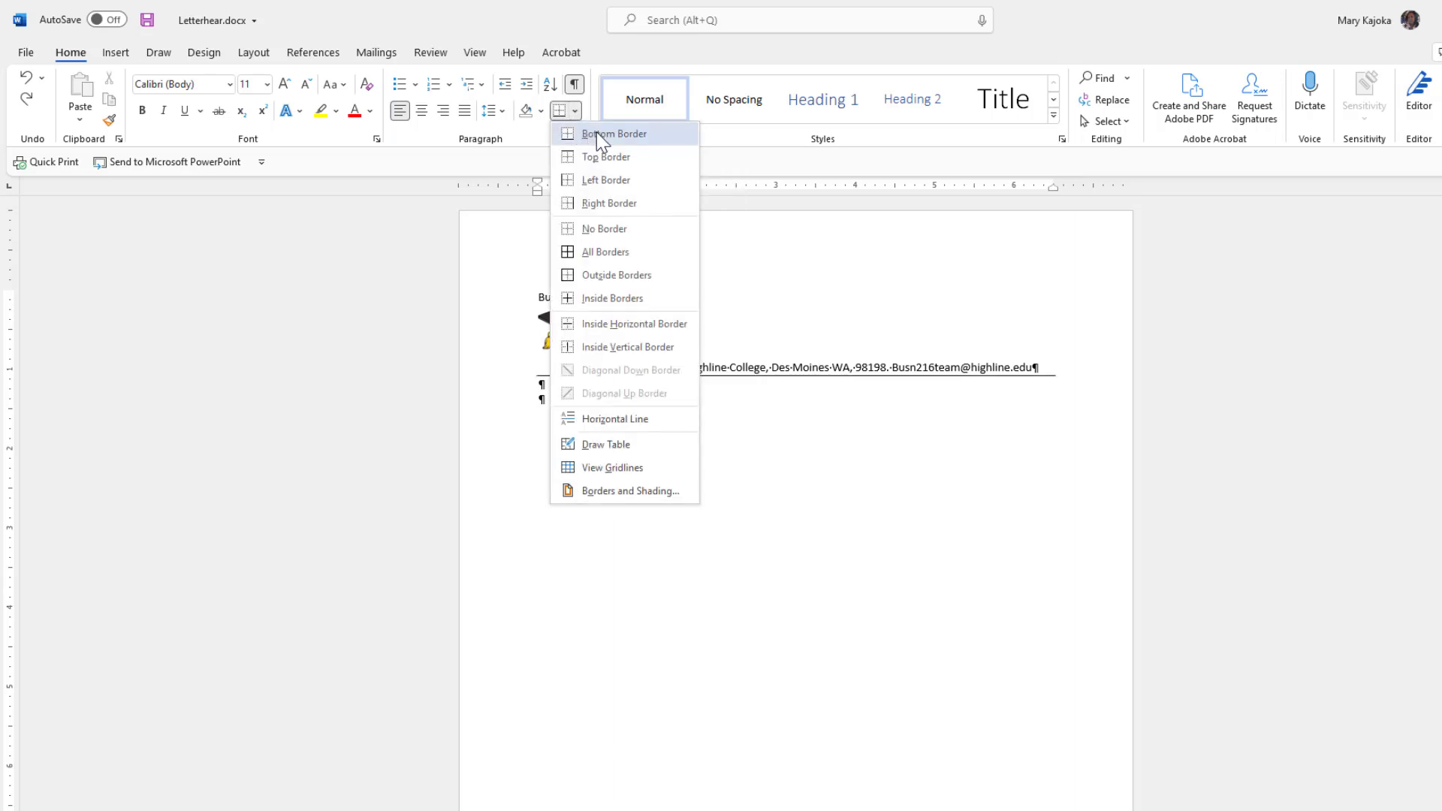
{"action": "left_click", "coordinate": [596, 132]}
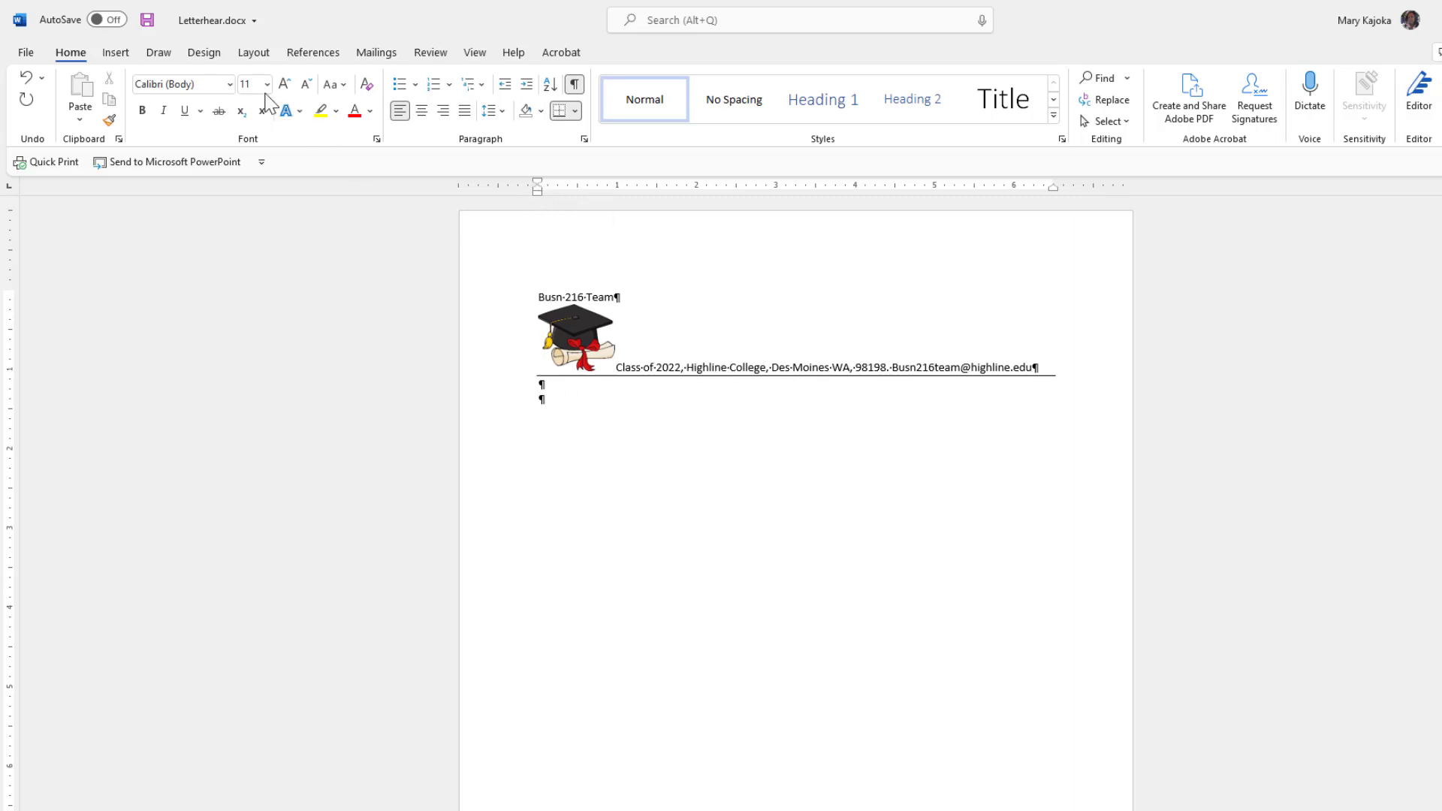
Try Narrow page margins, then settle on Moderate margins.
{"action": "left_click", "coordinate": [256, 54]}
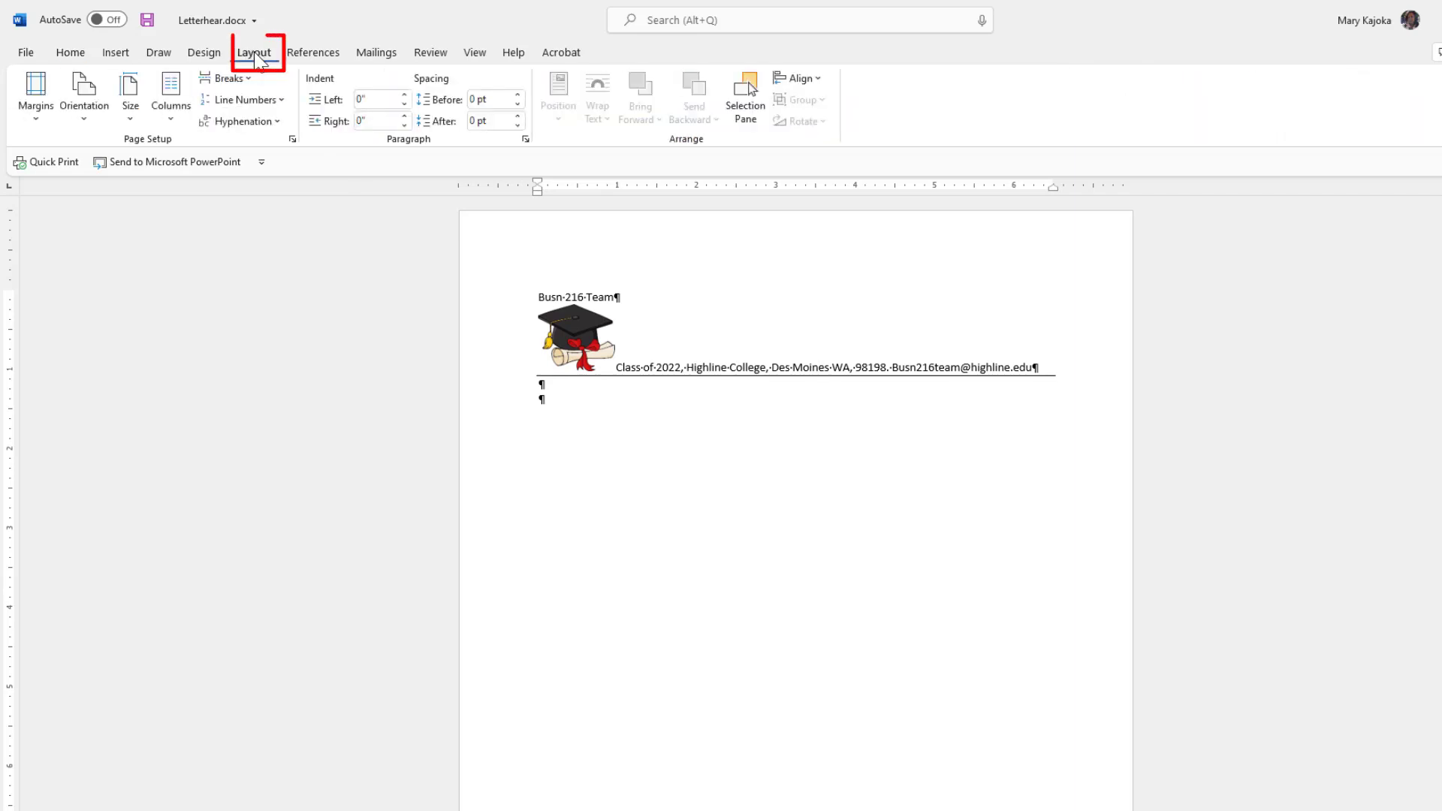
{"action": "left_click", "coordinate": [37, 112]}
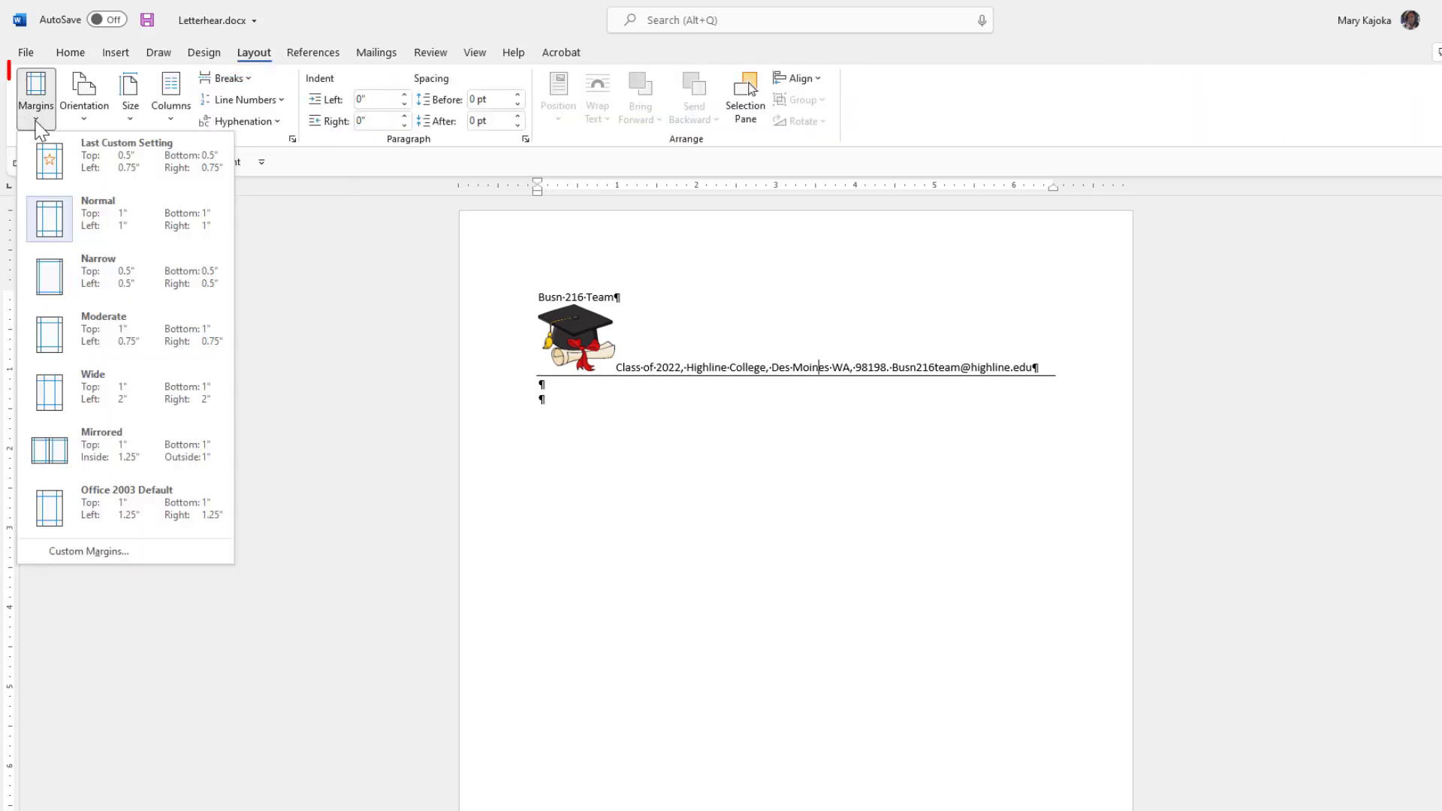
{"action": "left_click", "coordinate": [87, 278]}
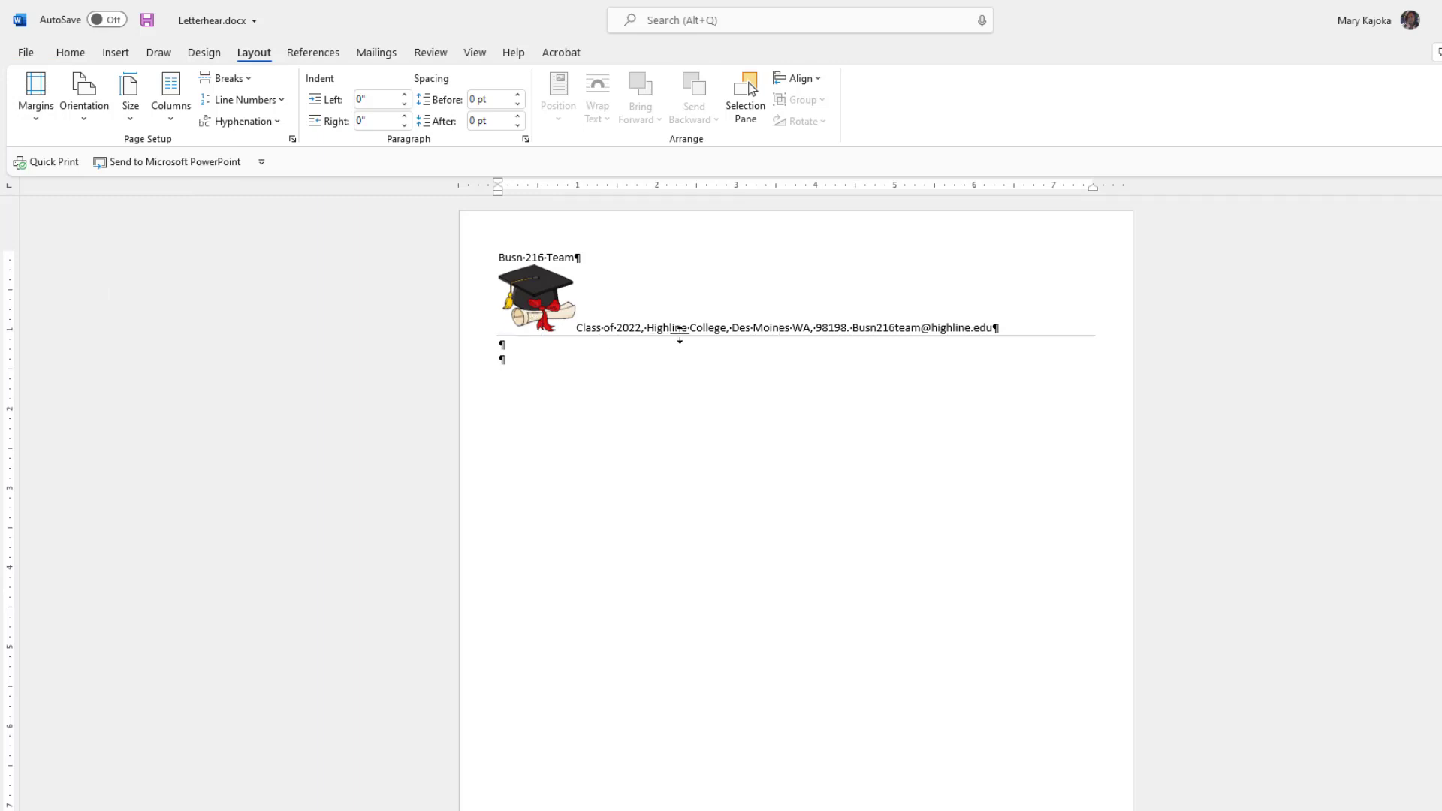
{"action": "left_click", "coordinate": [37, 112]}
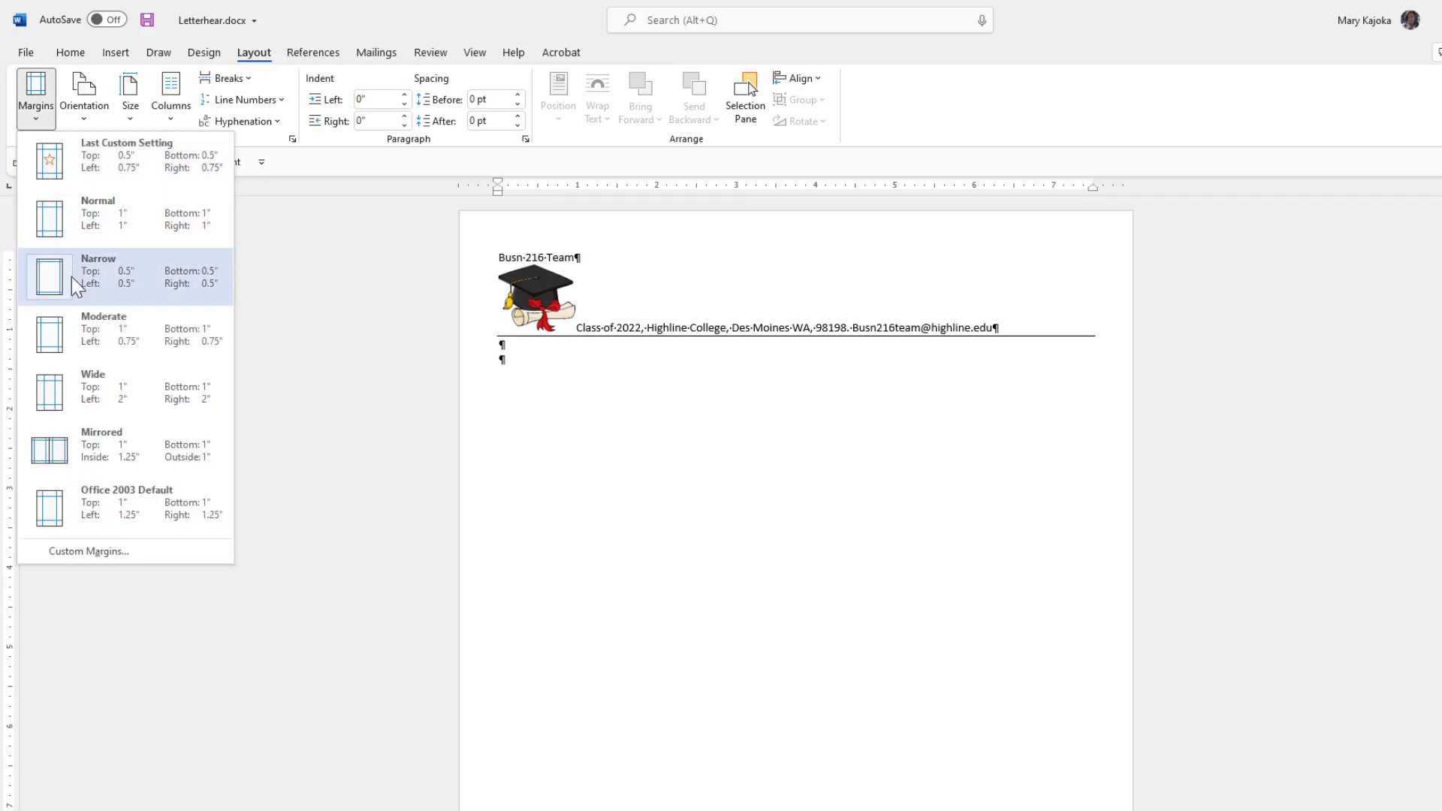
{"action": "left_click", "coordinate": [81, 340]}
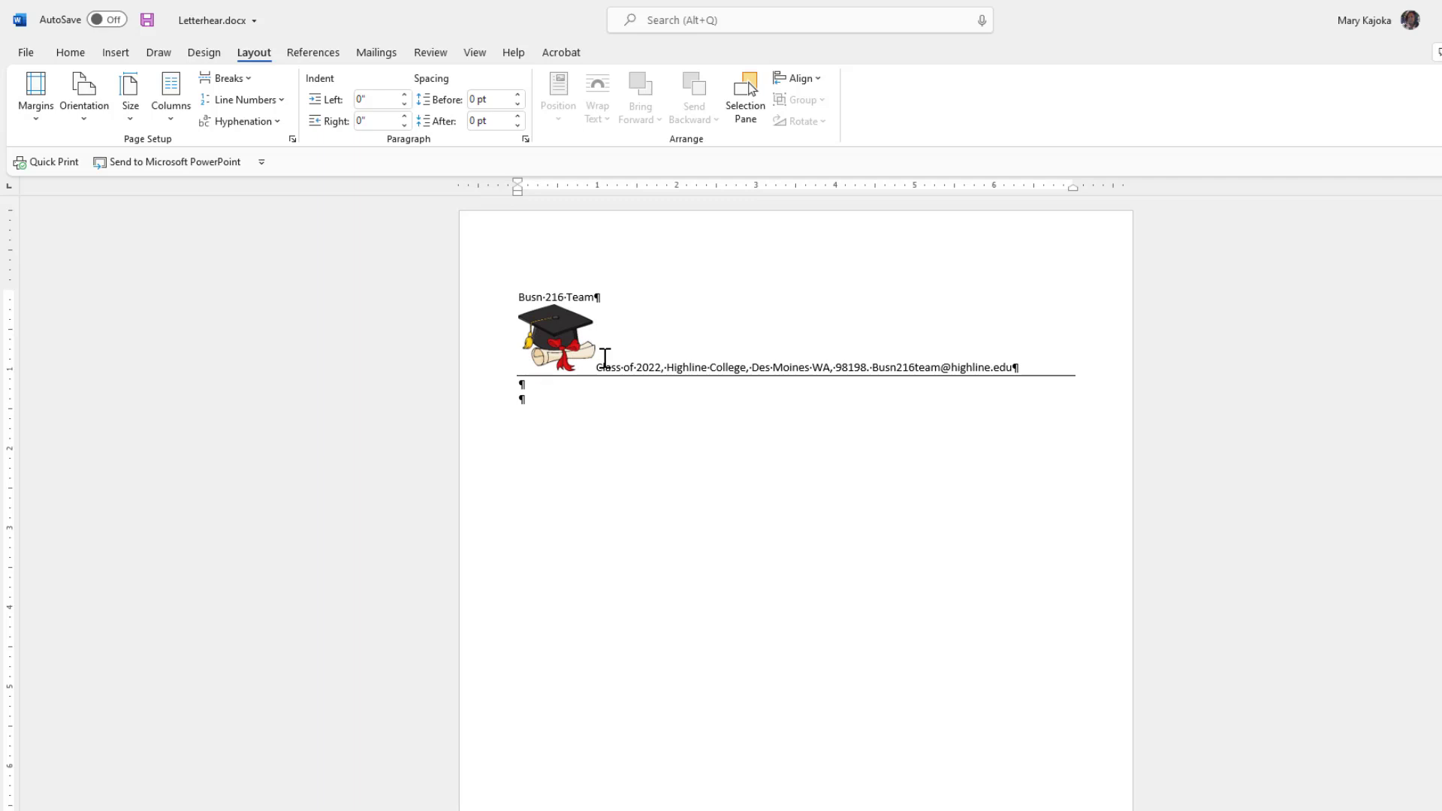
{"action": "key", "text": "ctrl+z"}
{"action": "key", "text": "ctrl+y"}
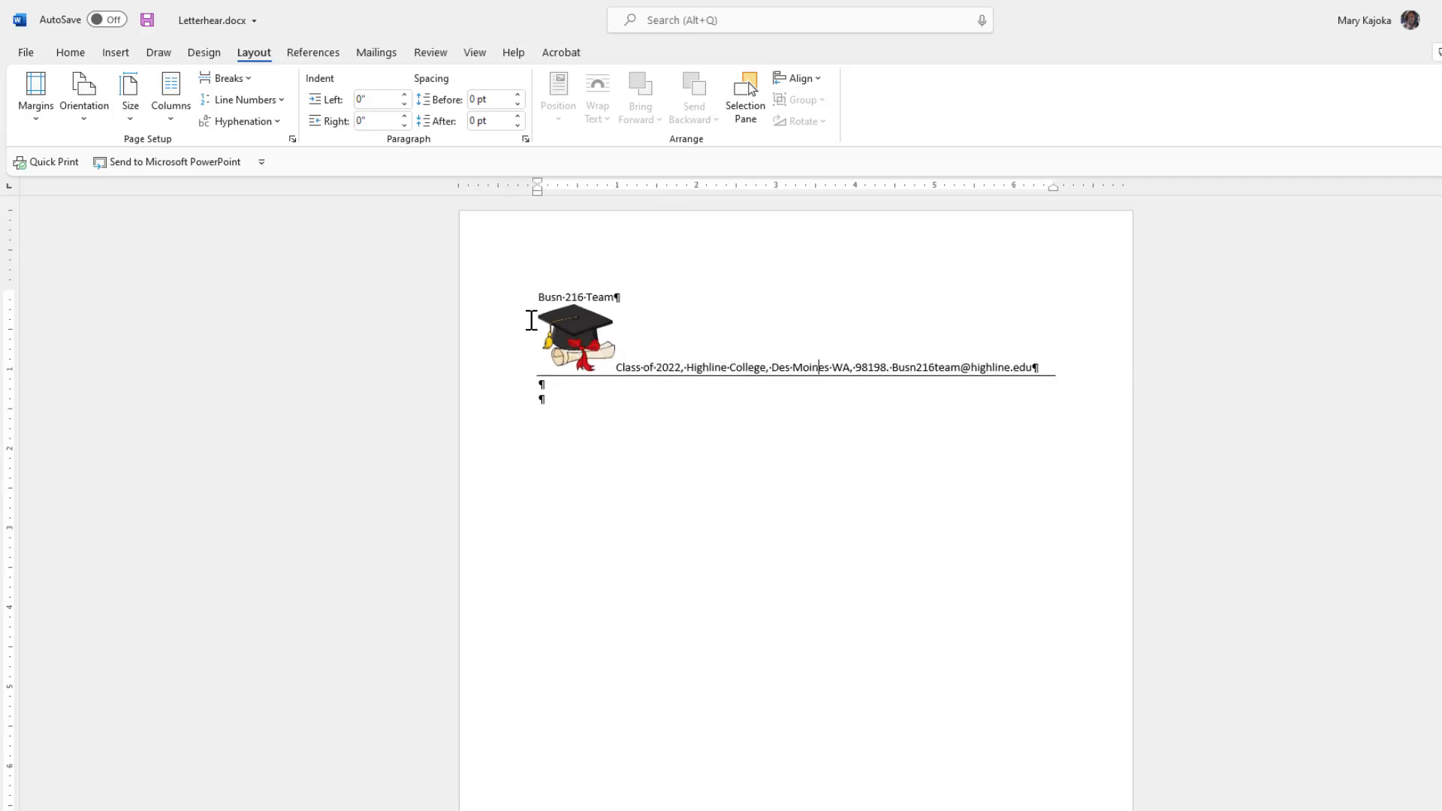
Save the letterhead as Letterhear.docx and close Word.
{"action": "left_click", "coordinate": [544, 388]}
{"action": "key", "text": "ctrl+s"}
{"action": "key", "text": "alt+F4"}
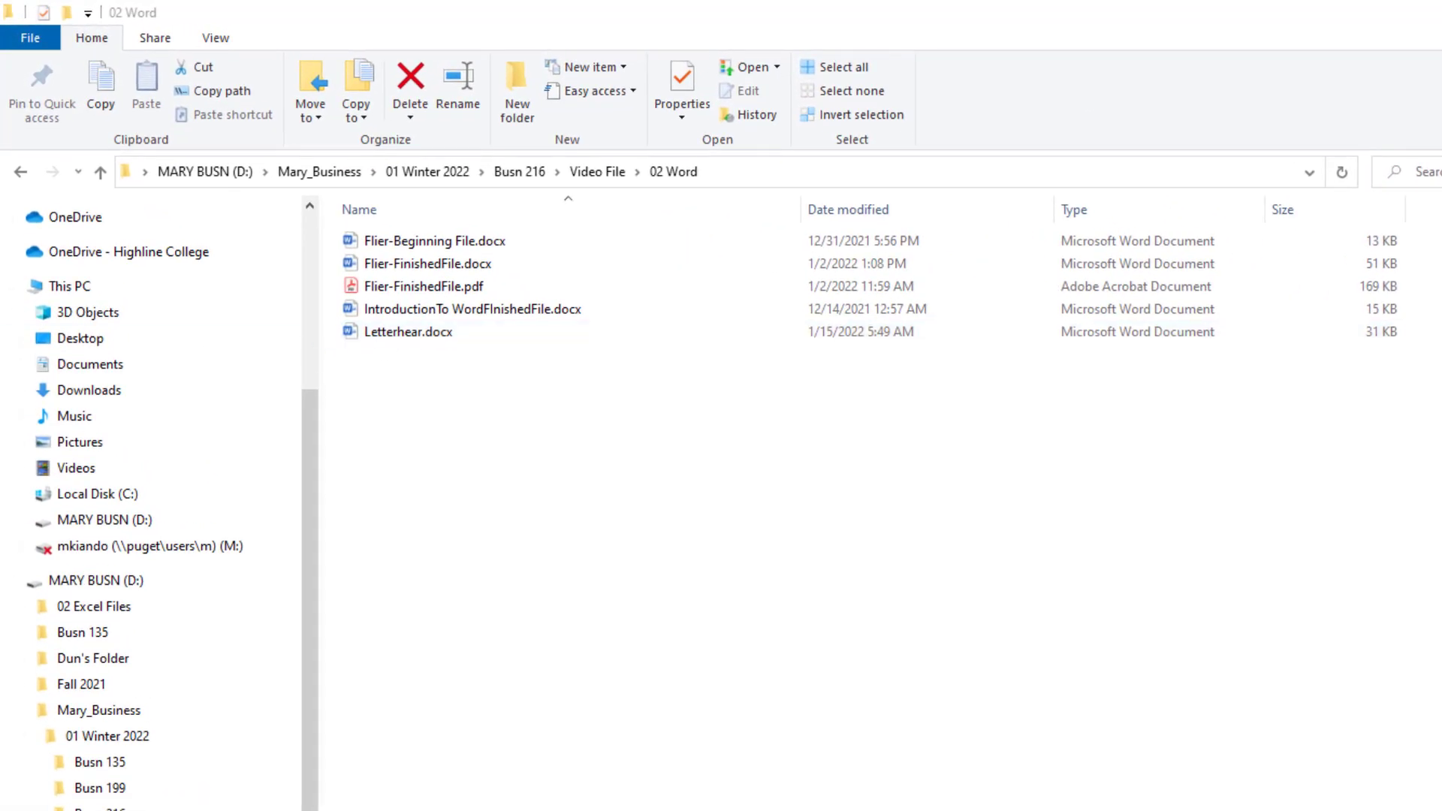
Rename Letterhear.docx to Letterhead.docx in the 02 Word folder and open it.
{"action": "left_click", "coordinate": [409, 337]}
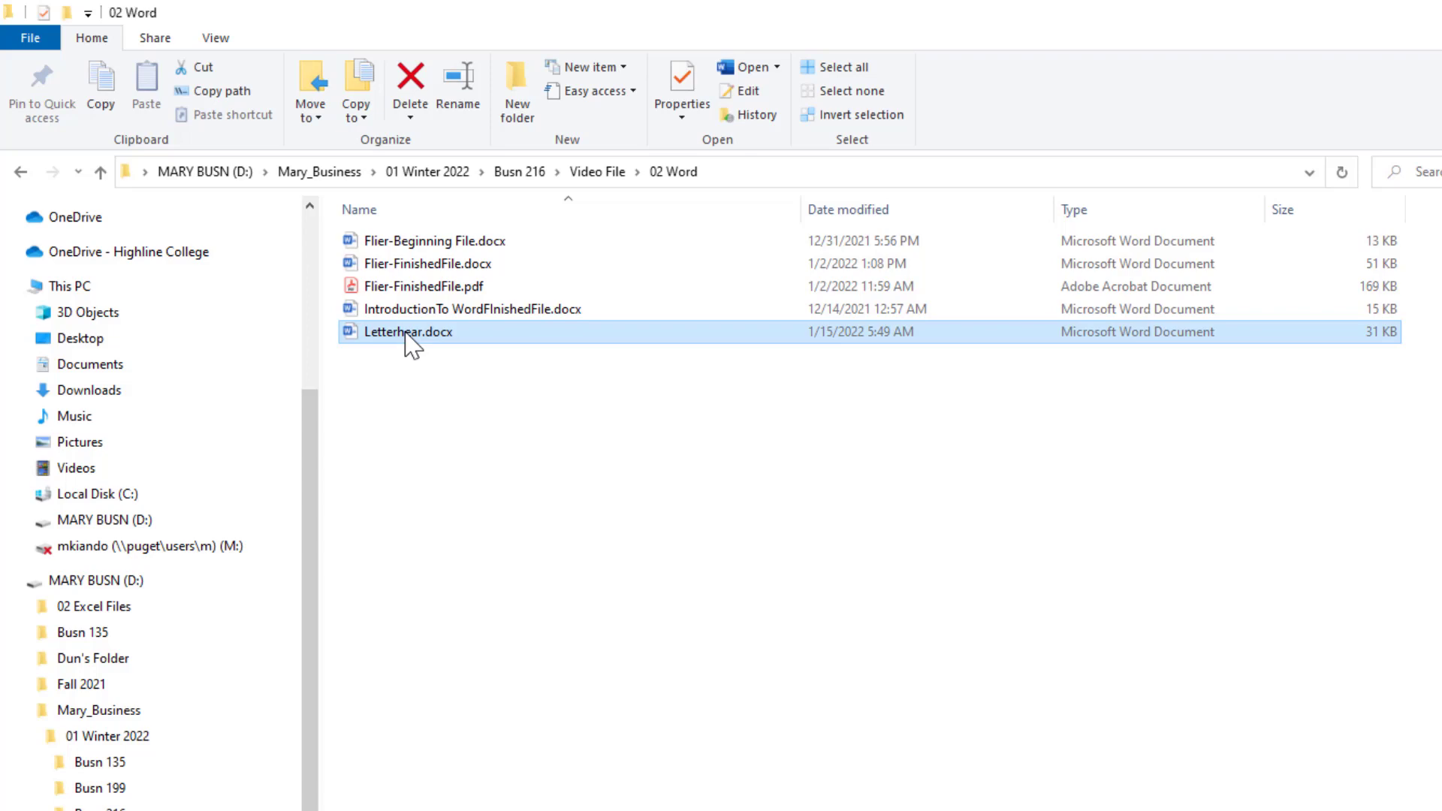
{"action": "left_click", "coordinate": [406, 336]}
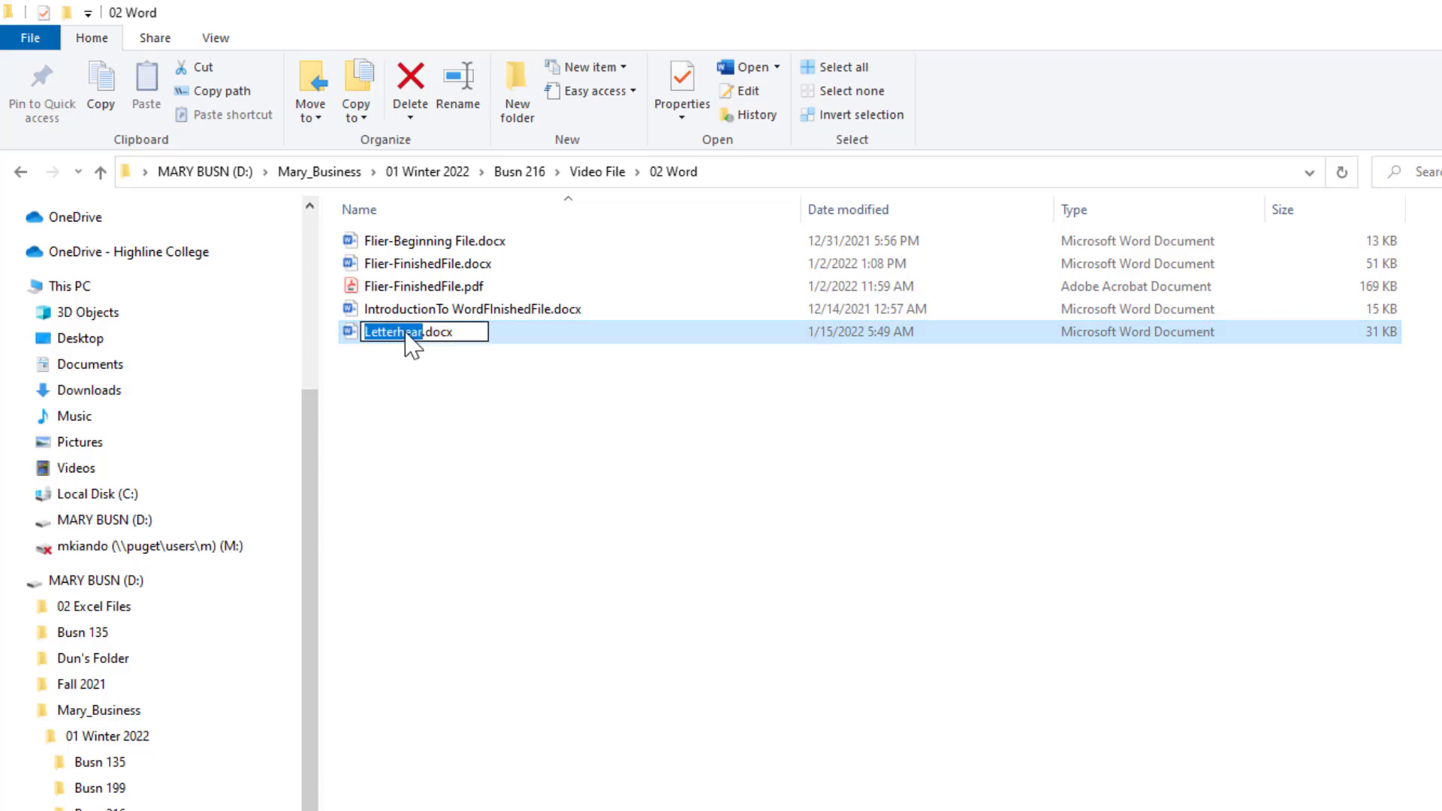
{"action": "key", "text": "F2"}
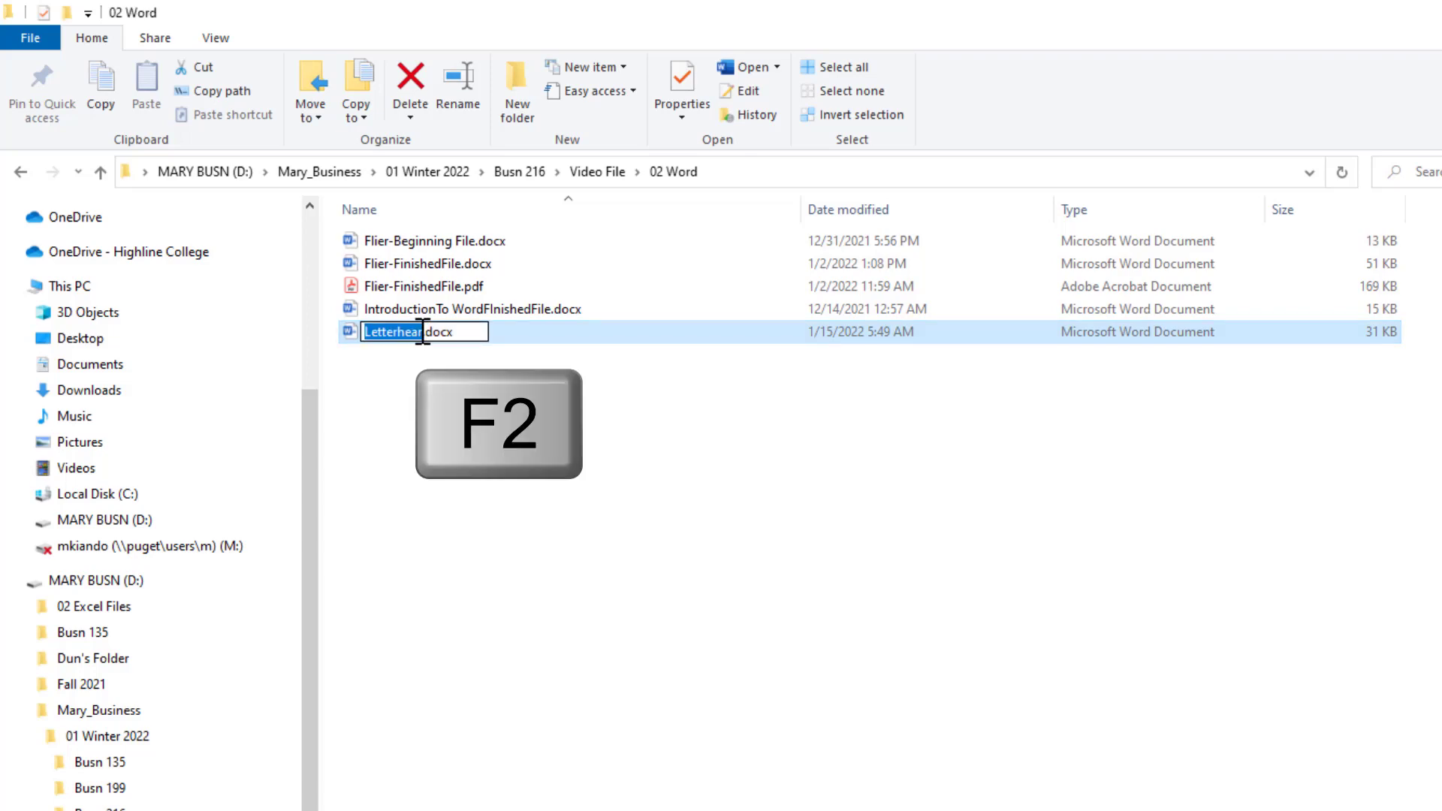
{"action": "key", "text": "End"}
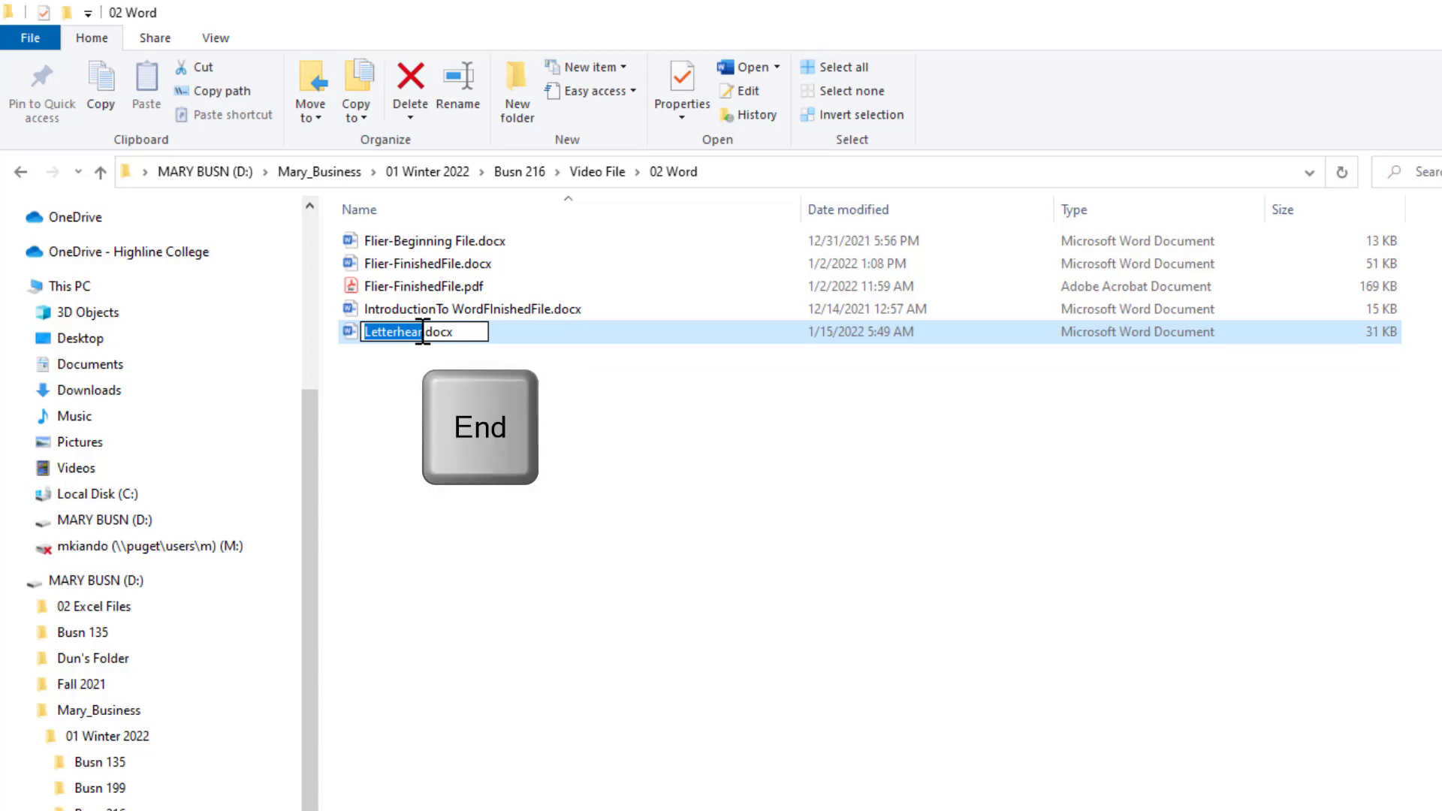
{"action": "key", "text": "Left"}
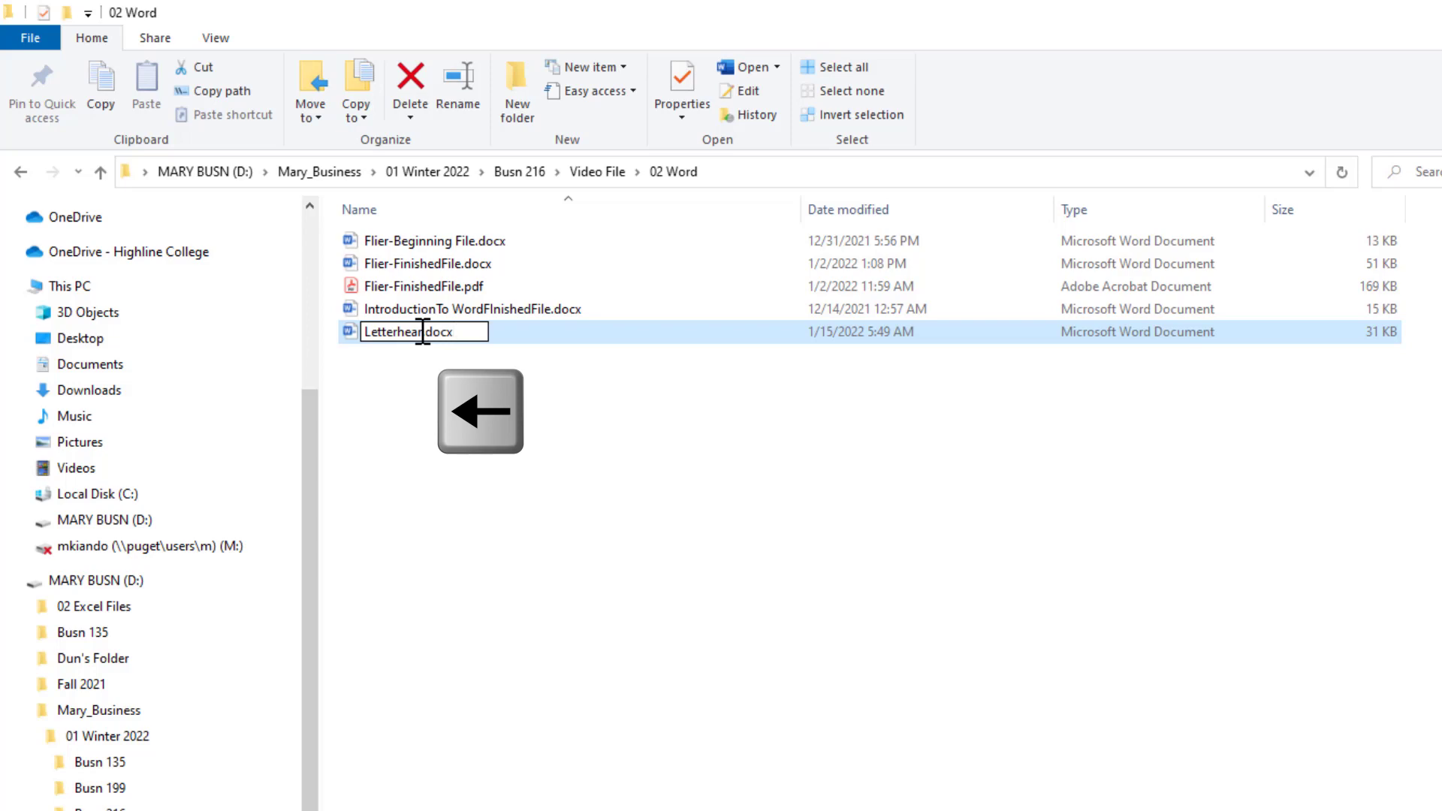
{"action": "key", "text": "BackSpace"}
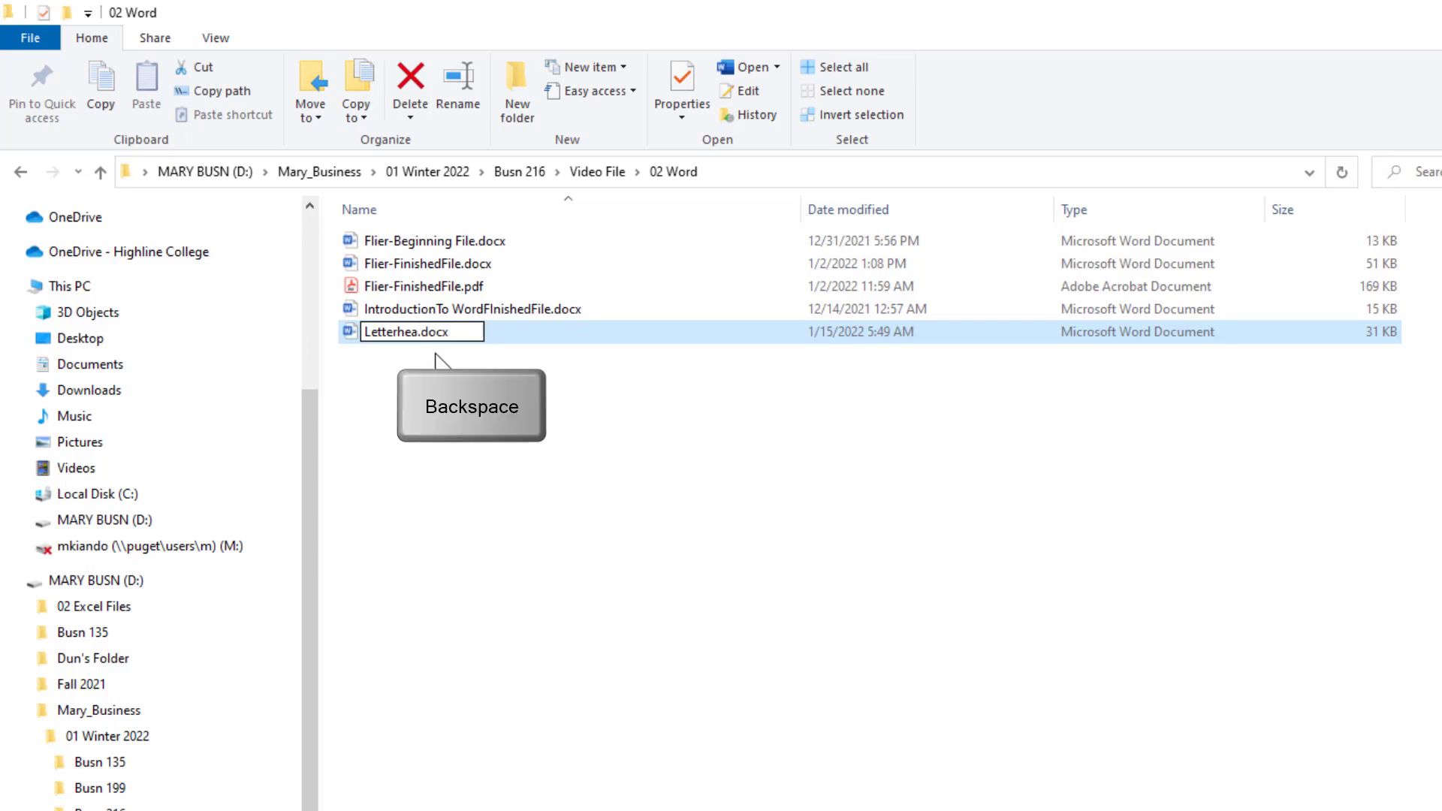
{"action": "type", "text": "d"}
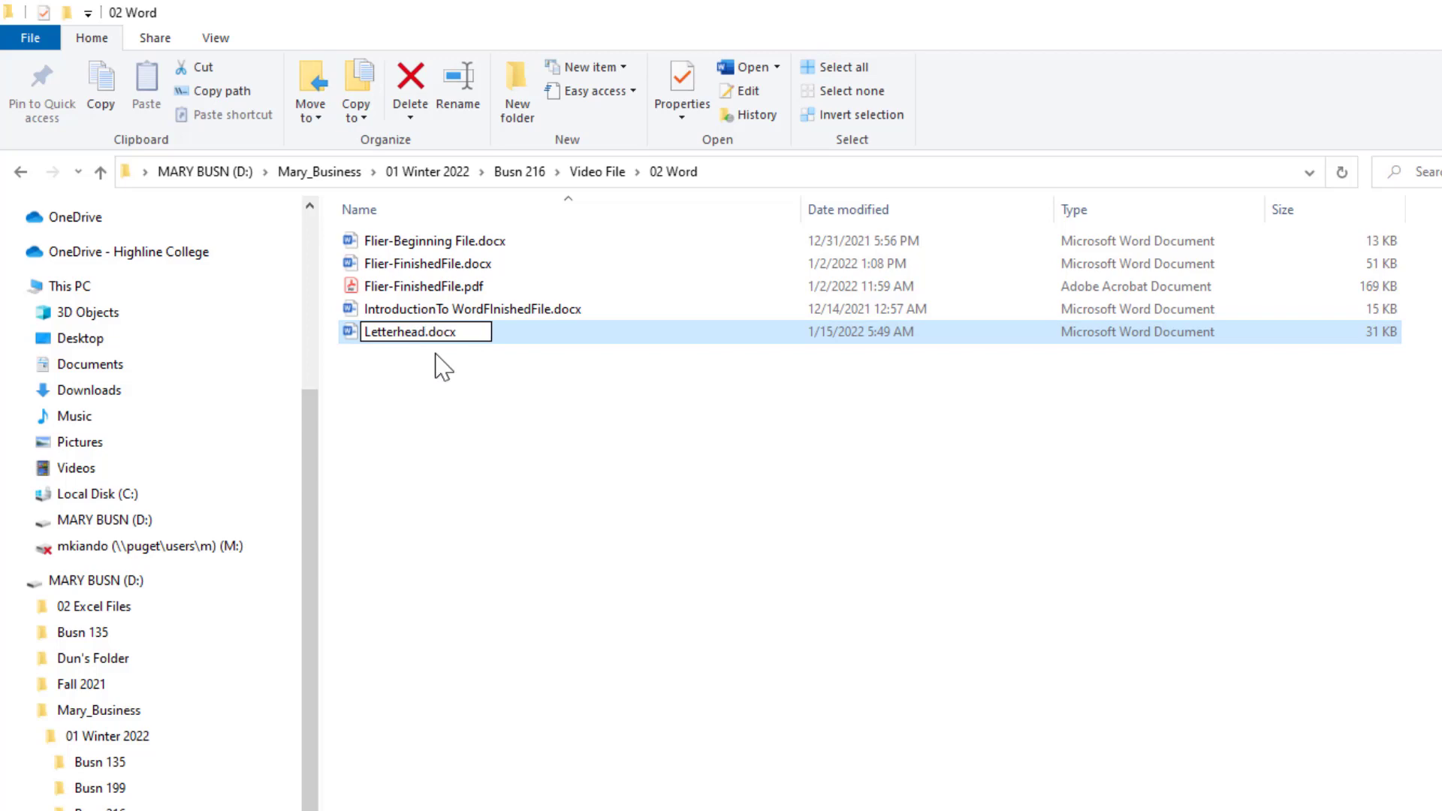
{"action": "key", "text": "Return"}
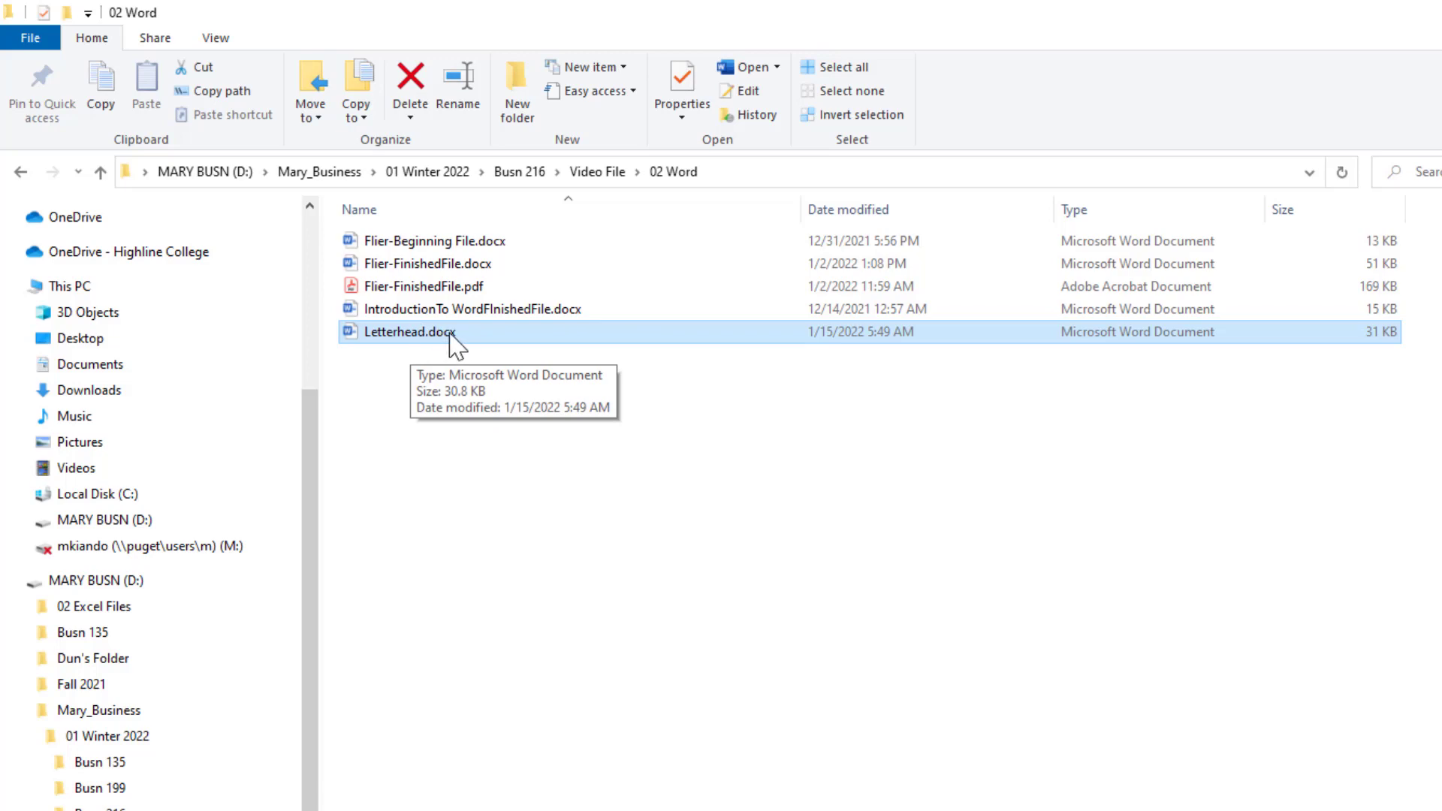
{"action": "double_click", "coordinate": [449, 334]}
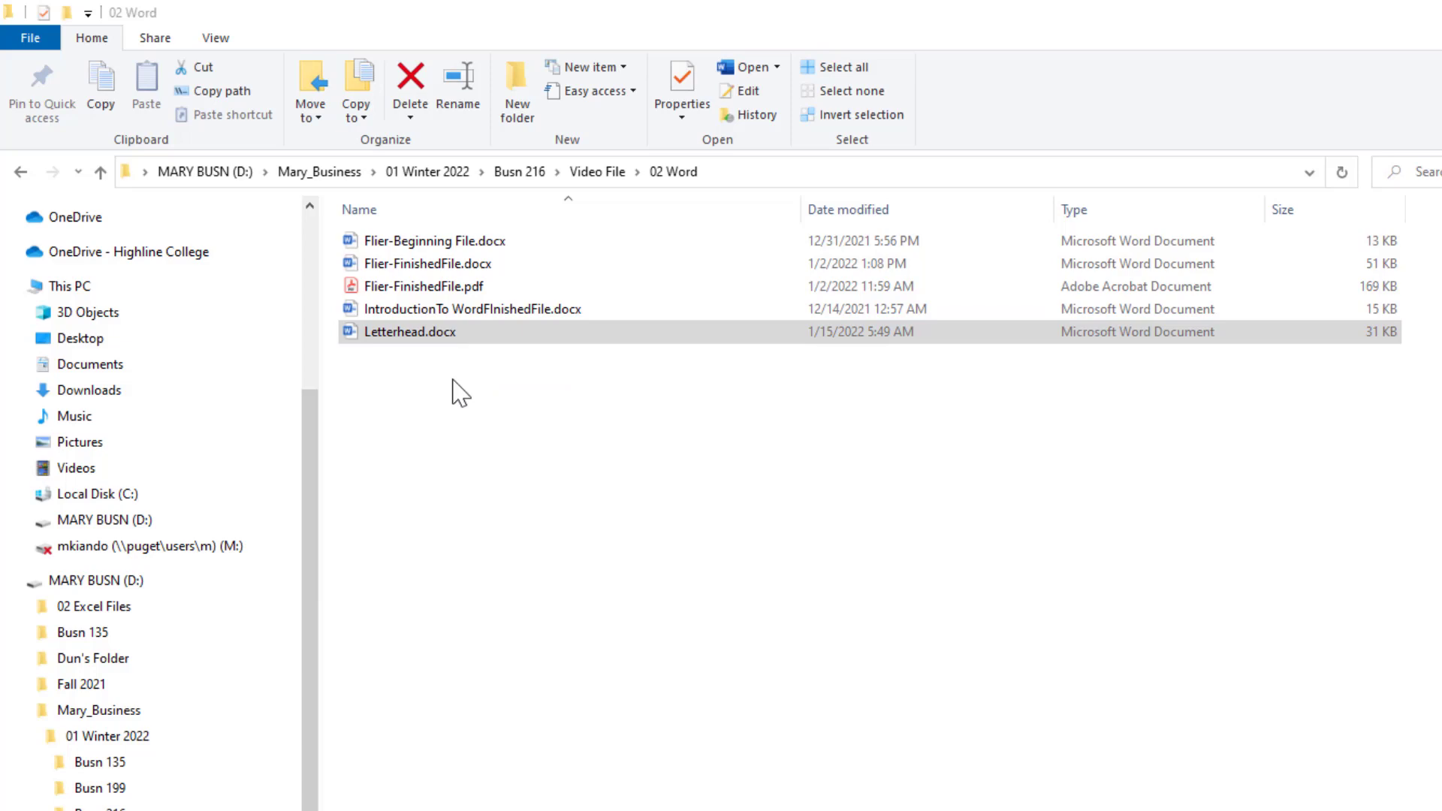
Open Letterhead.docx from the 02 Word folder in Word.
{"action": "left_click", "coordinate": [487, 332]}
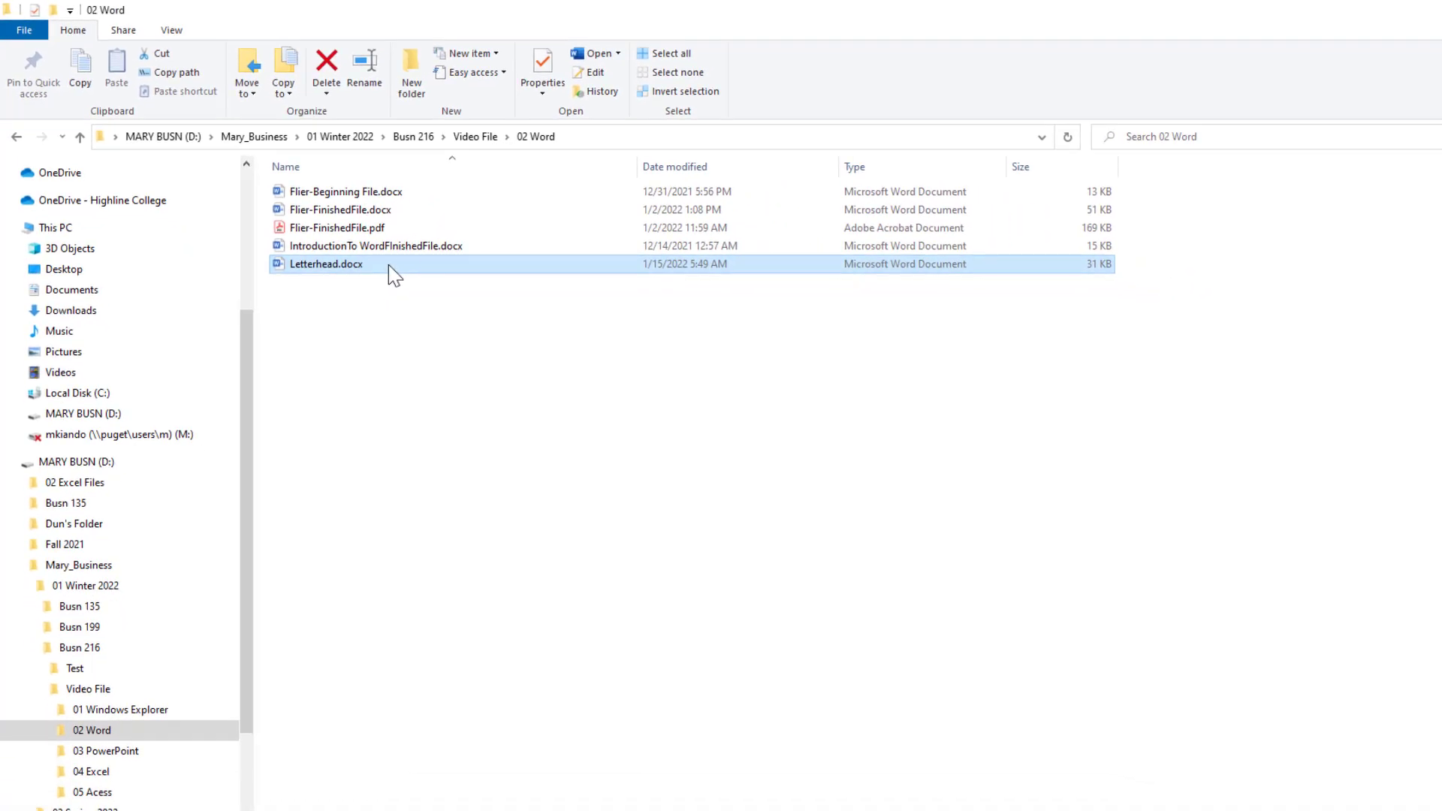
{"action": "double_click", "coordinate": [389, 265]}
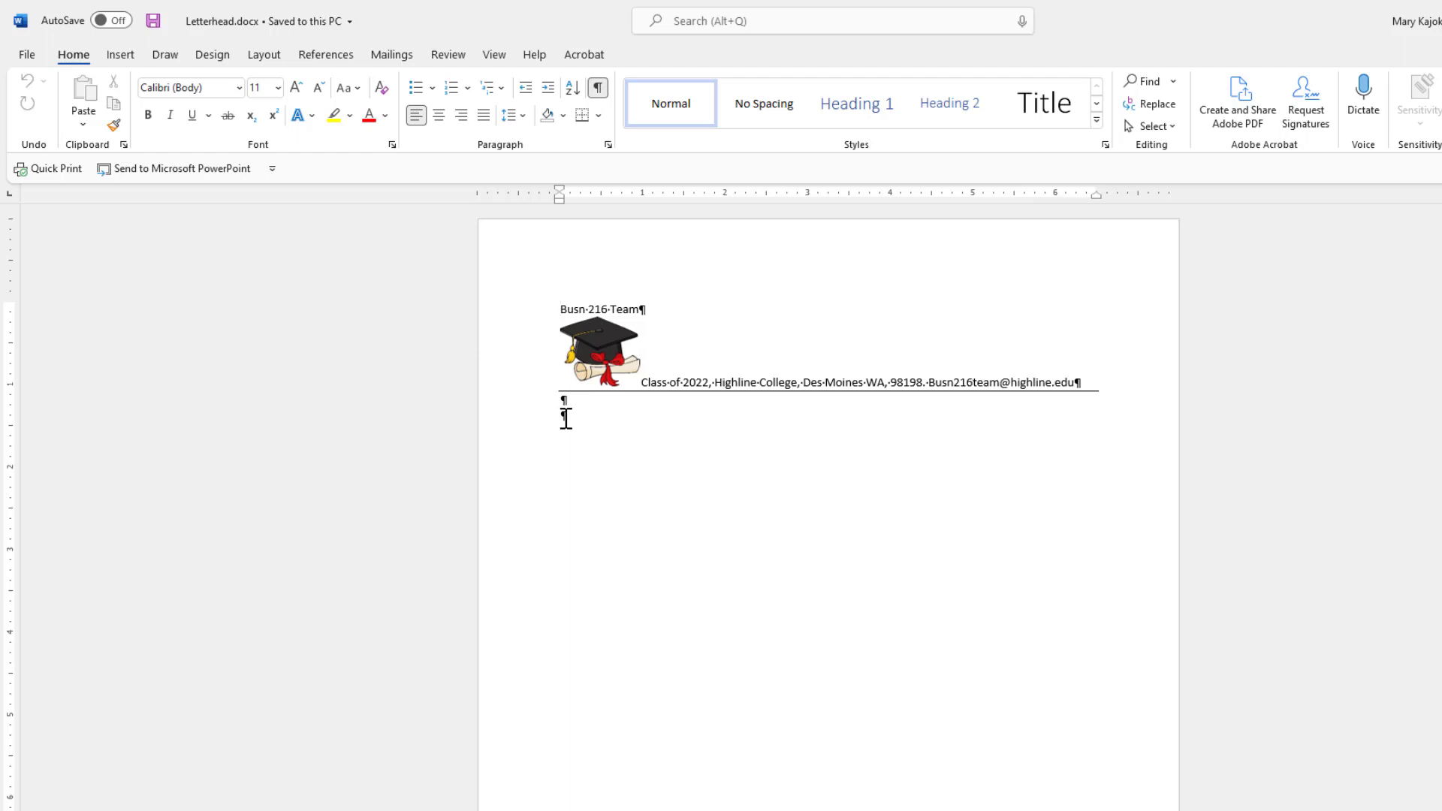
Bring up Save As with F12 and list the Save as type file formats.
{"action": "key", "text": "F12"}
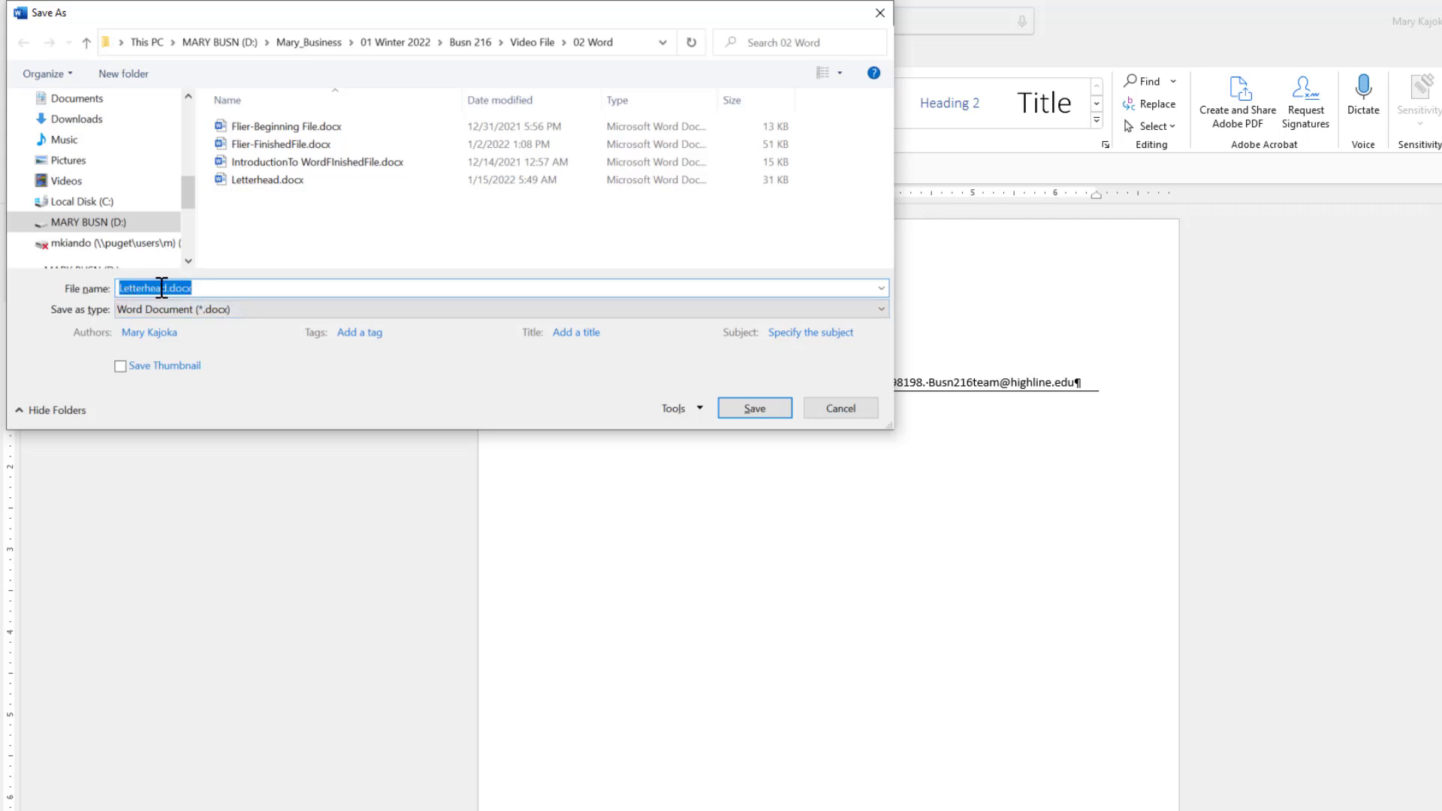
{"action": "left_click", "coordinate": [882, 313]}
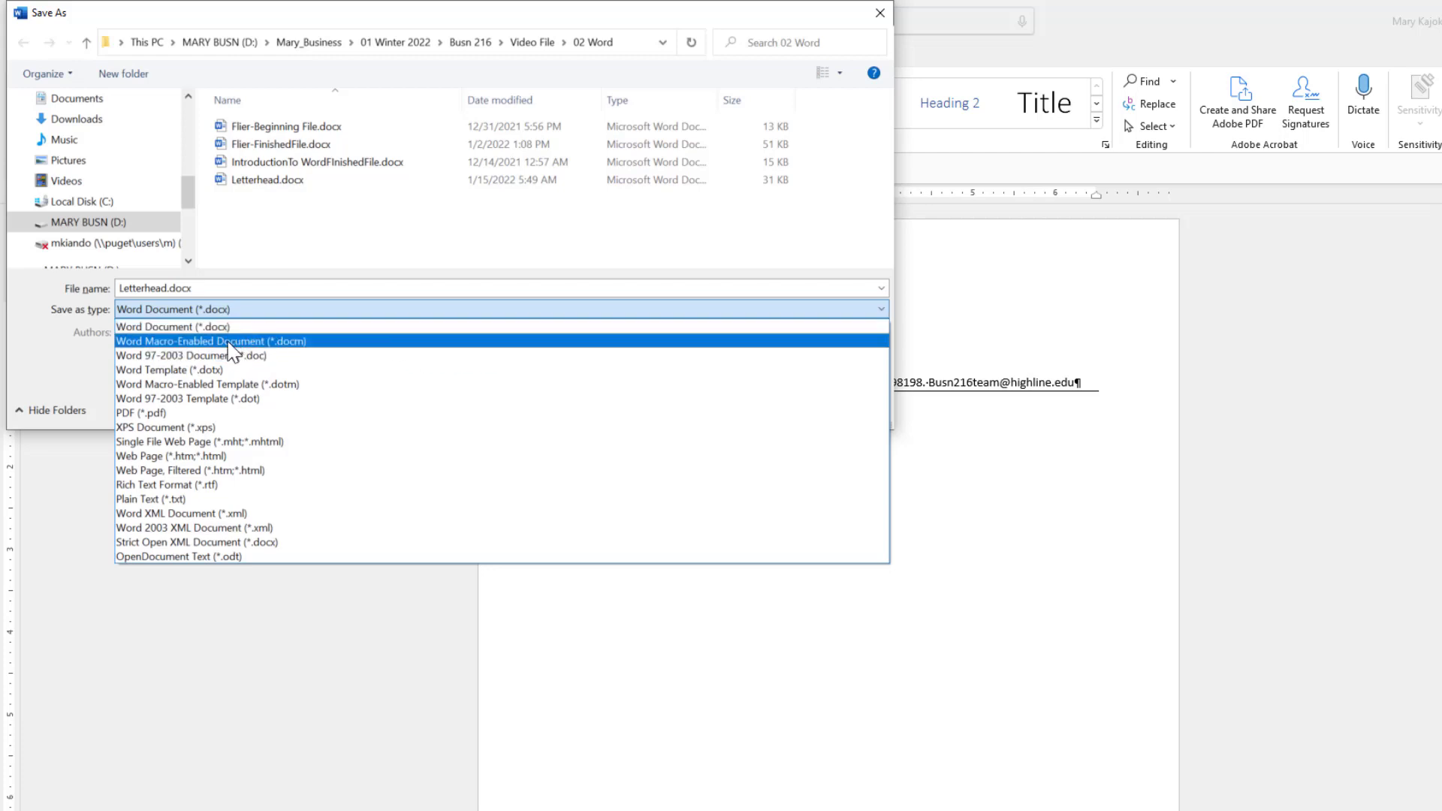
Save the letterhead as Word Template Letterhead.dotx in the Video File > 02 Word folder.
{"action": "left_click", "coordinate": [175, 369]}
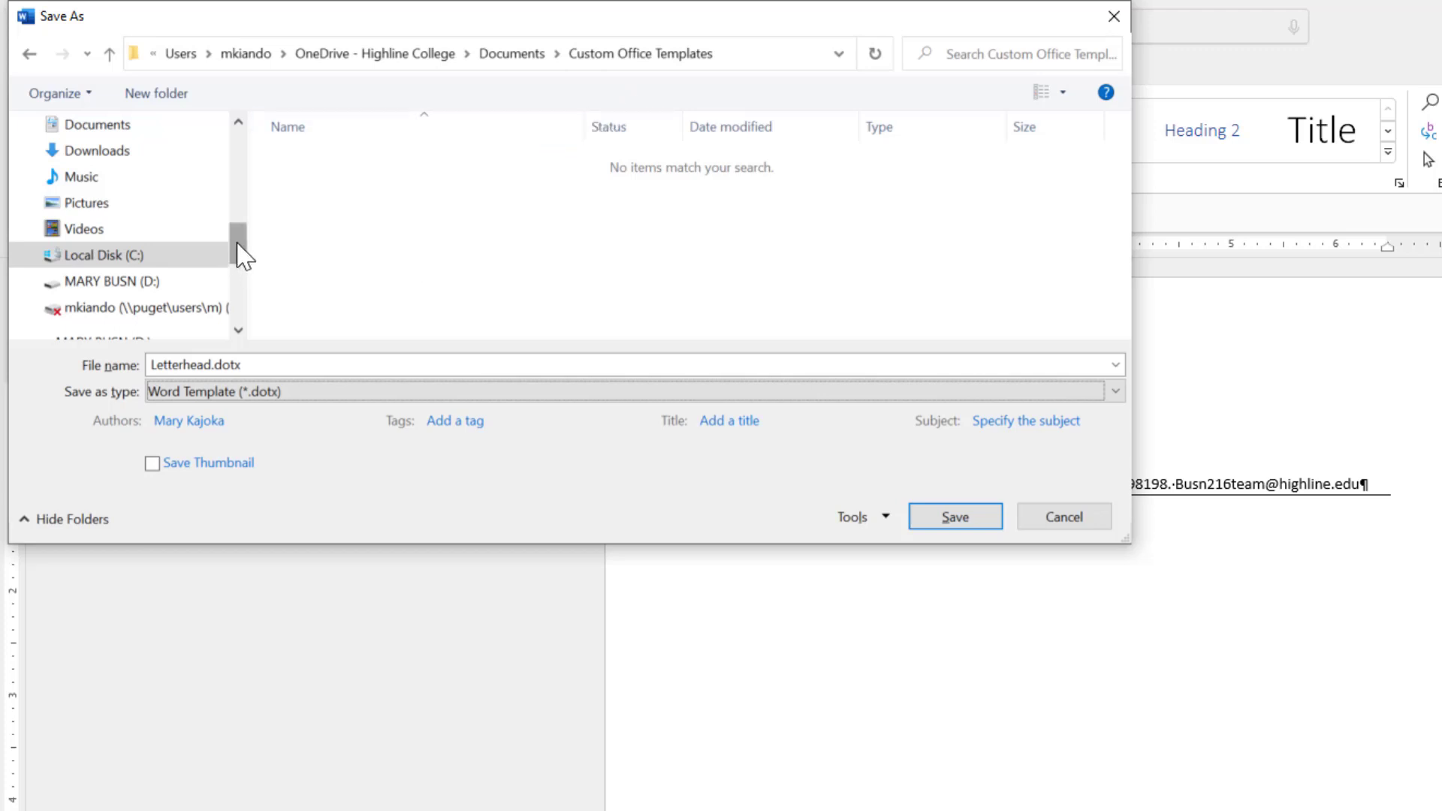
{"action": "mouse_move", "coordinate": [240, 255]}
{"action": "left_mouse_down"}
{"action": "mouse_move", "coordinate": [238, 299]}
{"action": "mouse_move", "coordinate": [236, 279]}
{"action": "left_mouse_up"}
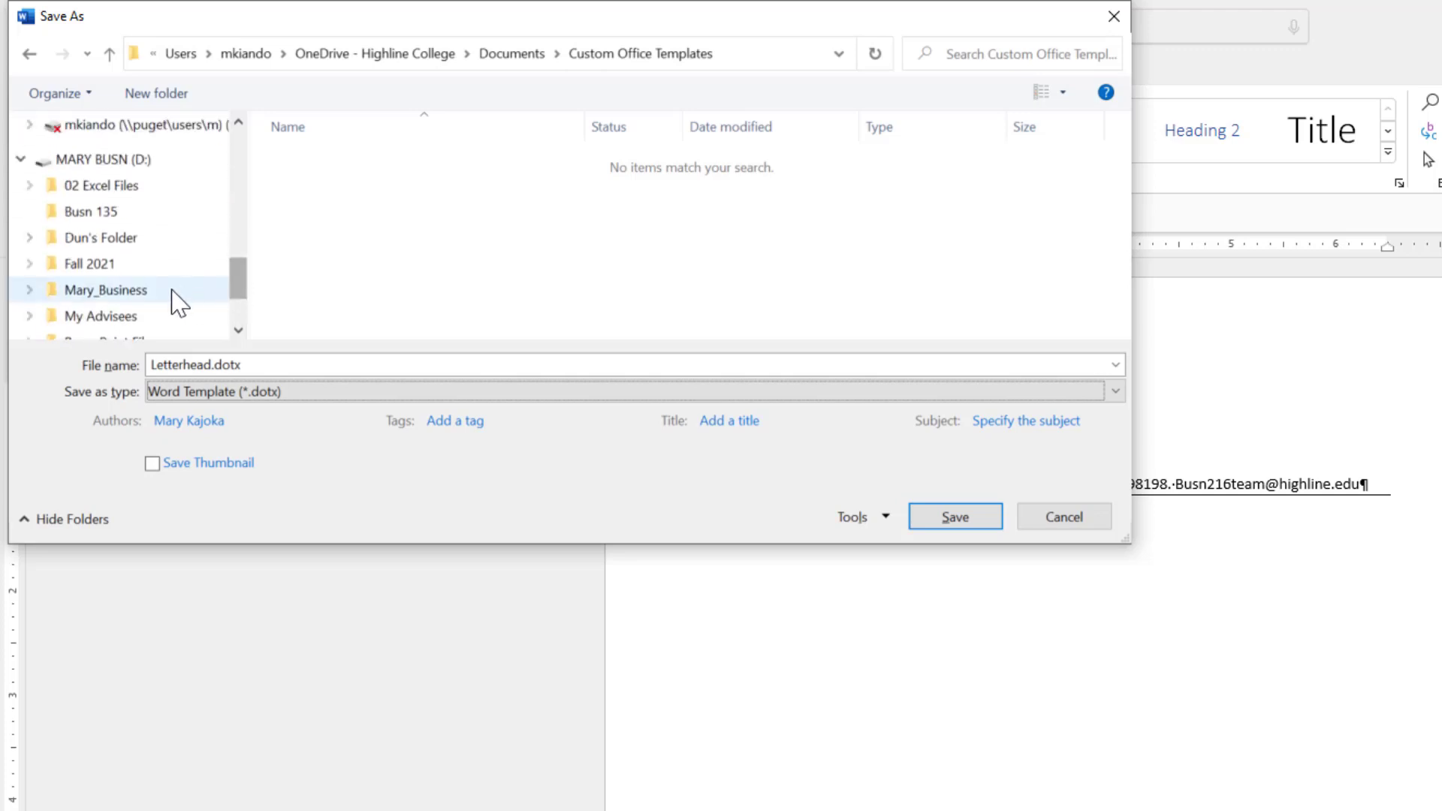
{"action": "left_click", "coordinate": [30, 290]}
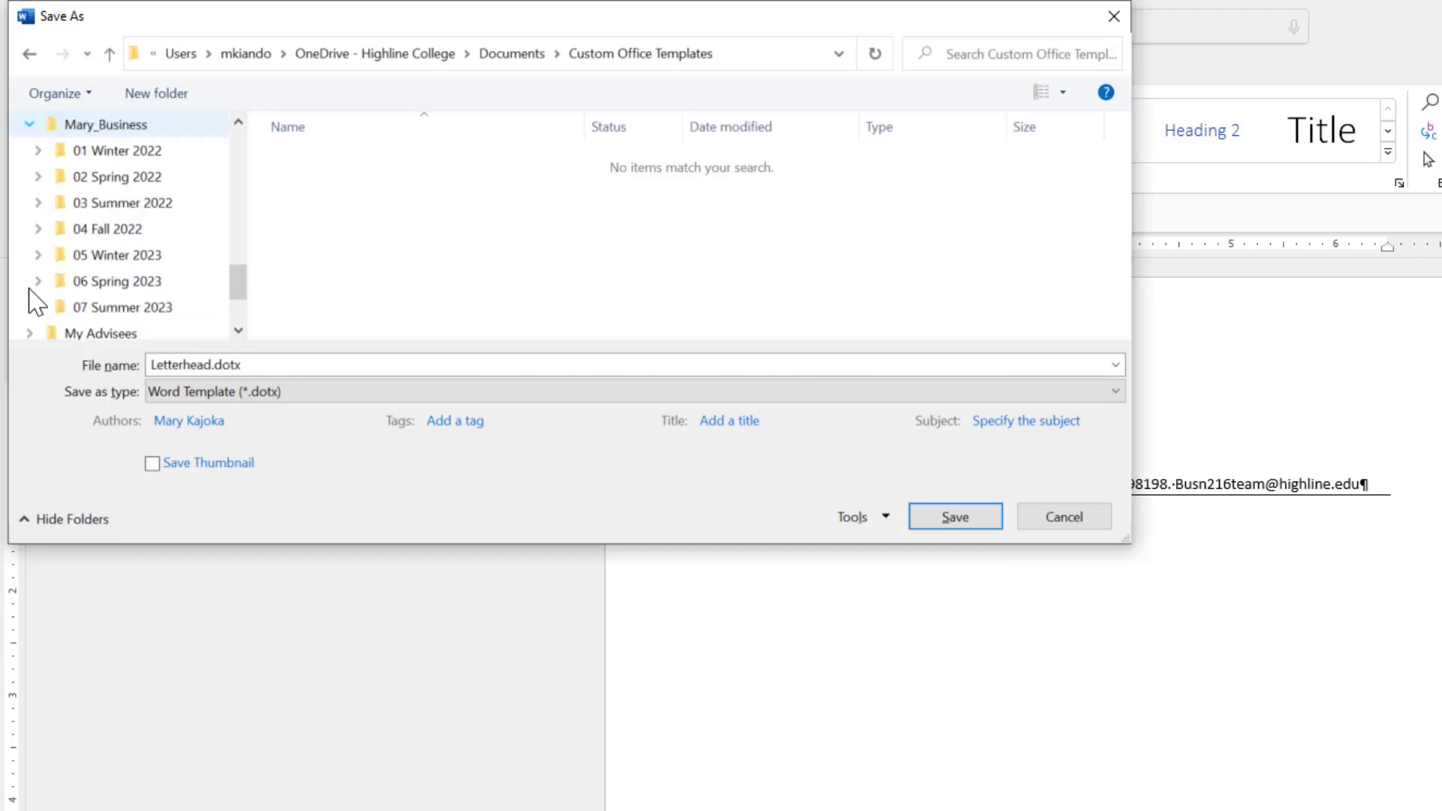
{"action": "left_click", "coordinate": [38, 150]}
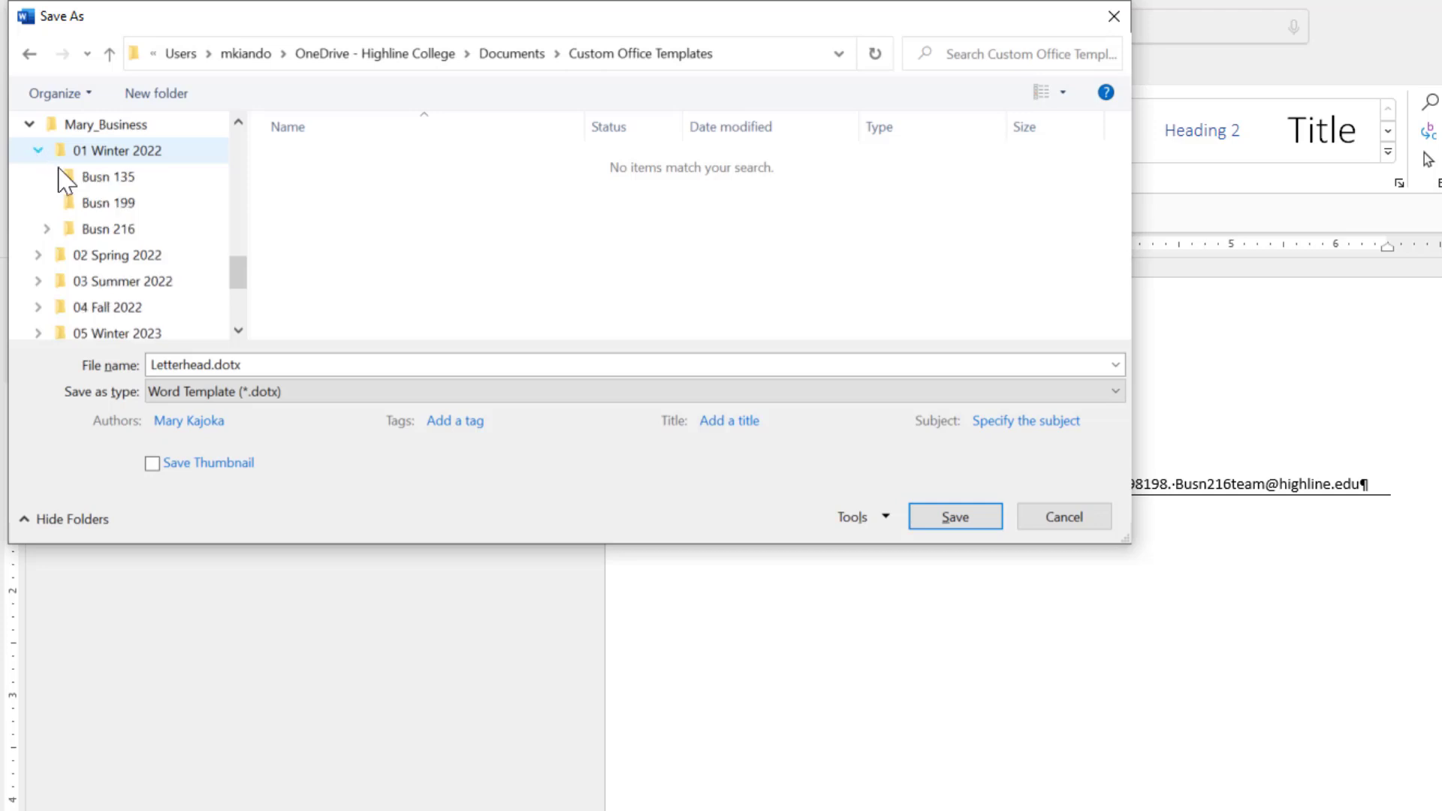
{"action": "left_click", "coordinate": [45, 228]}
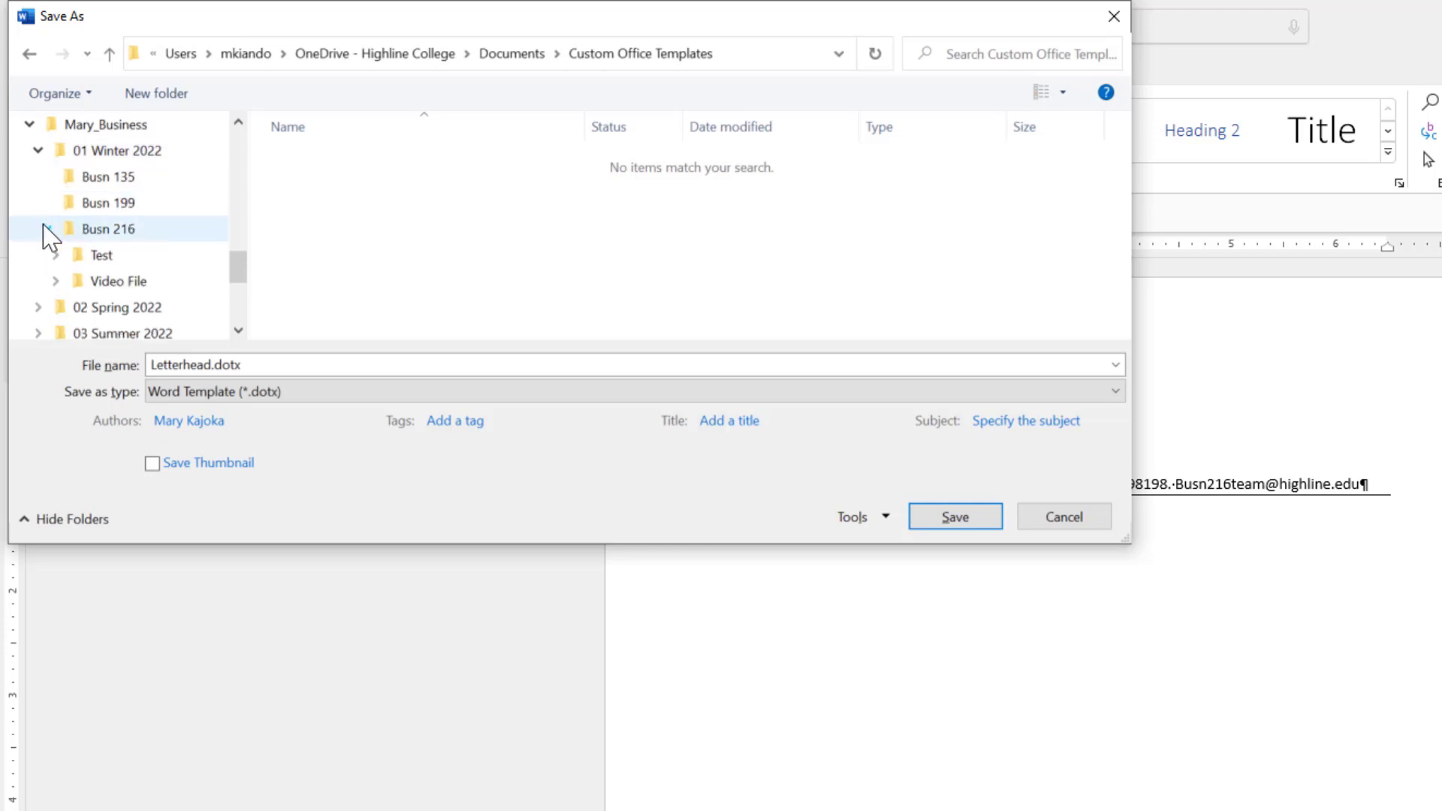
{"action": "left_click", "coordinate": [56, 282]}
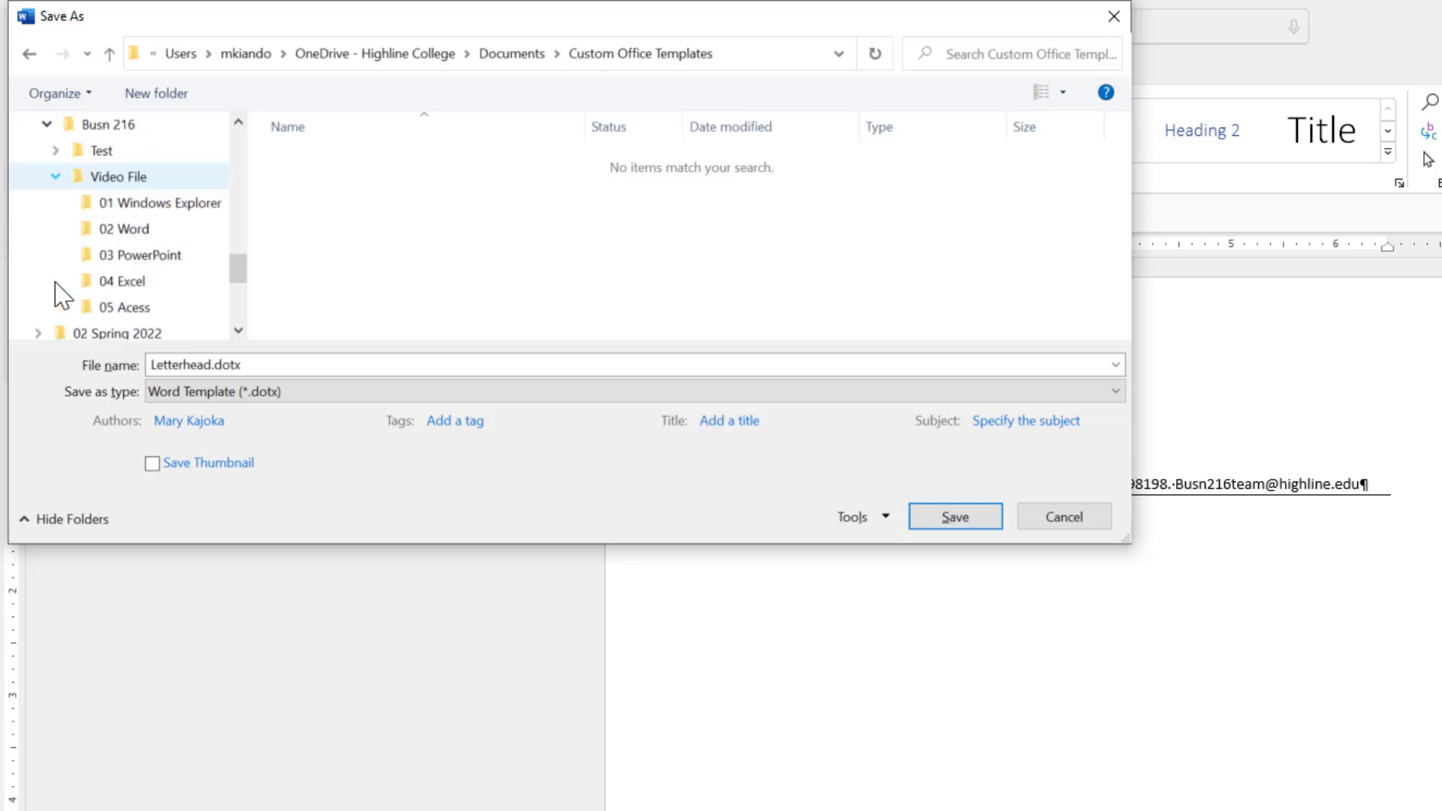
{"action": "left_click", "coordinate": [130, 230]}
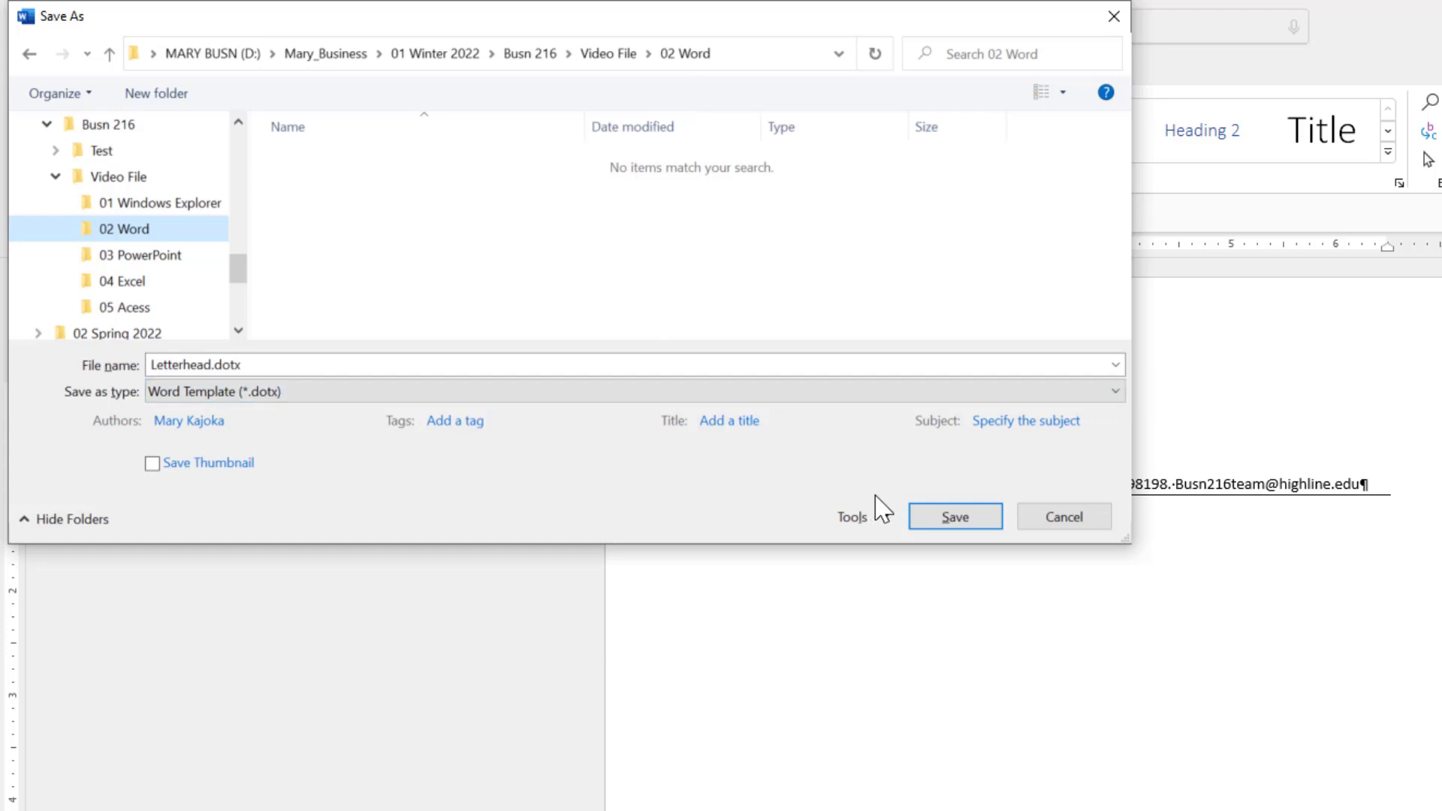
{"action": "left_click", "coordinate": [924, 519]}
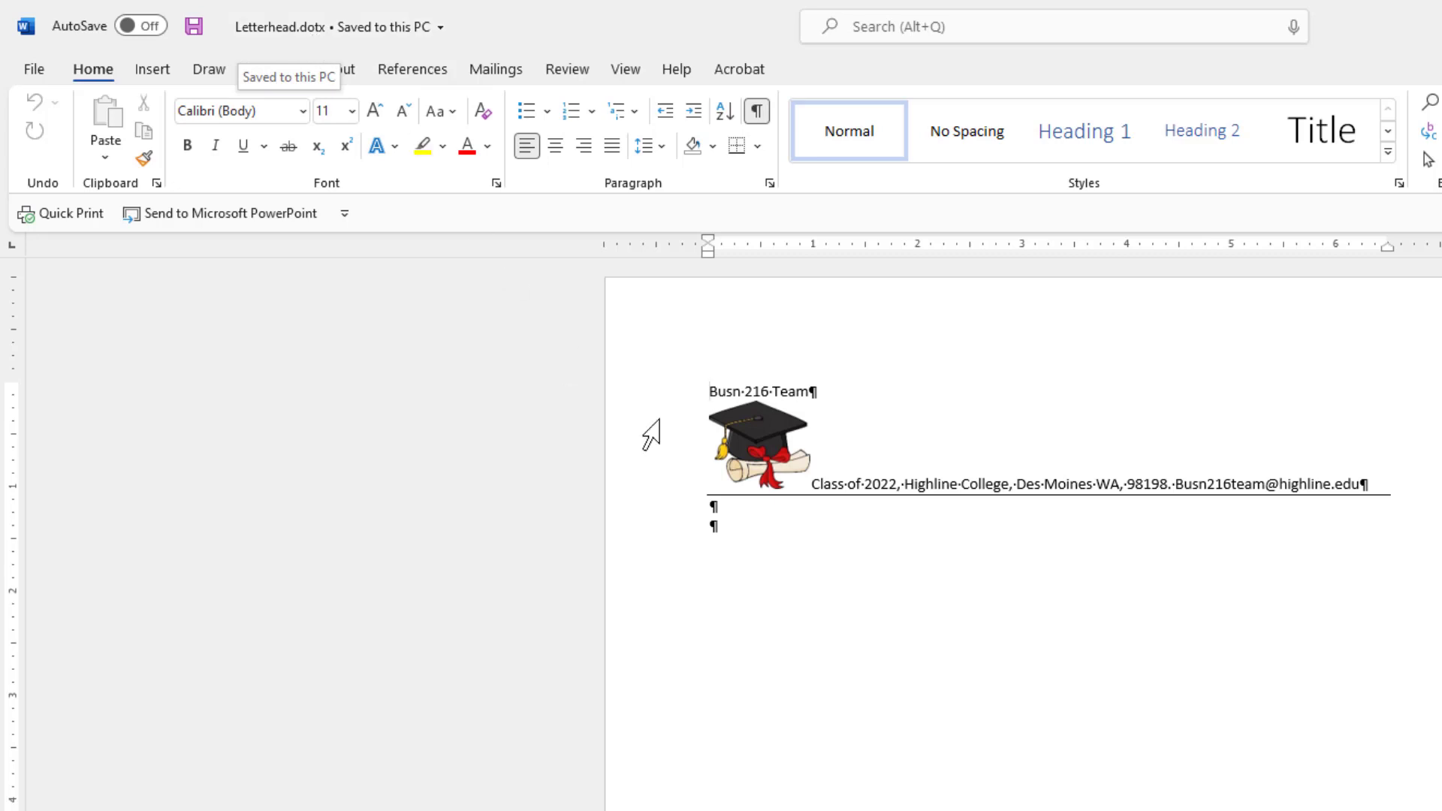
Type a test line in the template, undo it, and resave Letterhead.dotx unchanged.
{"action": "left_click", "coordinate": [714, 527]}
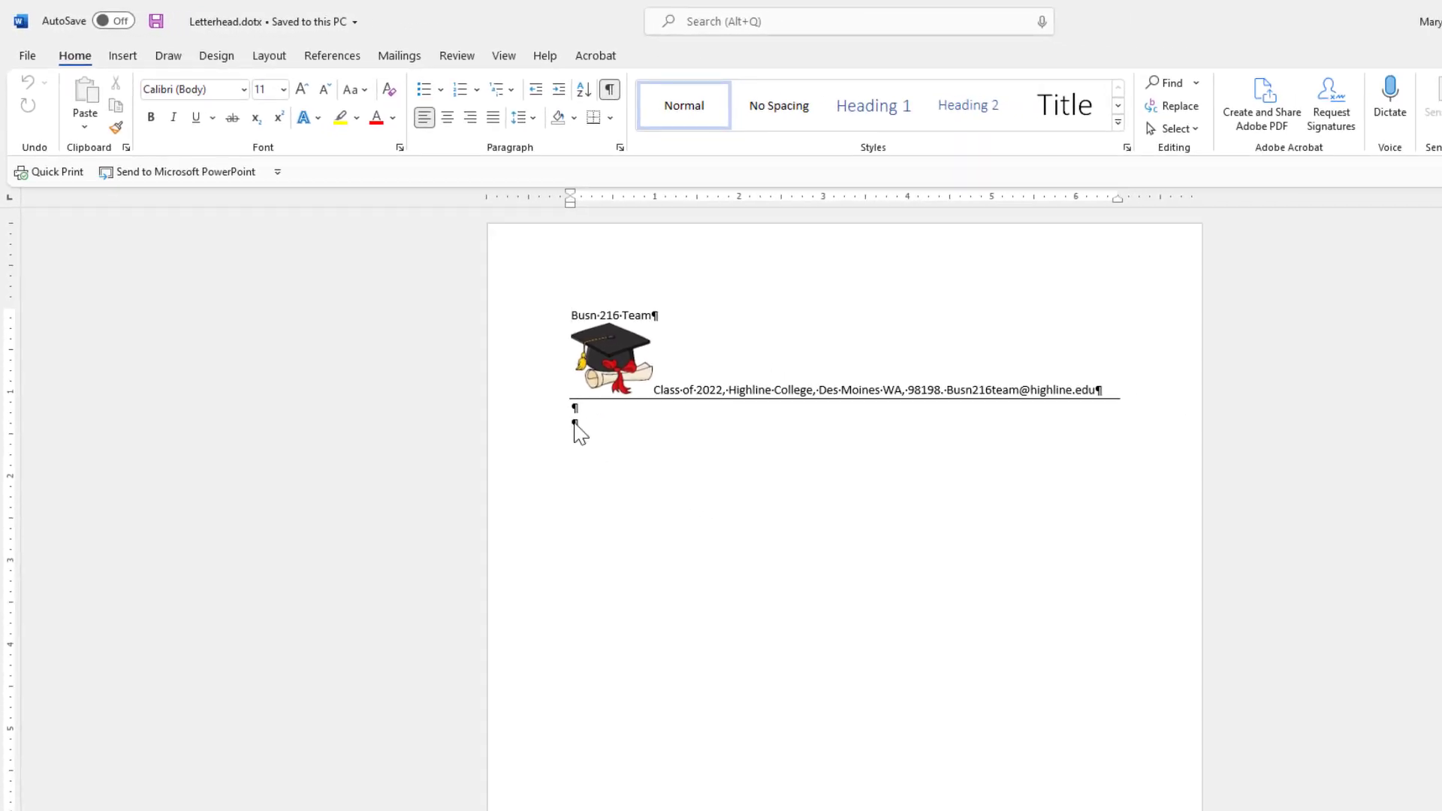
{"action": "type", "text": "skdhglkdhgksdhg"}
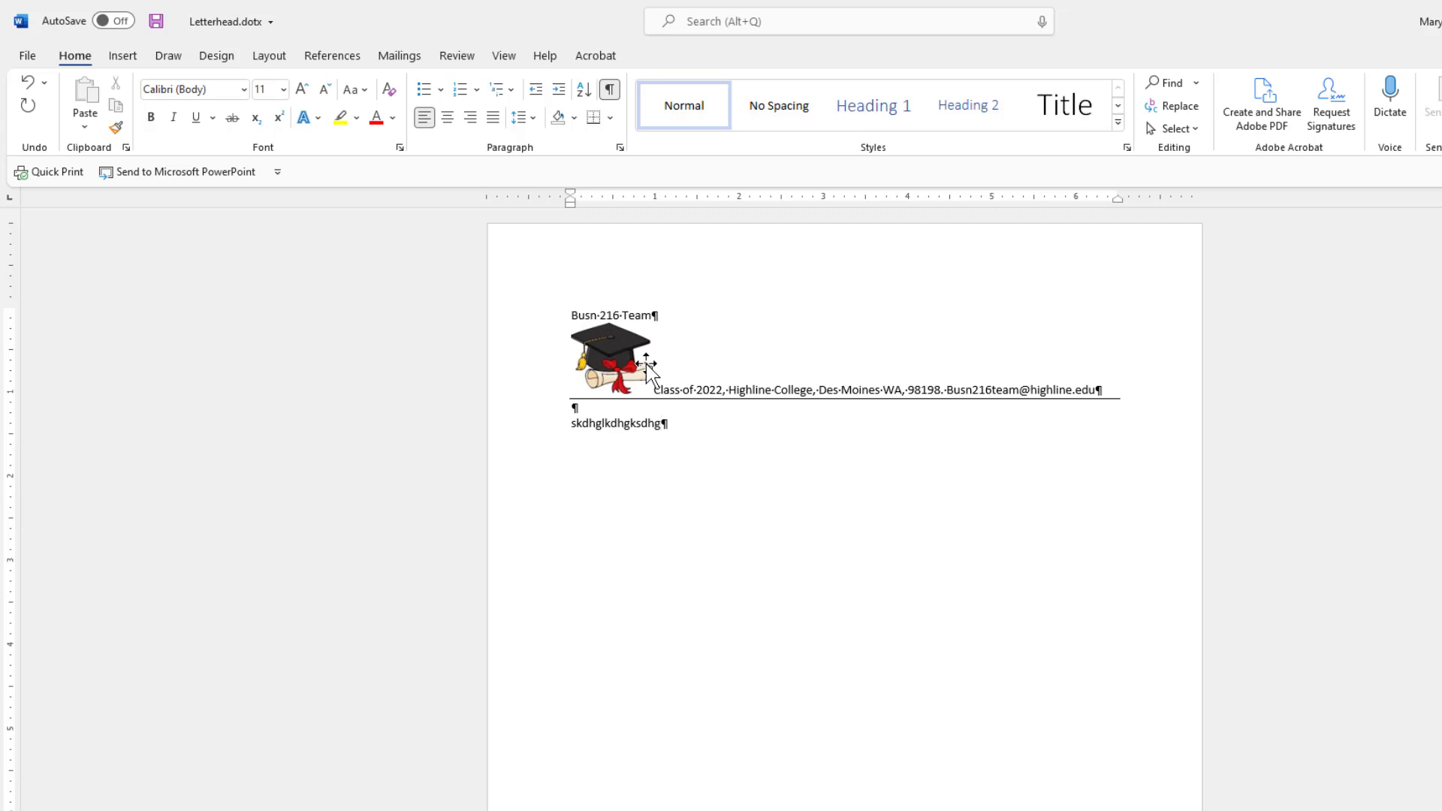
{"action": "key", "text": "ctrl+z"}
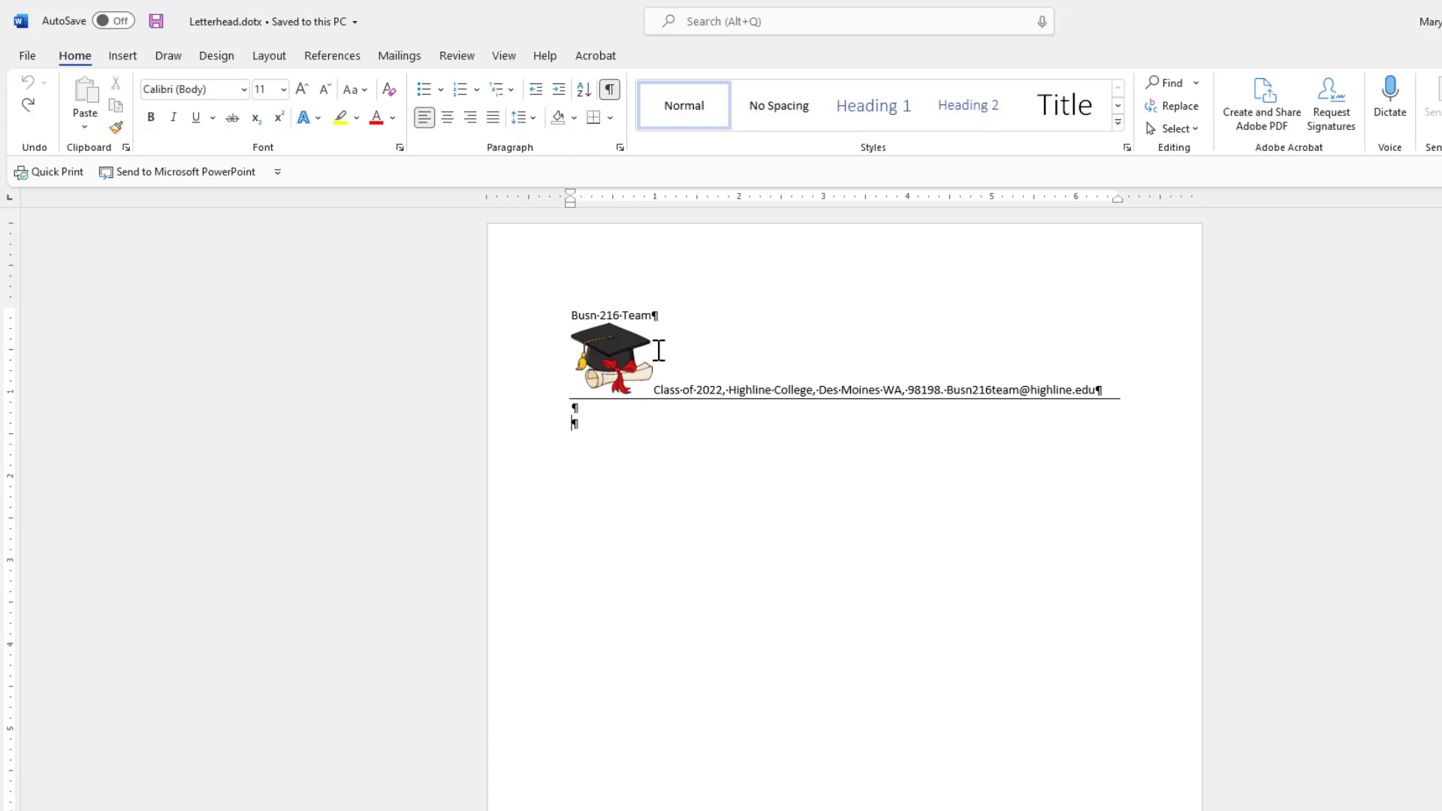
{"action": "key", "text": "ctrl+s"}
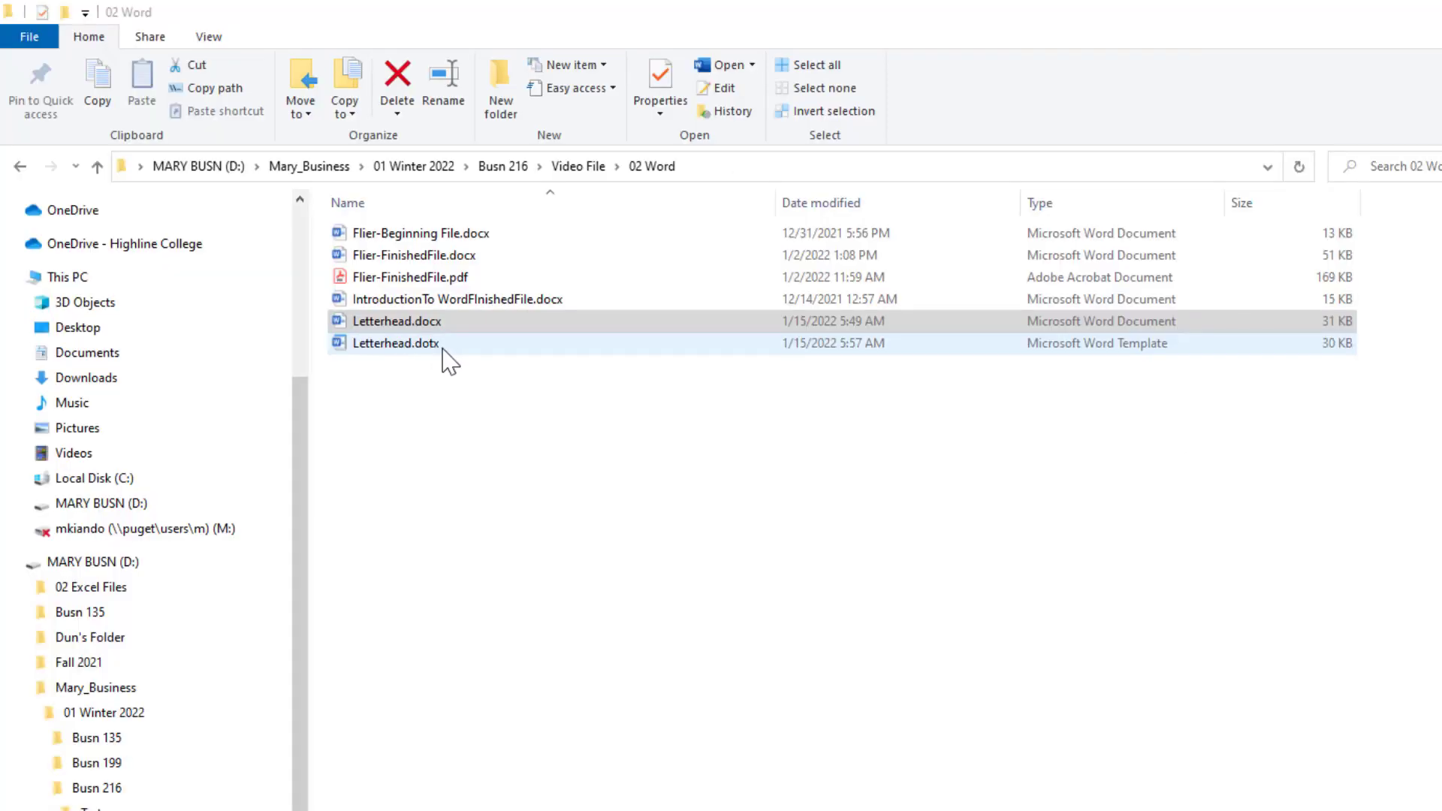
Start a new untitled document from Letterhead.dotx in the 02 Word folder.
{"action": "left_click", "coordinate": [416, 326]}
{"action": "left_click", "coordinate": [421, 344]}
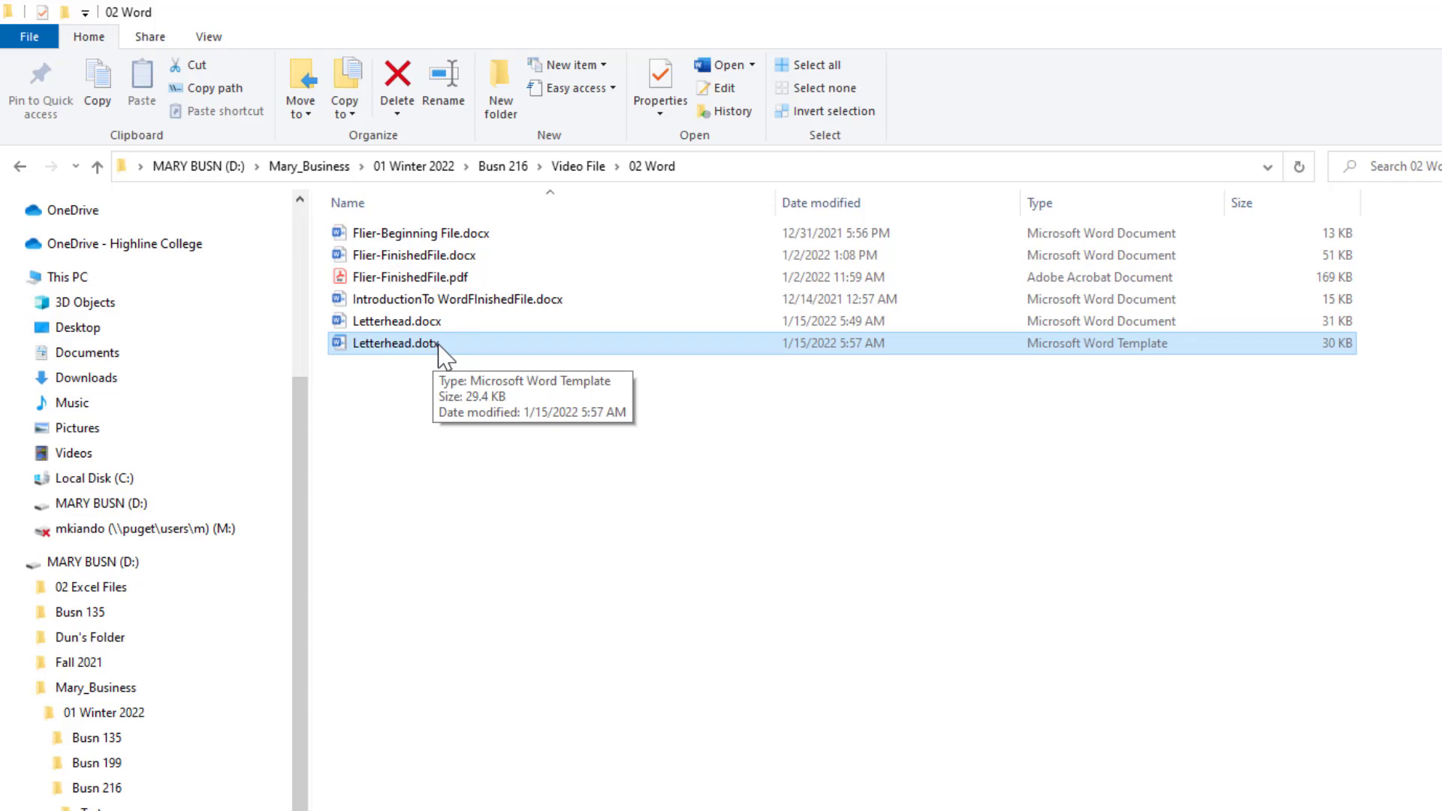
{"action": "double_click", "coordinate": [439, 345]}
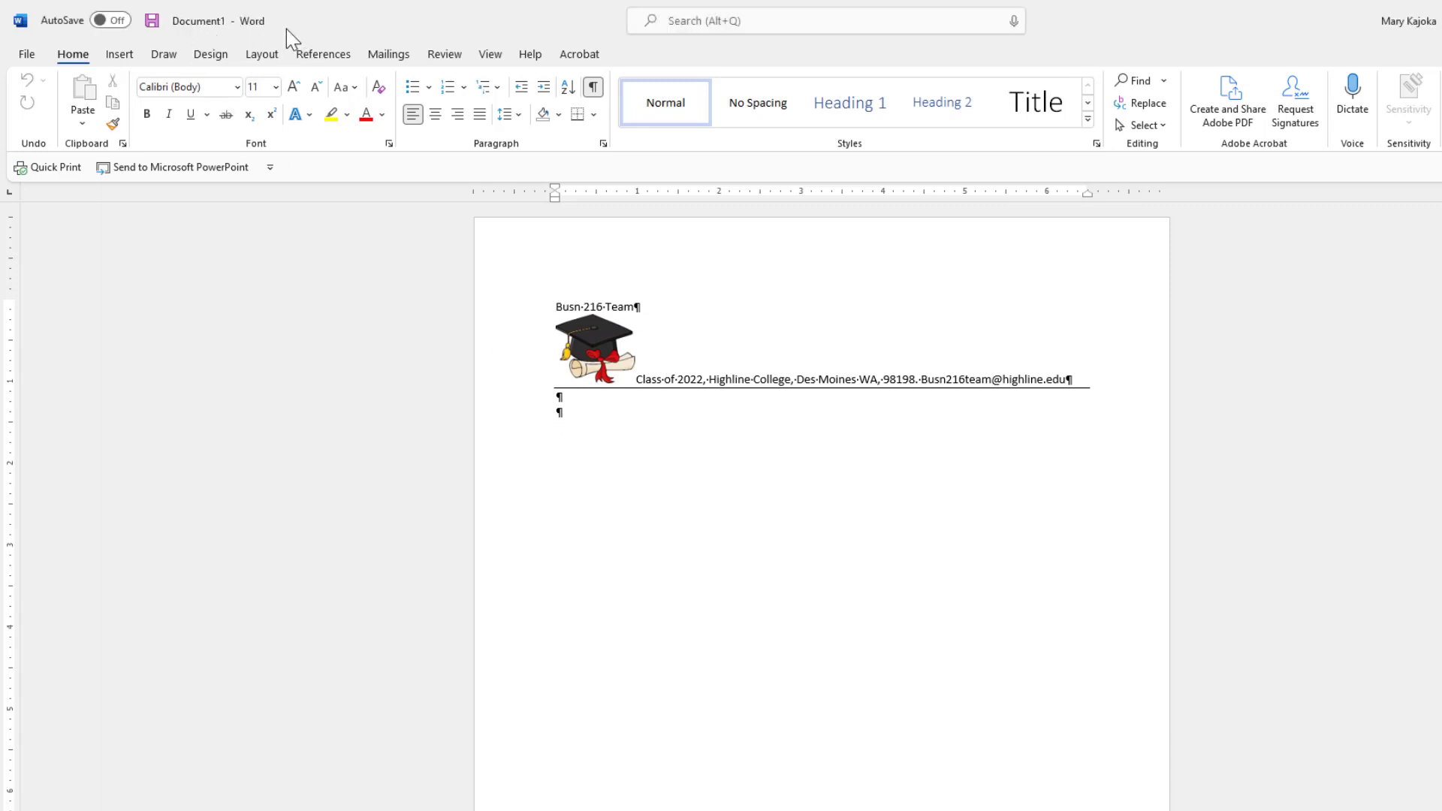
{"action": "left_click", "coordinate": [562, 415]}
Save the new document as 'Letter To Business Department.docx' in Video File > 02 Word.
{"action": "key", "text": "F12"}
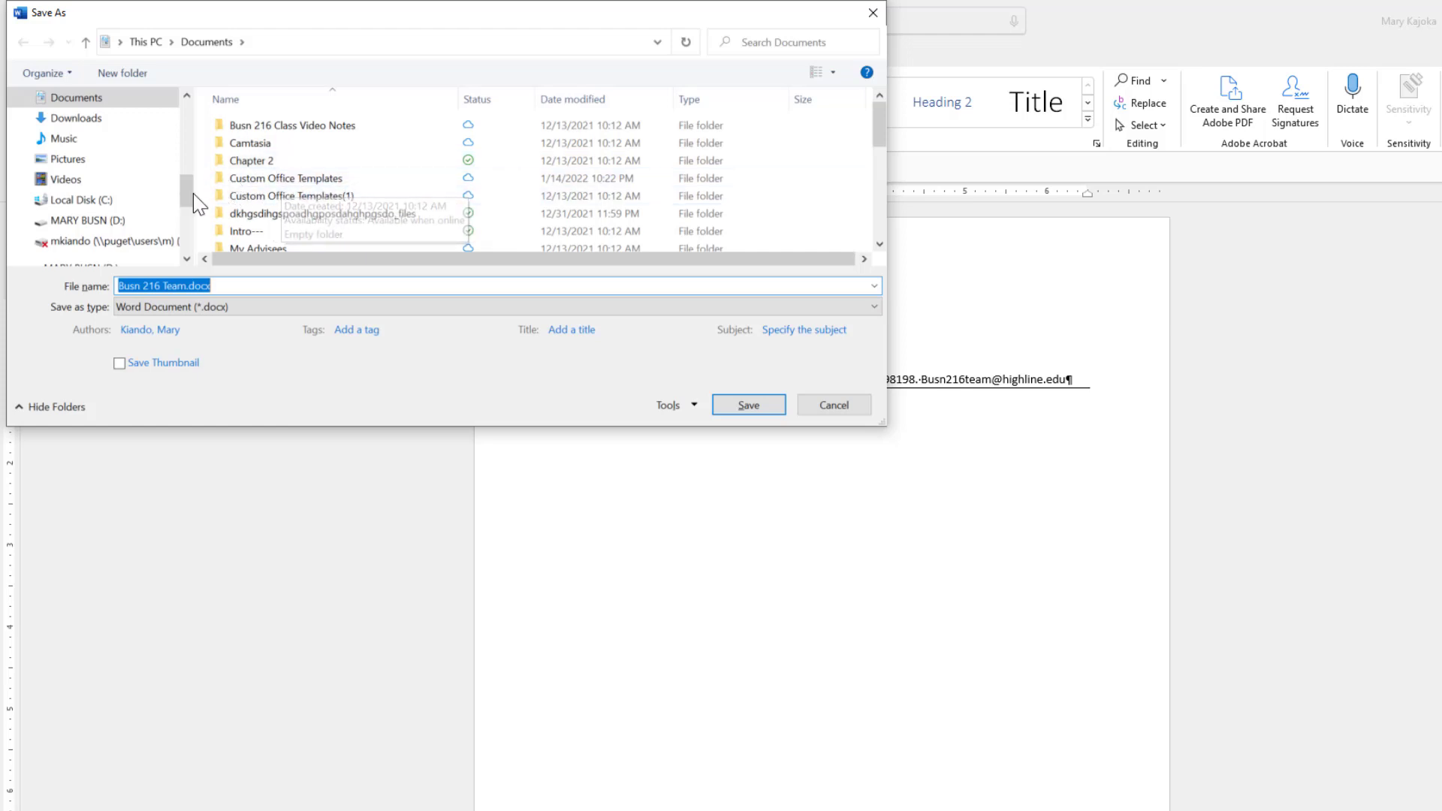
{"action": "left_click_drag", "start_coordinate": [188, 194], "coordinate": [188, 226]}
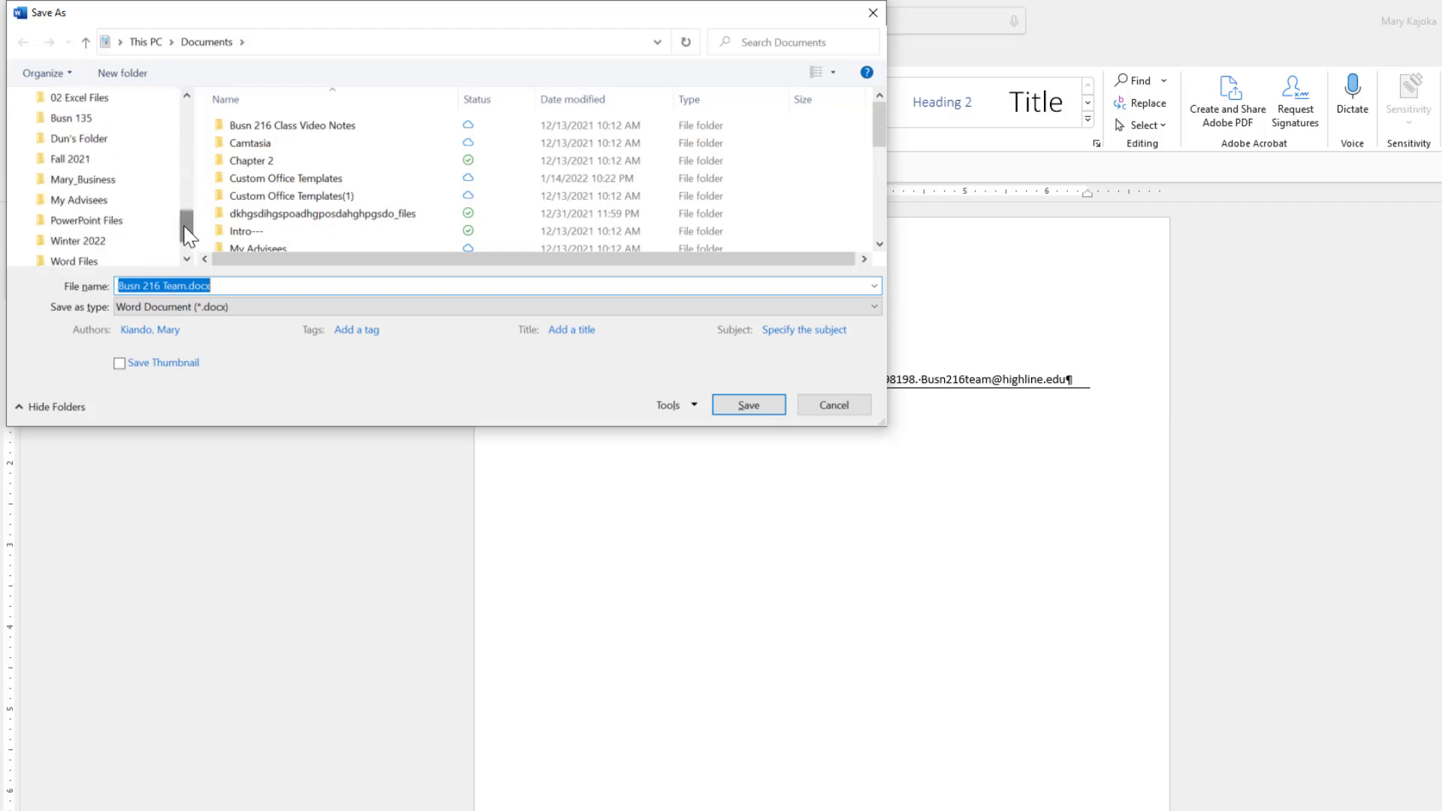
{"action": "left_click", "coordinate": [56, 184]}
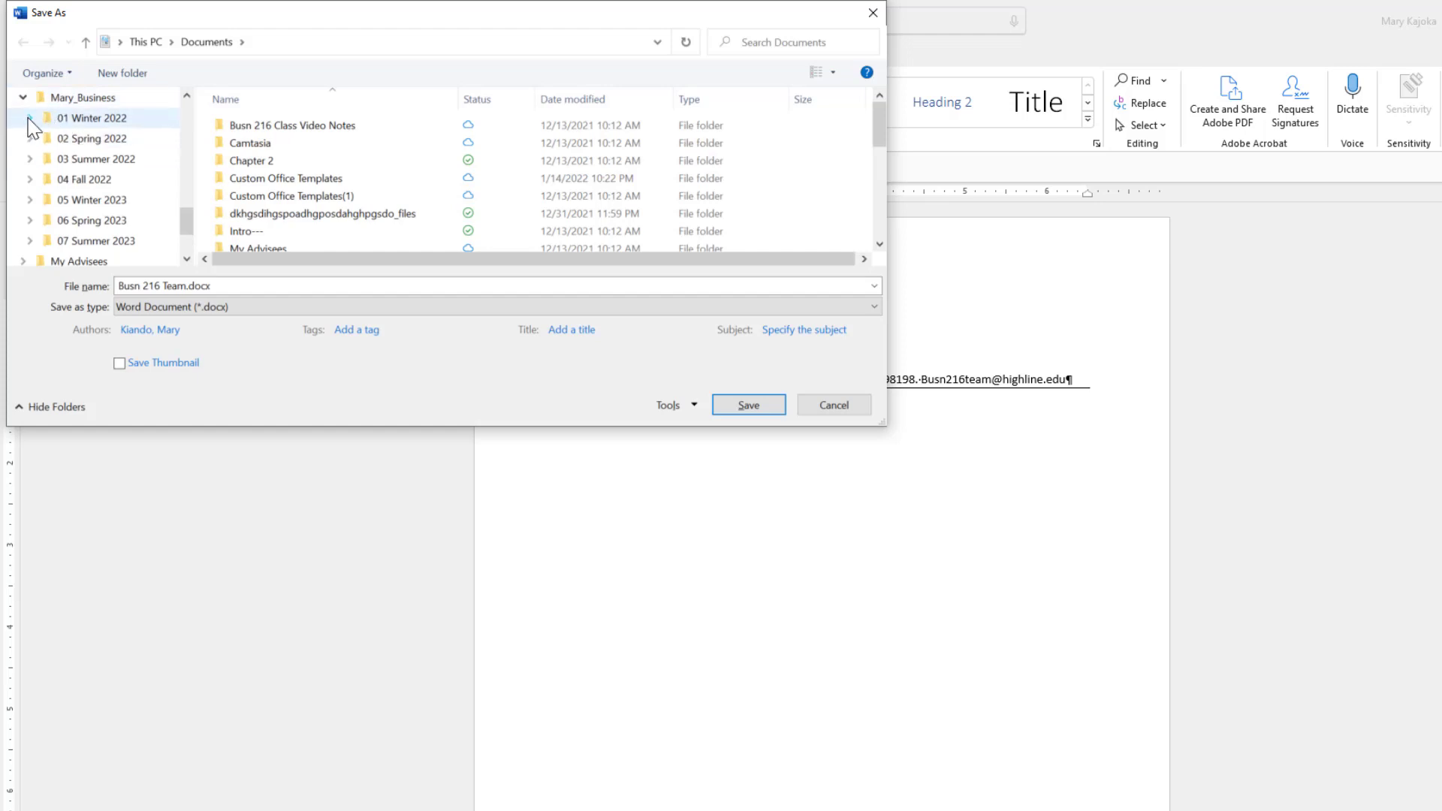
{"action": "left_click", "coordinate": [30, 119]}
{"action": "left_click", "coordinate": [36, 178]}
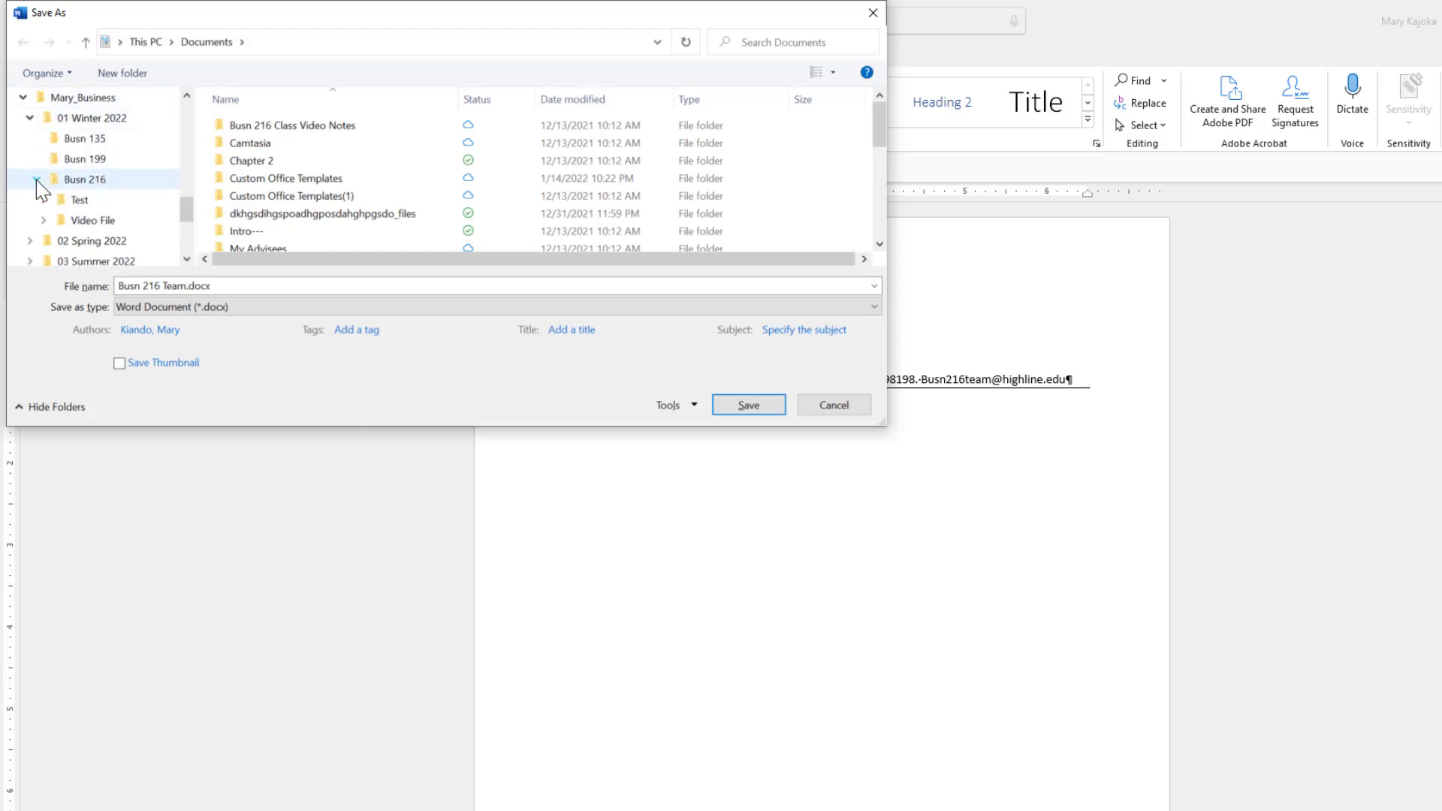
{"action": "left_click", "coordinate": [43, 220]}
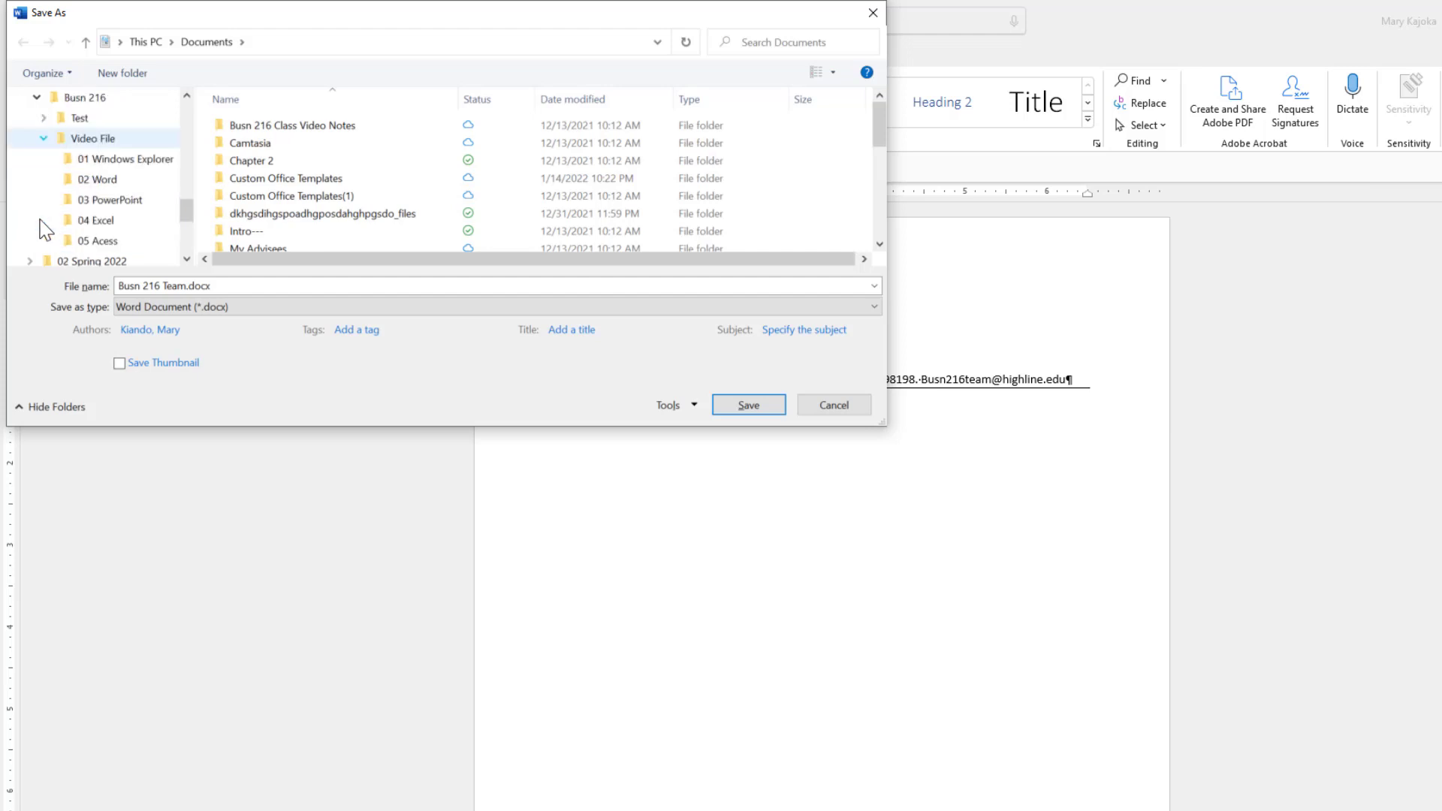
{"action": "left_click", "coordinate": [105, 180]}
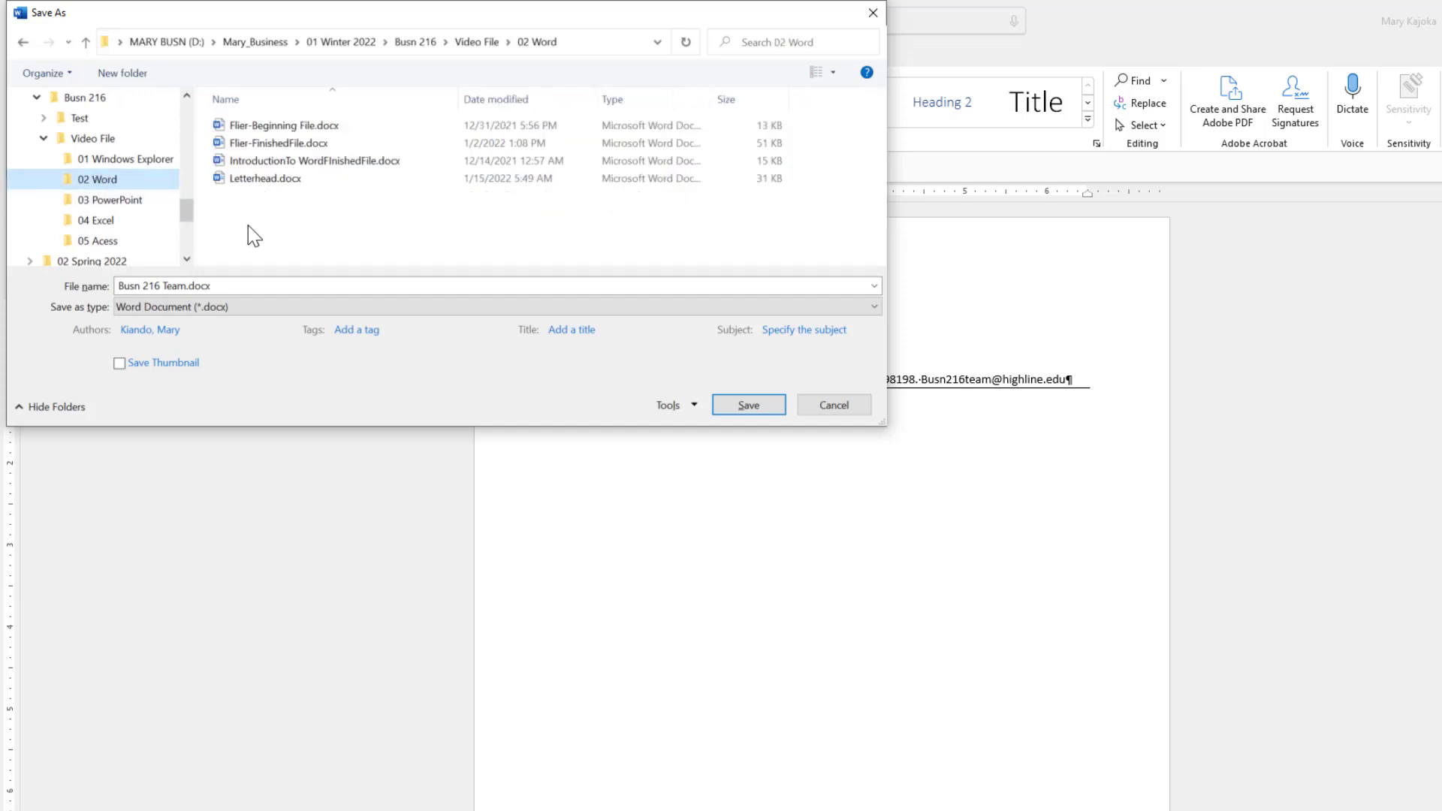
{"action": "left_click", "coordinate": [226, 286]}
{"action": "type", "text": "Letter To Business Department"}
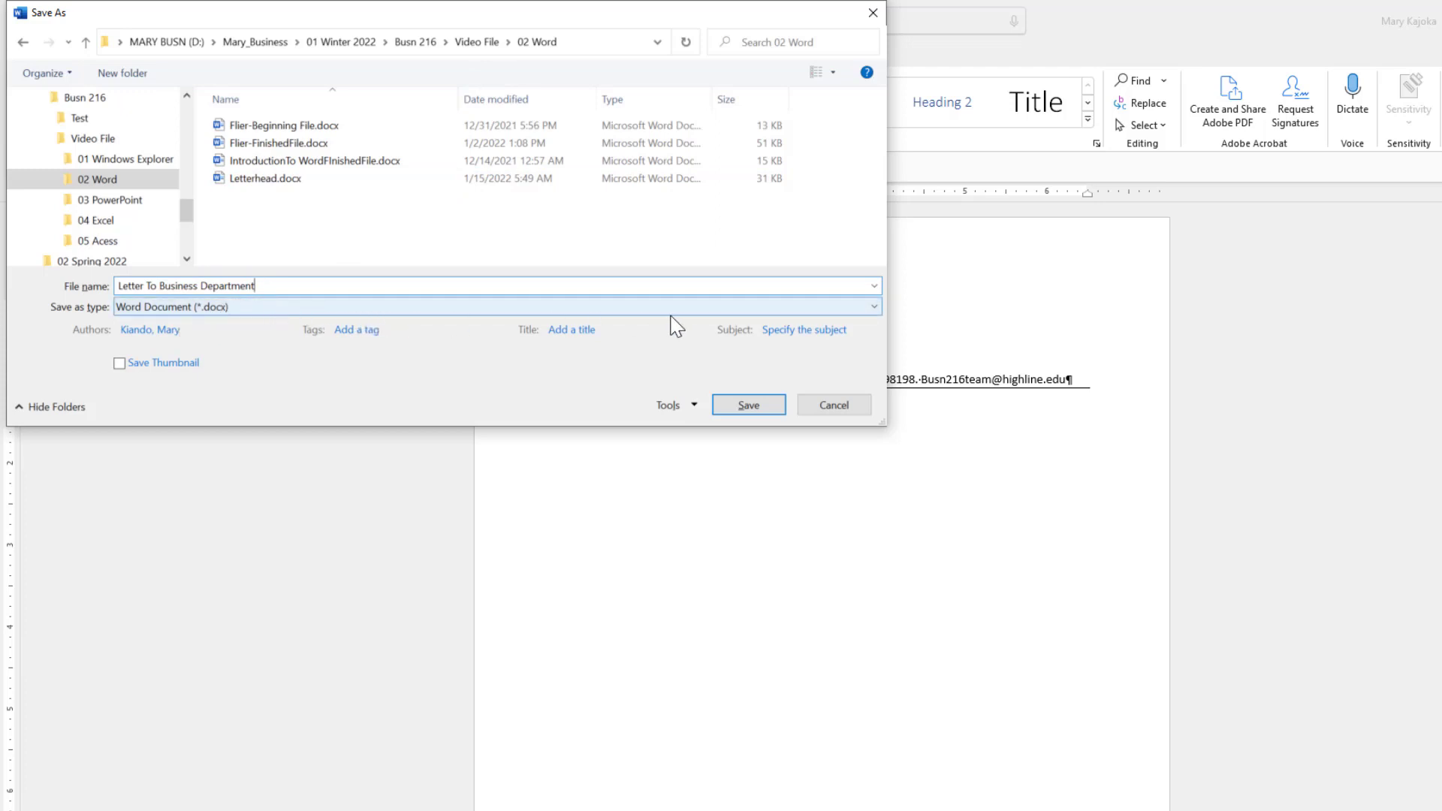
{"action": "left_click", "coordinate": [749, 405]}
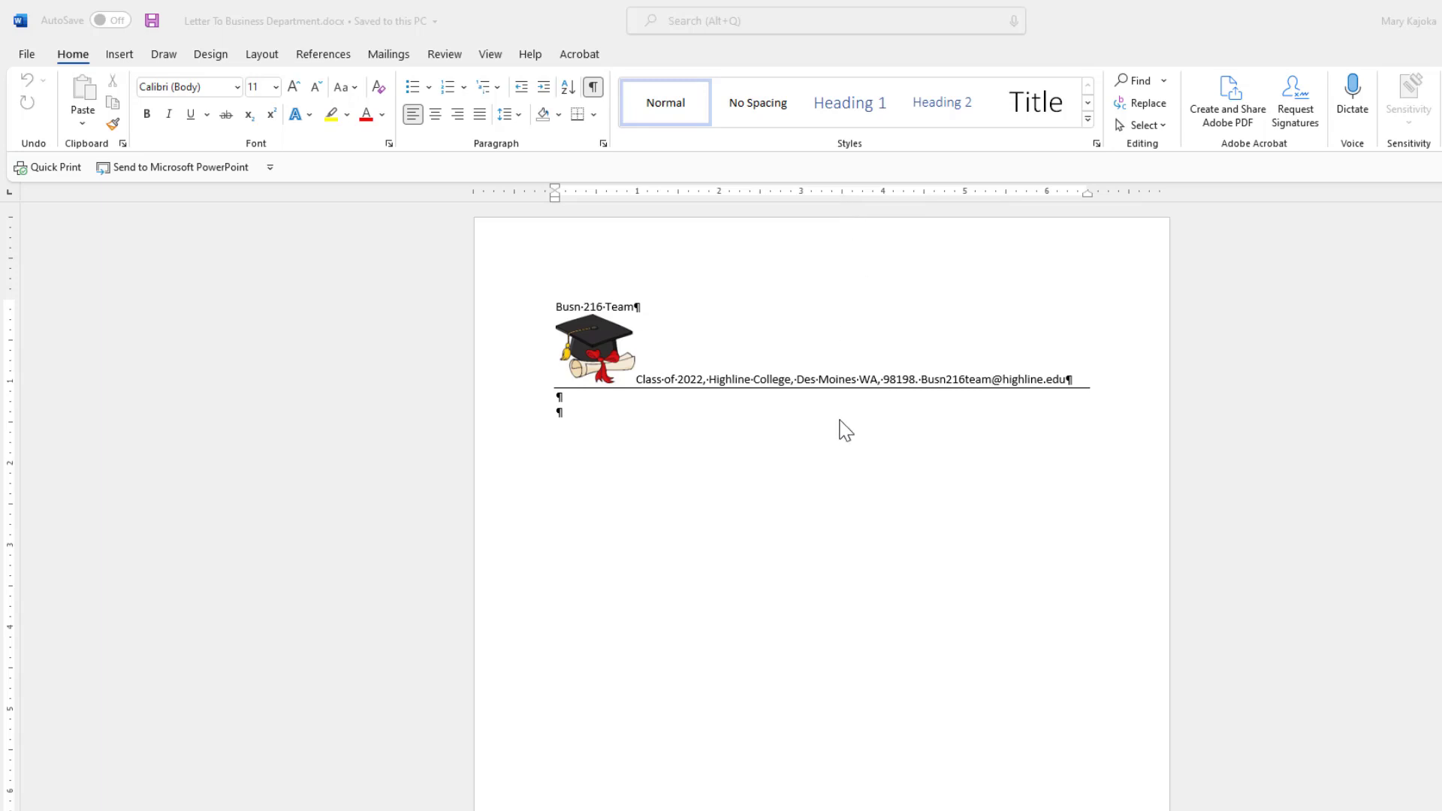
Add empty lines below the letterhead, then remove the extra ones.
{"action": "left_click", "coordinate": [559, 406]}
{"action": "key", "text": "Return"}
{"action": "key", "text": "Return"}
{"action": "key", "text": "Return"}
{"action": "key", "text": "Return"}
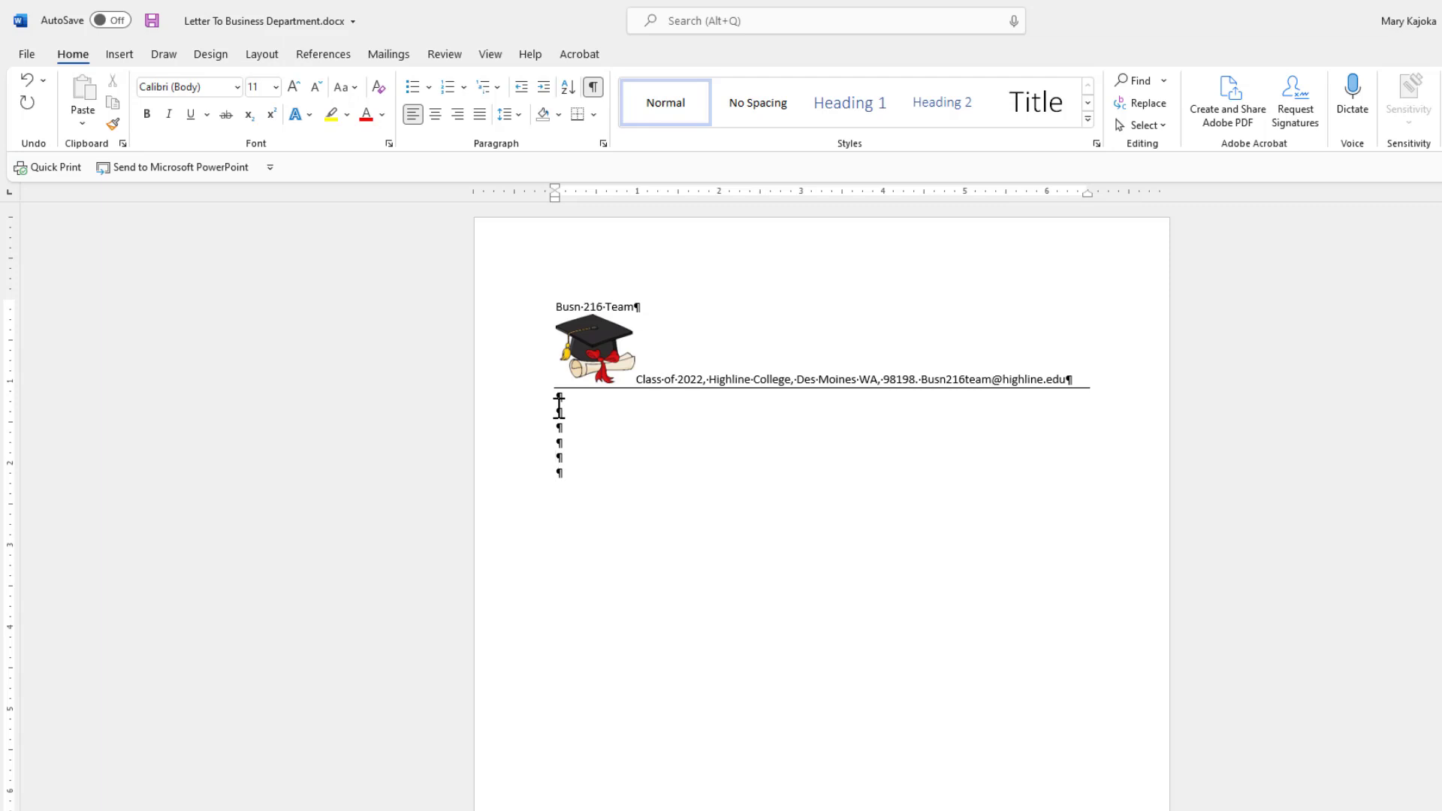
{"action": "key", "text": "BackSpace"}
{"action": "key", "text": "BackSpace"}
{"action": "key", "text": "BackSpace"}
{"action": "key", "text": "BackSpace"}
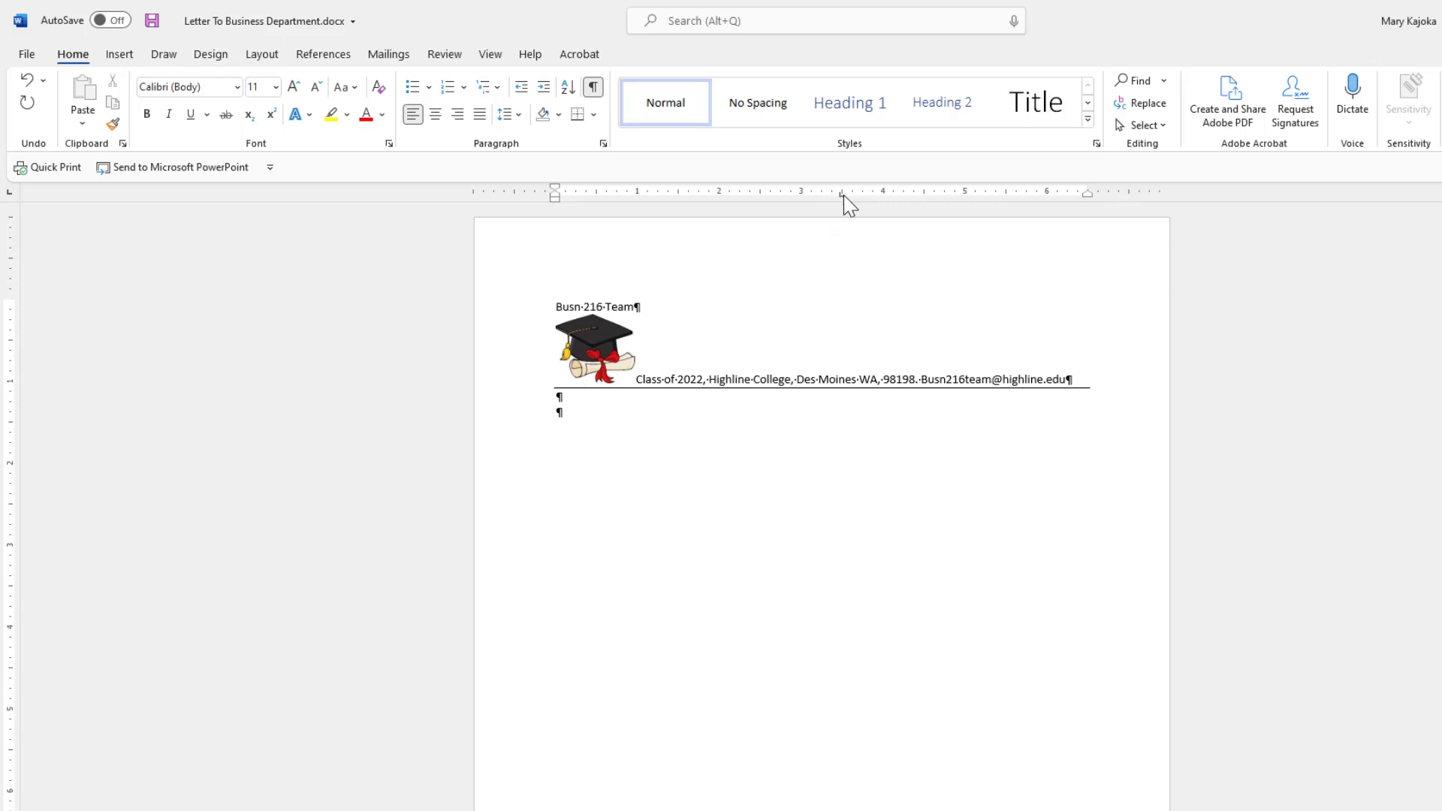
Try tabbing the empty line to 3.5", then undo the tab and drag the old tab stop off the ruler.
{"action": "left_click", "coordinate": [491, 60]}
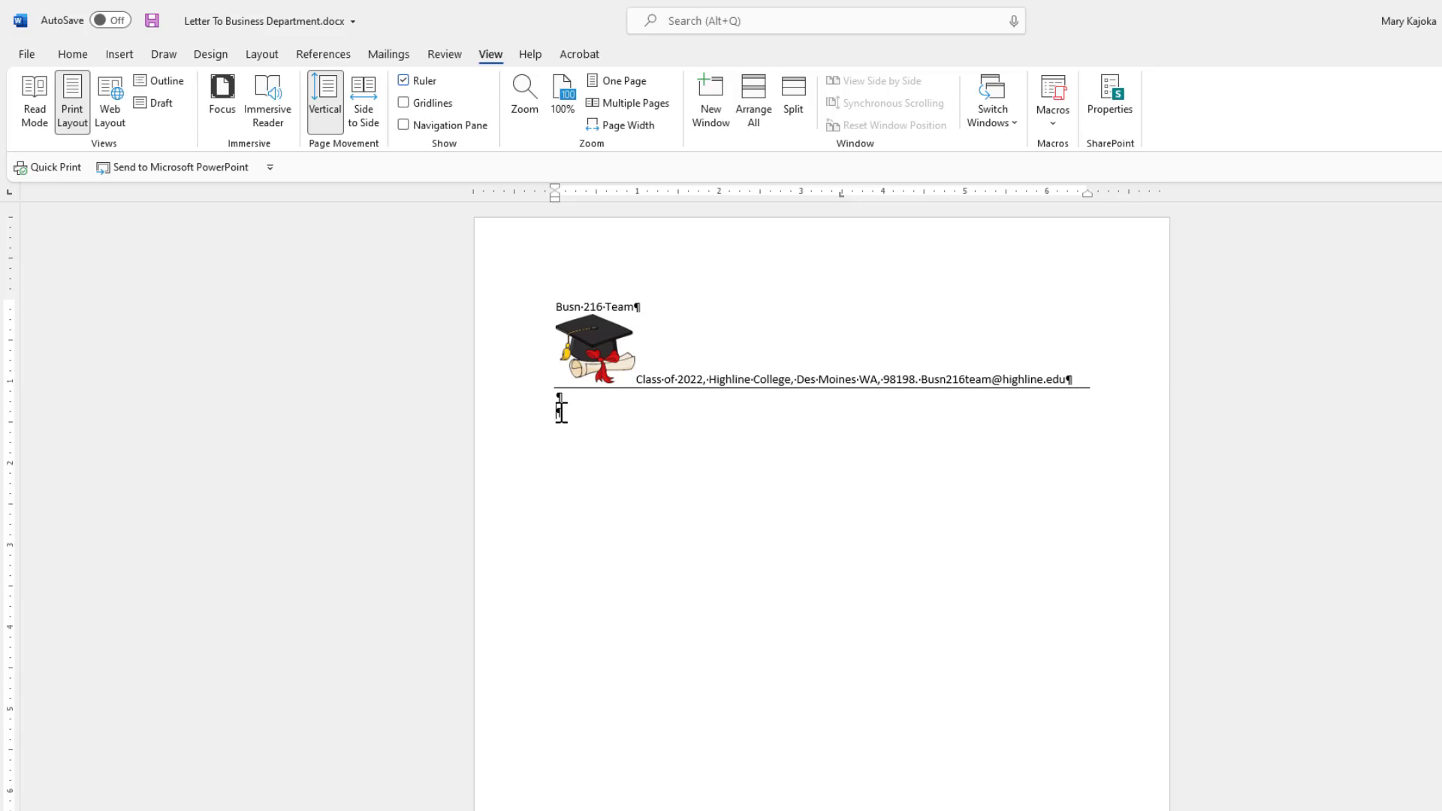
{"action": "key", "text": "Tab"}
{"action": "key", "text": "BackSpace"}
{"action": "left_click_drag", "start_coordinate": [840, 193], "coordinate": [841, 204]}
{"action": "key", "text": "Tab"}
{"action": "key", "text": "Tab"}
{"action": "key", "text": "Tab"}
{"action": "key", "text": "Tab"}
{"action": "key", "text": "Tab"}
{"action": "key", "text": "Tab"}
{"action": "key", "text": "ctrl+z"}
{"action": "left_click", "coordinate": [71, 56]}
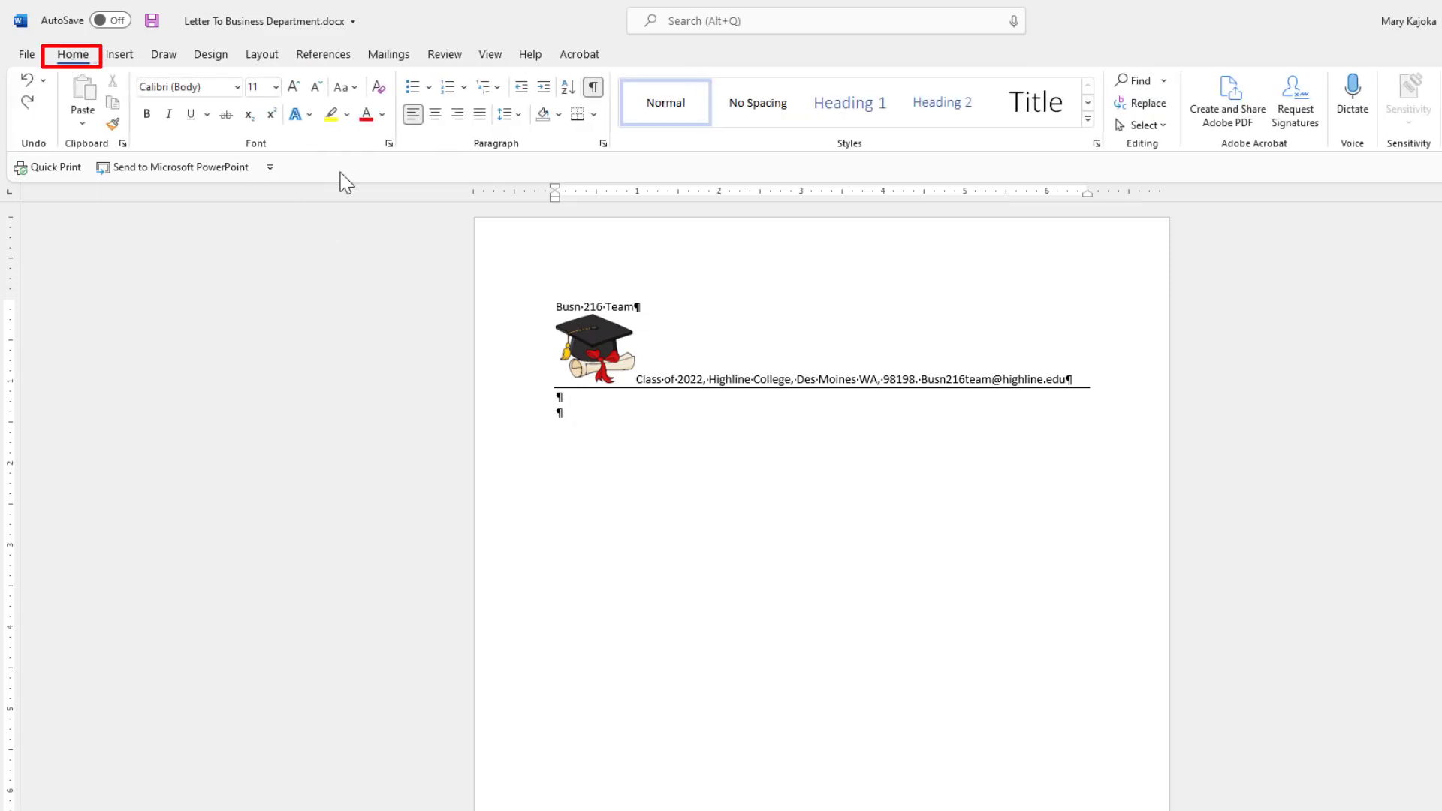
Set a 3.5" tab stop in the Paragraph Tabs dialog and tab the second empty line to it.
{"action": "left_click", "coordinate": [603, 144]}
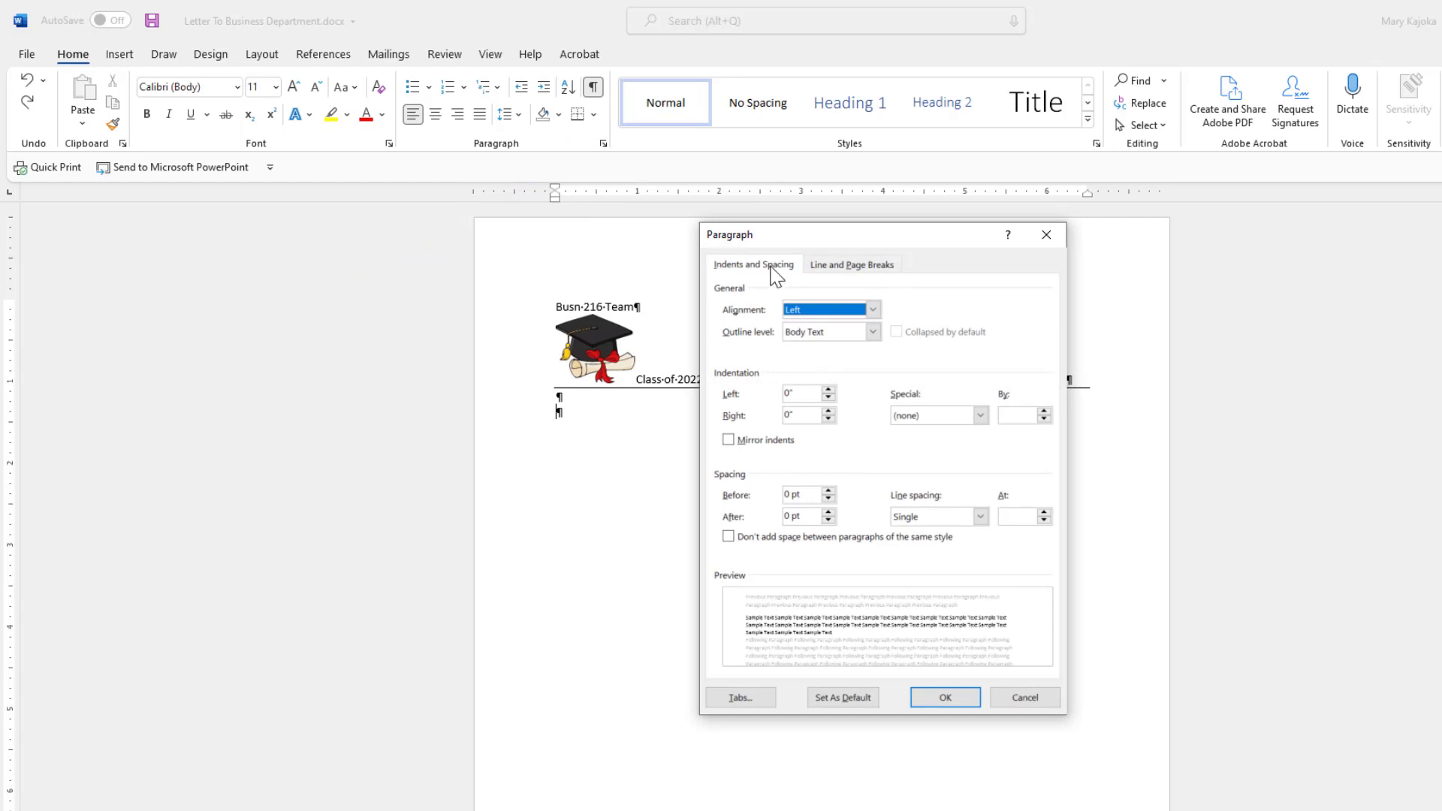
{"action": "left_click", "coordinate": [741, 698]}
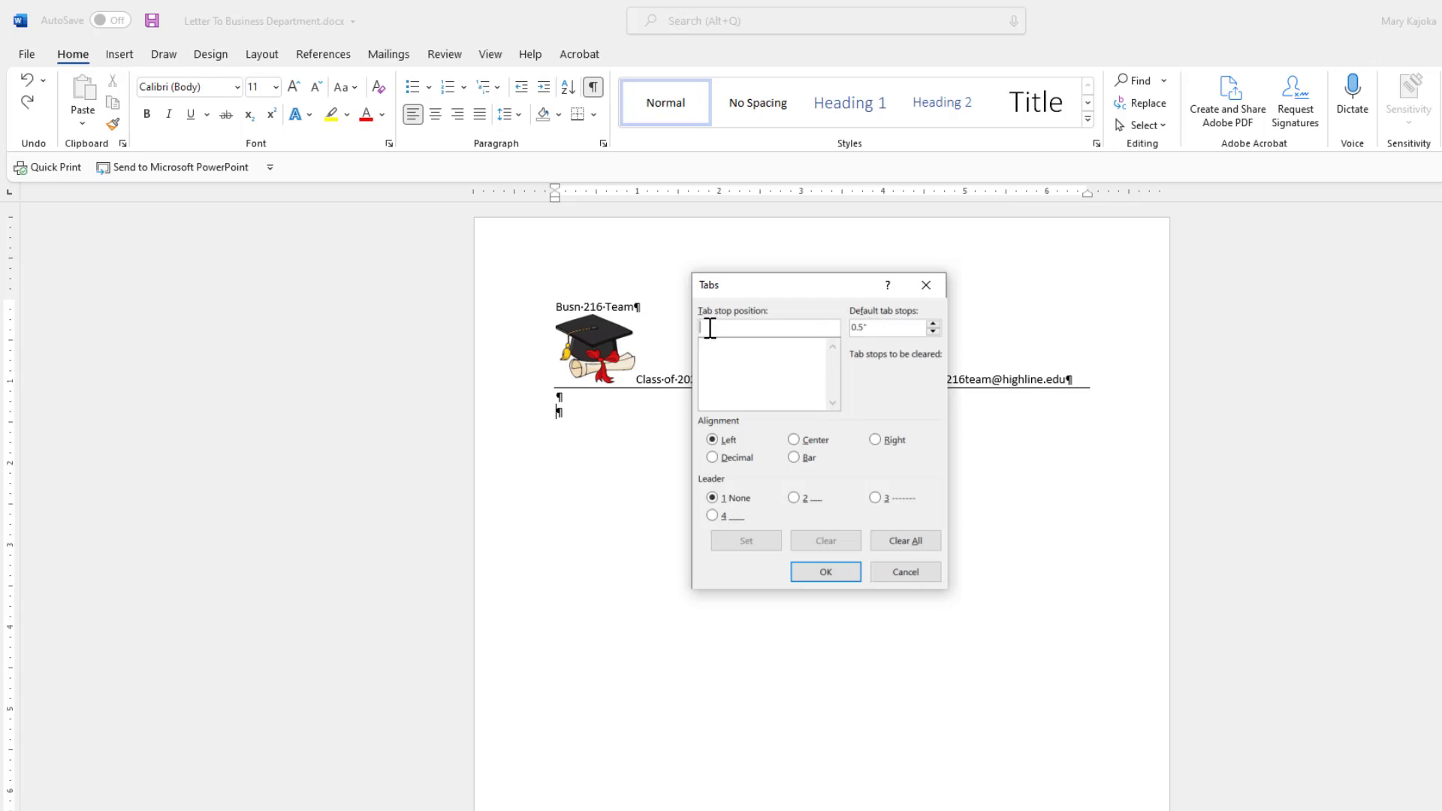
{"action": "type", "text": "3.5"}
{"action": "left_click", "coordinate": [826, 572]}
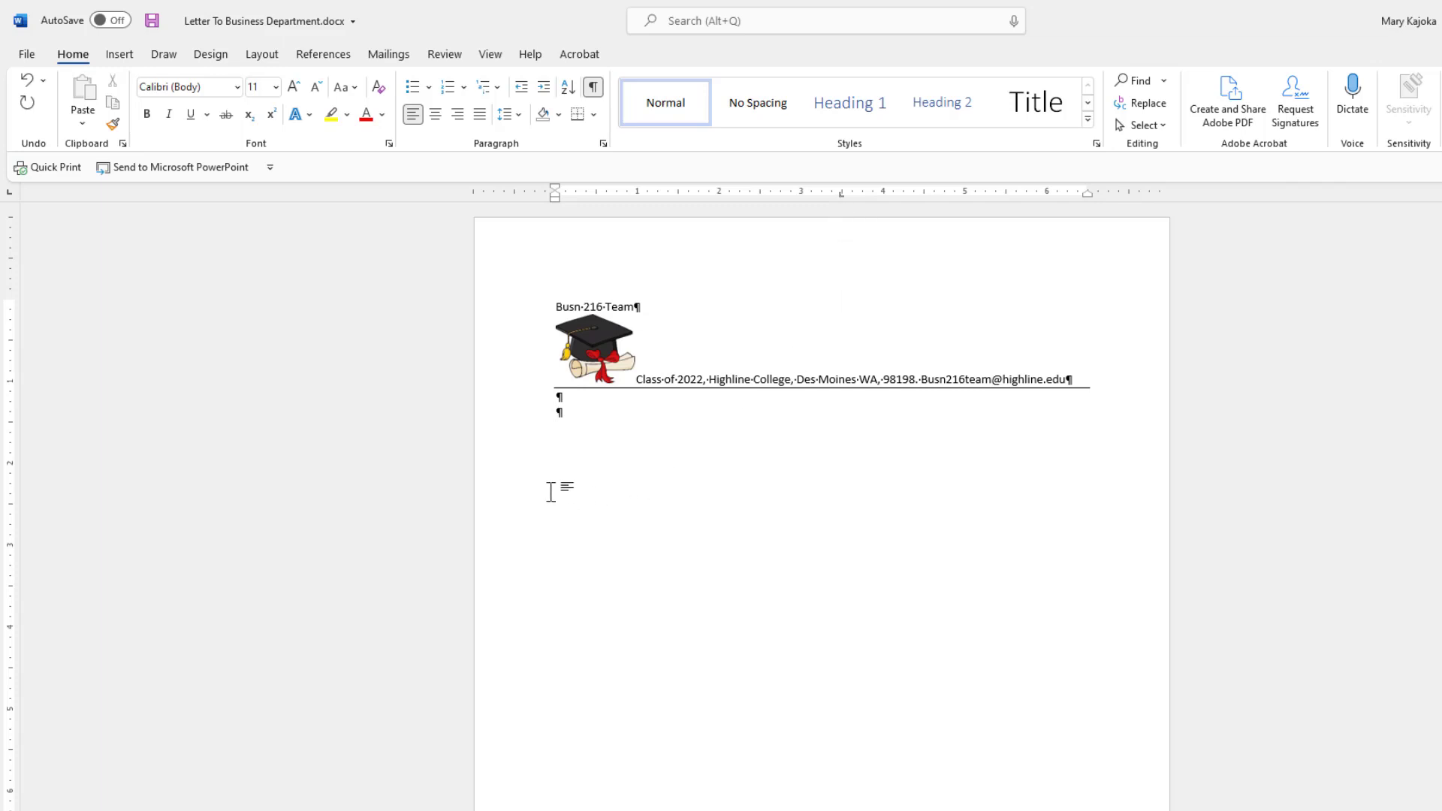
{"action": "key", "text": "Tab"}
{"action": "left_click", "coordinate": [120, 57]}
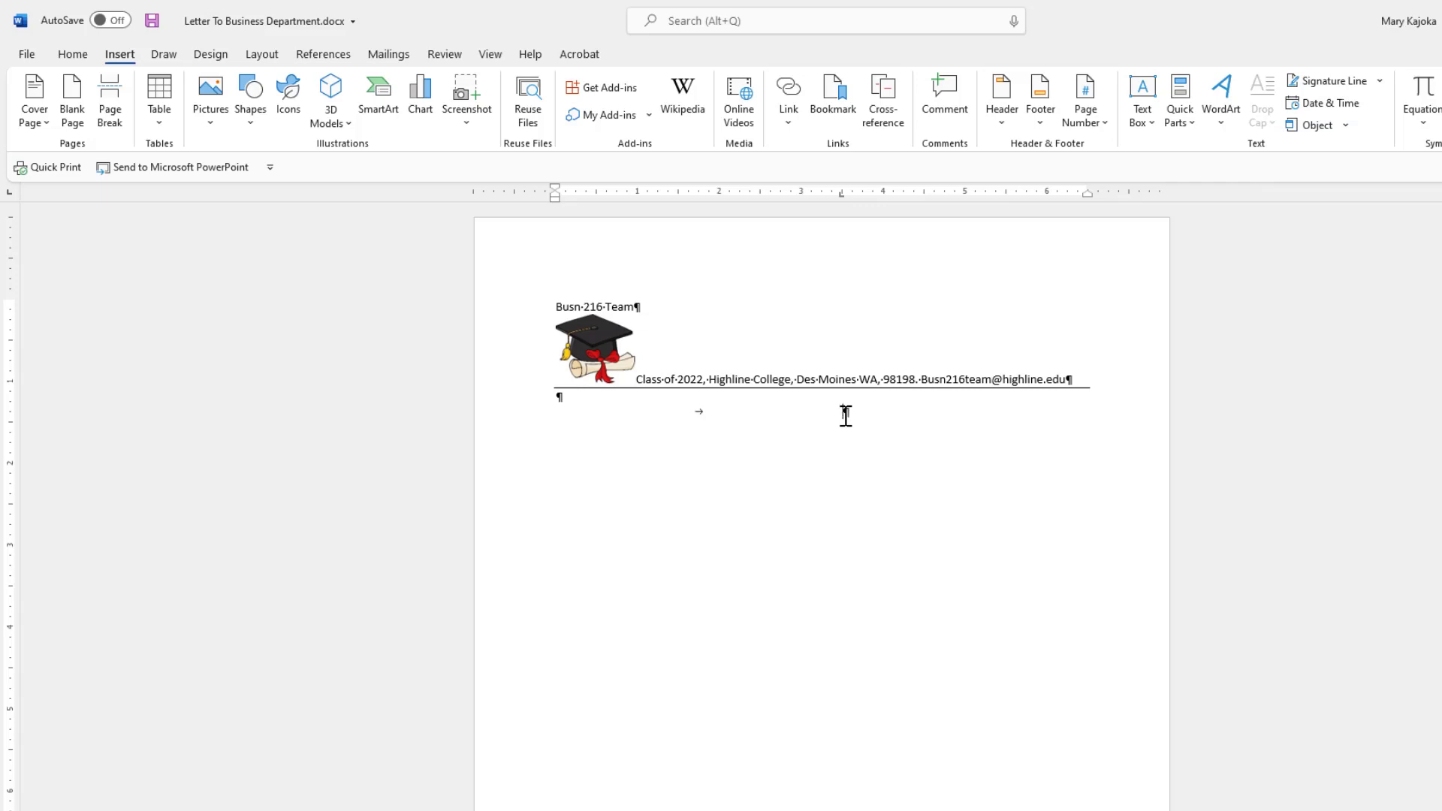
Insert an auto-updating date in the 'Saturday, January 15, 2022' format and update the field.
{"action": "key", "text": "alt"}
{"action": "key", "text": "n"}
{"action": "key", "text": "d"}
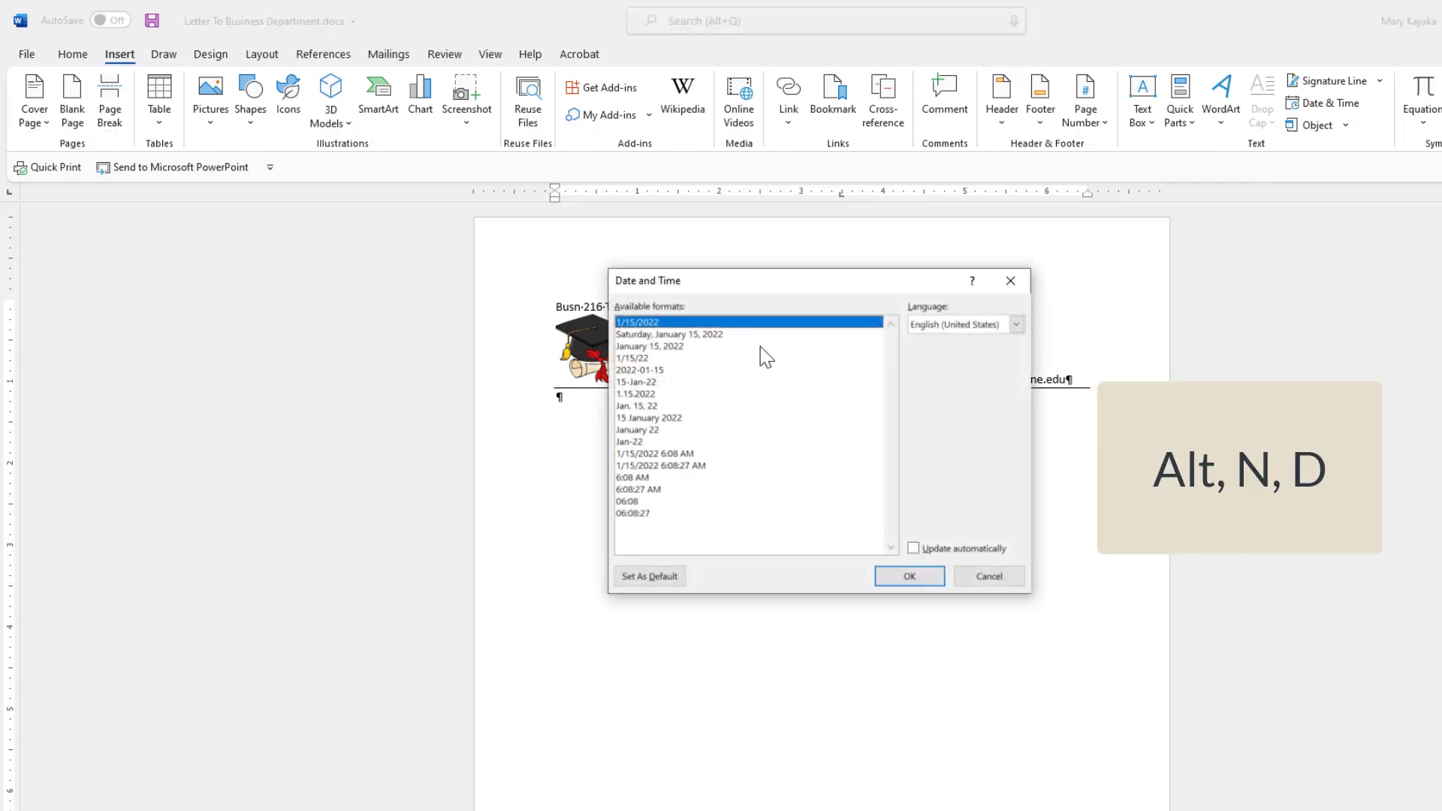
{"action": "left_click", "coordinate": [656, 335]}
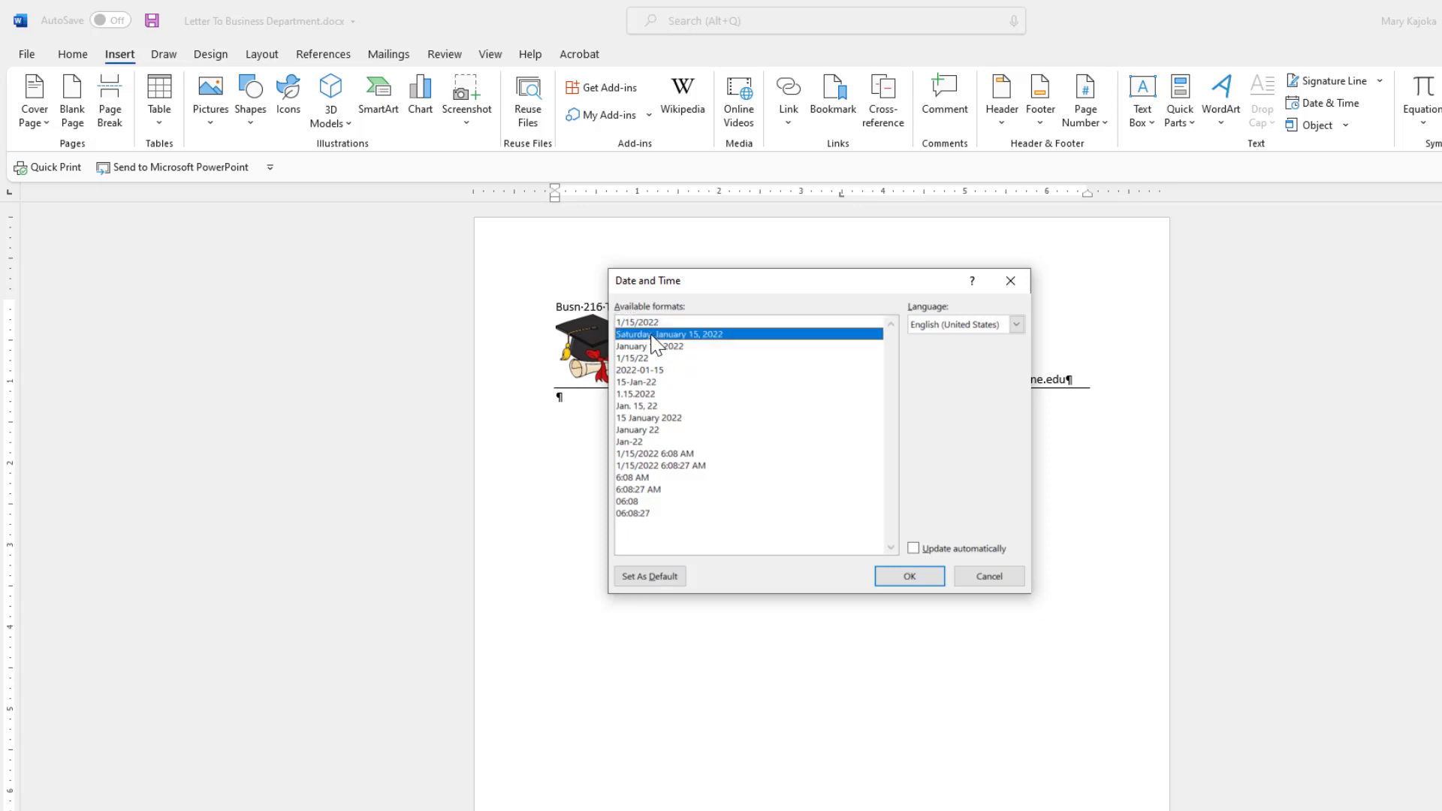
{"action": "left_click", "coordinate": [913, 551]}
{"action": "left_click", "coordinate": [909, 576]}
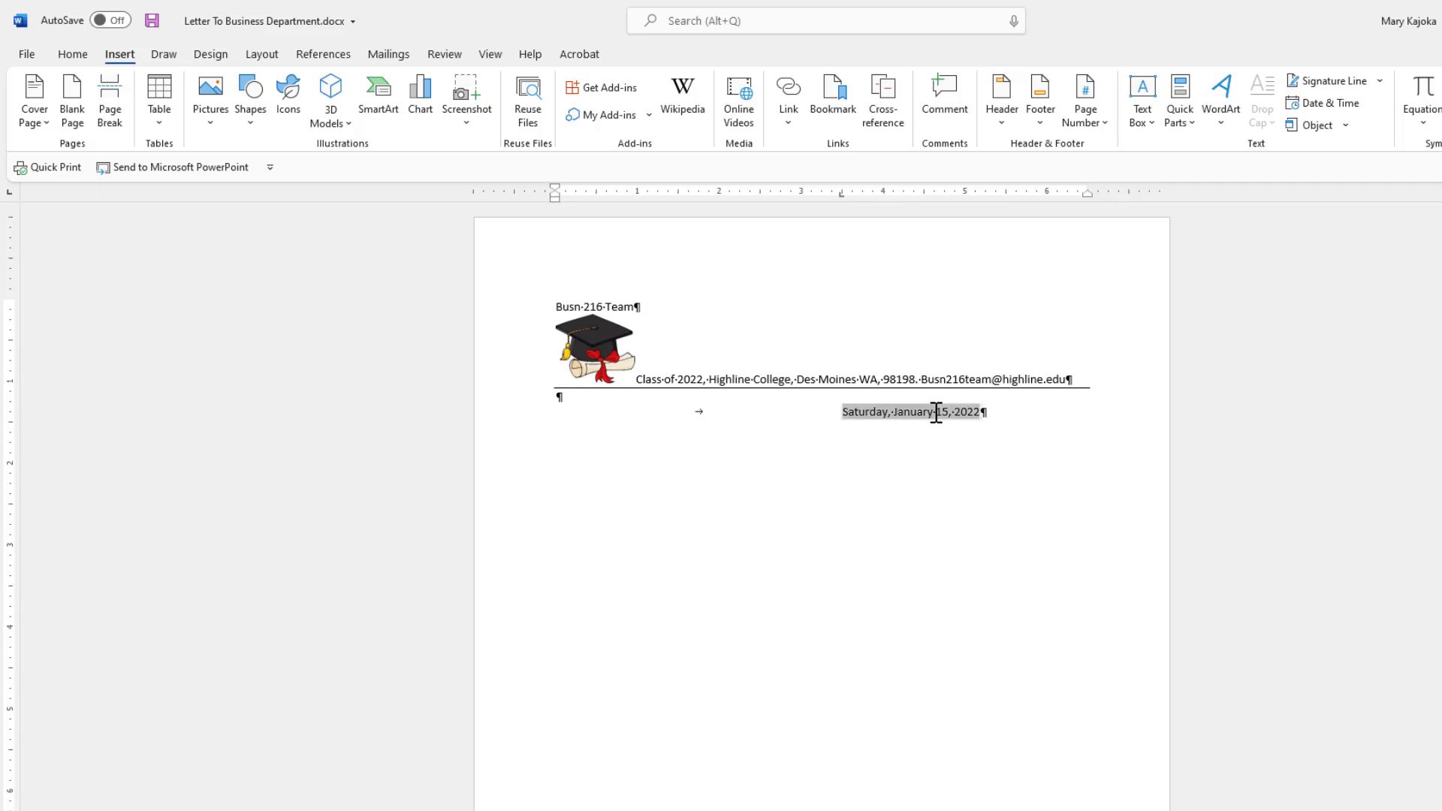
{"action": "right_click", "coordinate": [936, 412]}
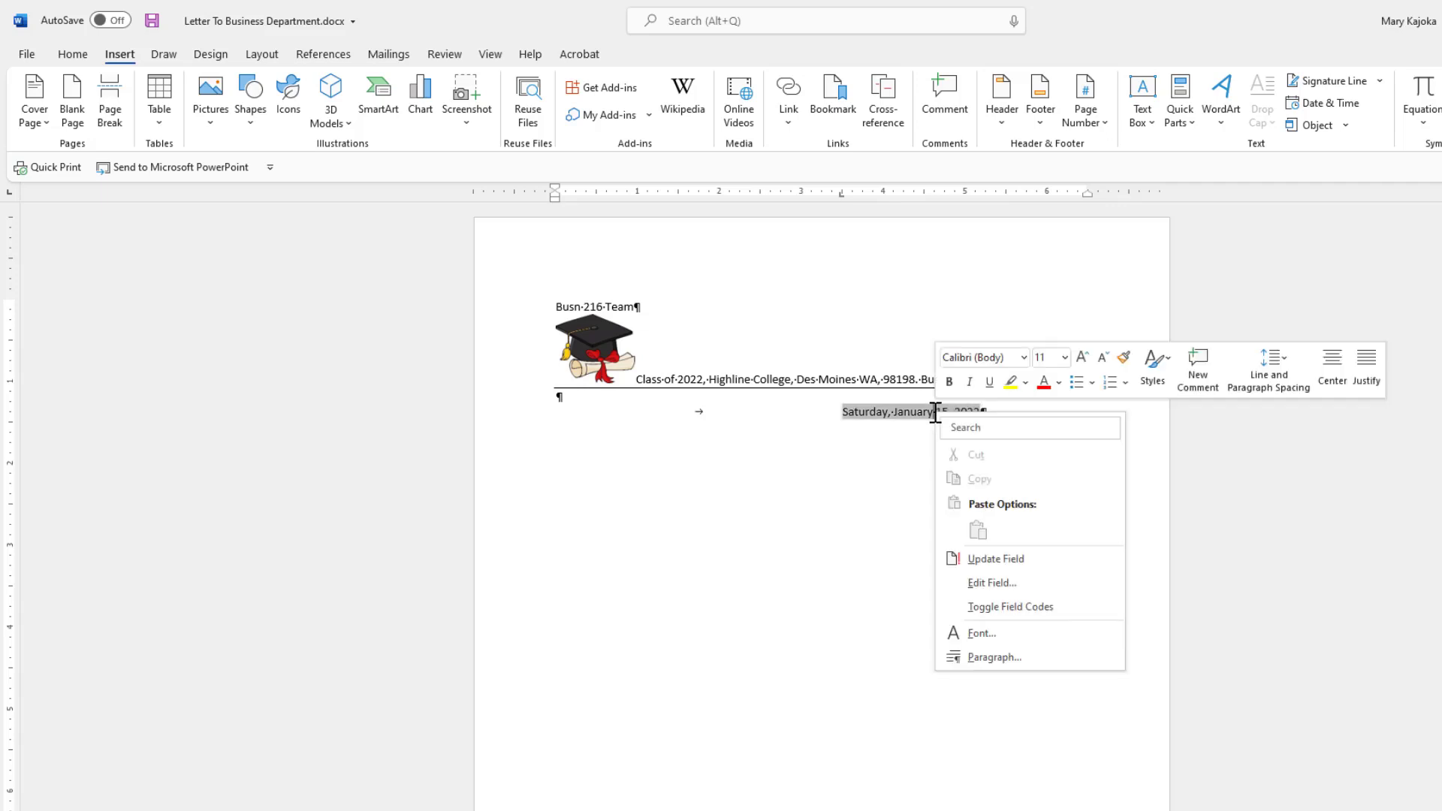
{"action": "left_click", "coordinate": [985, 559]}
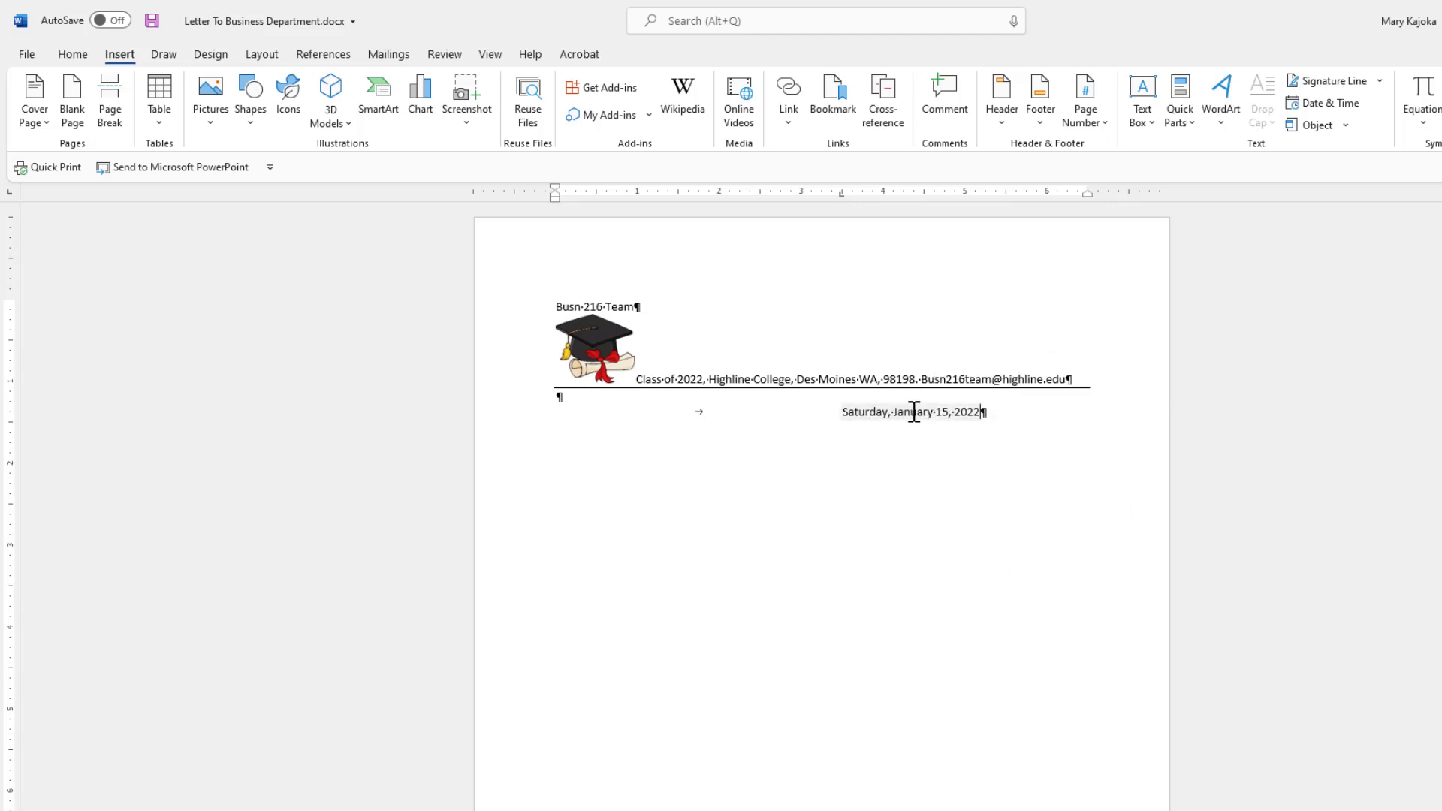
{"action": "left_click", "coordinate": [914, 411]}
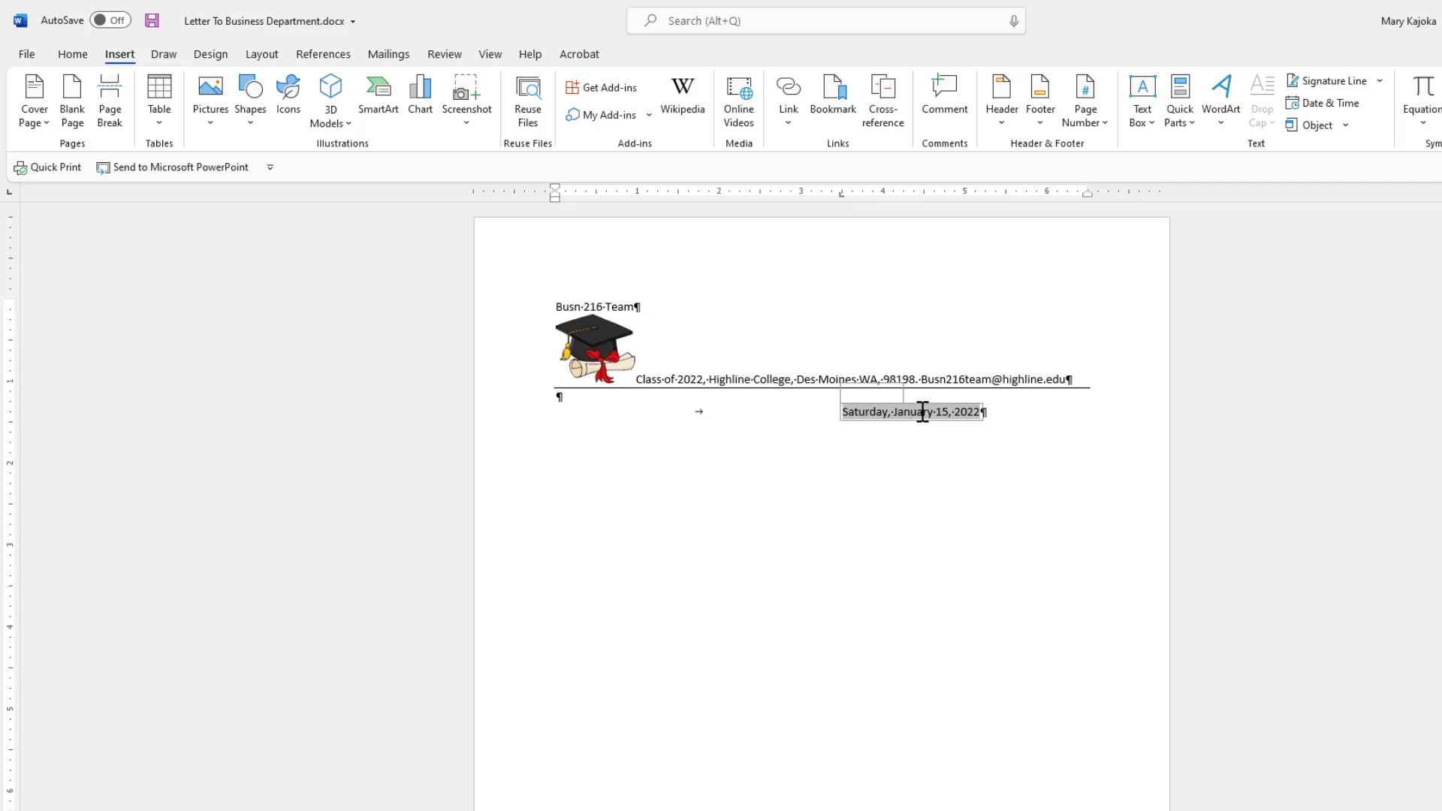
Replace the date field with a fixed 'Saturday, January 15, 2022' date, with Update automatically unticked.
{"action": "key", "text": "Delete"}
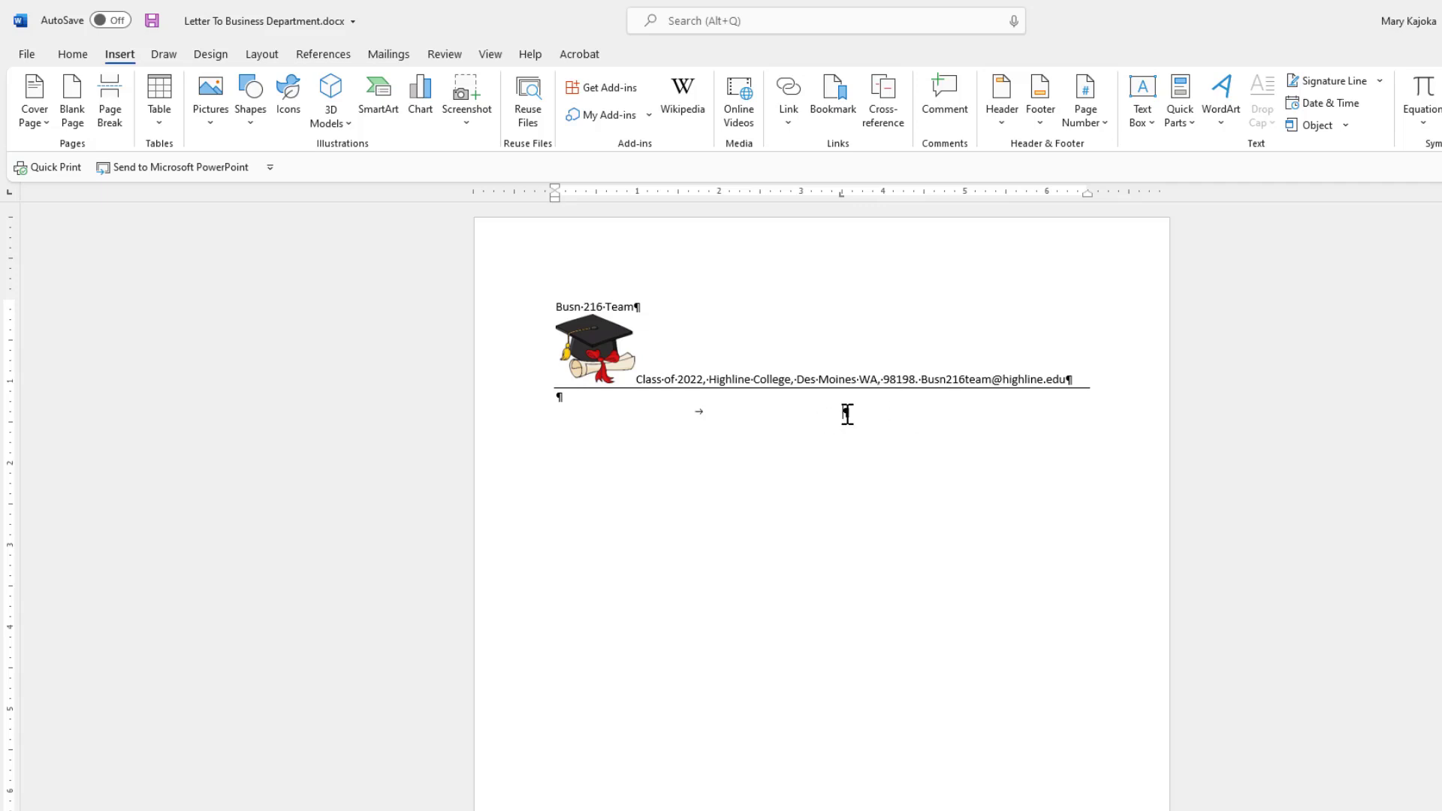
{"action": "key", "text": "alt+n"}
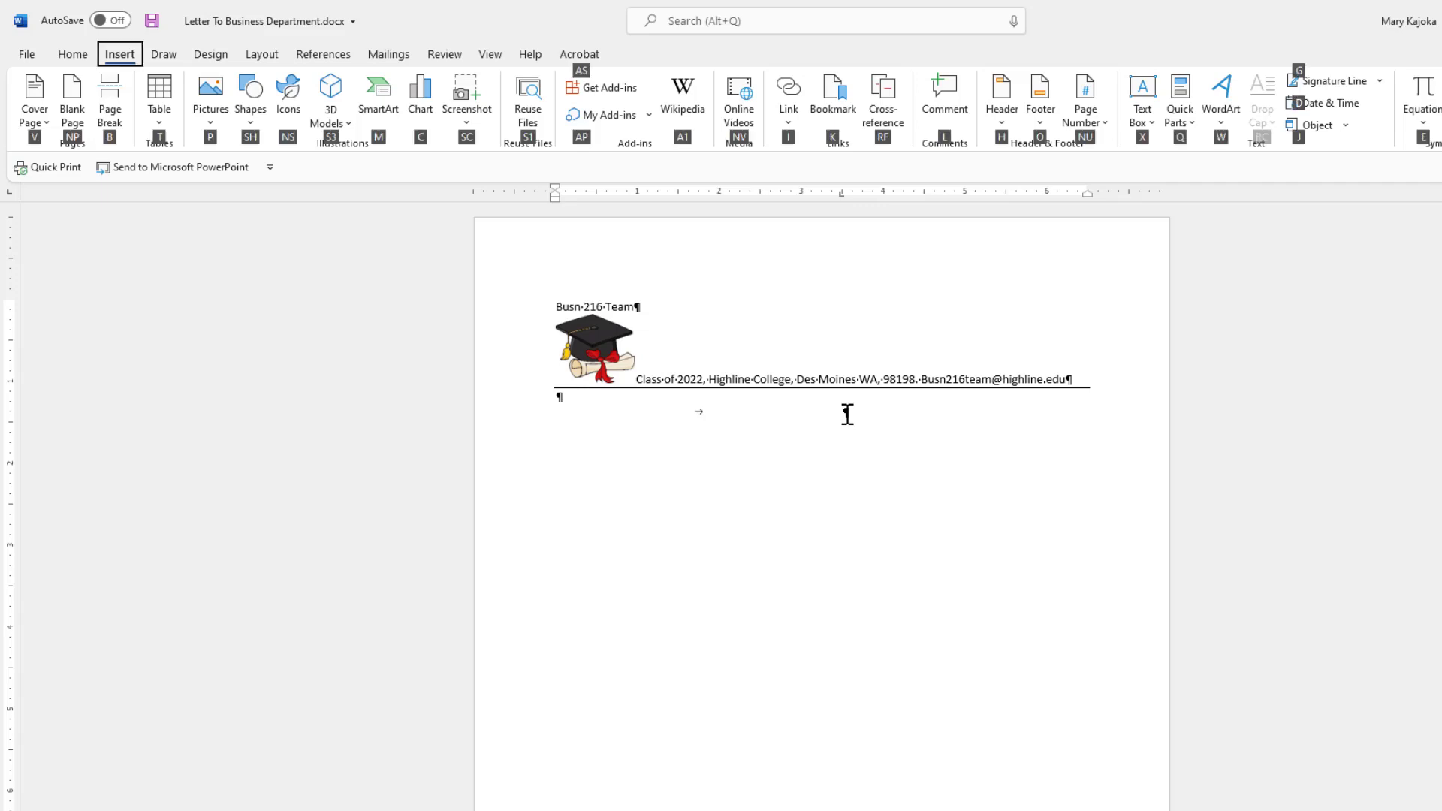
{"action": "key", "text": "d"}
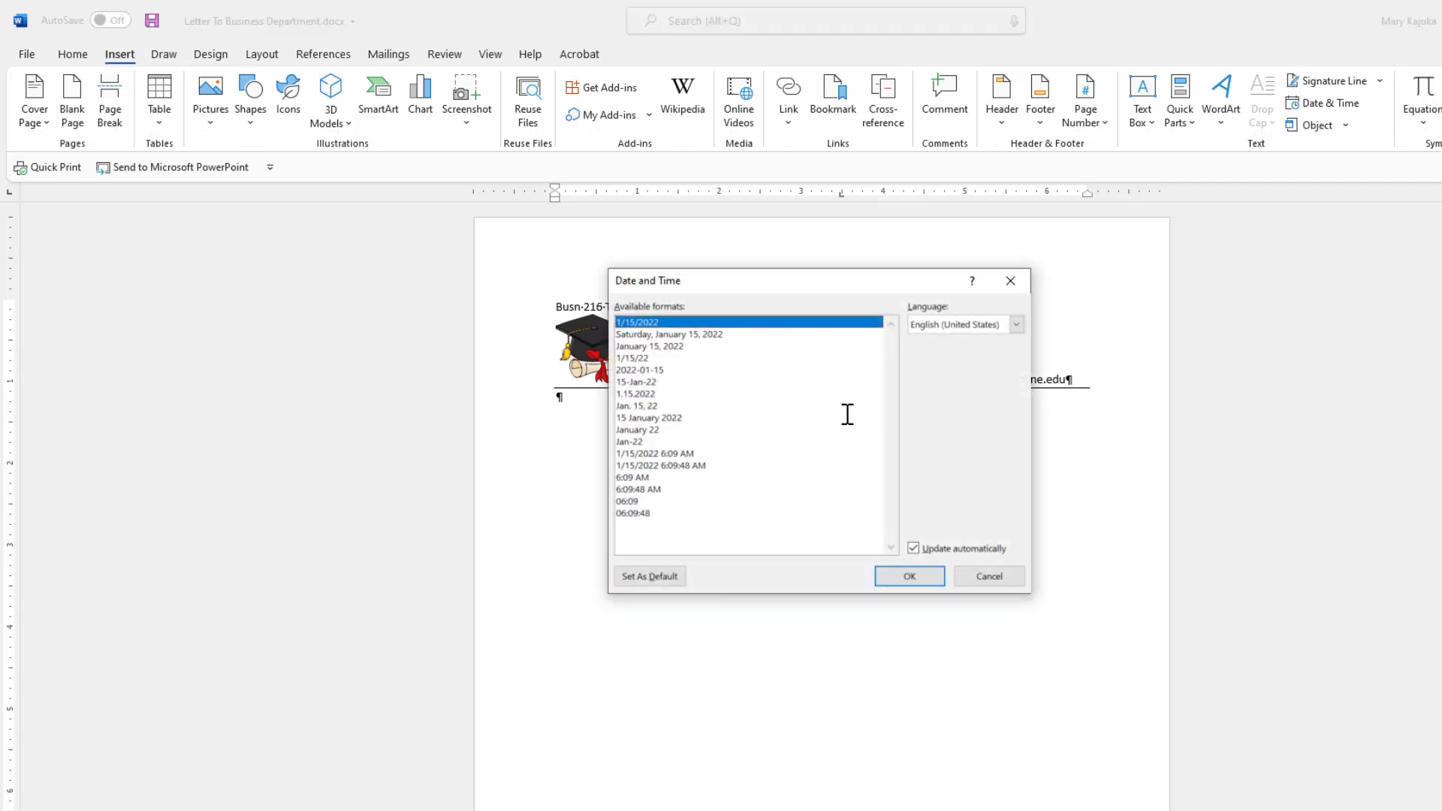
{"action": "left_click", "coordinate": [707, 336]}
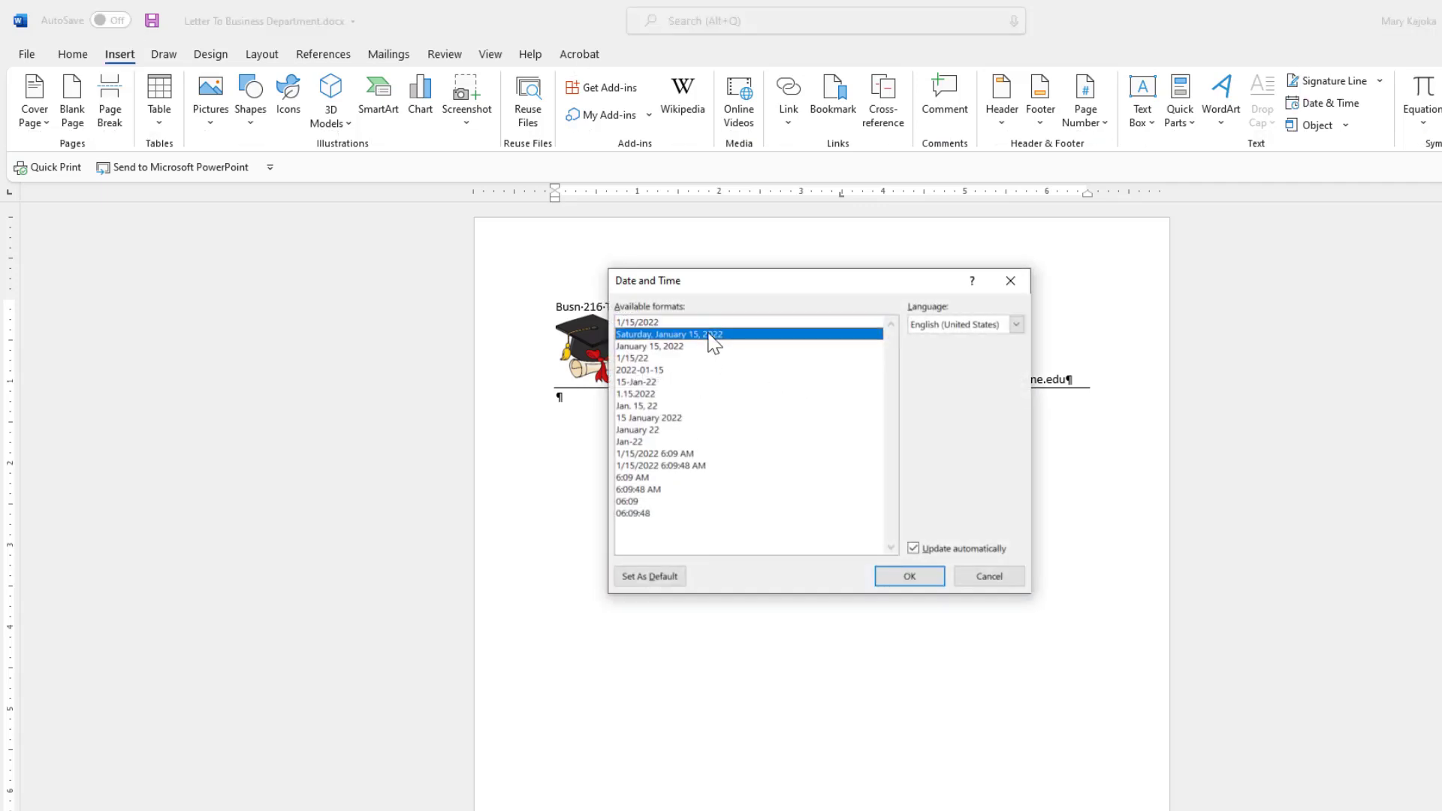
{"action": "left_click", "coordinate": [912, 549]}
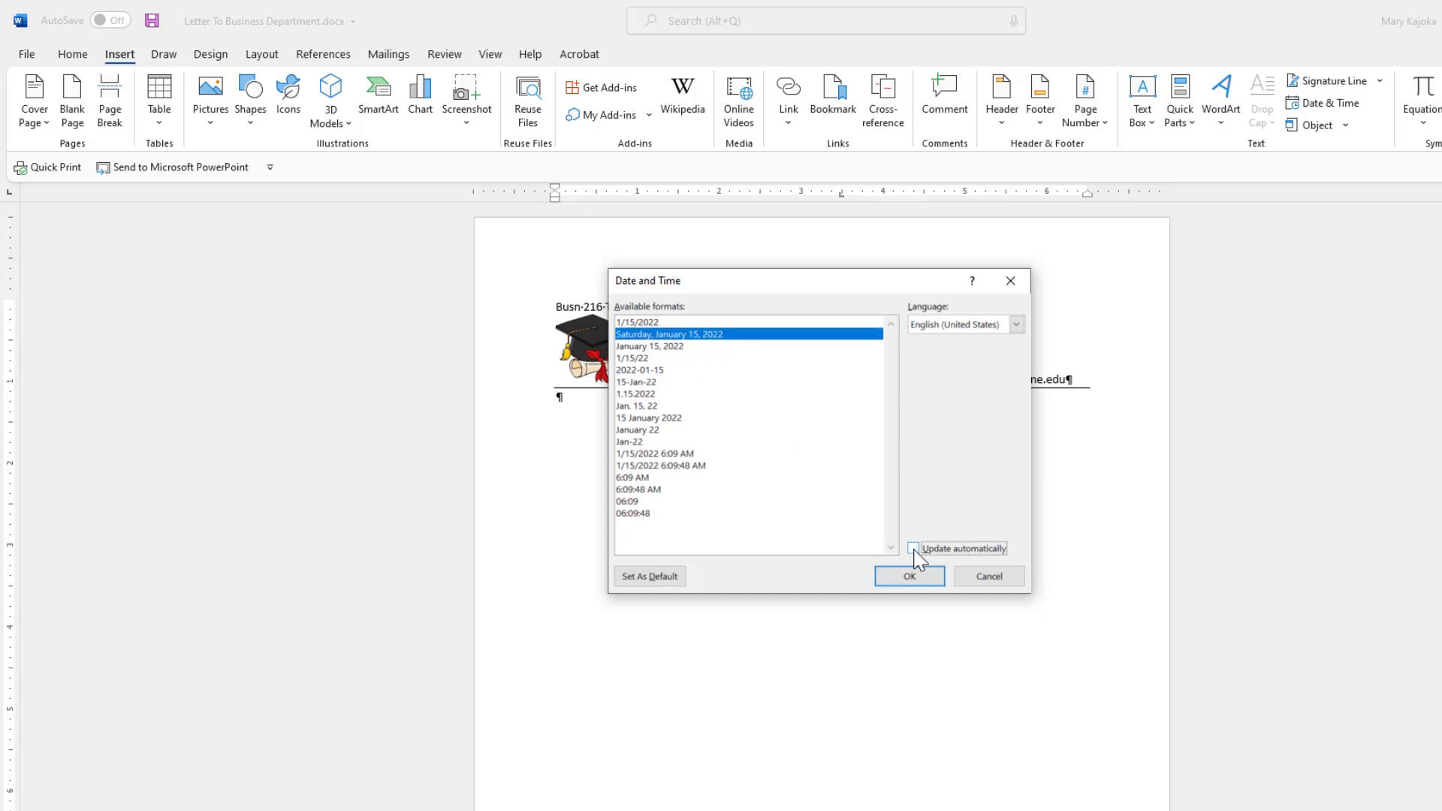
{"action": "left_click", "coordinate": [910, 576]}
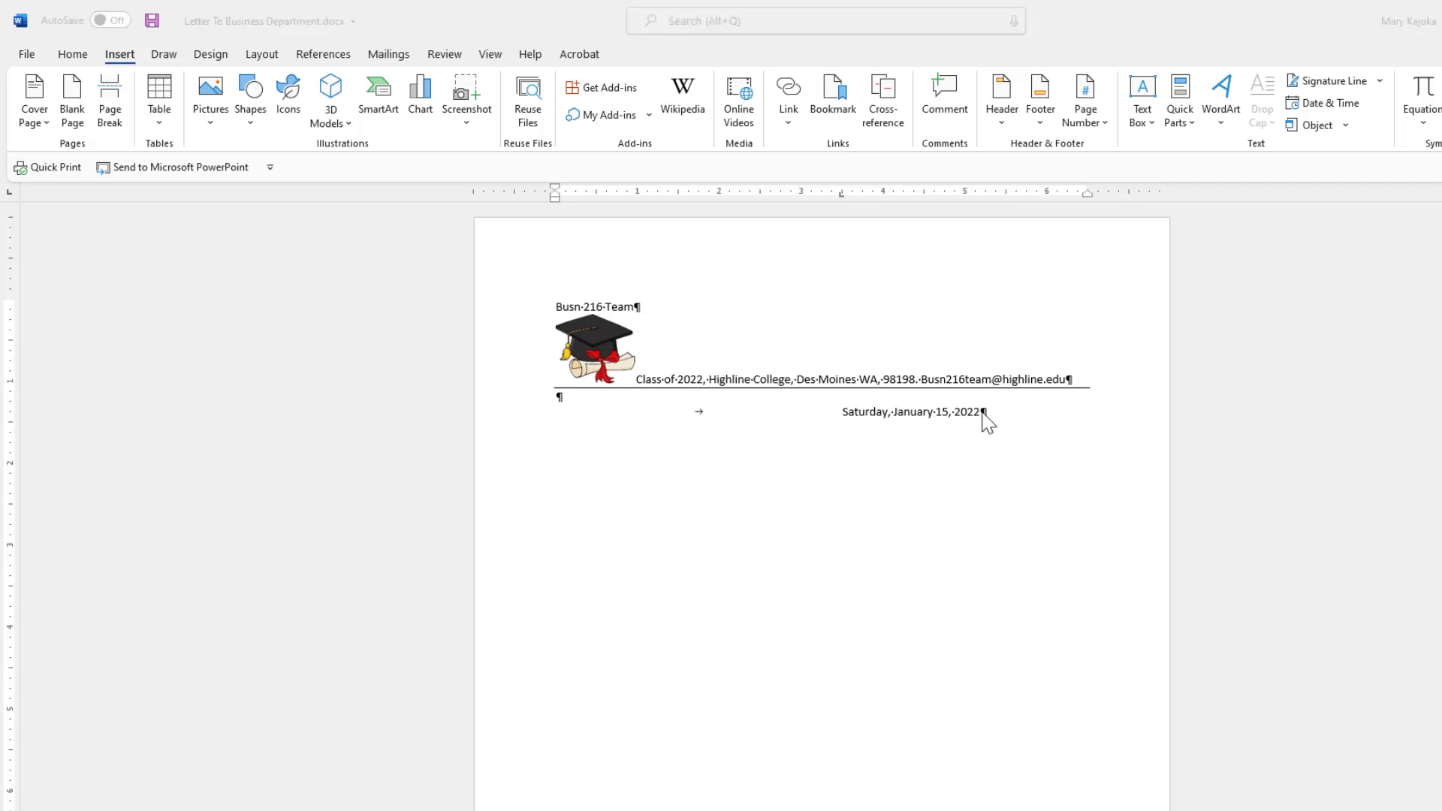
{"action": "left_click", "coordinate": [982, 412]}
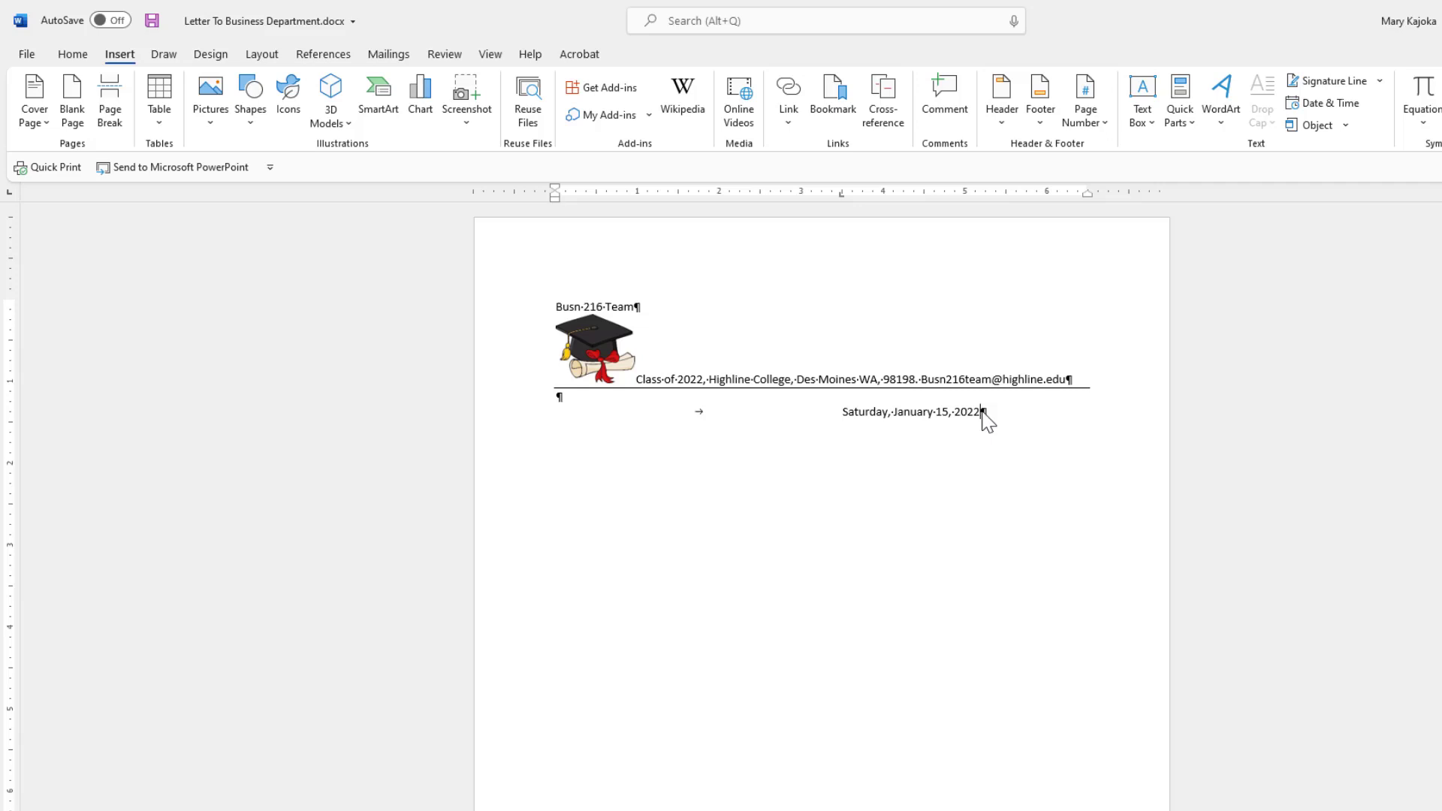
Below the date, type 'Business Department Faculty' and 'Highline College' on separate lines.
{"action": "key", "text": "Return"}
{"action": "key", "text": "Return"}
{"action": "key", "text": "Return"}
{"action": "type", "text": "Business Department"}
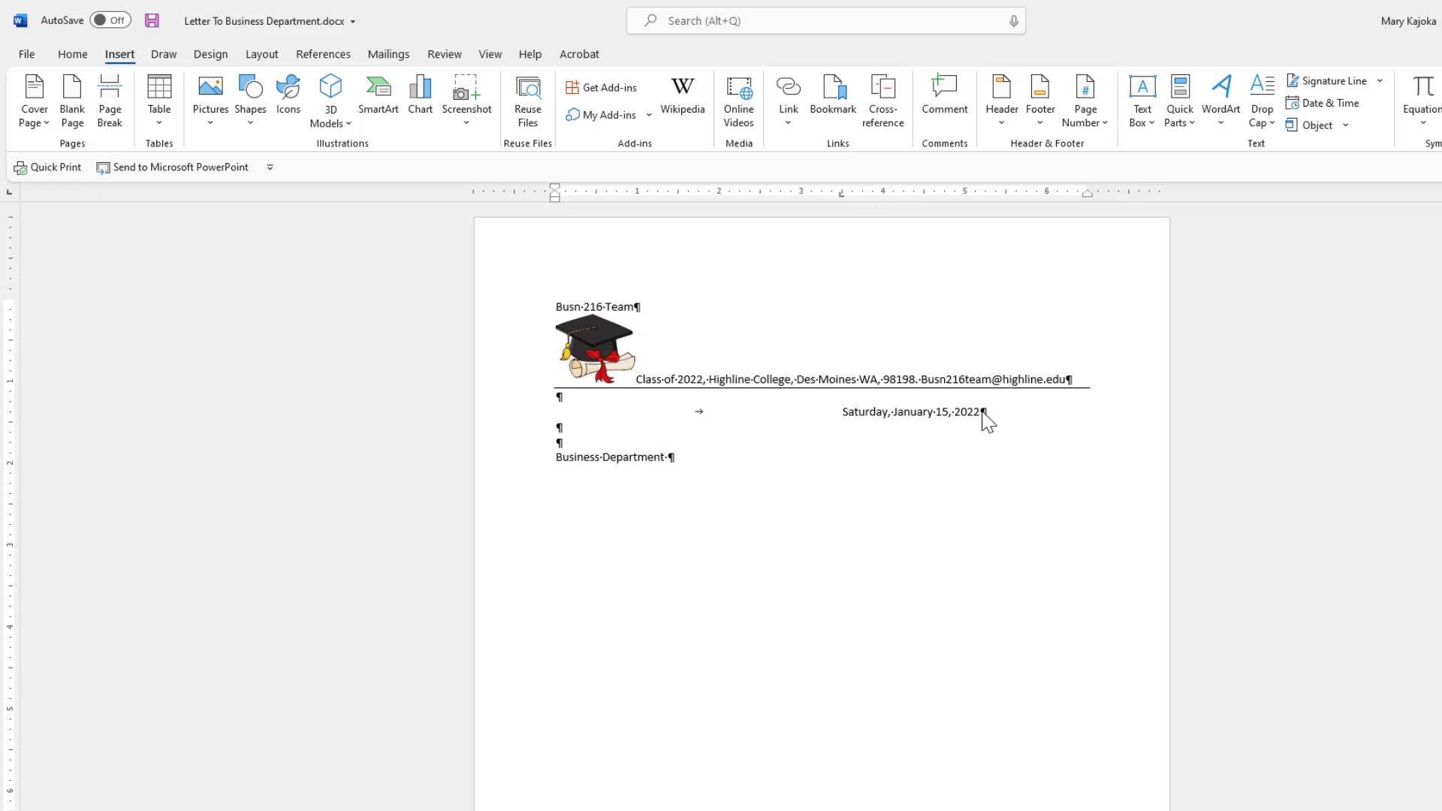
{"action": "type", "text": " Faculty"}
{"action": "key", "text": "Return"}
{"action": "type", "text": "Highline College"}
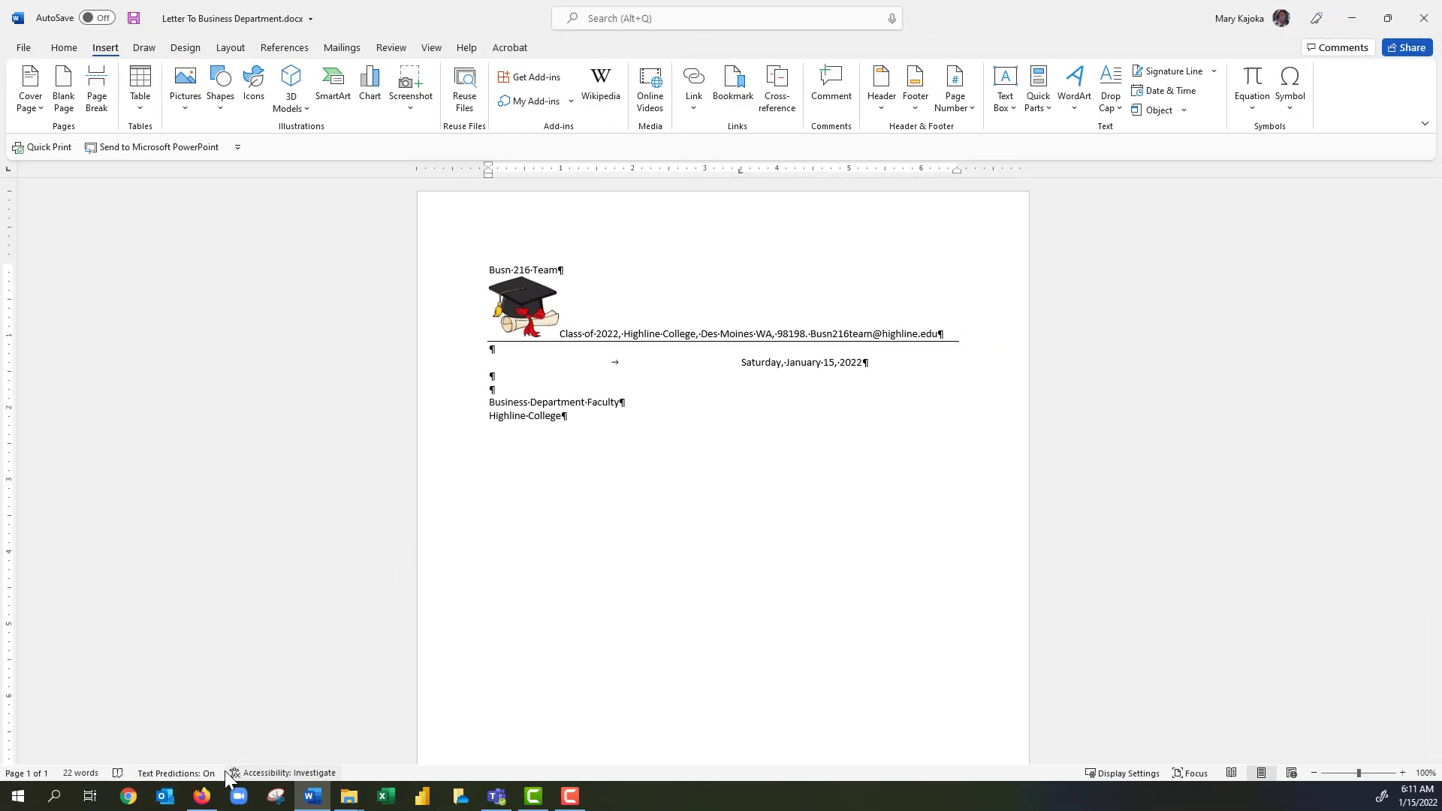
In Firefox on highline.edu, select the college's street and city address lines, then return to Word.
{"action": "mouse_move", "coordinate": [204, 800]}
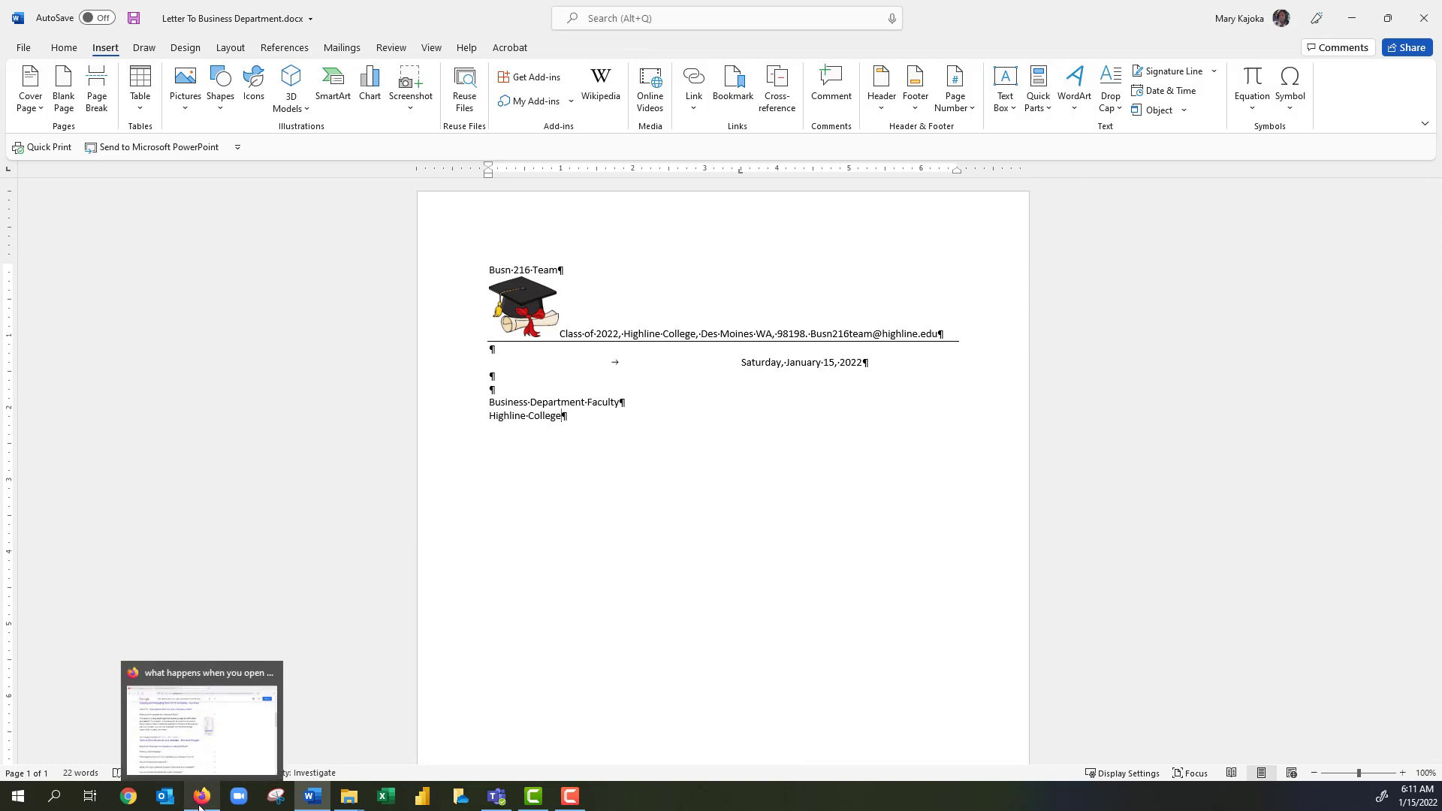
{"action": "right_click", "coordinate": [197, 802]}
{"action": "left_click", "coordinate": [165, 718]}
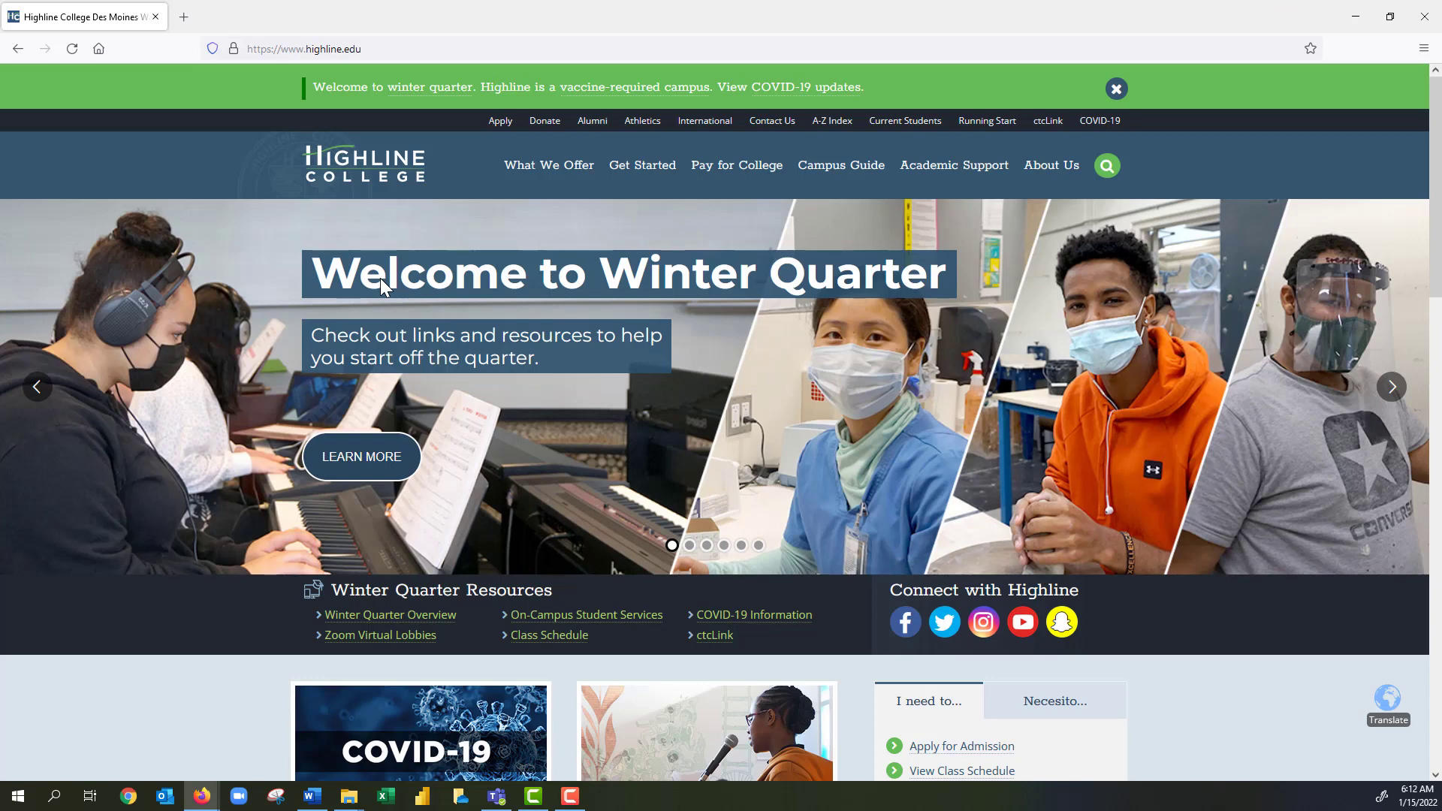
{"action": "key", "text": "End"}
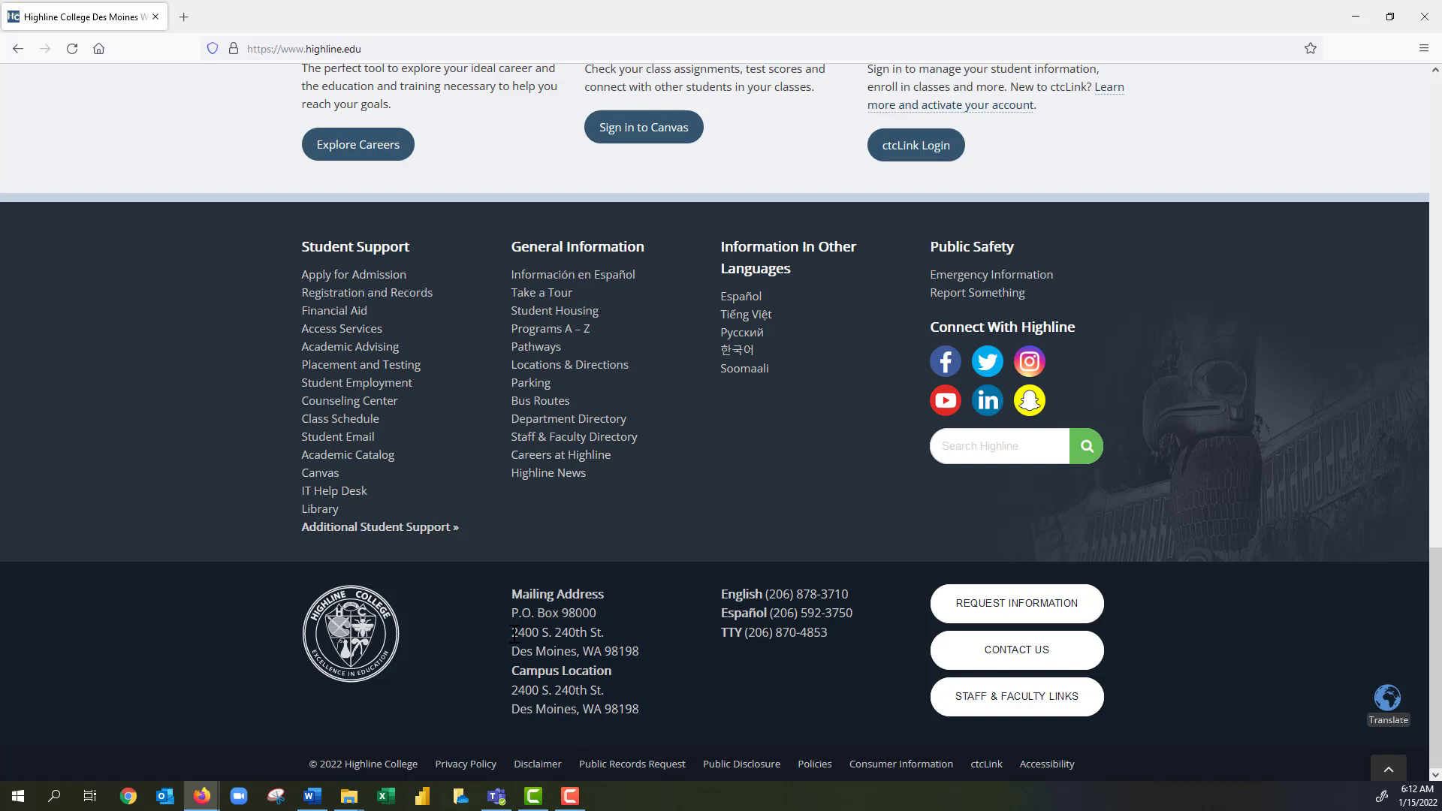
{"action": "left_click_drag", "start_coordinate": [511, 633], "coordinate": [637, 651]}
{"action": "key", "text": "ctrl+c"}
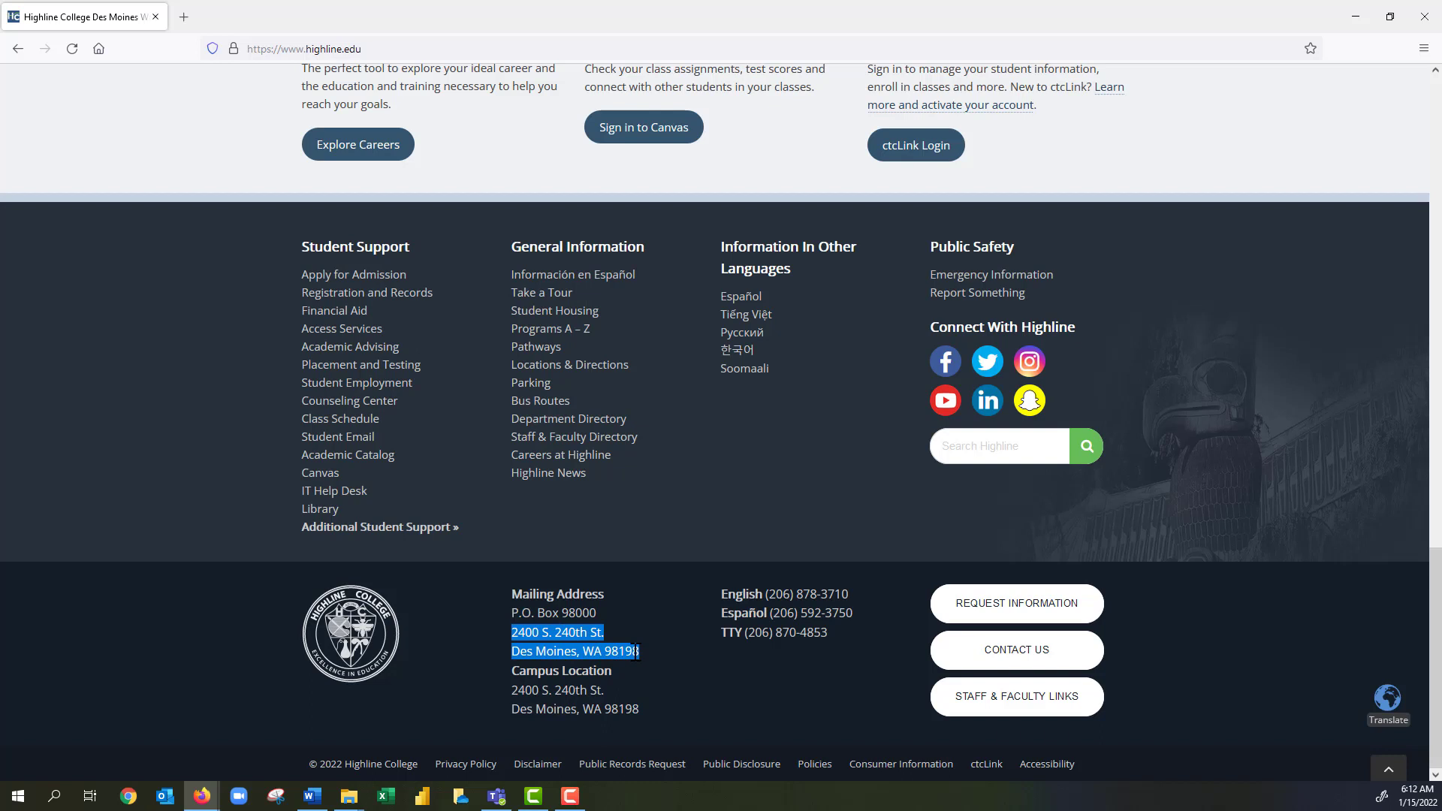
{"action": "key", "text": "alt+Tab"}
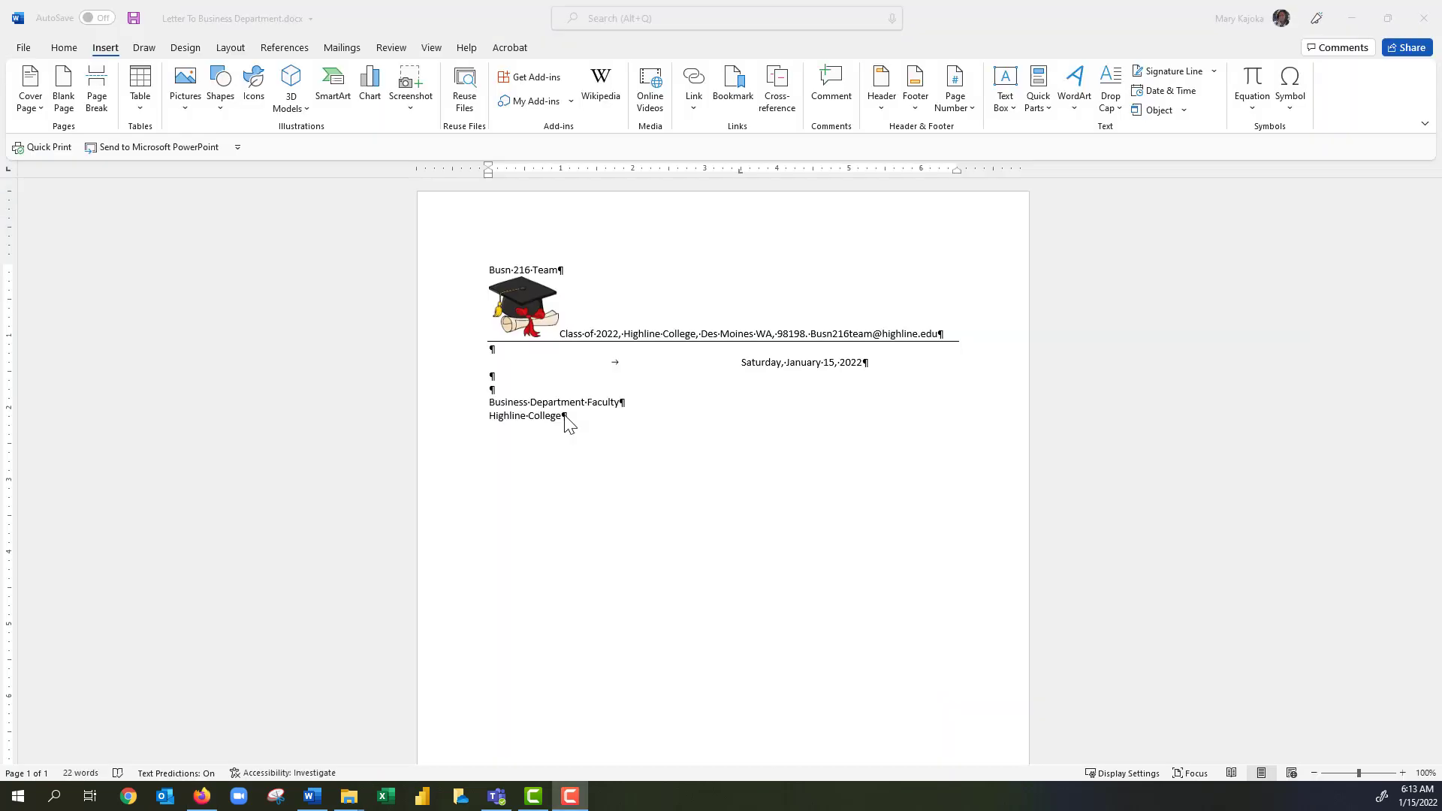
Paste the copied college address under the recipient lines as Keep Text Only.
{"action": "left_click", "coordinate": [565, 419]}
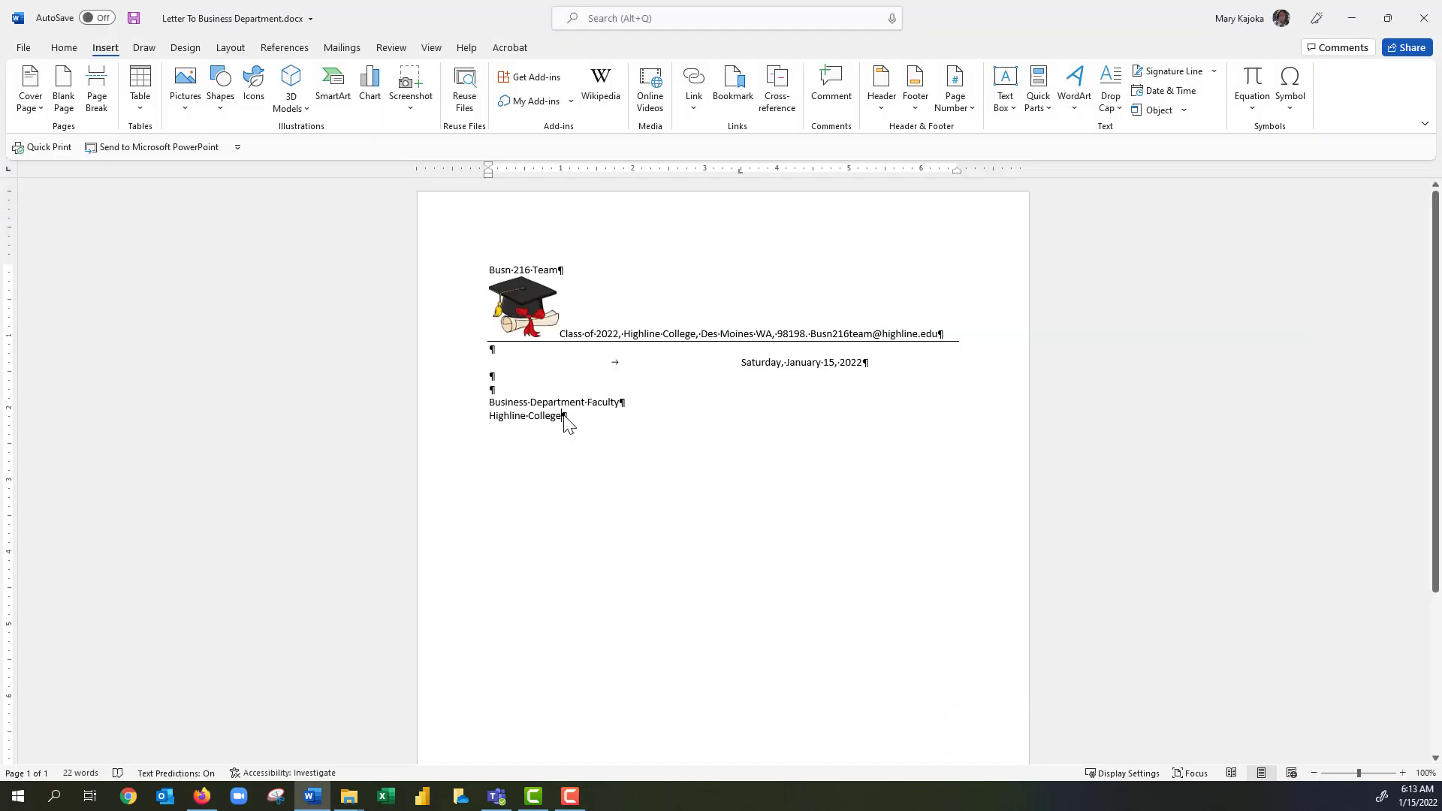
{"action": "left_click", "coordinate": [60, 47]}
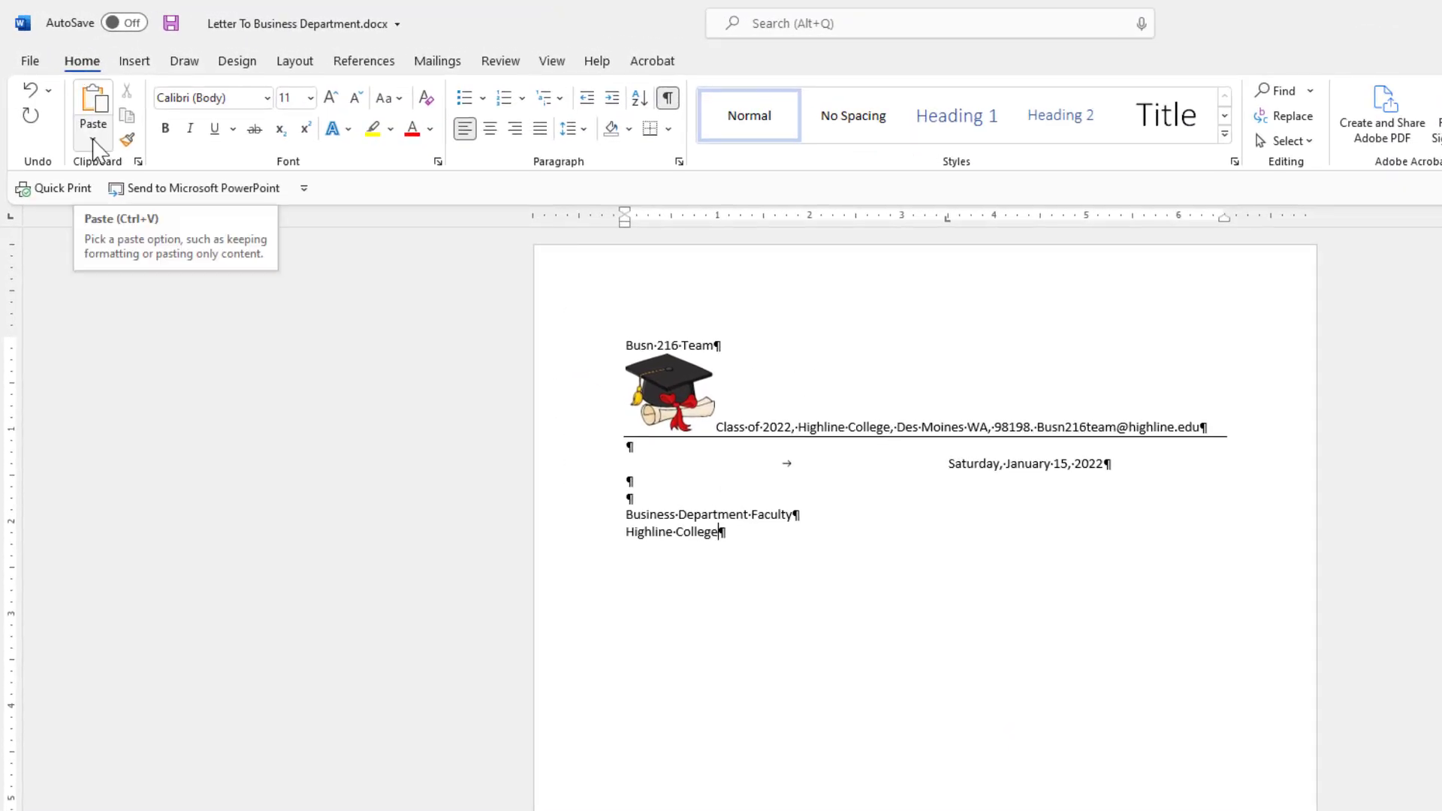
{"action": "left_click", "coordinate": [95, 141]}
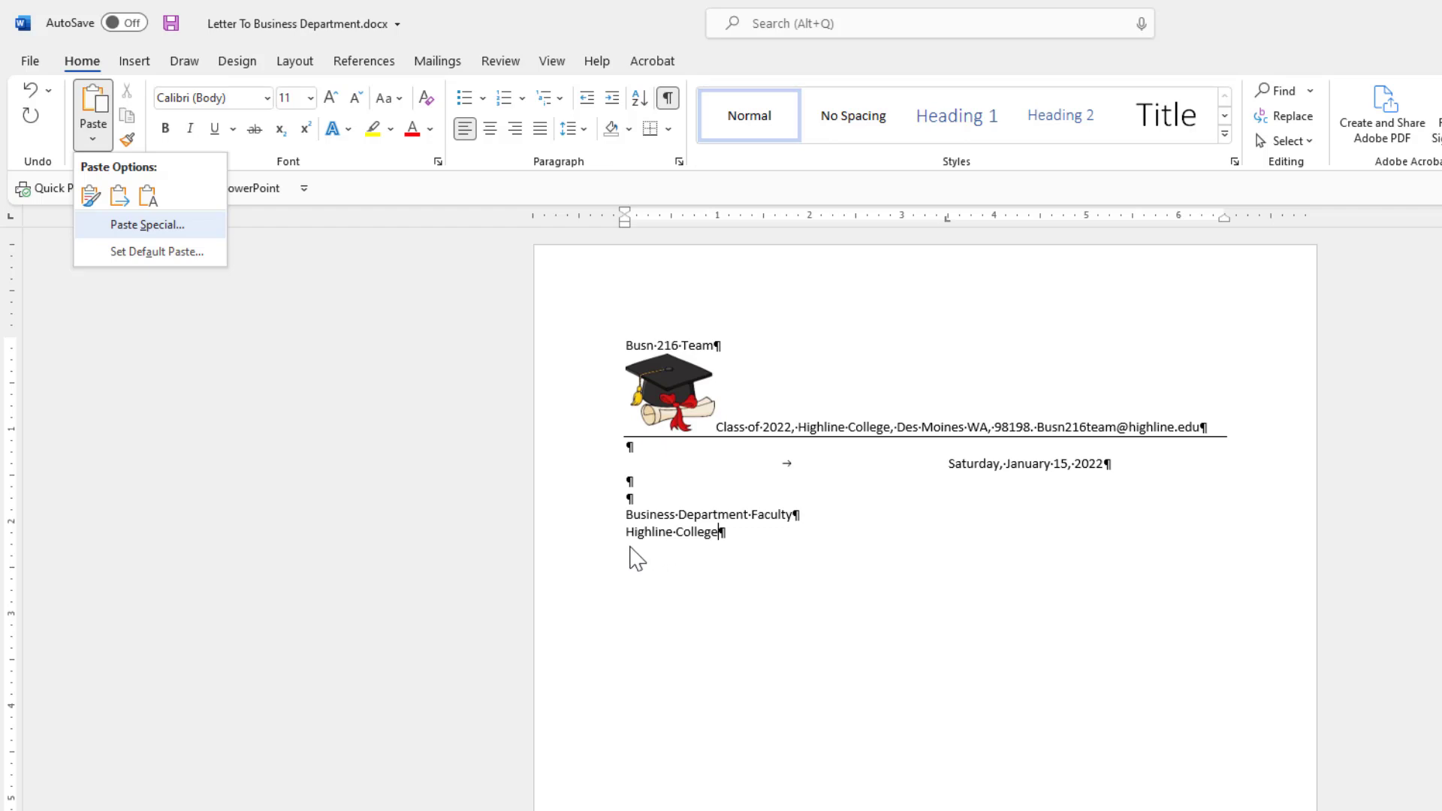
{"action": "left_click", "coordinate": [633, 558]}
{"action": "right_click", "coordinate": [628, 551]}
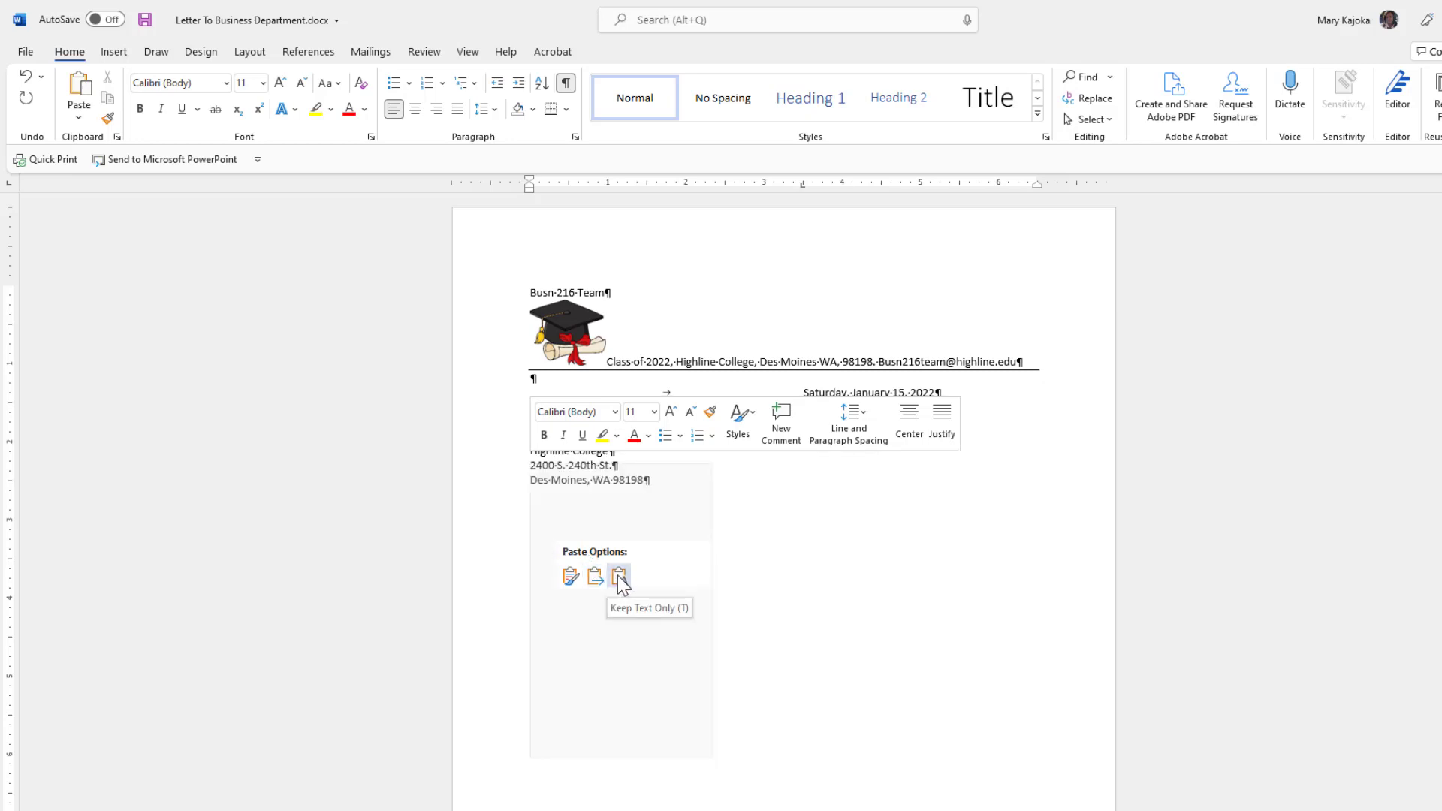
{"action": "left_click", "coordinate": [817, 506]}
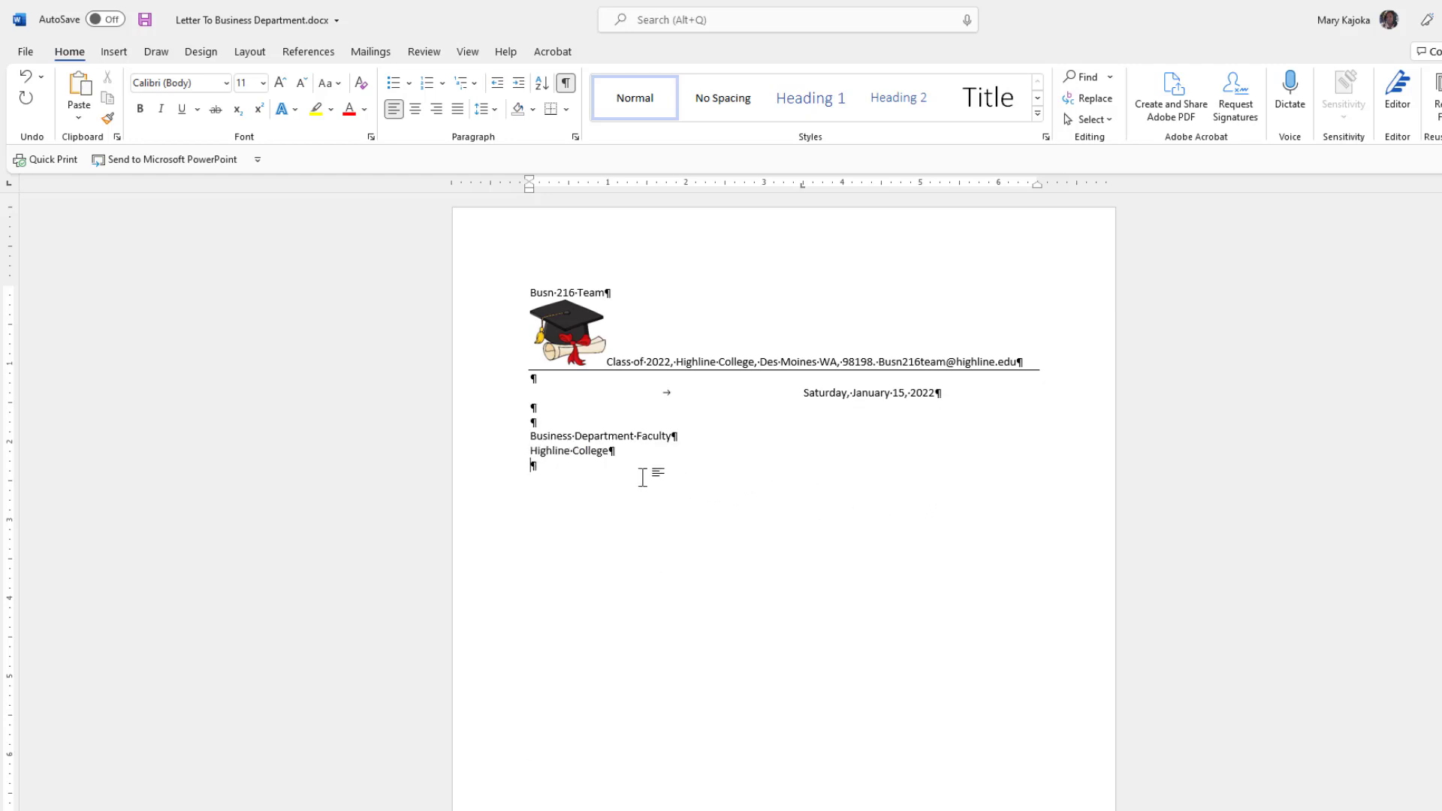
{"action": "key", "text": "ctrl+v"}
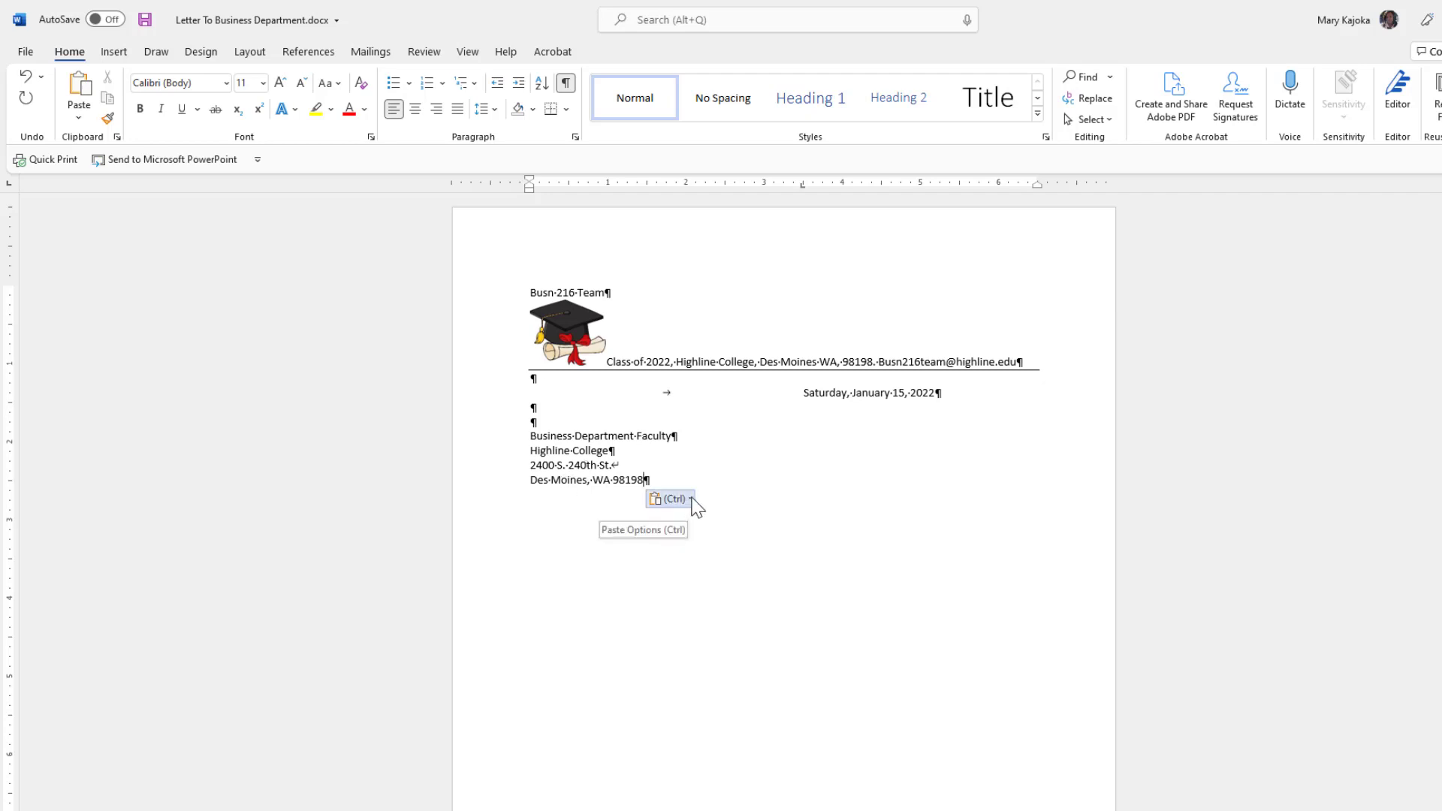
{"action": "left_click", "coordinate": [691, 499]}
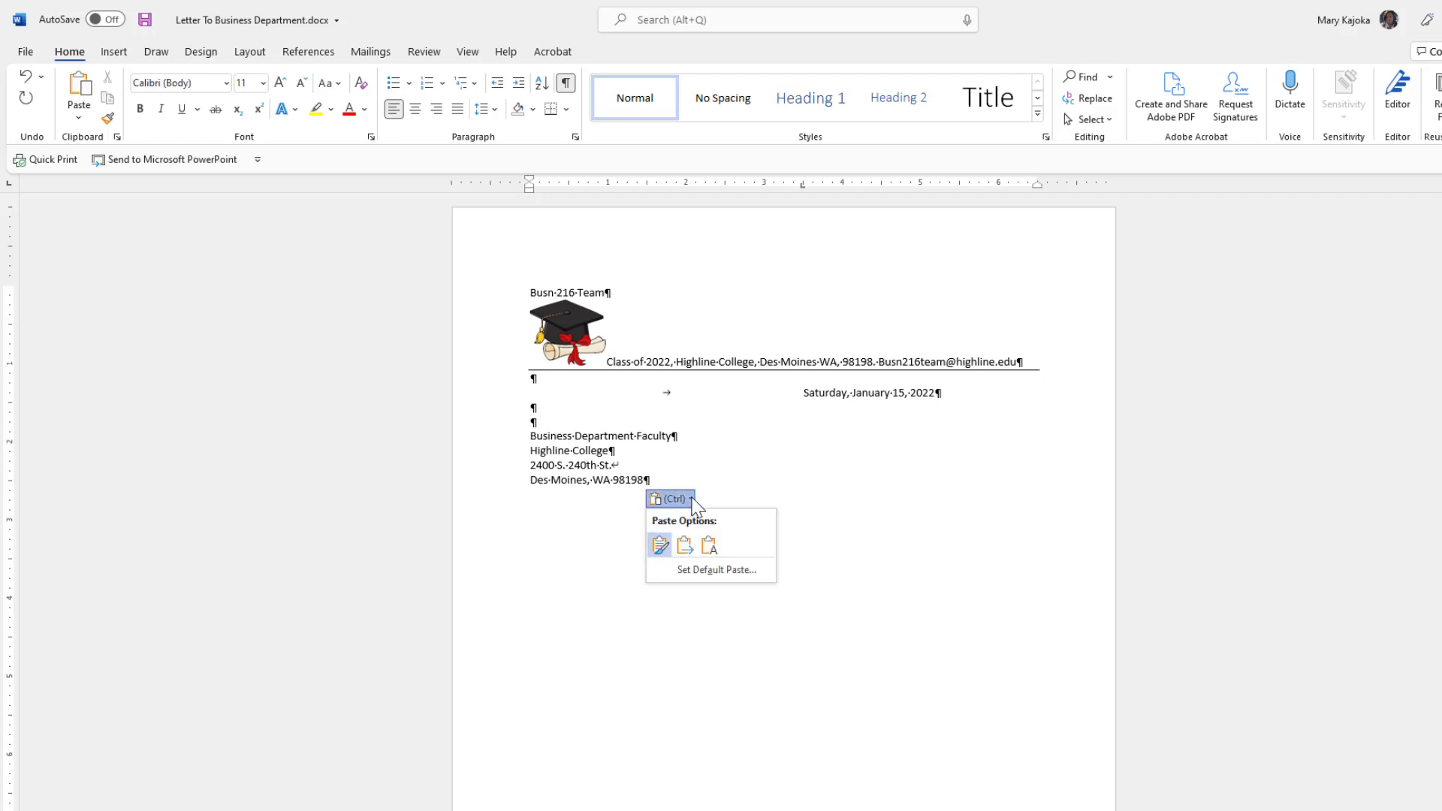
{"action": "left_click", "coordinate": [708, 550]}
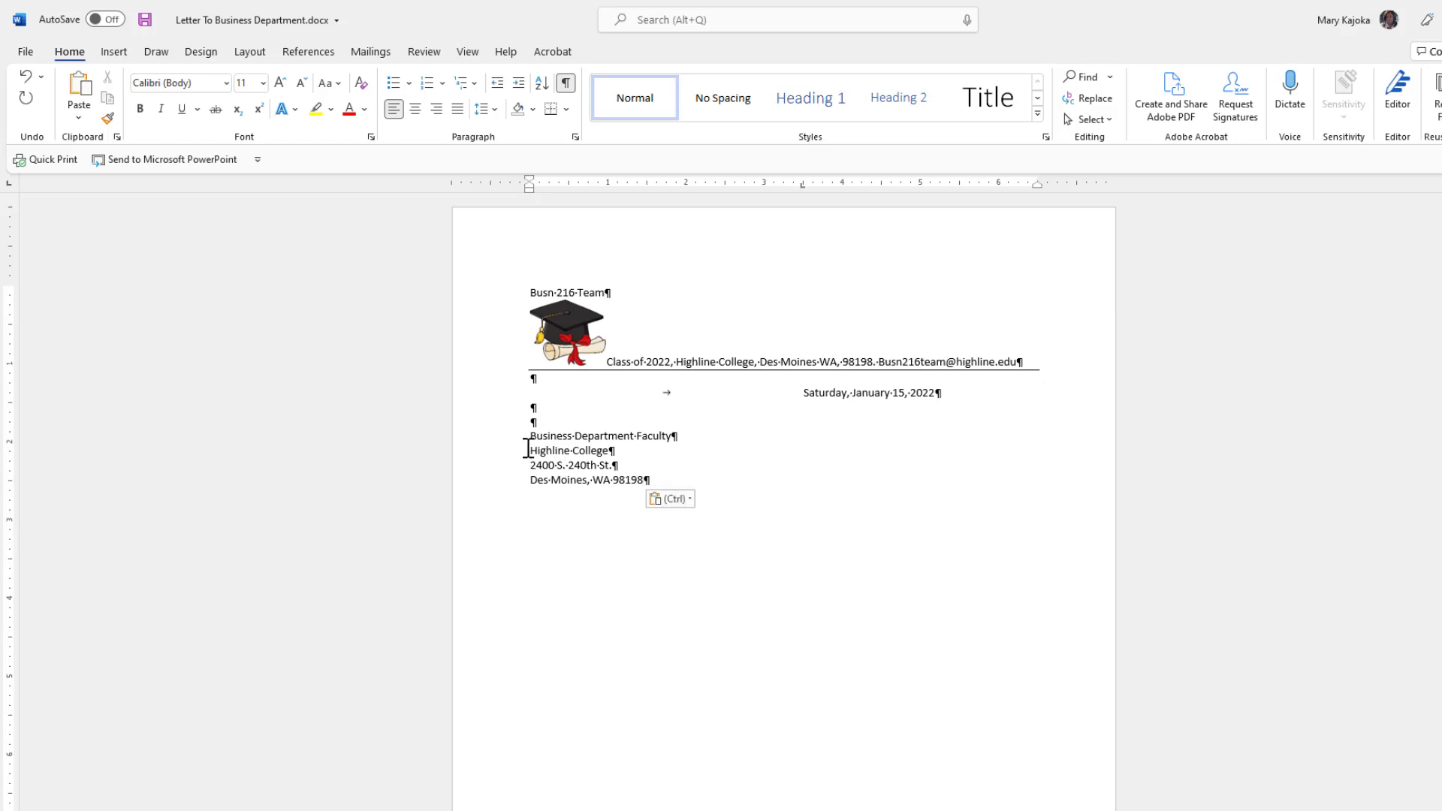
Delete the pasted address and the 'Highline College' line, leaving a new line after 'Business Department Faculty'.
{"action": "left_click_drag", "start_coordinate": [530, 466], "coordinate": [644, 482]}
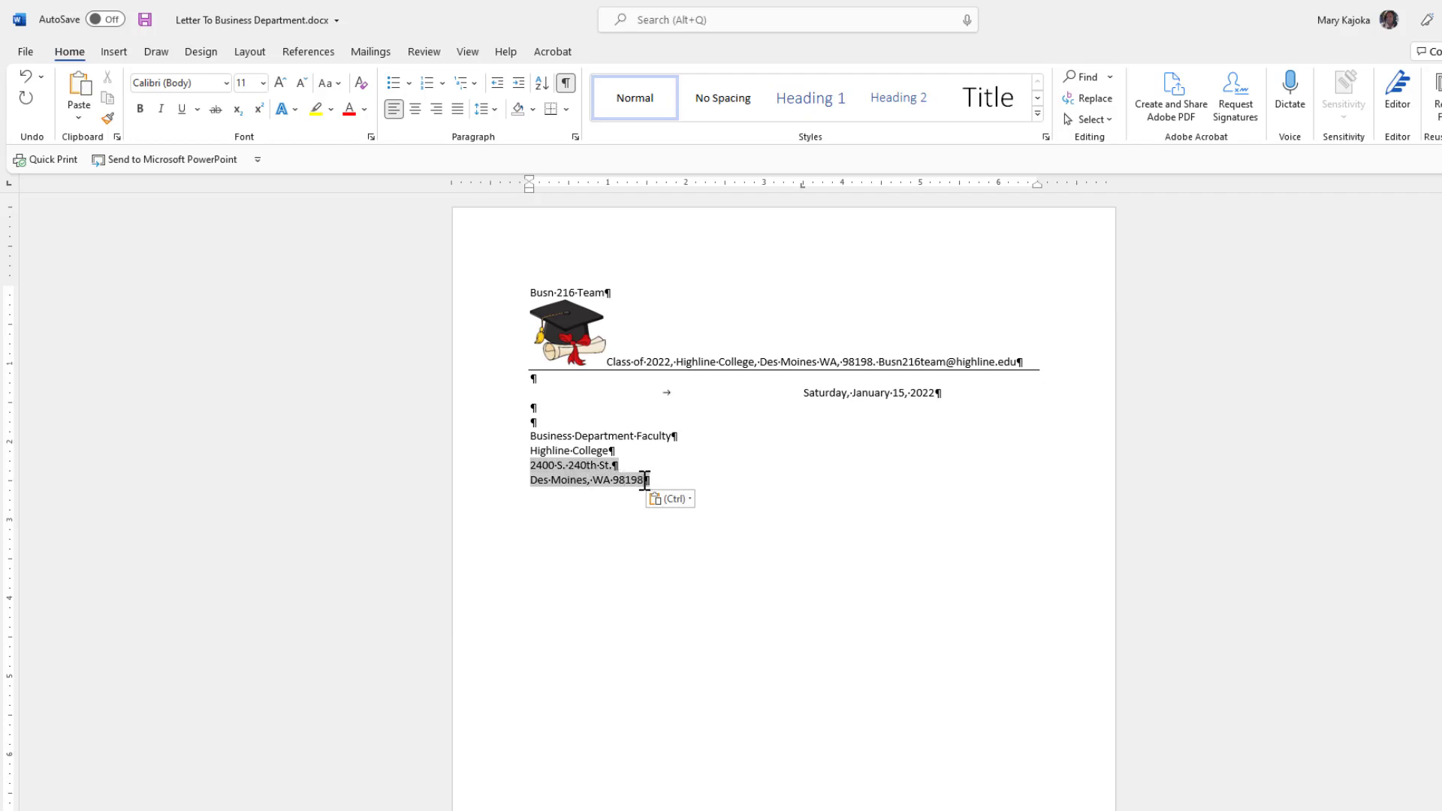
{"action": "key", "text": "Delete"}
{"action": "left_click_drag", "start_coordinate": [531, 450], "coordinate": [611, 454]}
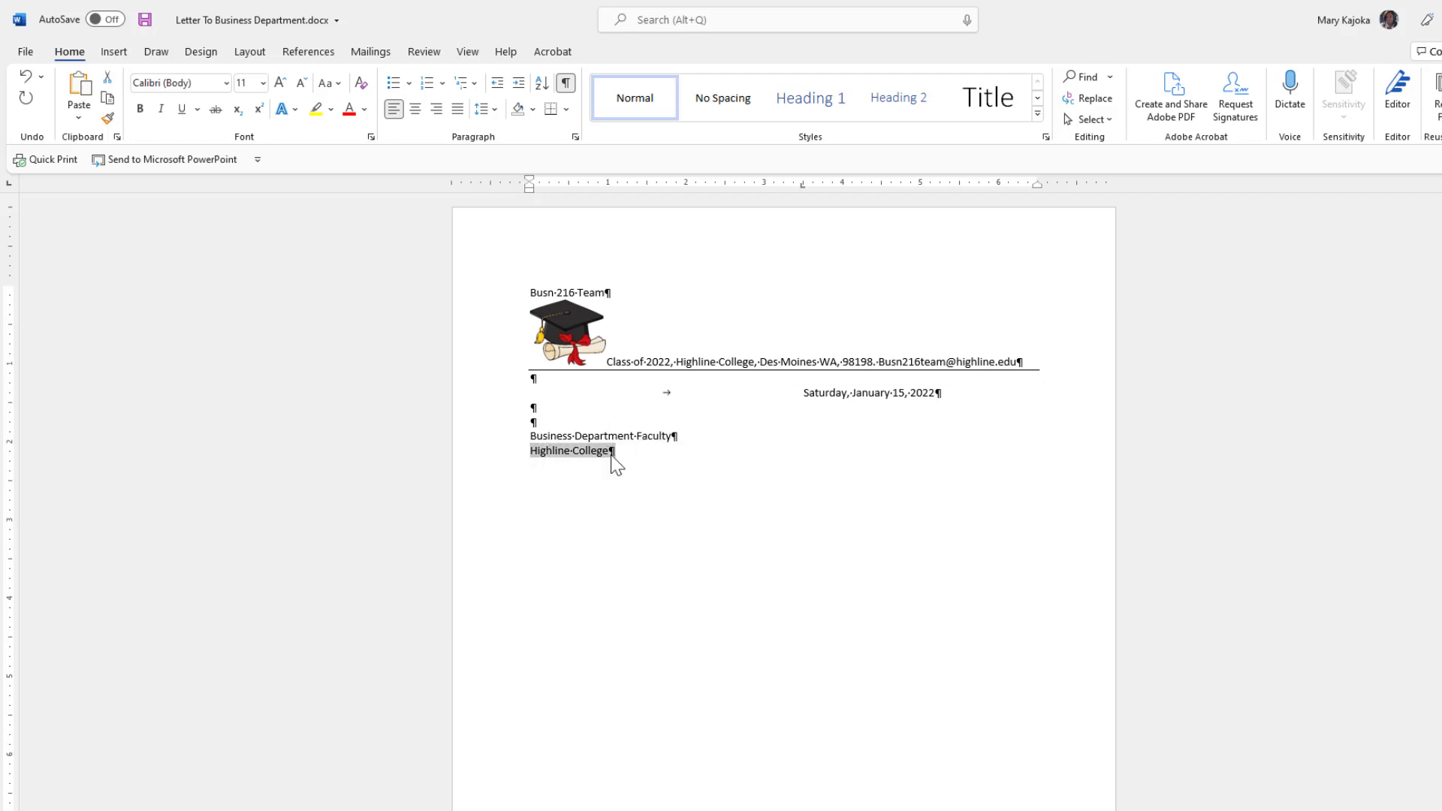
{"action": "key", "text": "Delete"}
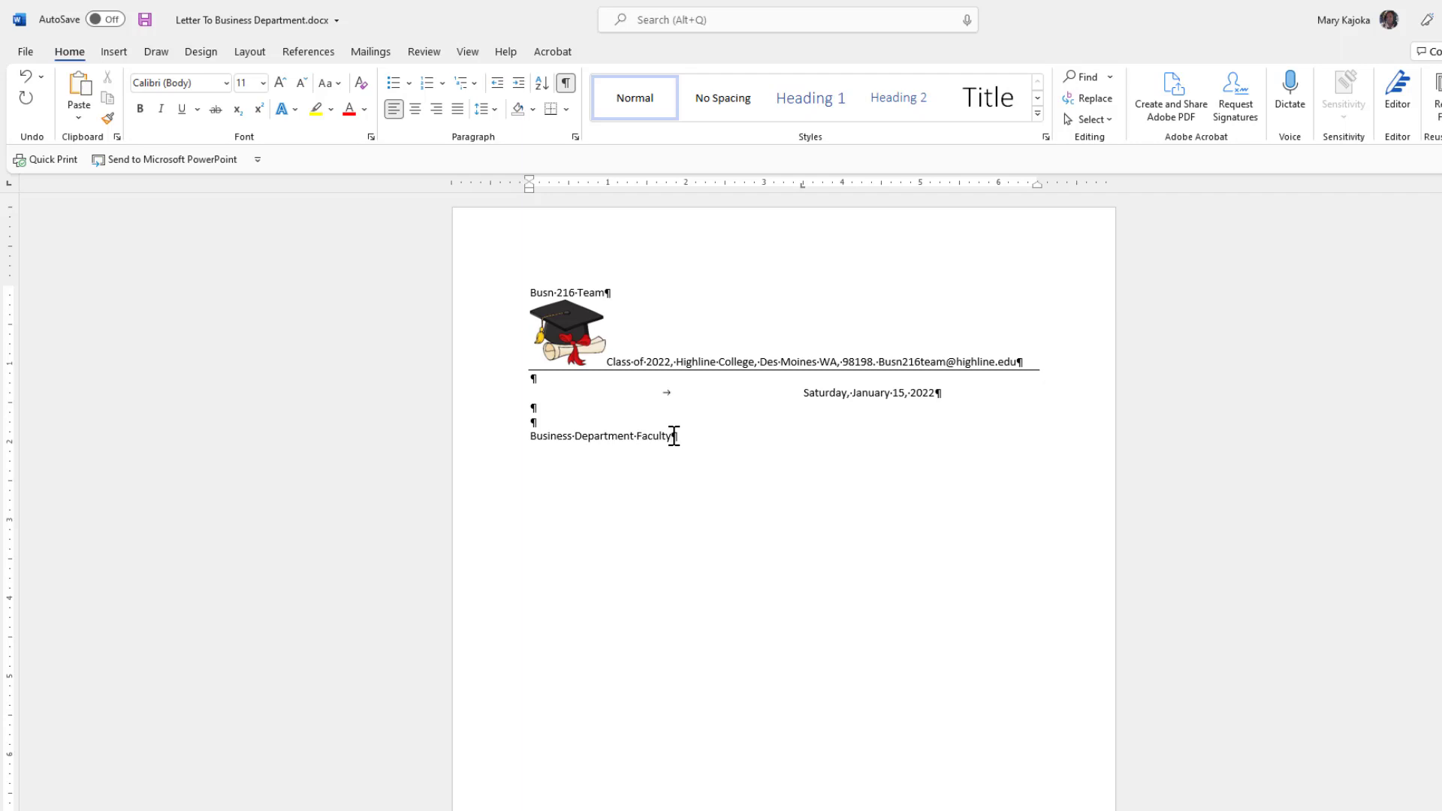
{"action": "key", "text": "Return"}
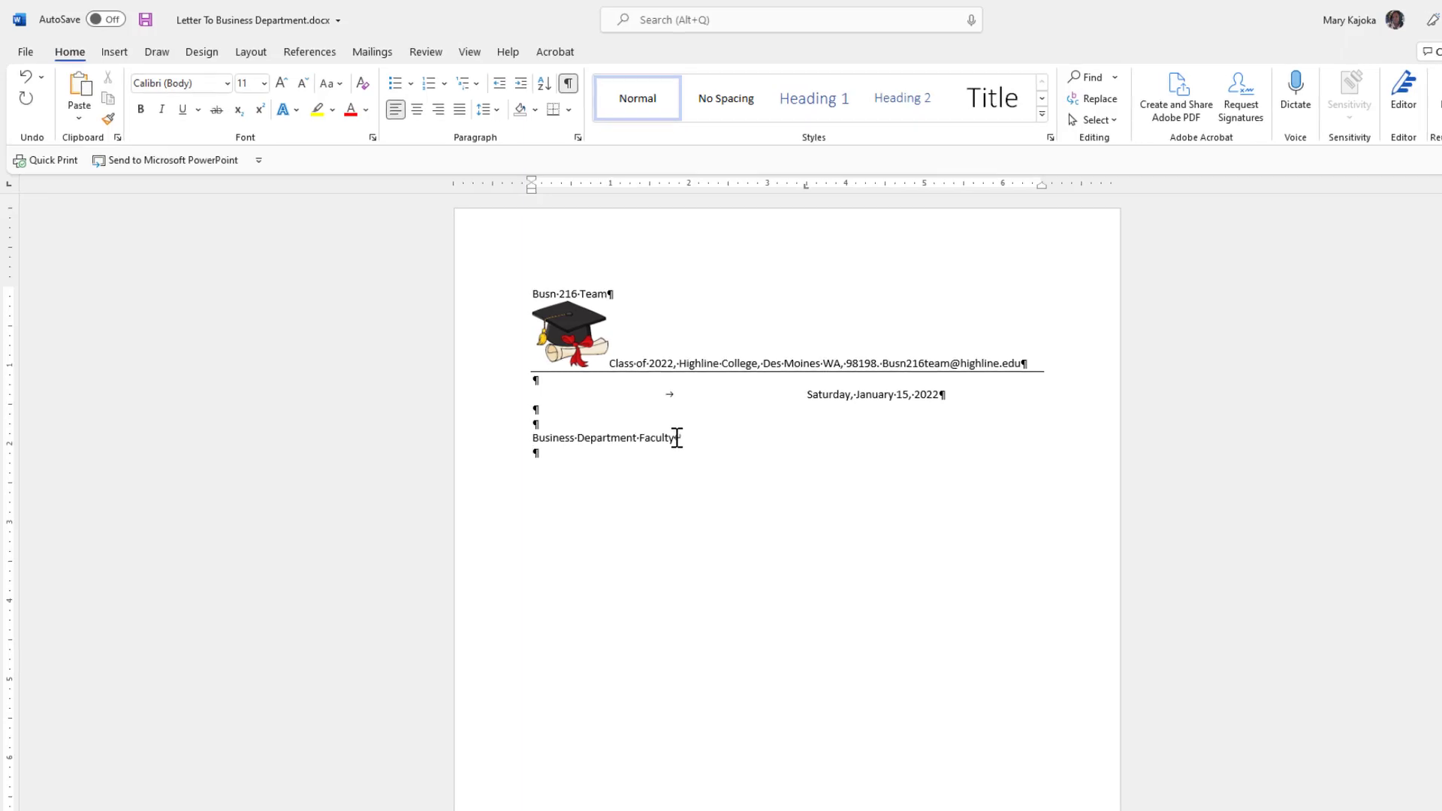
Add 'Highline College', '2400 S 240th St.' and 'Des Moines, WA 98198' using Shift+Enter line breaks.
{"action": "key", "text": "shift+Return"}
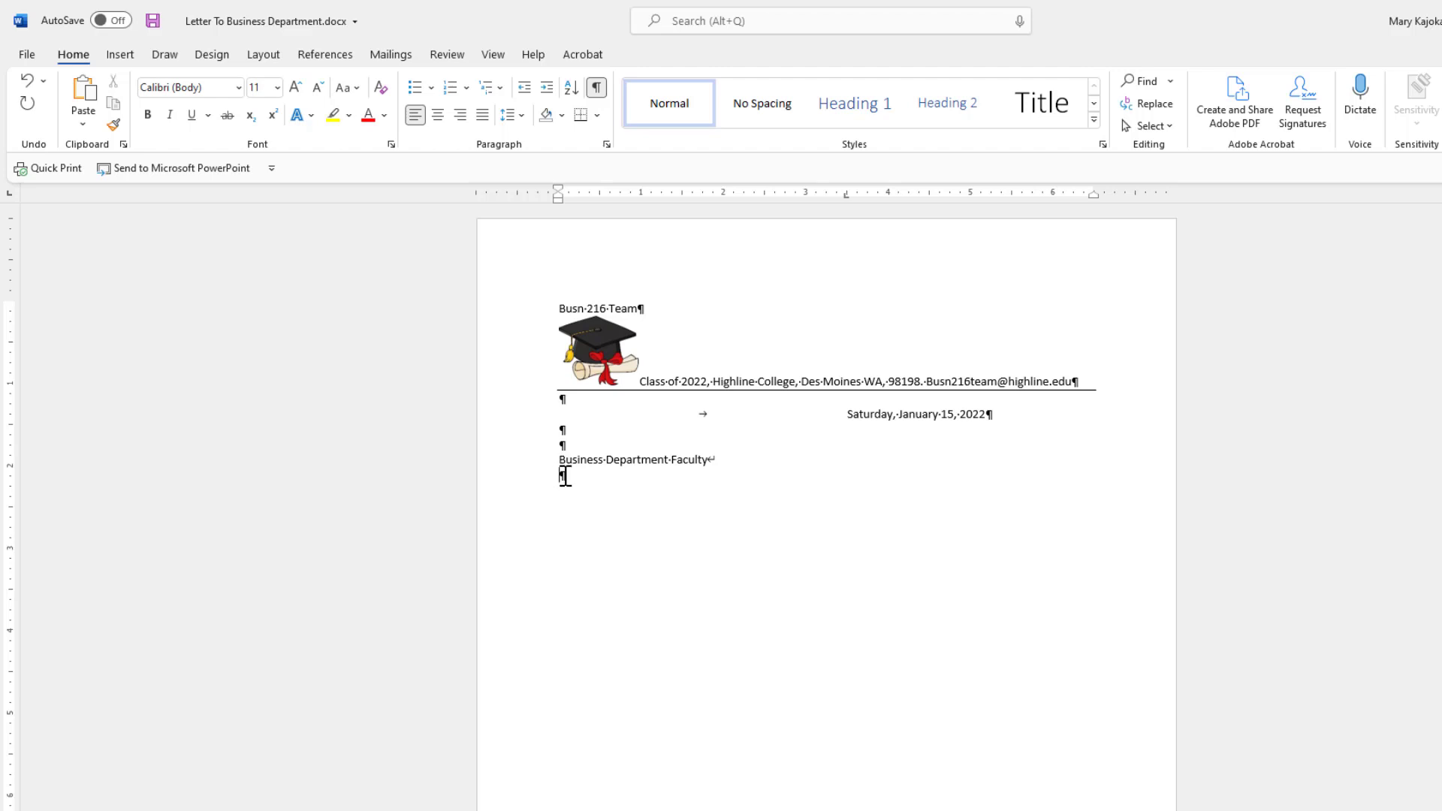
{"action": "type", "text": "Highline College"}
{"action": "key", "text": "shift+Return"}
{"action": "type", "text": "2400 S "}
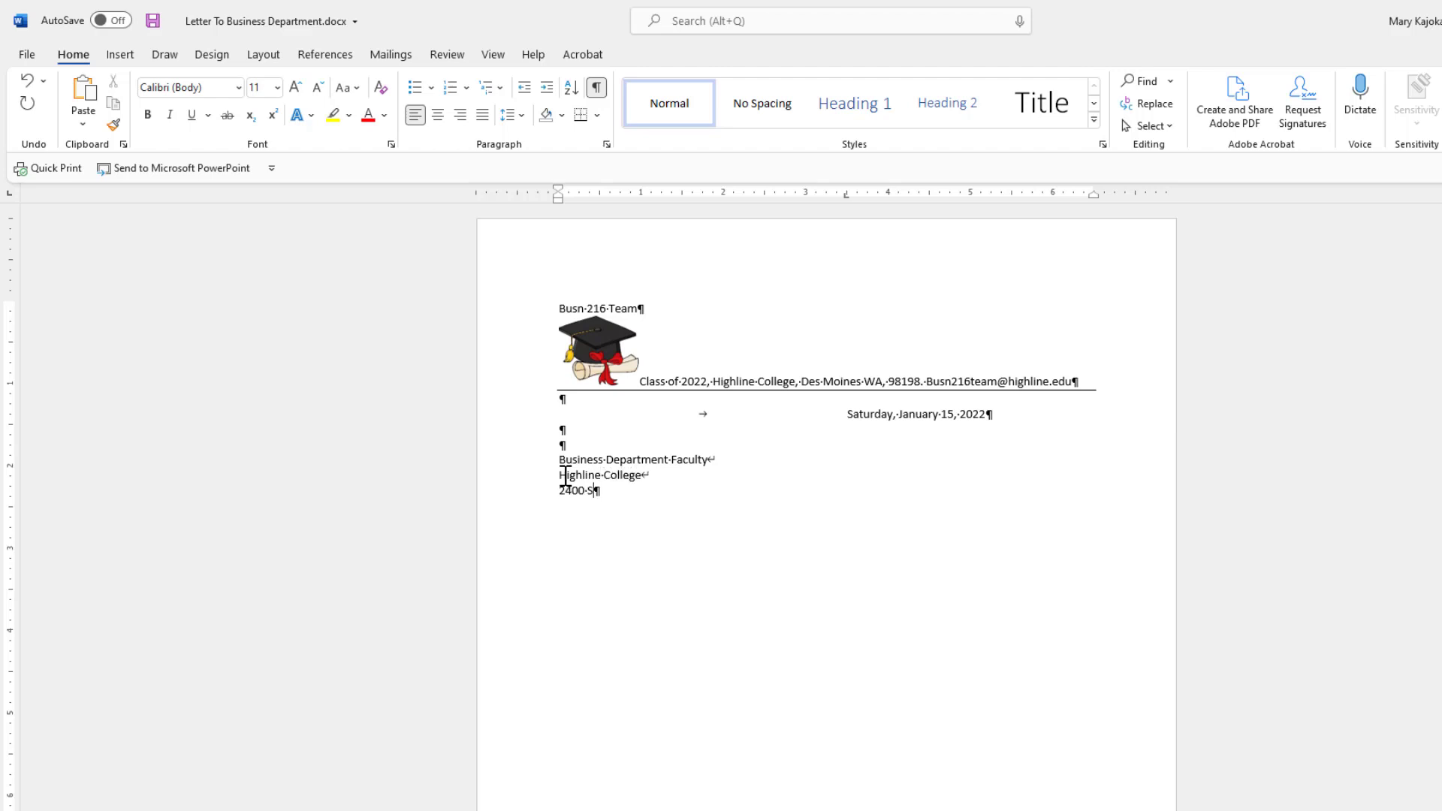
{"action": "type", "text": "240th St."}
{"action": "key", "text": "shift+Return"}
{"action": "type", "text": "Des Moines, WA 98198"}
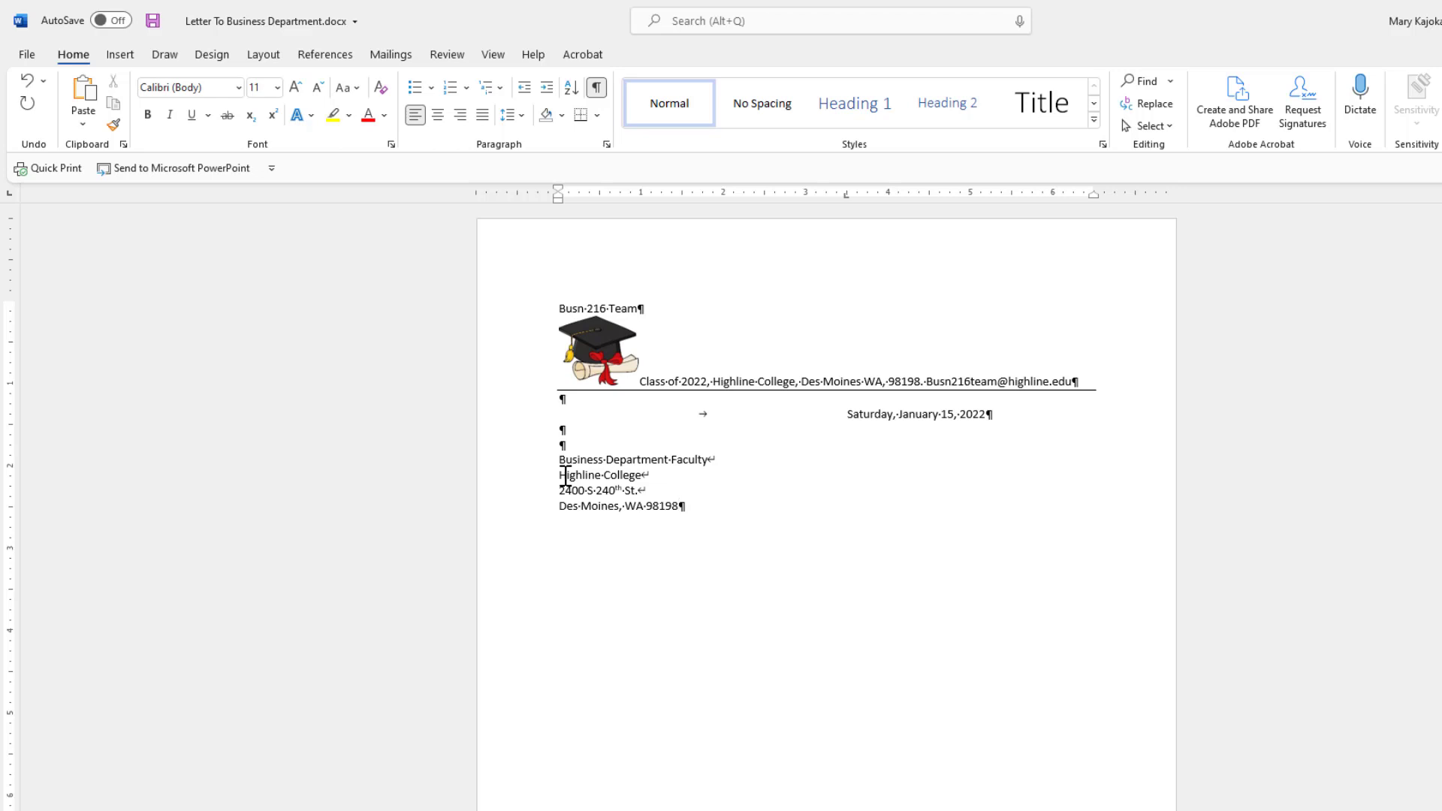
Add the salutation 'Dear Business Faculty:' with a colon after a blank line below the address.
{"action": "key", "text": "Return"}
{"action": "key", "text": "Return"}
{"action": "type", "text": "Dear Business Fac"}
{"action": "type", "text": "ulty,"}
{"action": "key", "text": "BackSpace"}
{"action": "type", "text": ":"}
{"action": "key", "text": "Return"}
{"action": "key", "text": "Return"}
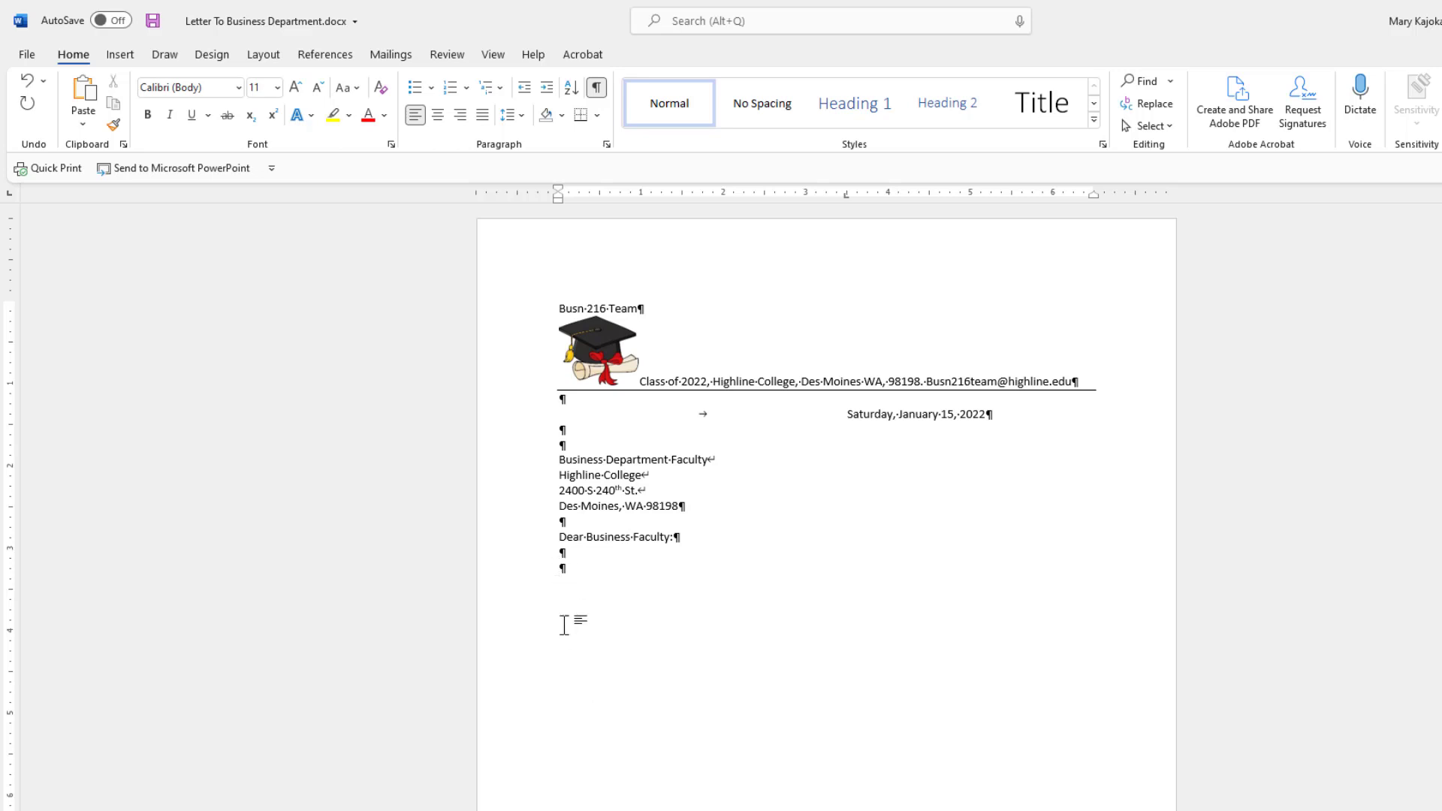
Type the body paragraph beginning 'We would like to express our', then 'Thank you very much.'.
{"action": "left_click", "coordinate": [568, 579]}
{"action": "type", "text": "We would "}
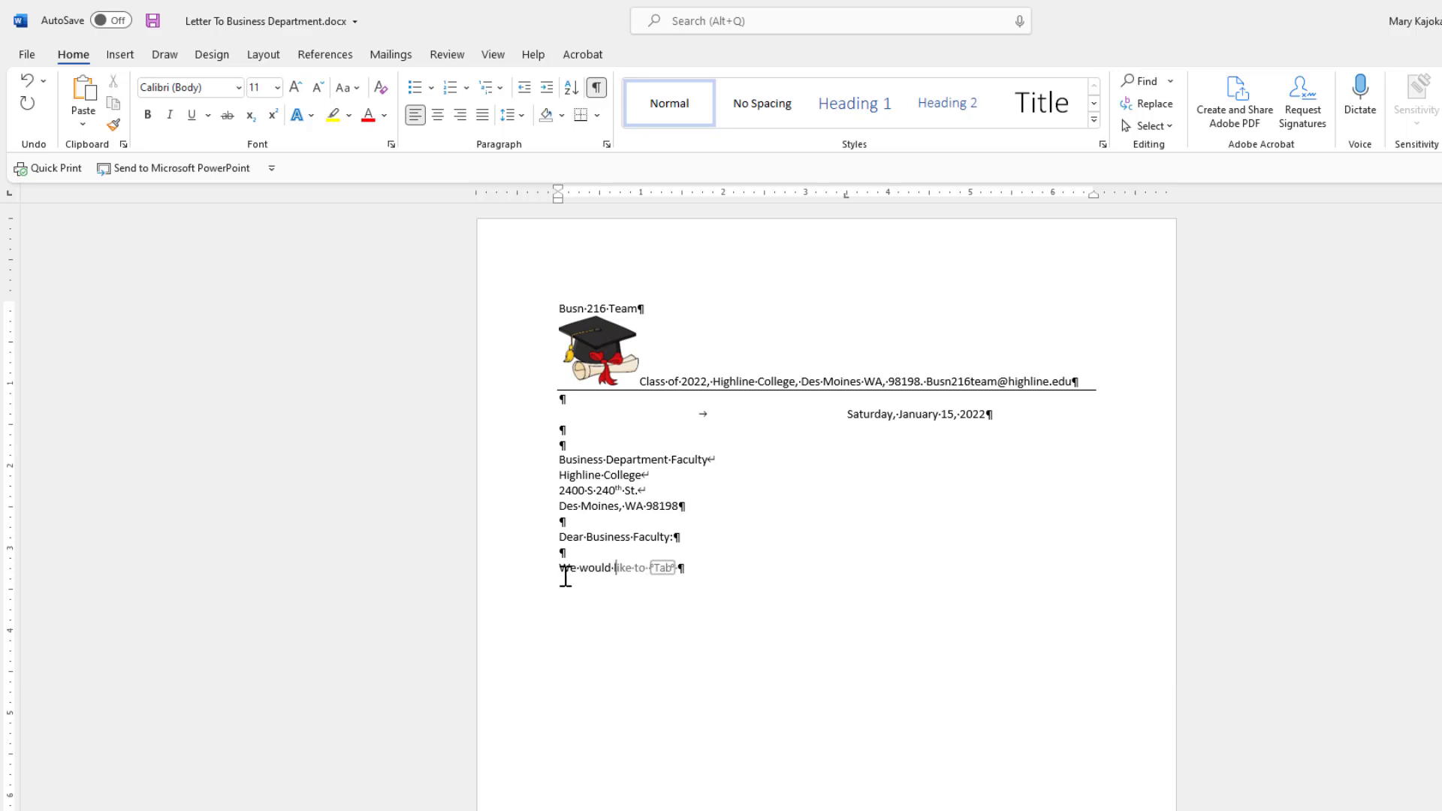
{"action": "type", "text": "like to express"}
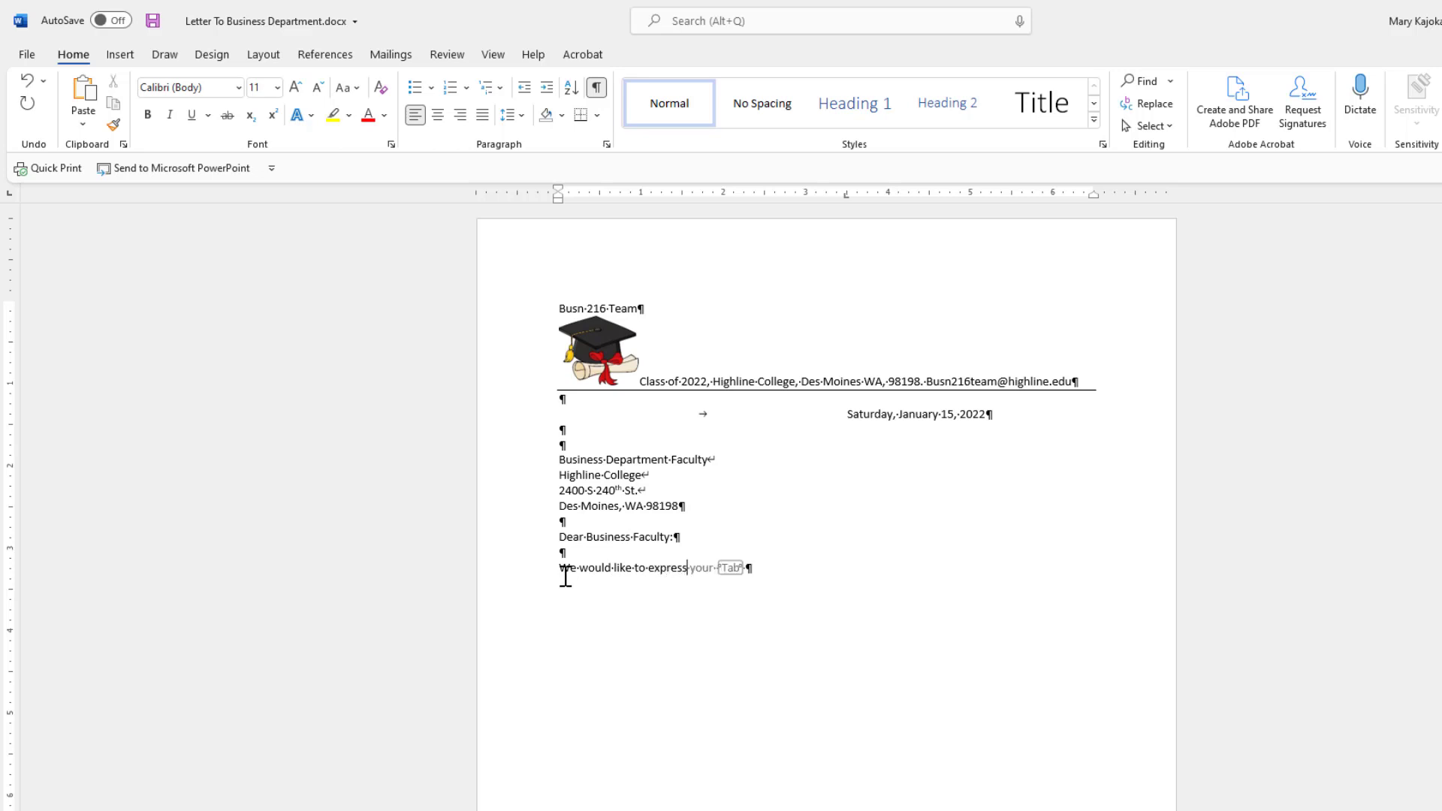
{"action": "type", "text": " our"}
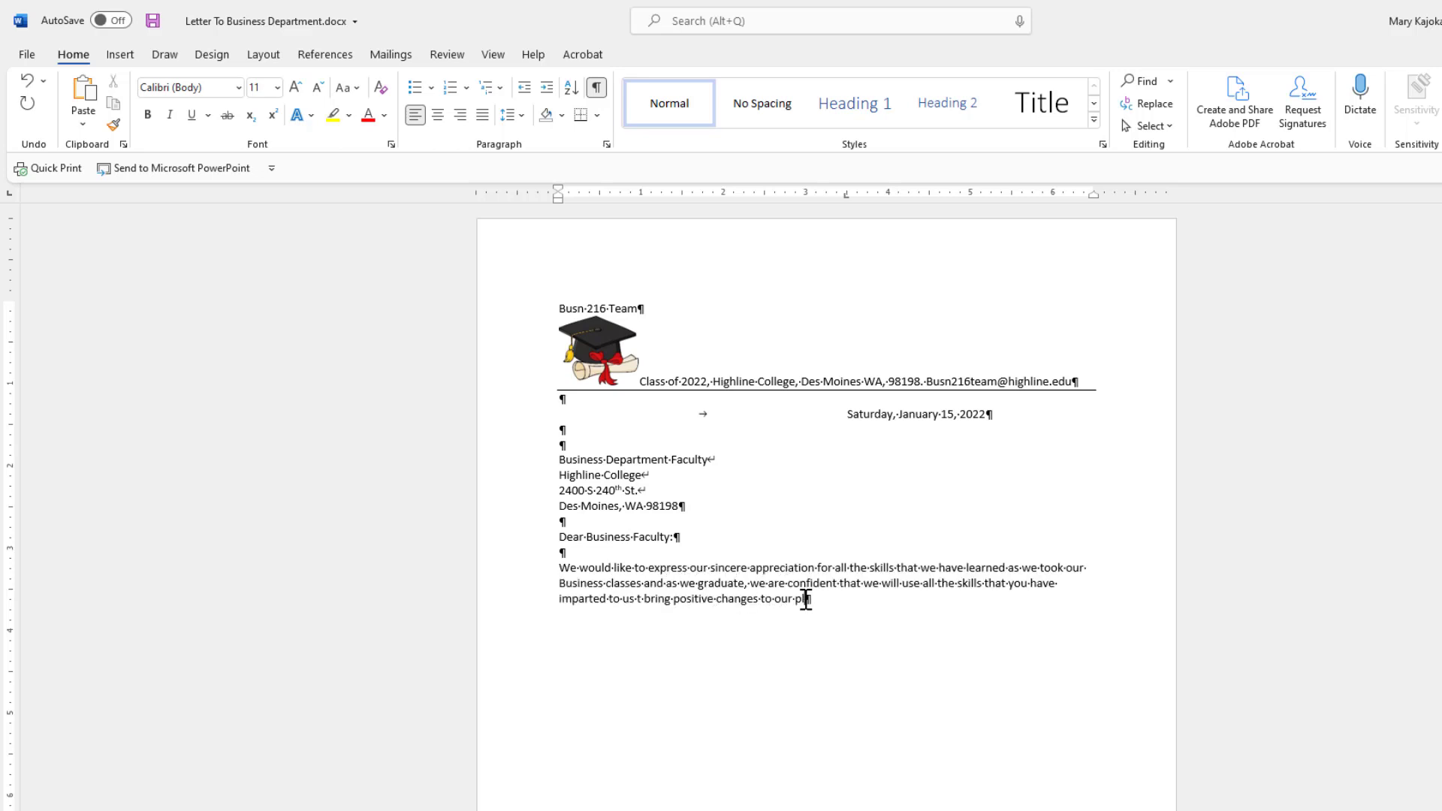
{"action": "type", "text": "aces of work and our personal lives too."}
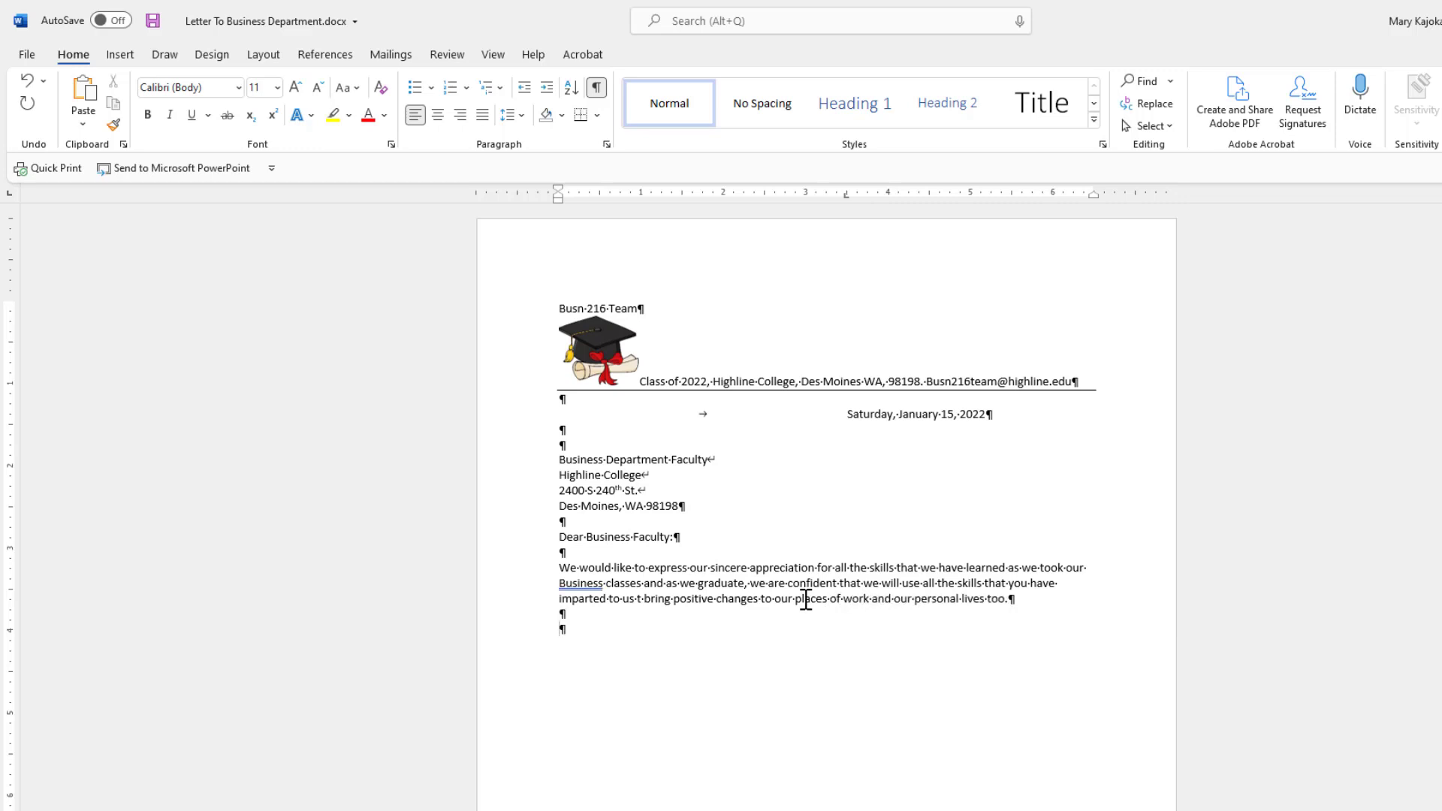
{"action": "type", "text": "Thank you very mu"}
{"action": "type", "text": "ch."}
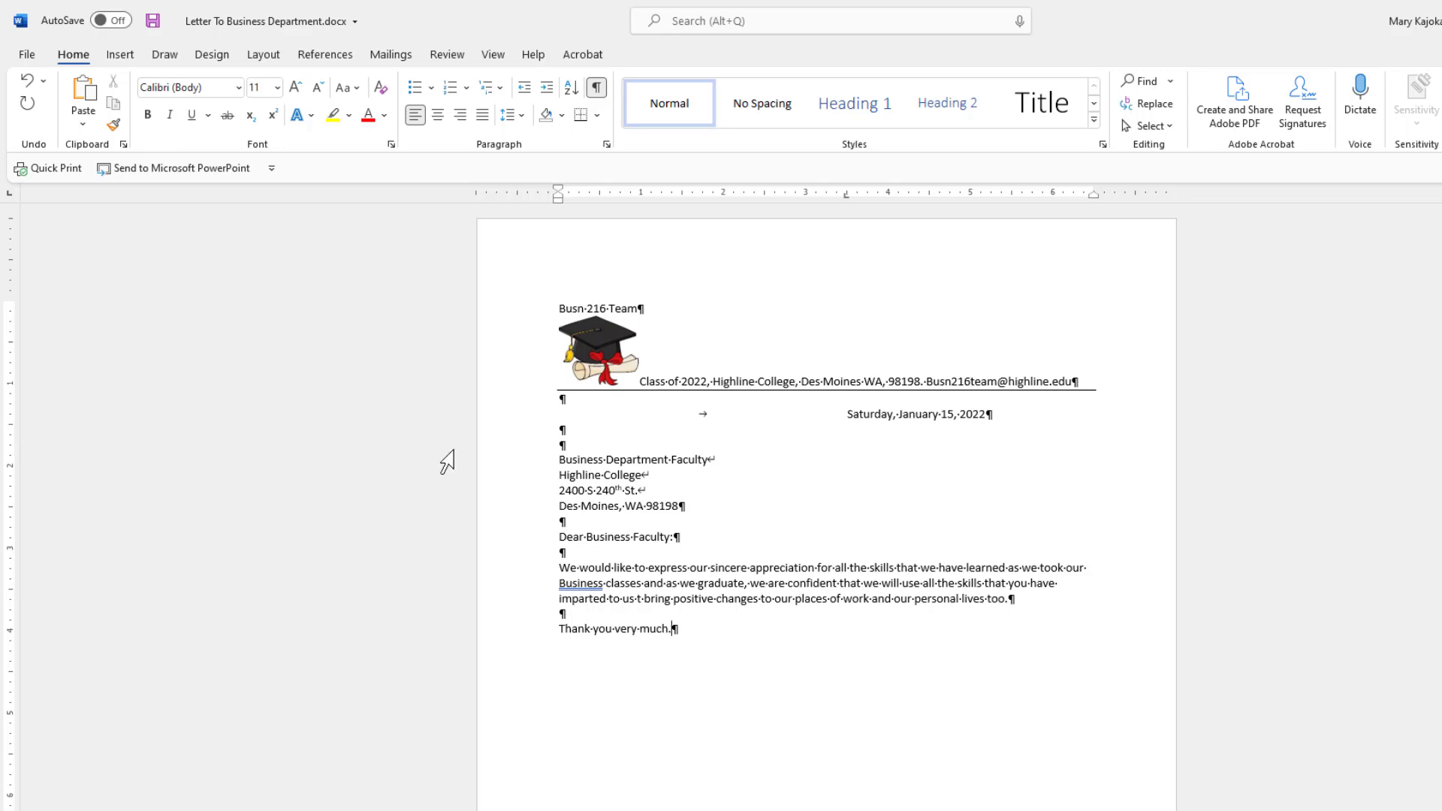
{"action": "key", "text": "Return"}
{"action": "key", "text": "Return"}
Add a tabbed 'Sincerely,' closing and, several lines below, a tabbed 'Busn 216 Team' signature.
{"action": "key", "text": "Tab"}
{"action": "type", "text": "Sincerely,"}
{"action": "key", "text": "Return"}
{"action": "key", "text": "Return"}
{"action": "key", "text": "Return"}
{"action": "key", "text": "Return"}
{"action": "key", "text": "Return"}
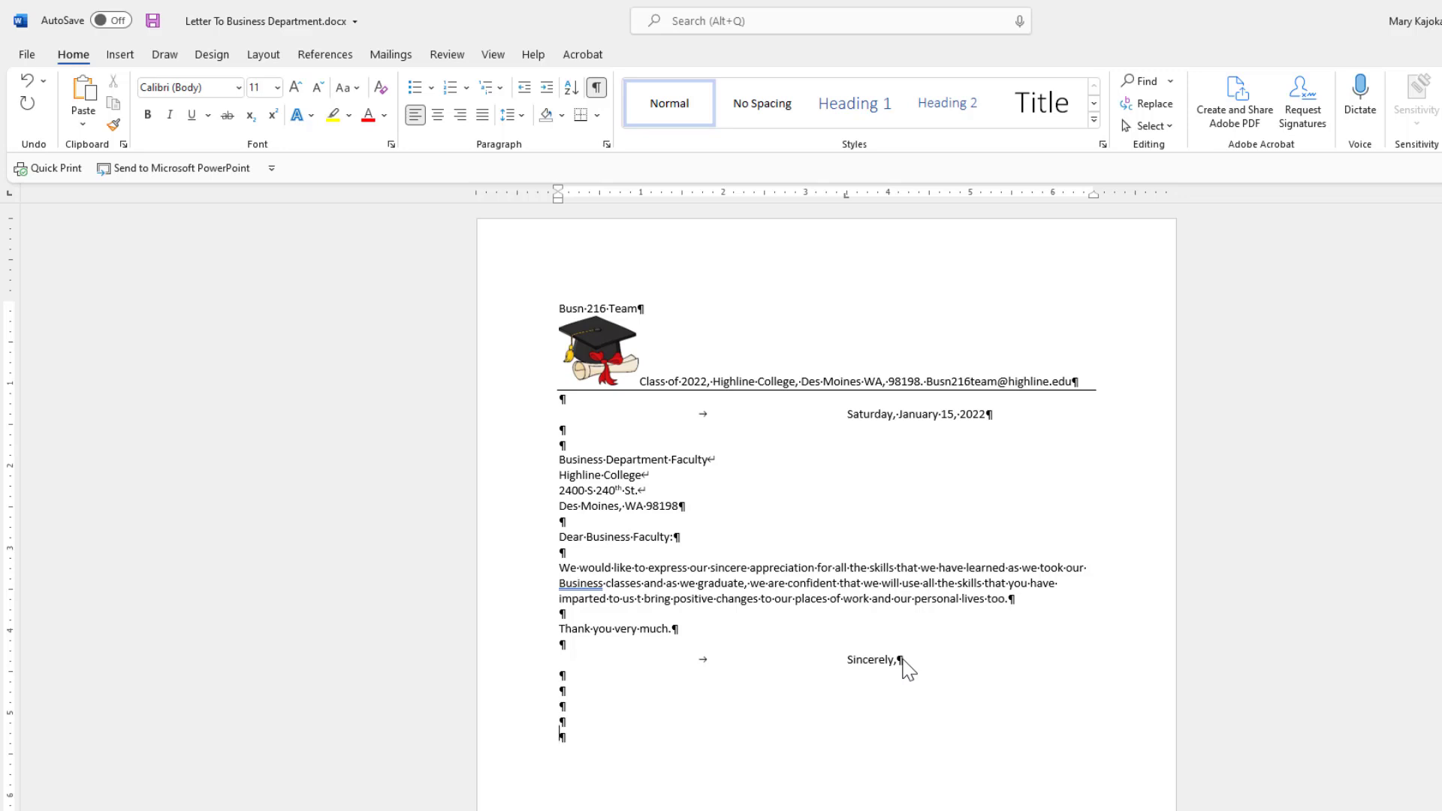
{"action": "key", "text": "Tab"}
{"action": "type", "text": "Busn 216 Team"}
Add 'Class of 2022' on a tabbed line under Busn 216 Team and save the letter.
{"action": "key", "text": "shift+Return"}
{"action": "key", "text": "Tab"}
{"action": "type", "text": "Class of 2022"}
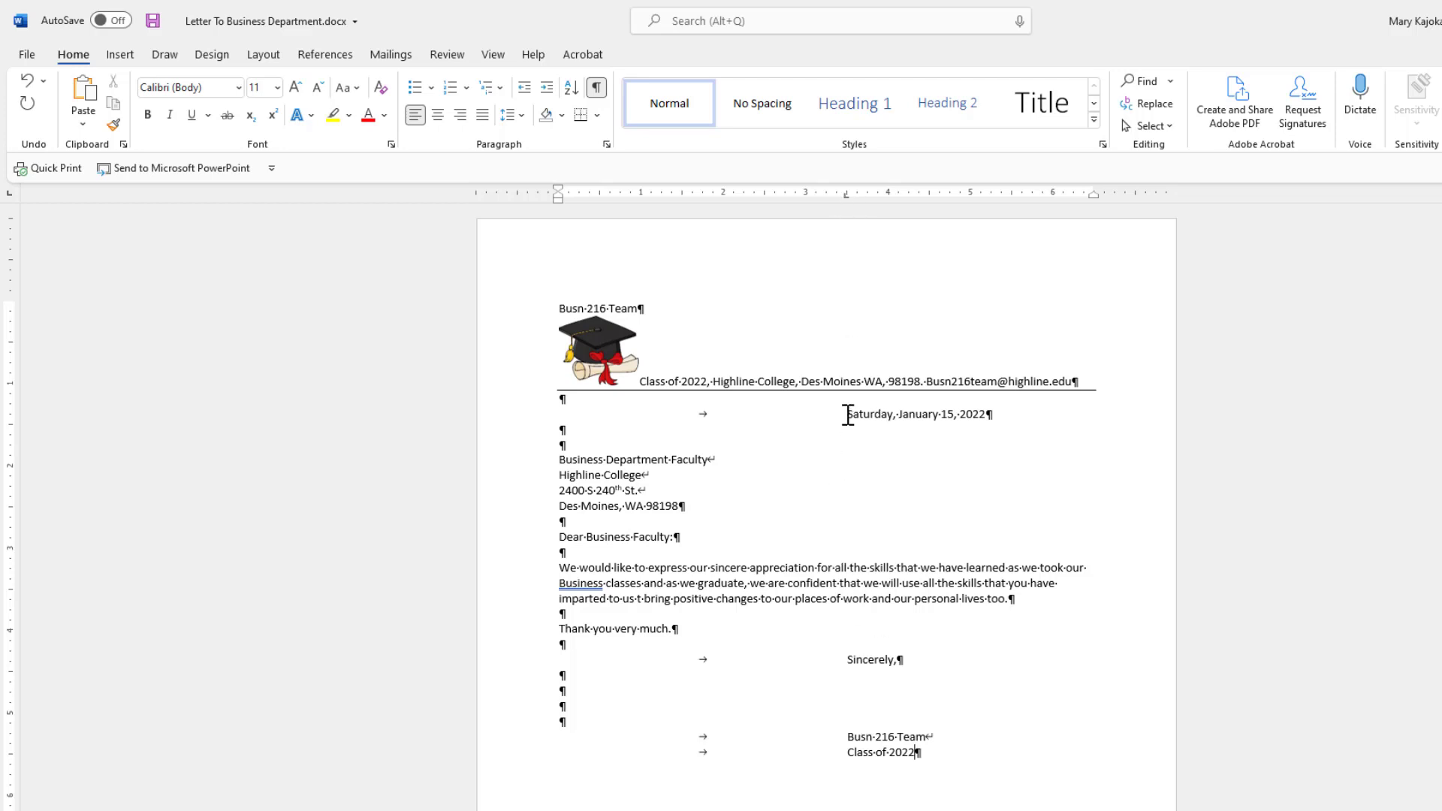
{"action": "key", "text": "ctrl+s"}
Prefix the file name with 'Block Style', saving as 'Block Style Letter To Business Department.docx'.
{"action": "key", "text": "F12"}
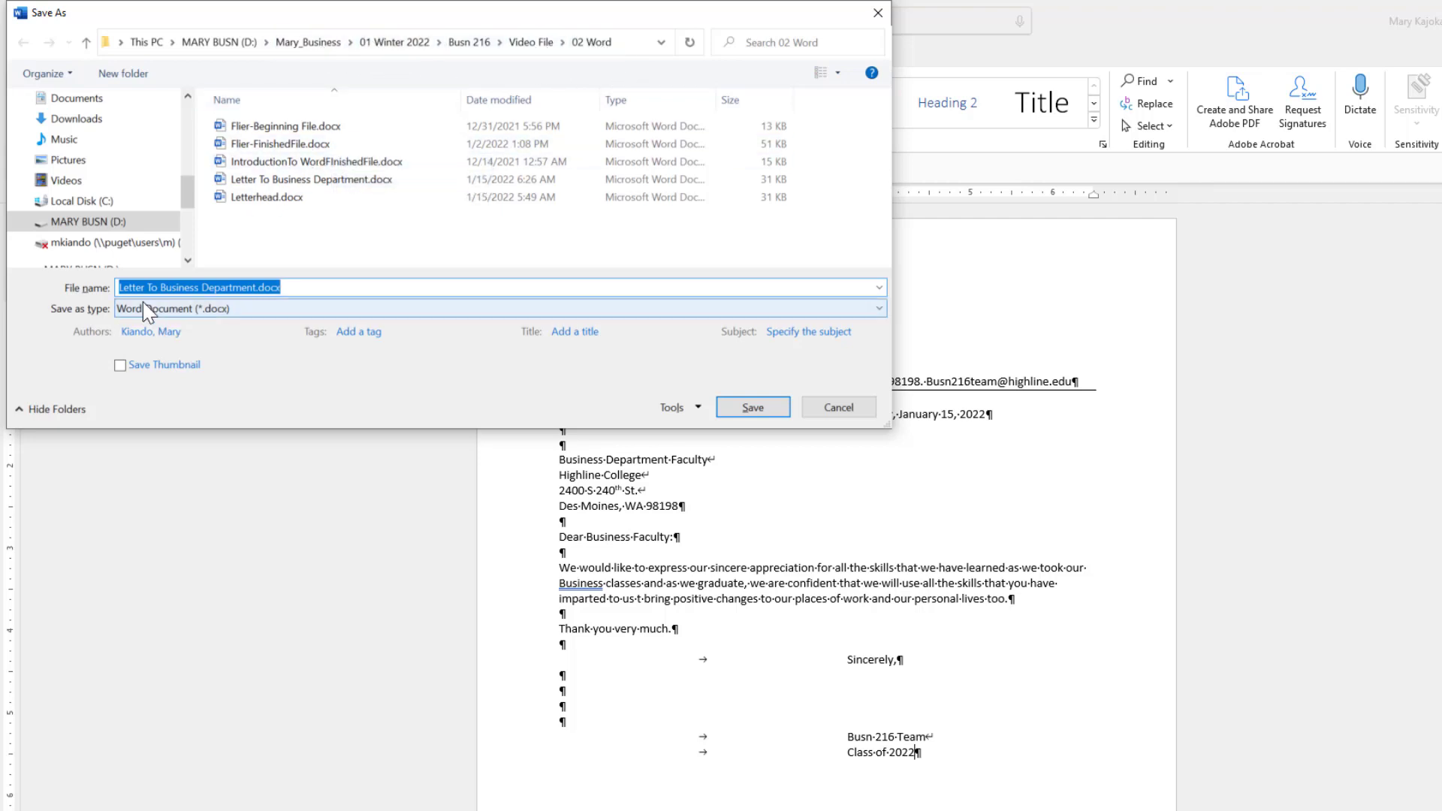
{"action": "left_click", "coordinate": [119, 288]}
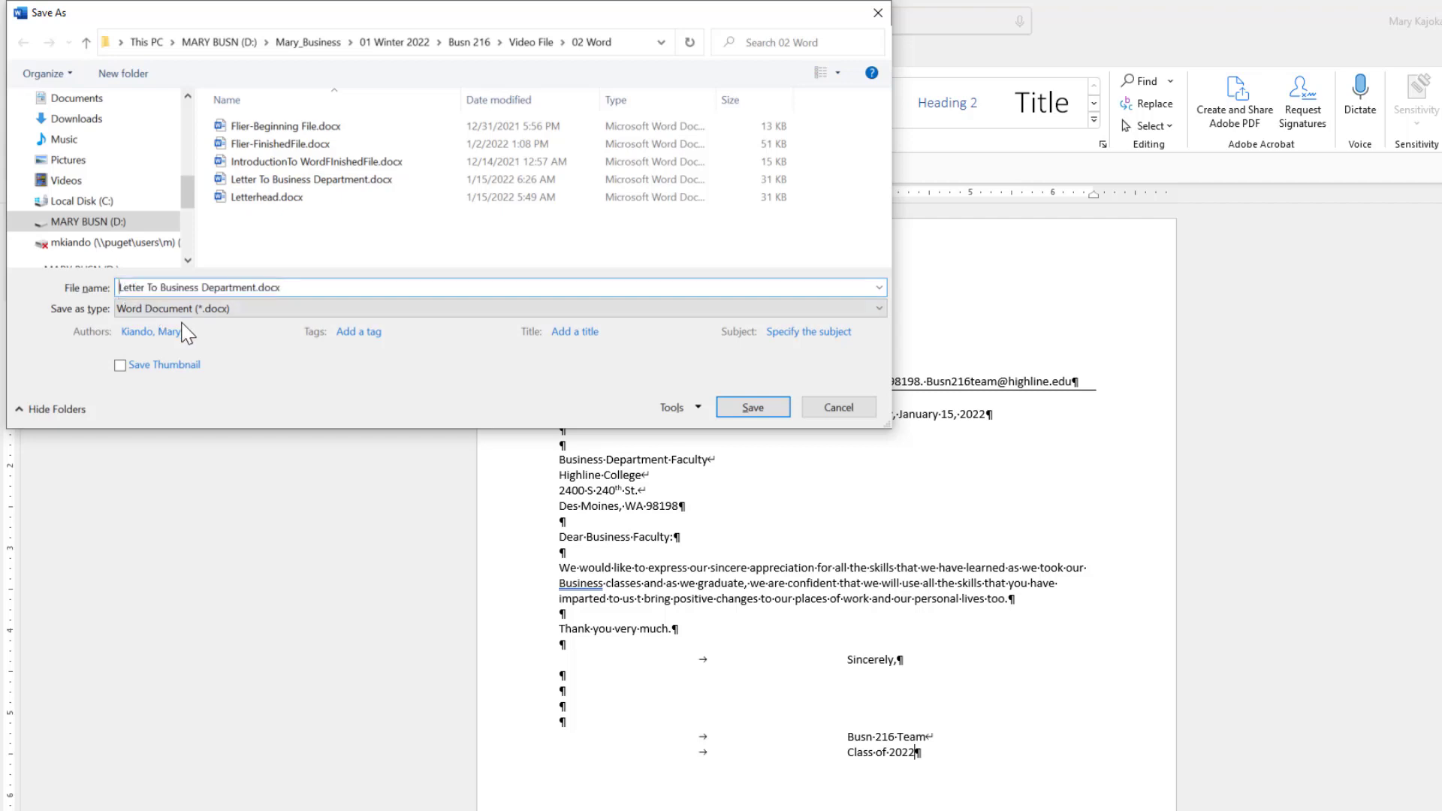
{"action": "type", "text": "Block Style"}
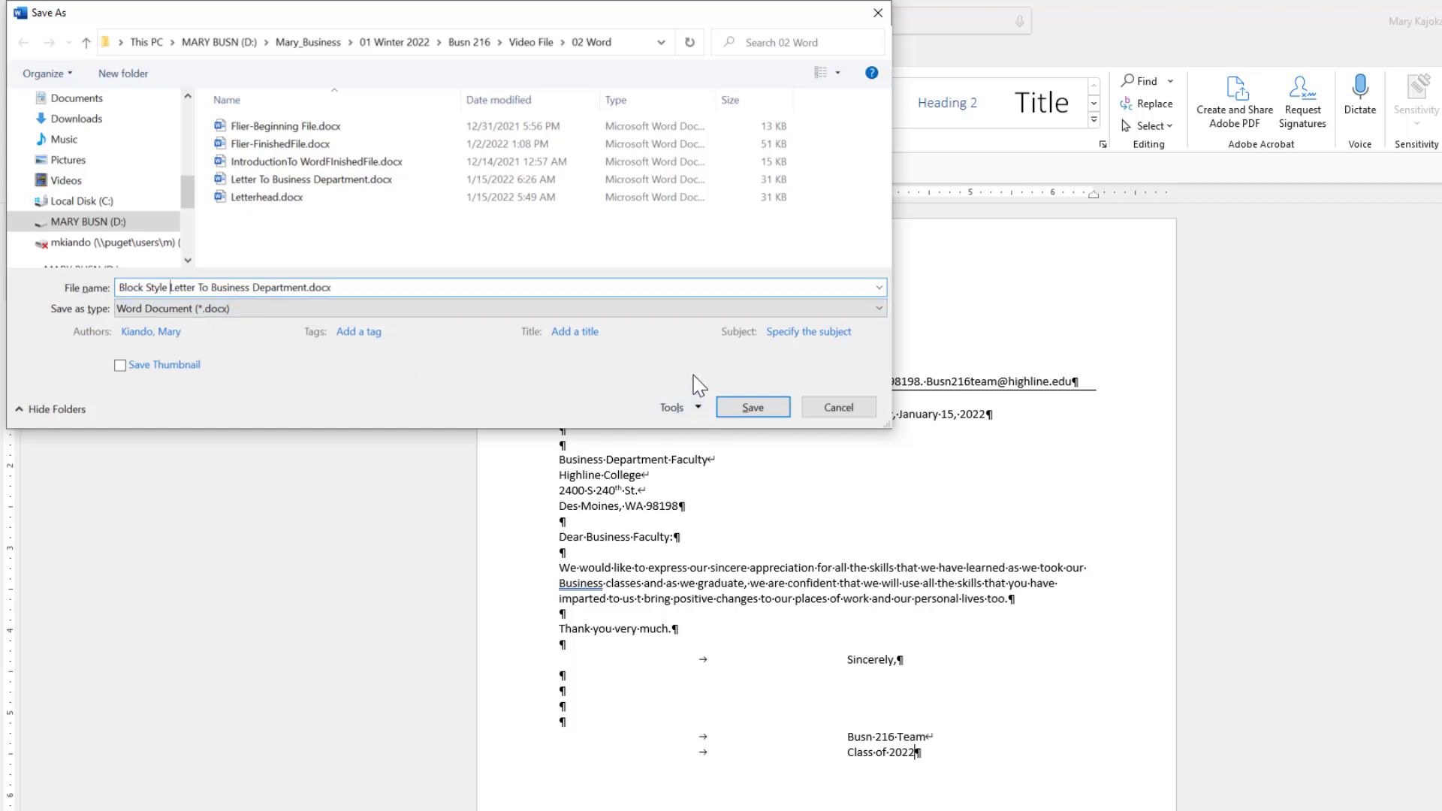
{"action": "left_click", "coordinate": [749, 407]}
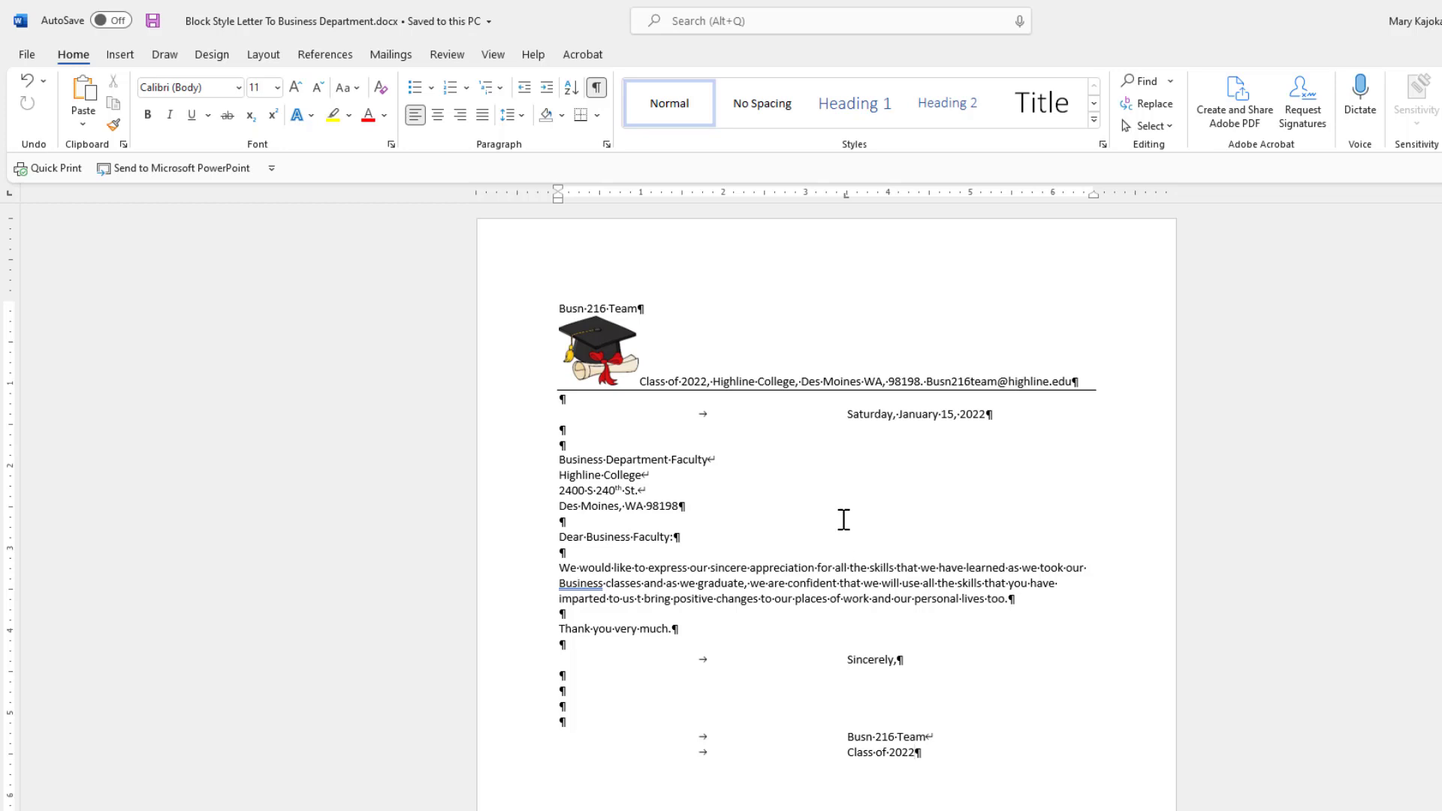
Remove the 3.5-inch tab stop from the lines from the date down to Class of 2022.
{"action": "left_click", "coordinate": [558, 415]}
{"action": "left_click", "coordinate": [918, 753], "text": "shift"}
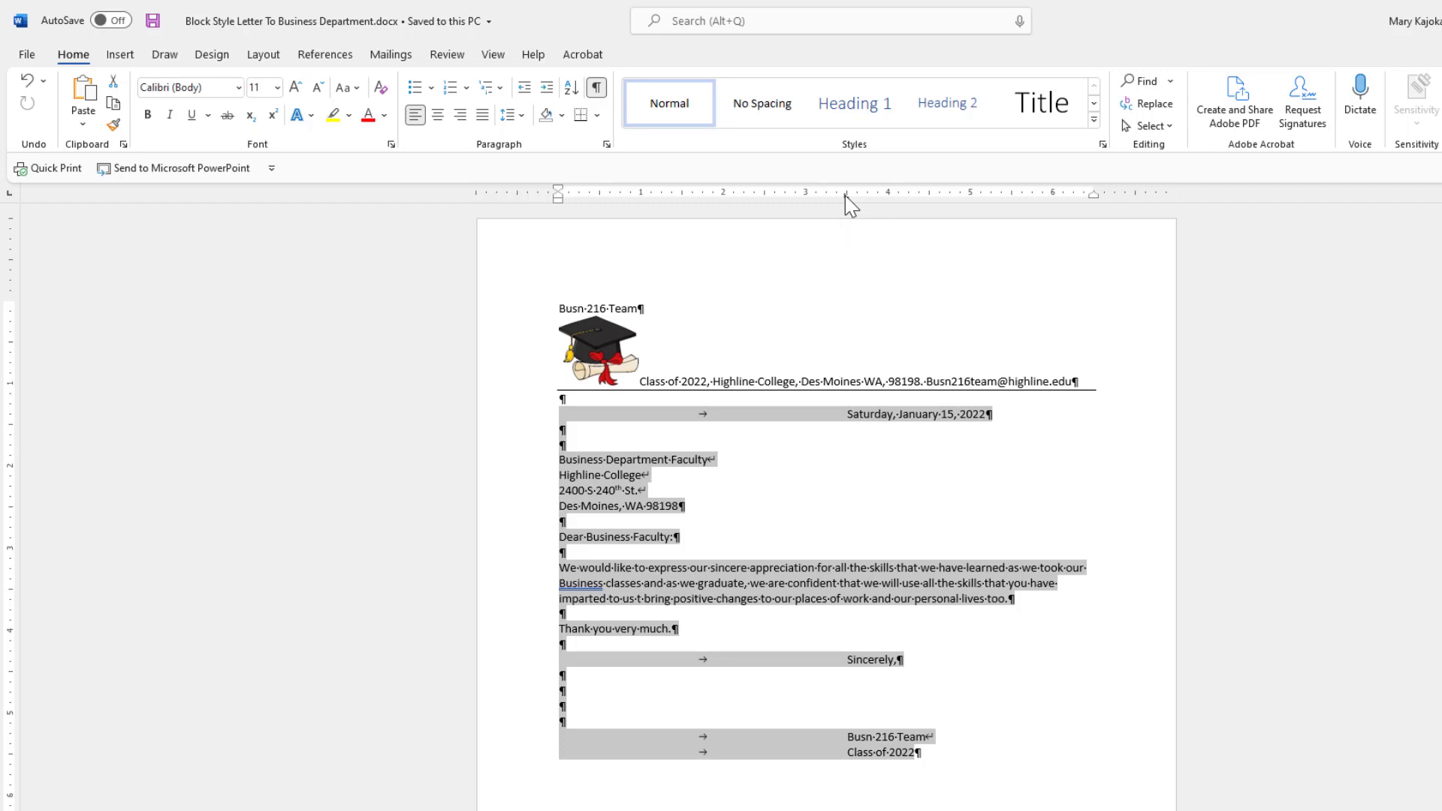
{"action": "left_click_drag", "start_coordinate": [845, 196], "coordinate": [837, 289]}
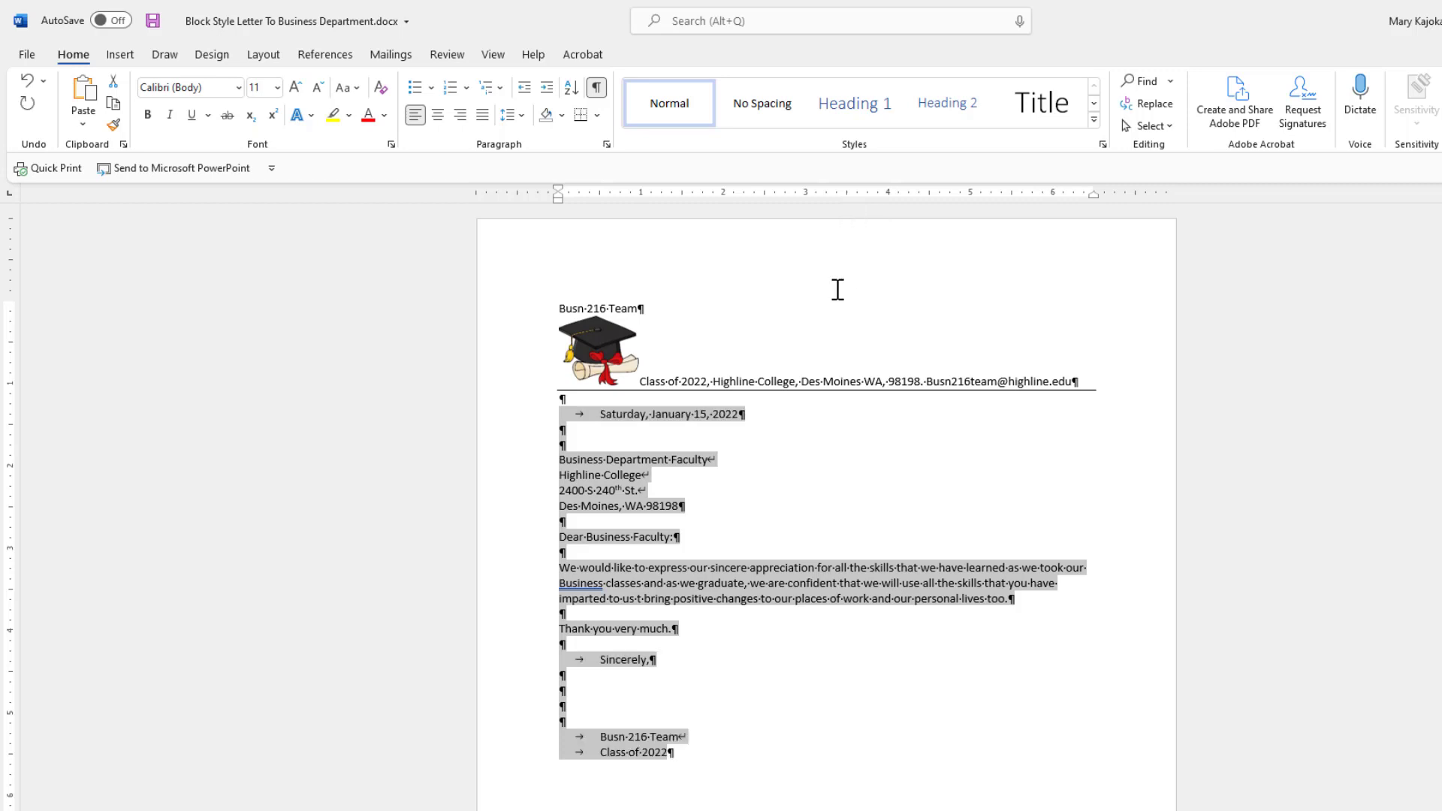
{"action": "left_click", "coordinate": [629, 417]}
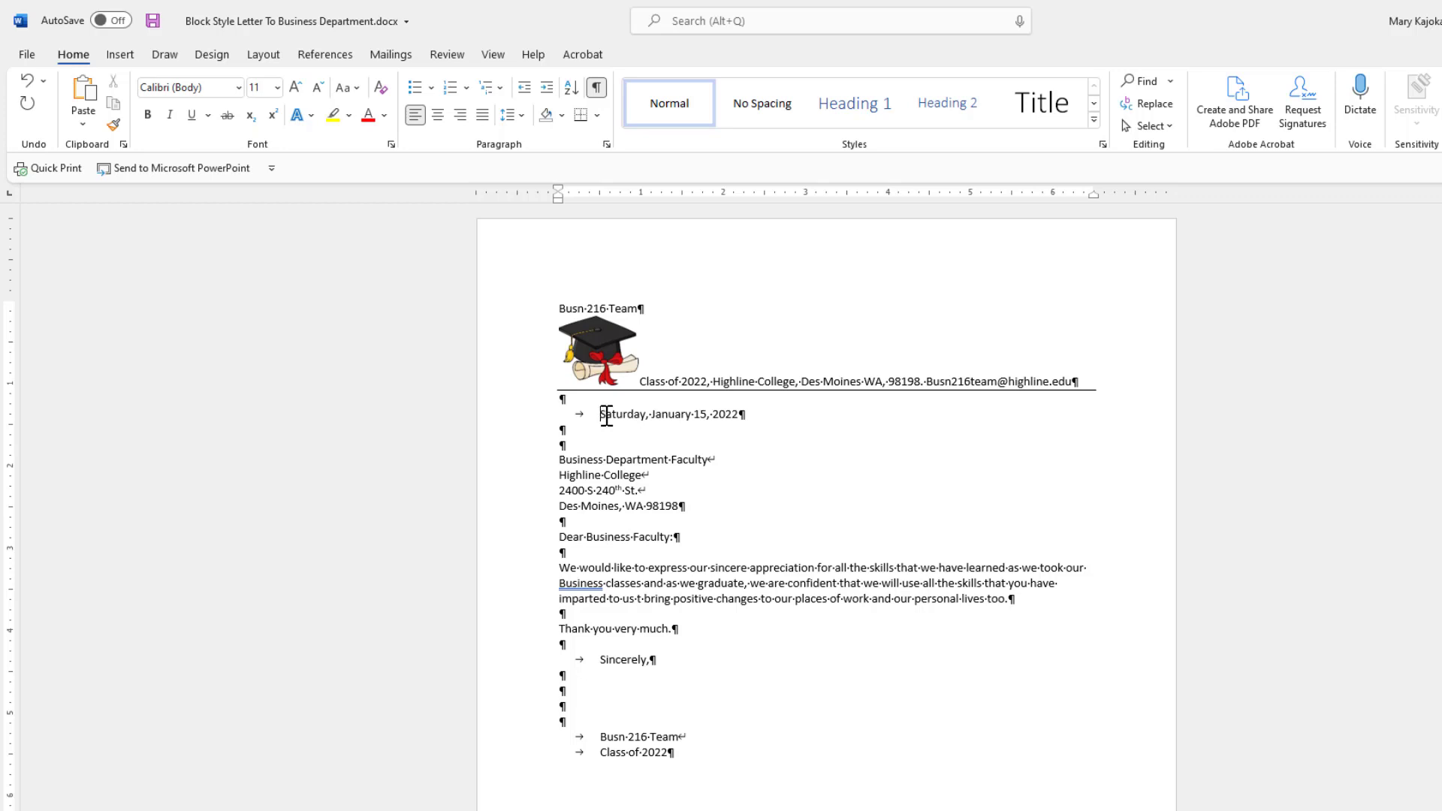
Delete the tabs before the date, Sincerely, Busn 216 Team and Class of 2022, then save.
{"action": "left_click", "coordinate": [602, 418]}
{"action": "key", "text": "BackSpace"}
{"action": "left_click", "coordinate": [602, 660]}
{"action": "key", "text": "BackSpace"}
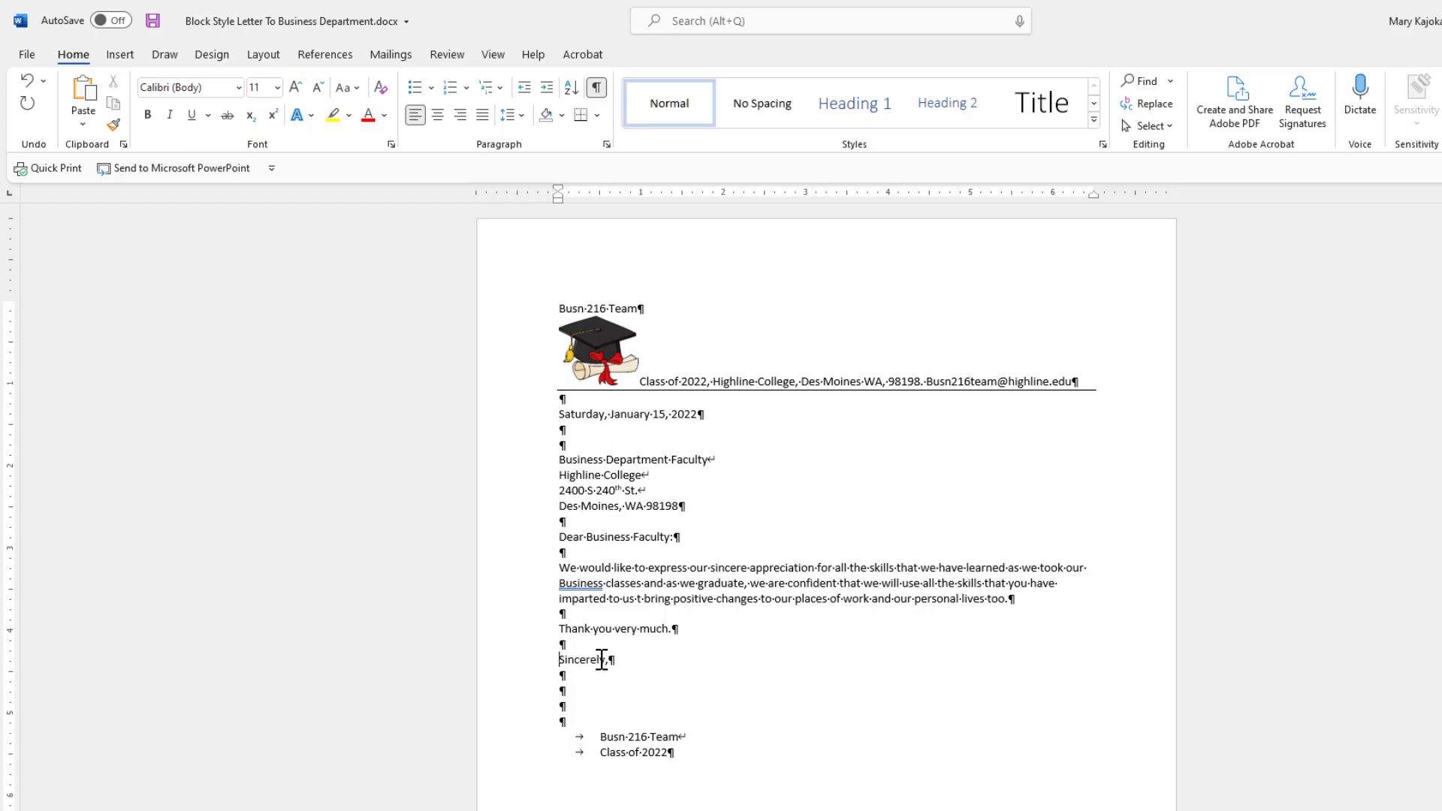
{"action": "left_click", "coordinate": [601, 737]}
{"action": "key", "text": "BackSpace"}
{"action": "left_click", "coordinate": [602, 752]}
{"action": "key", "text": "BackSpace"}
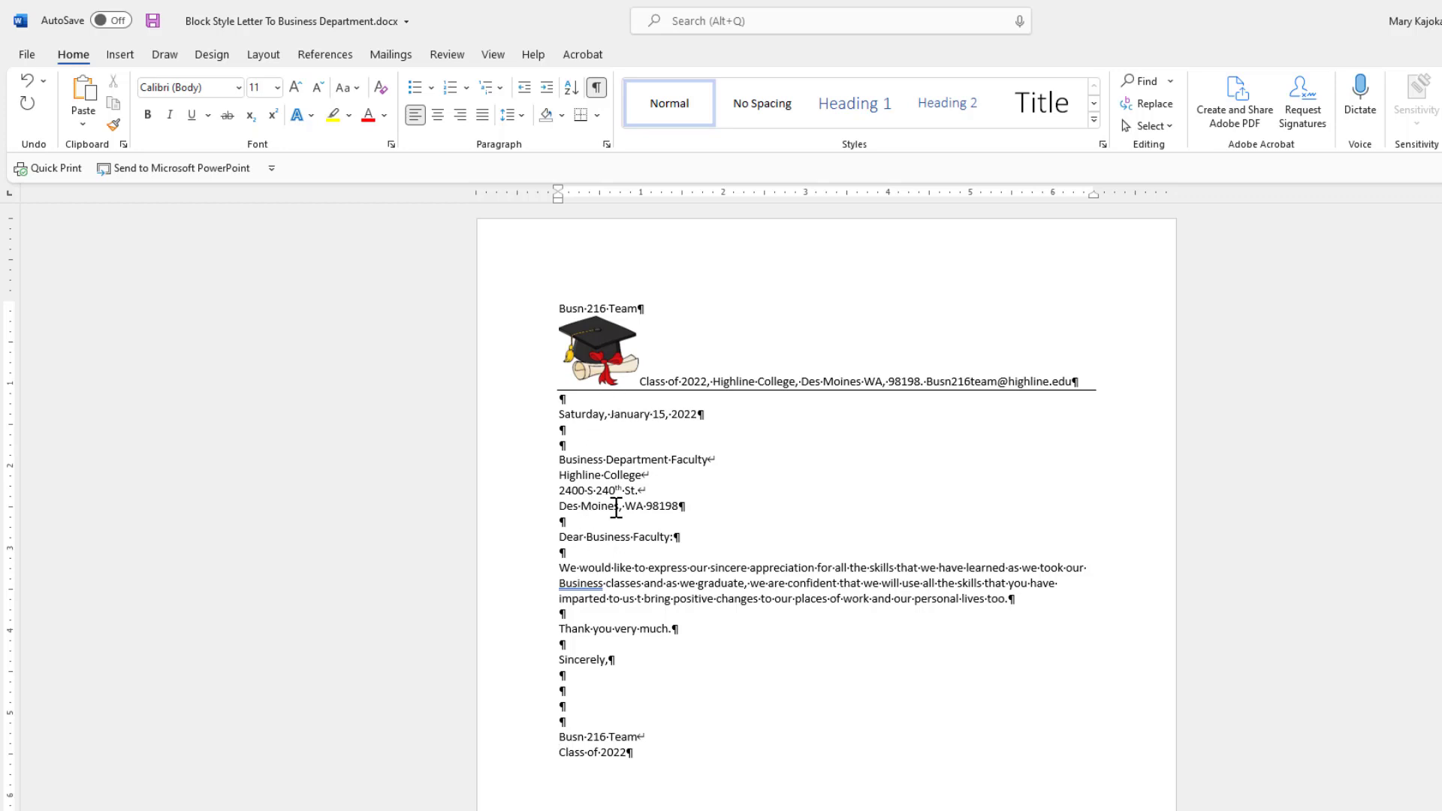
{"action": "key", "text": "ctrl+s"}
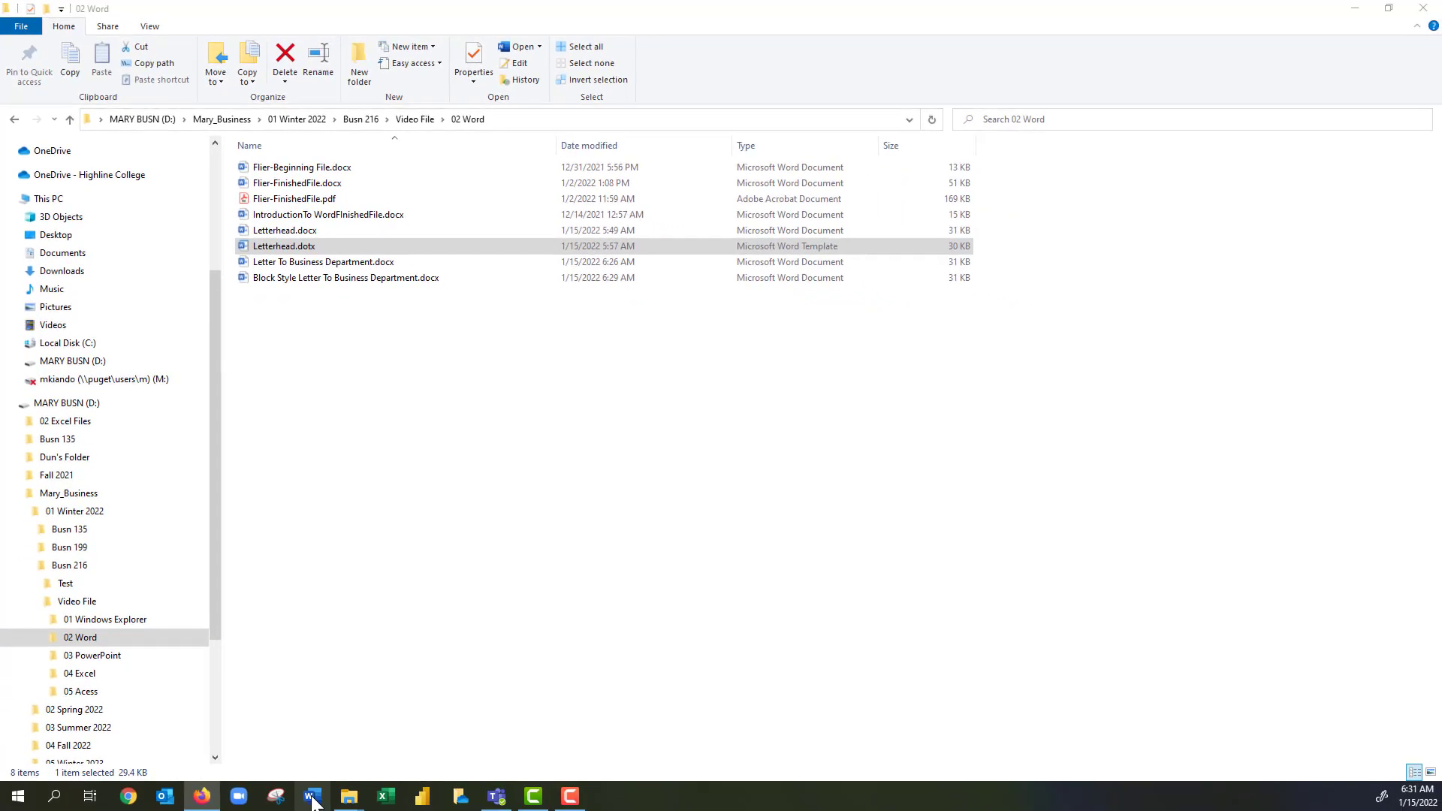
Relaunch Word, start a blank document, and bring up the Open page listing recent files.
{"action": "left_click", "coordinate": [313, 800]}
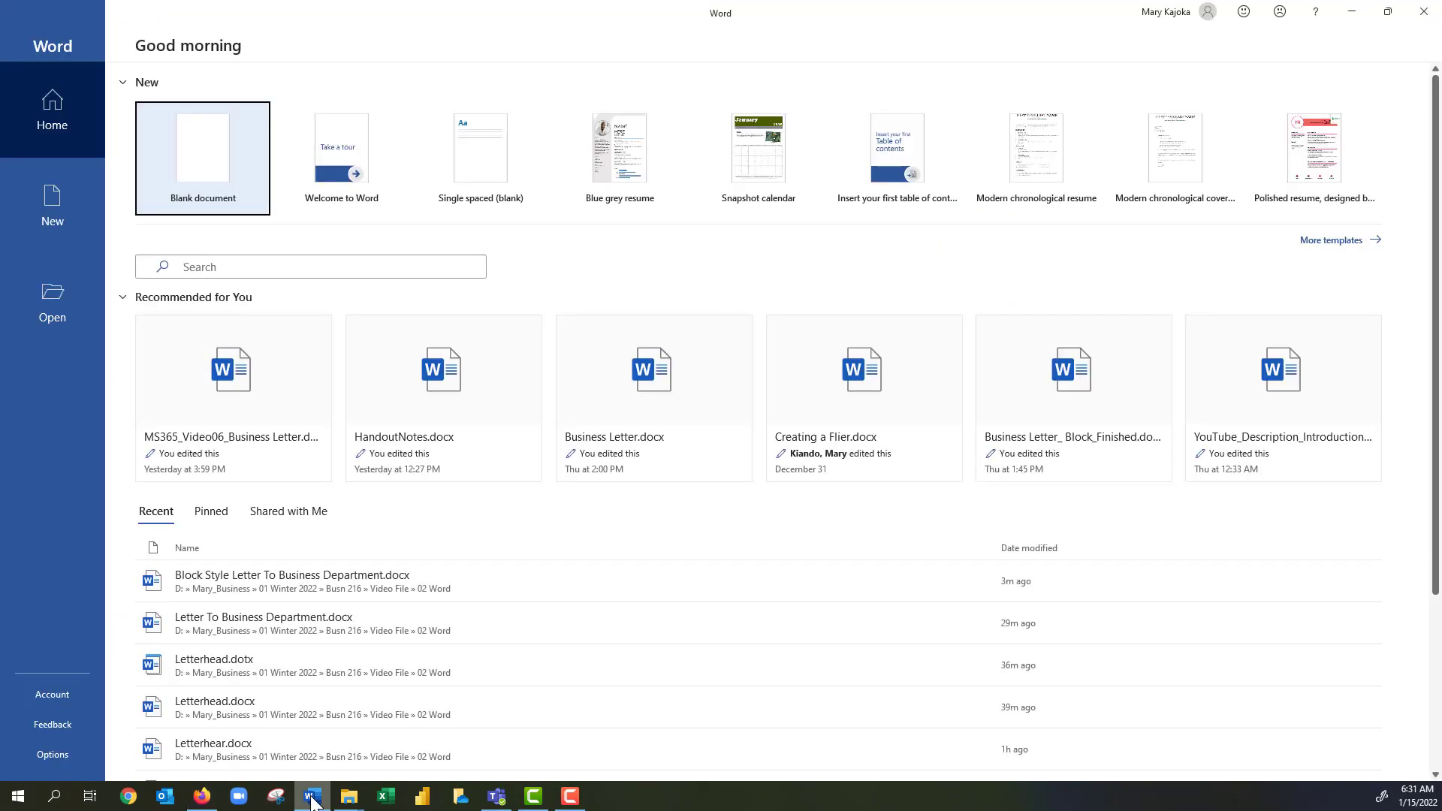
{"action": "left_click", "coordinate": [379, 725]}
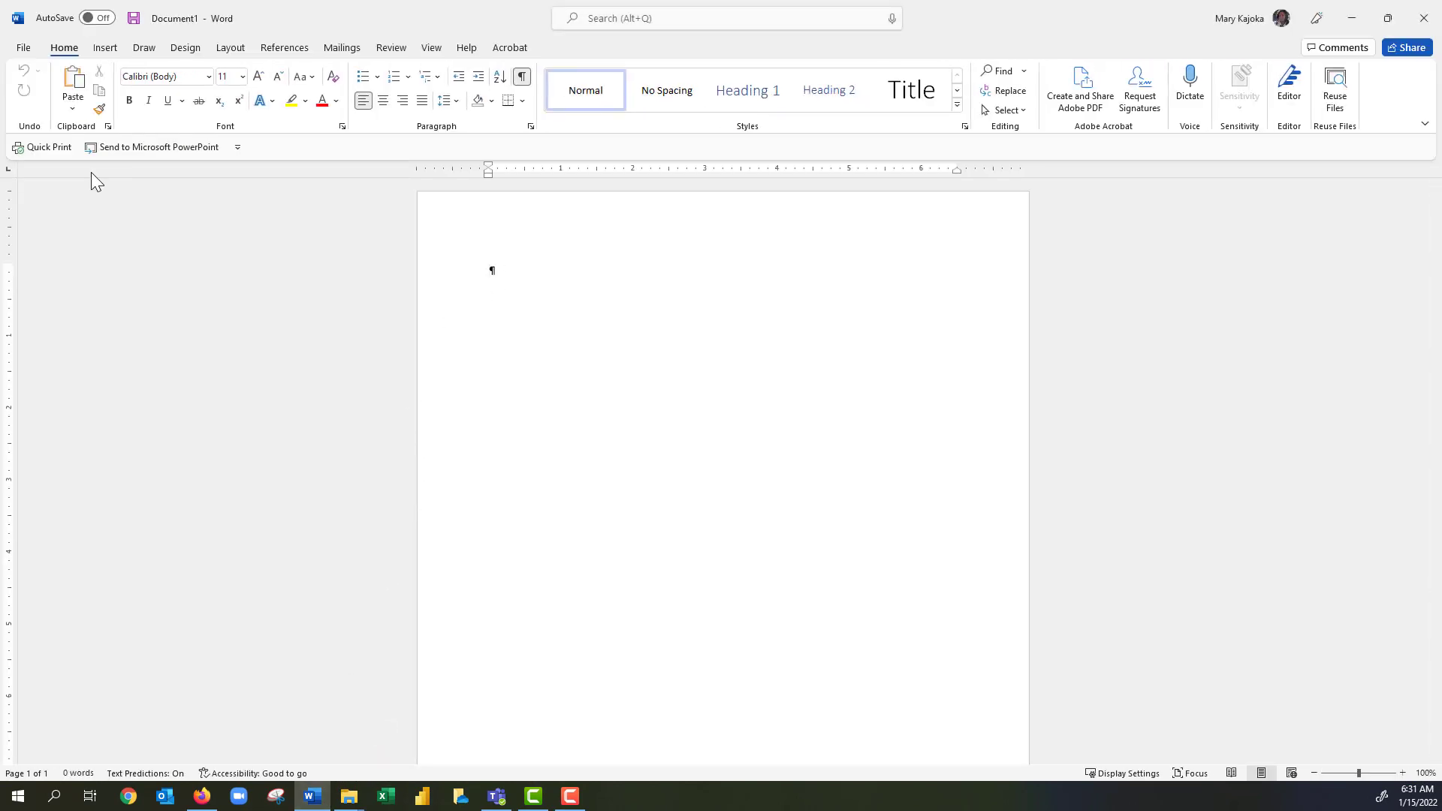
{"action": "left_click", "coordinate": [23, 49]}
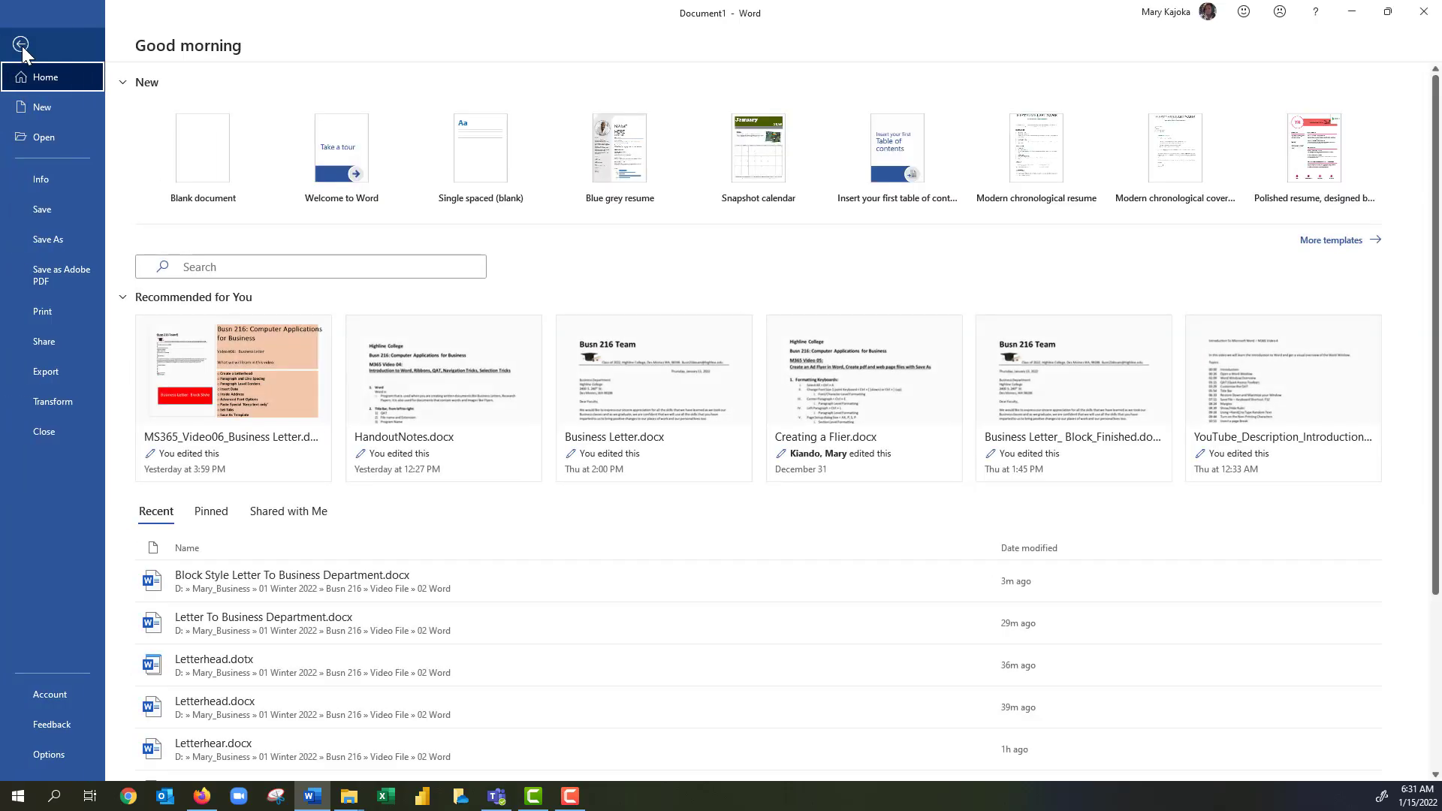
{"action": "left_click", "coordinate": [43, 138]}
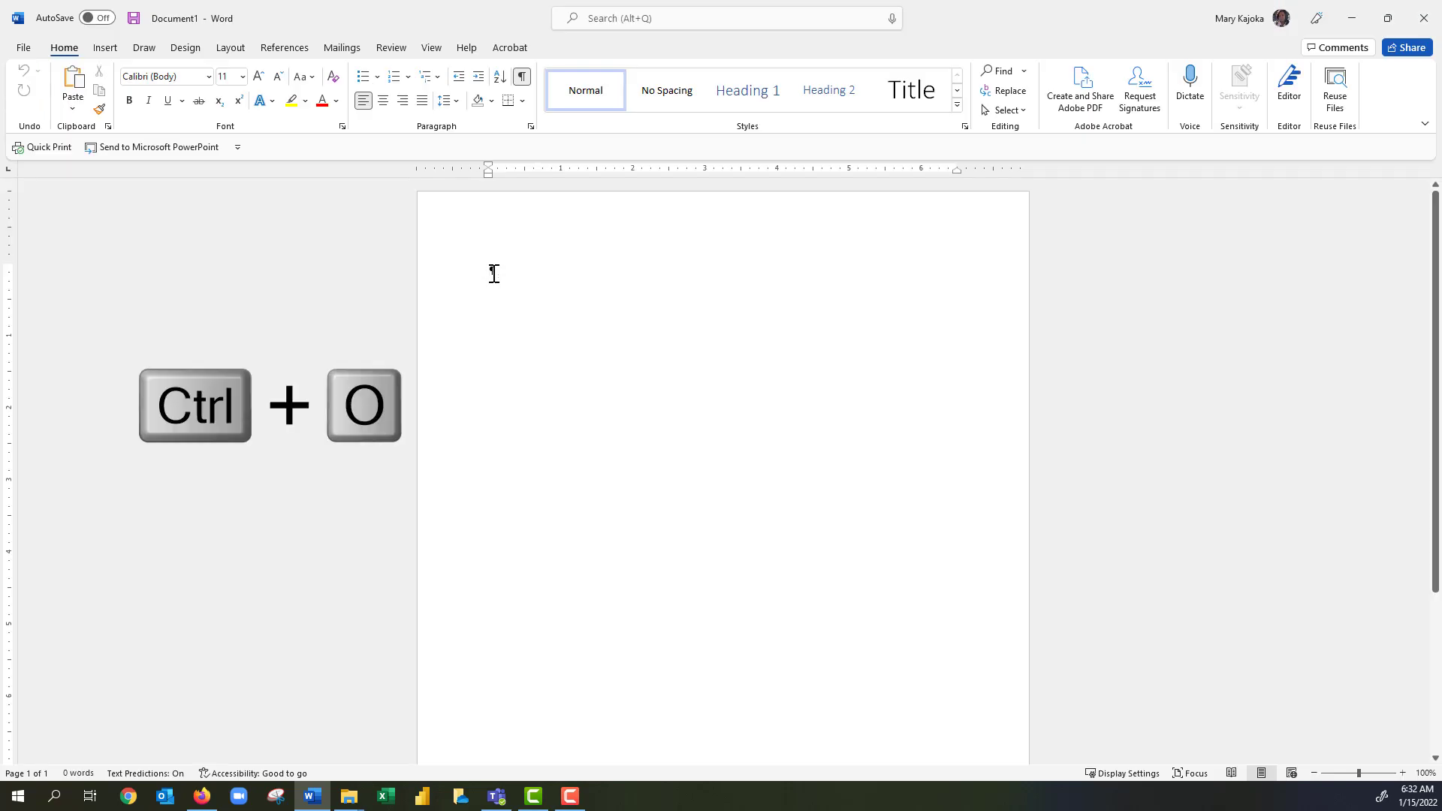
{"action": "key", "text": "ctrl+o"}
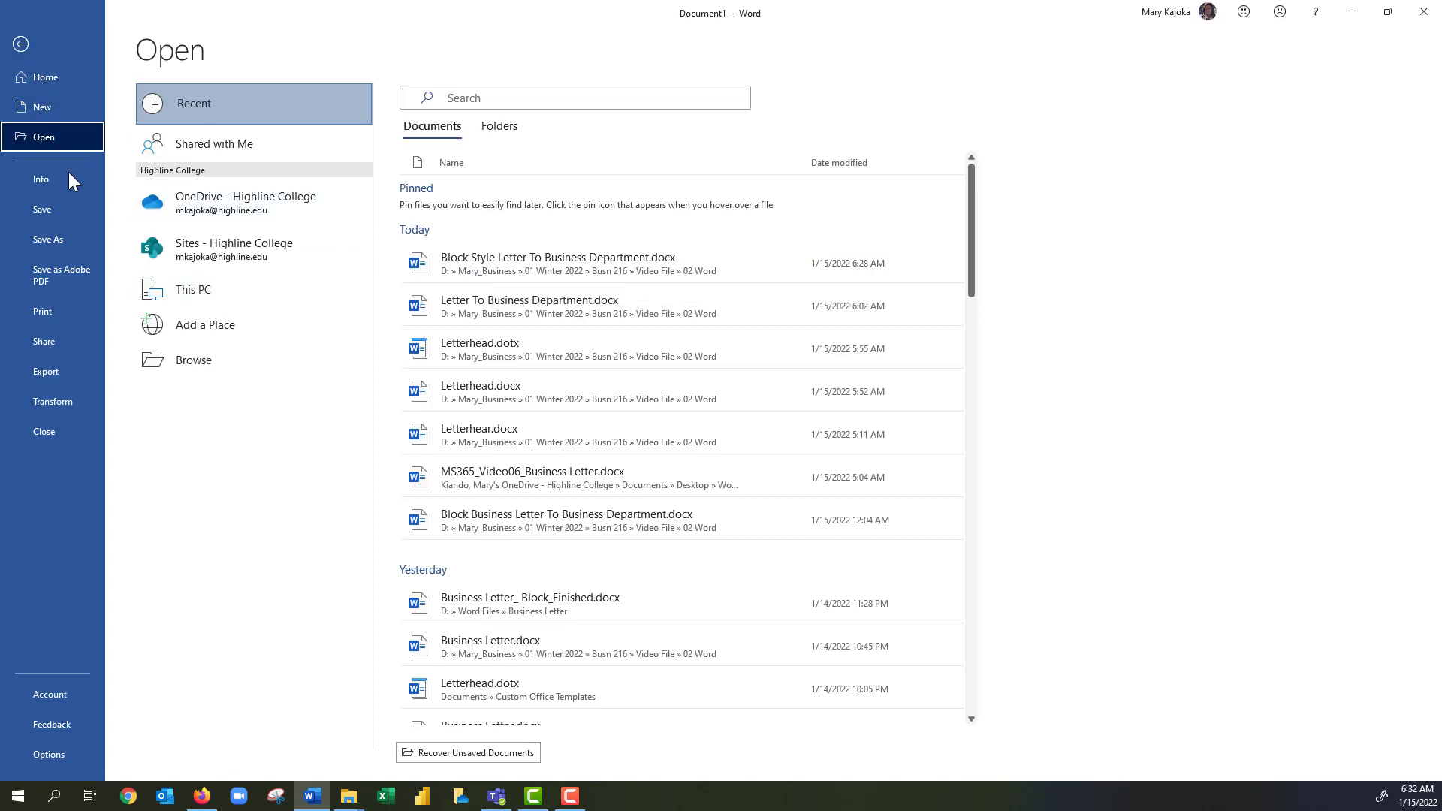
Browse to Mary_Business > 01 Winter 2022 > Busn 216 > Video File > 02 Word.
{"action": "left_click", "coordinate": [211, 362]}
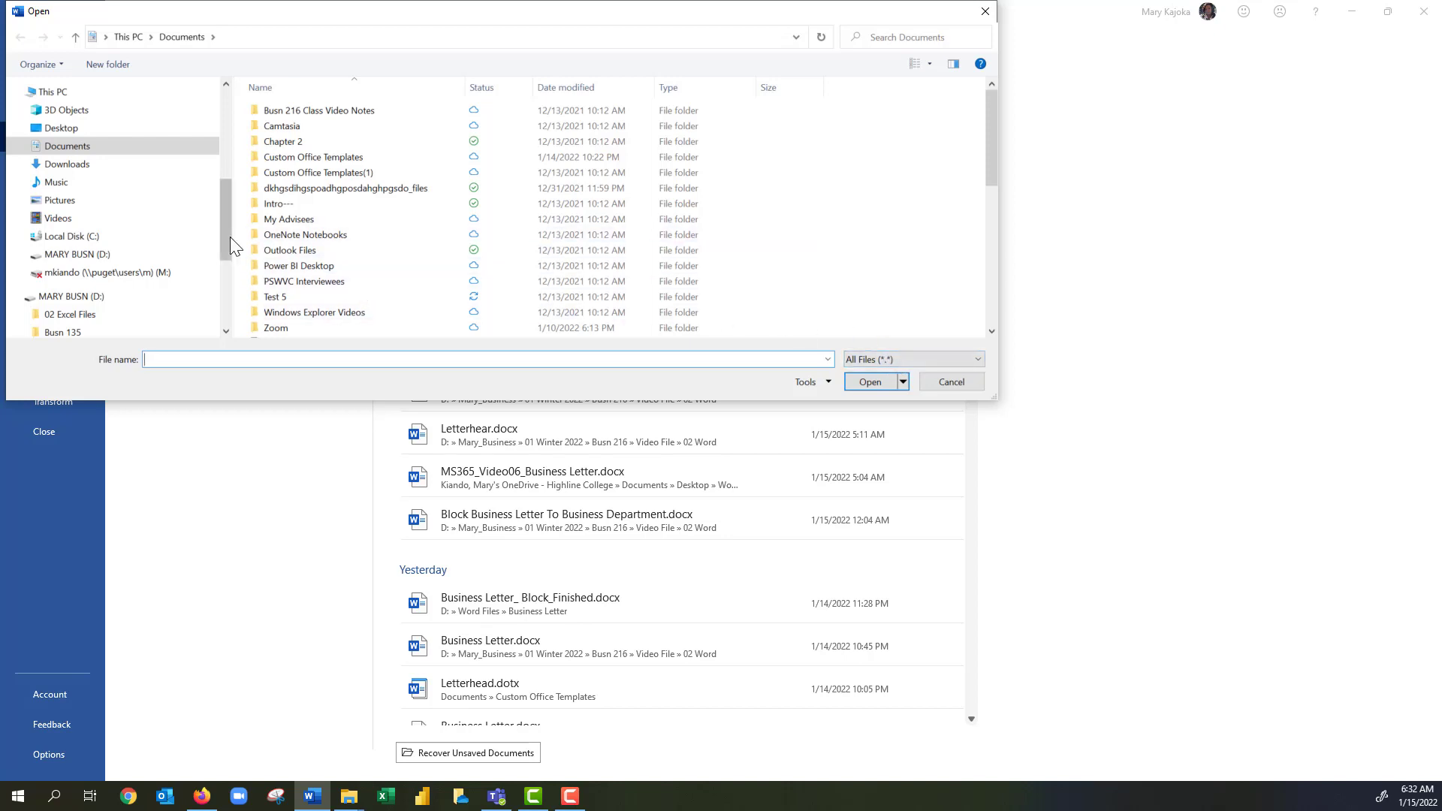
{"action": "scroll", "coordinate": [229, 235], "scroll_direction": "down", "scroll_amount": 1}
{"action": "left_click_drag", "start_coordinate": [229, 235], "coordinate": [227, 296]}
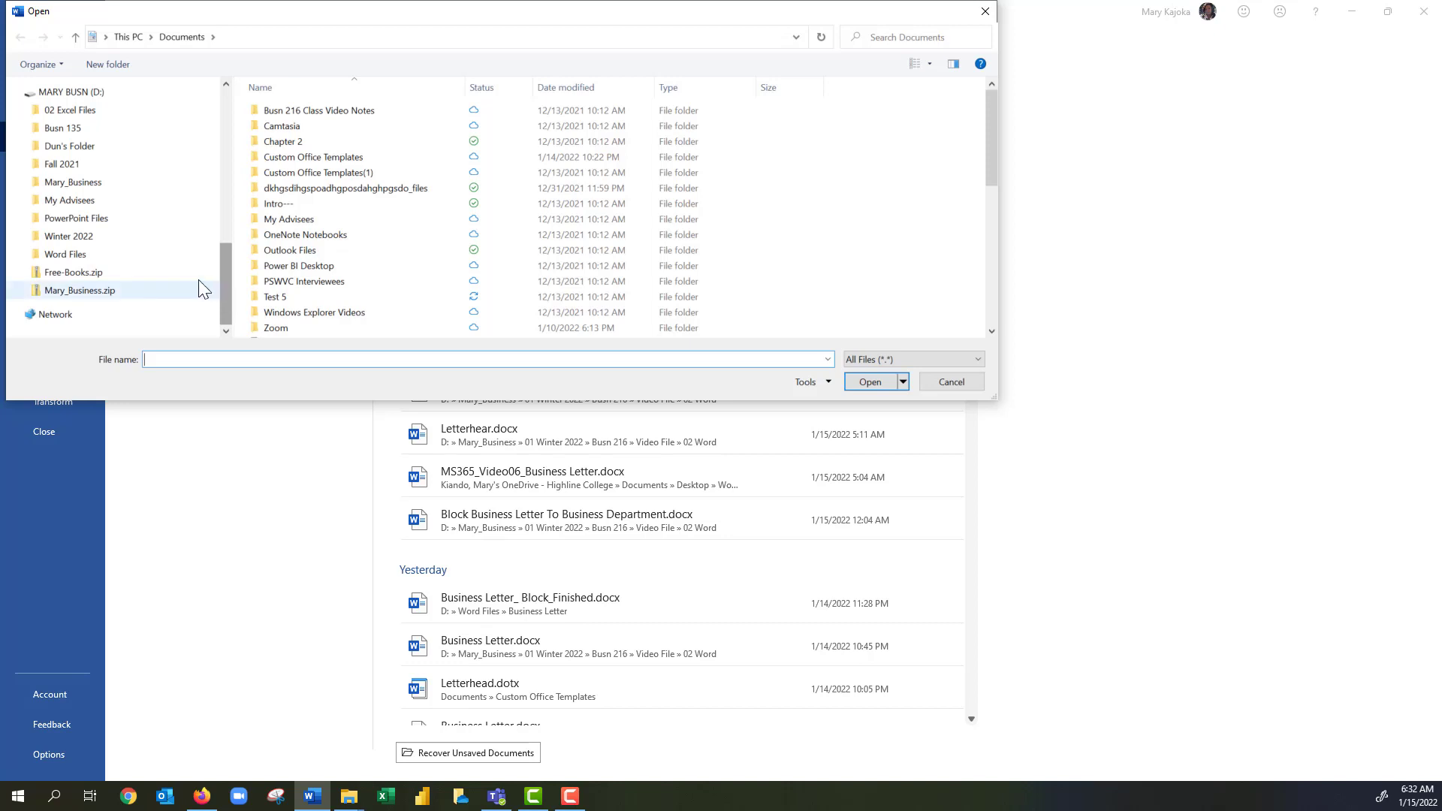
{"action": "left_click", "coordinate": [53, 185]}
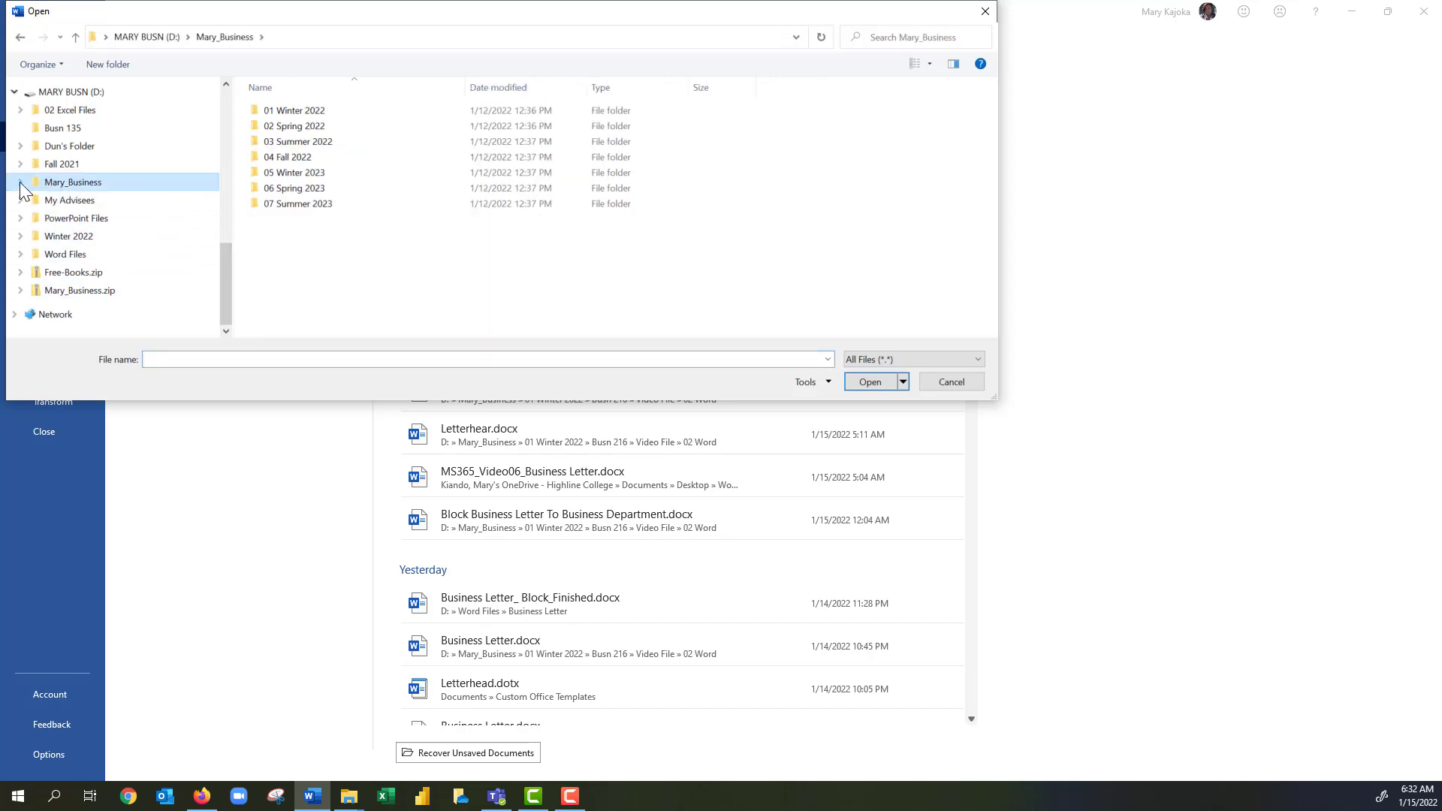
{"action": "left_click", "coordinate": [20, 183]}
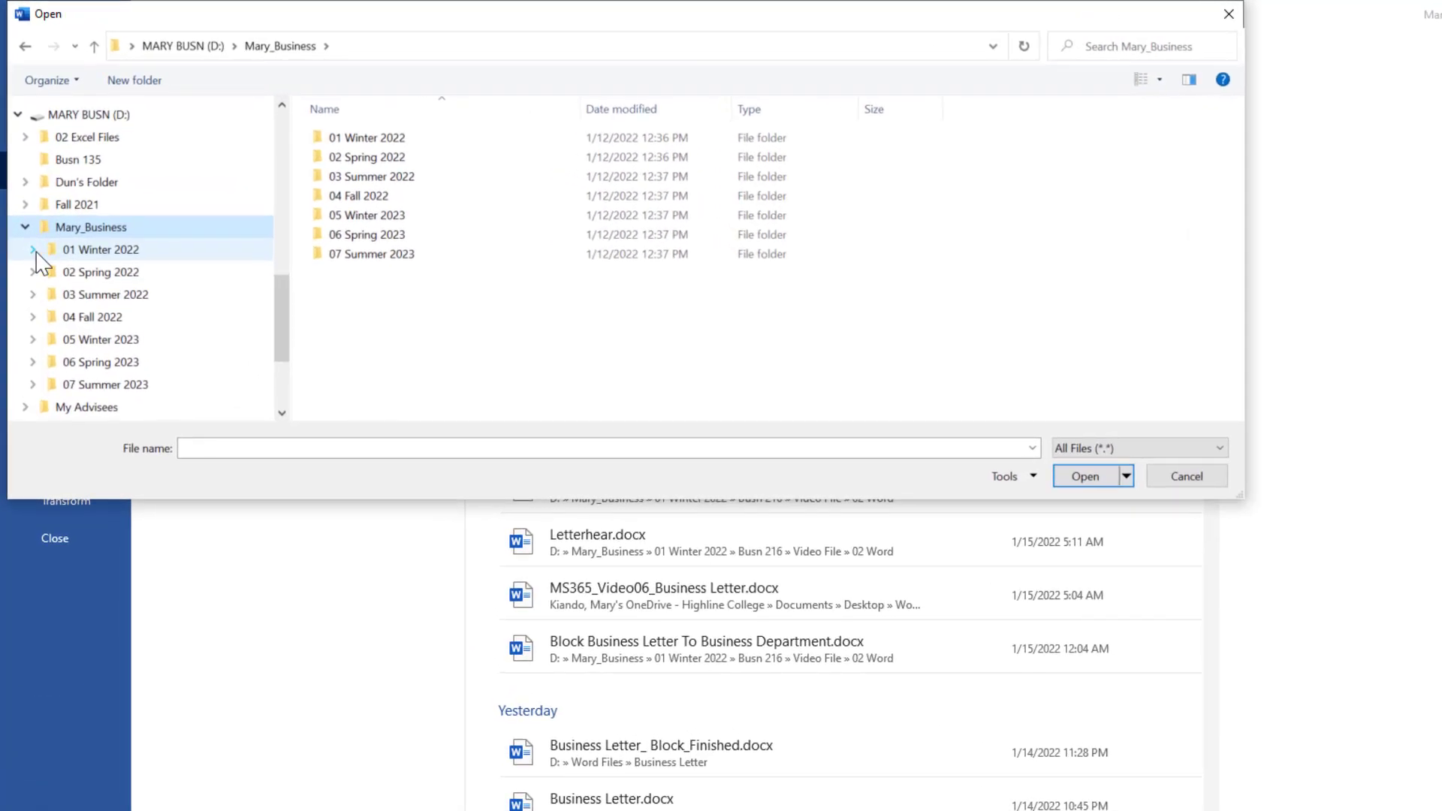
{"action": "left_click", "coordinate": [33, 250]}
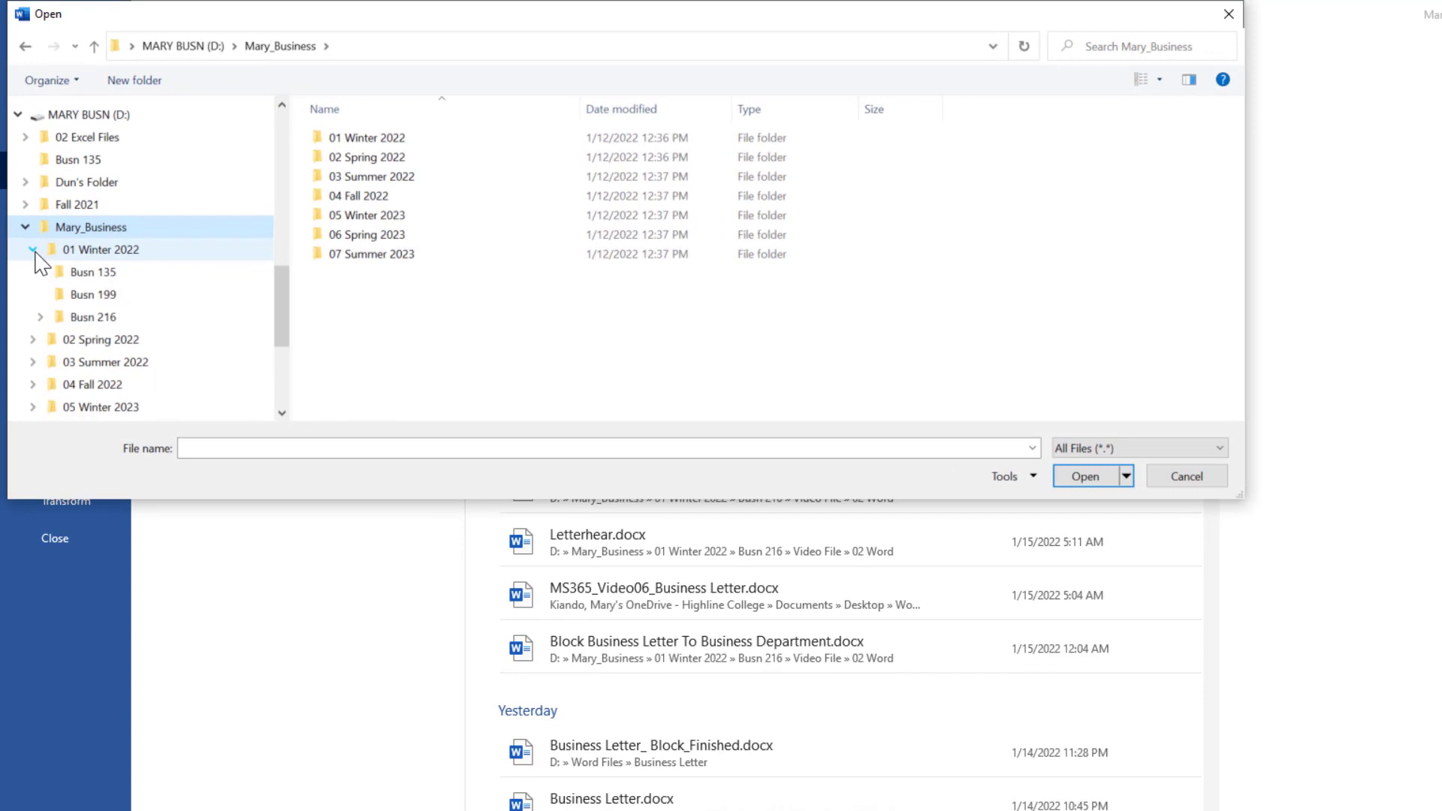
{"action": "left_click", "coordinate": [41, 317]}
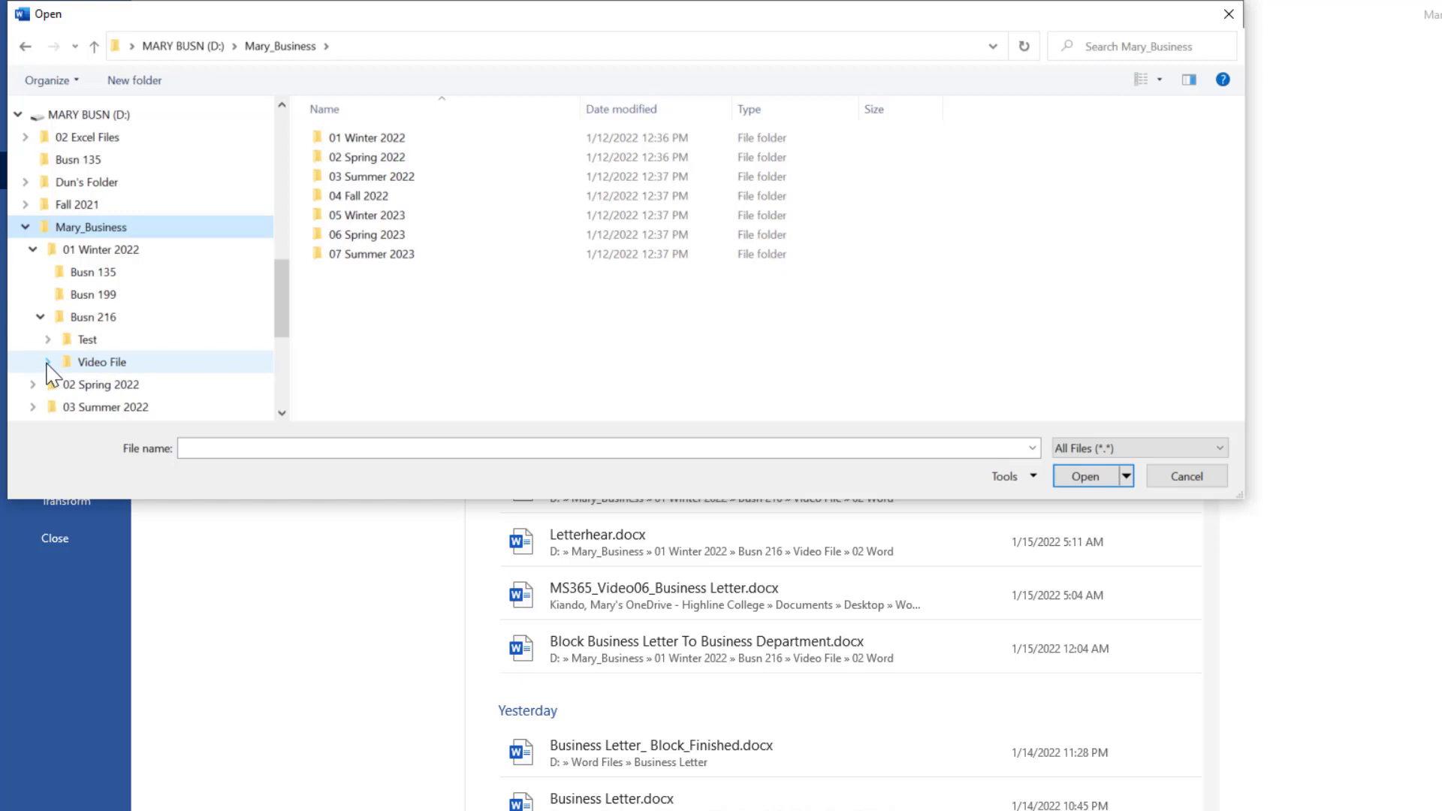
{"action": "left_click", "coordinate": [47, 363]}
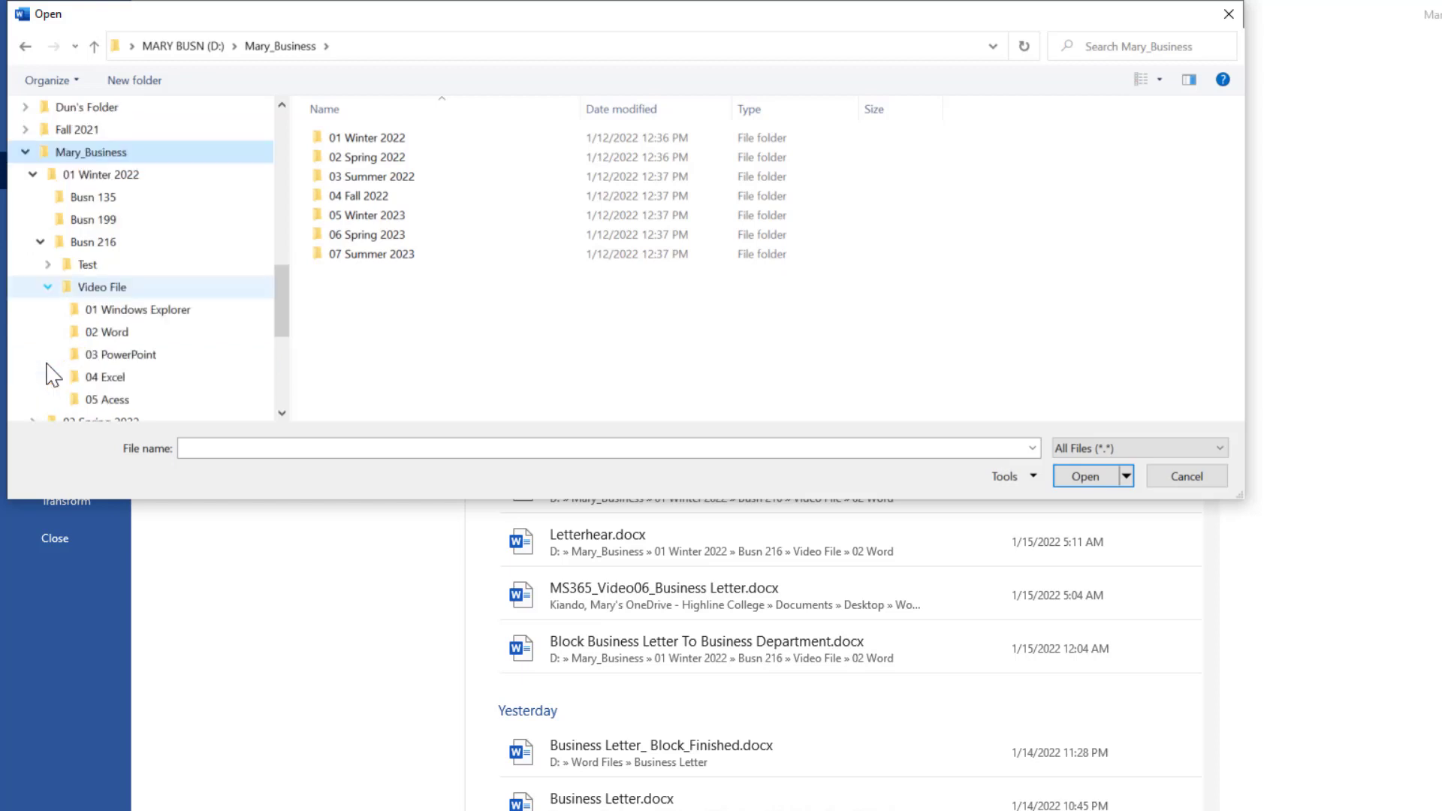
{"action": "left_click", "coordinate": [116, 345]}
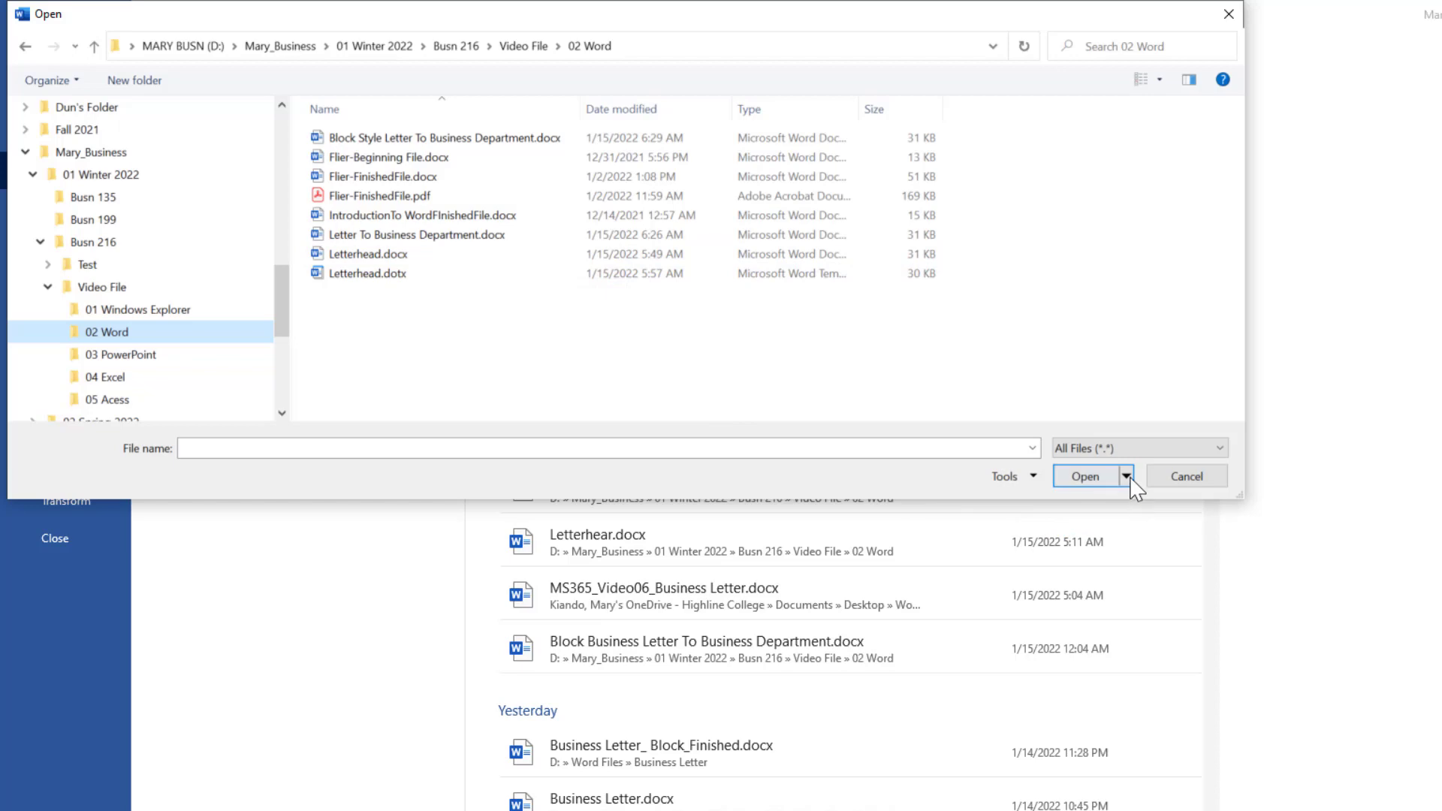
Keep the All Files filter and open Letterhead.dotx.
{"action": "left_click", "coordinate": [1220, 449]}
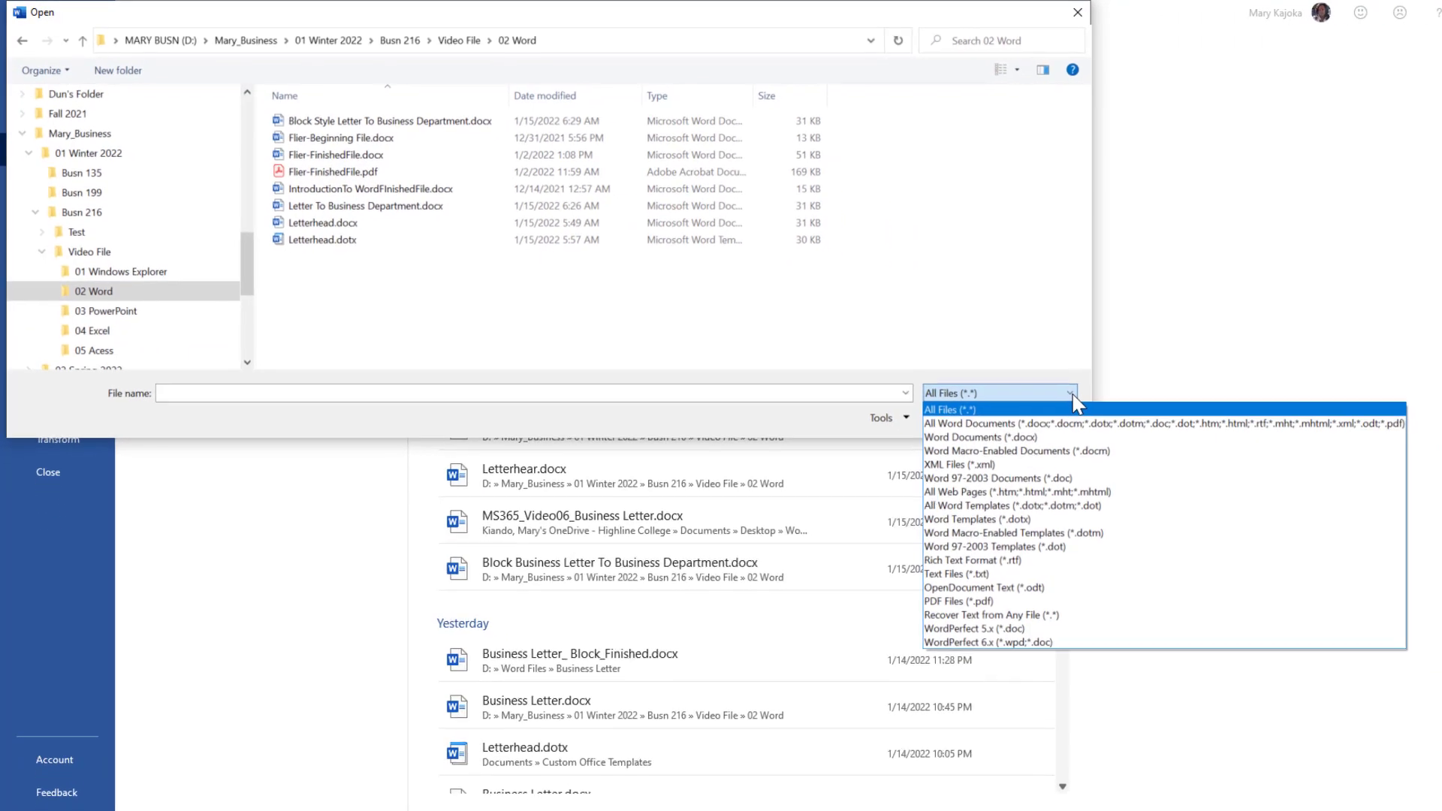
{"action": "left_click", "coordinate": [971, 410]}
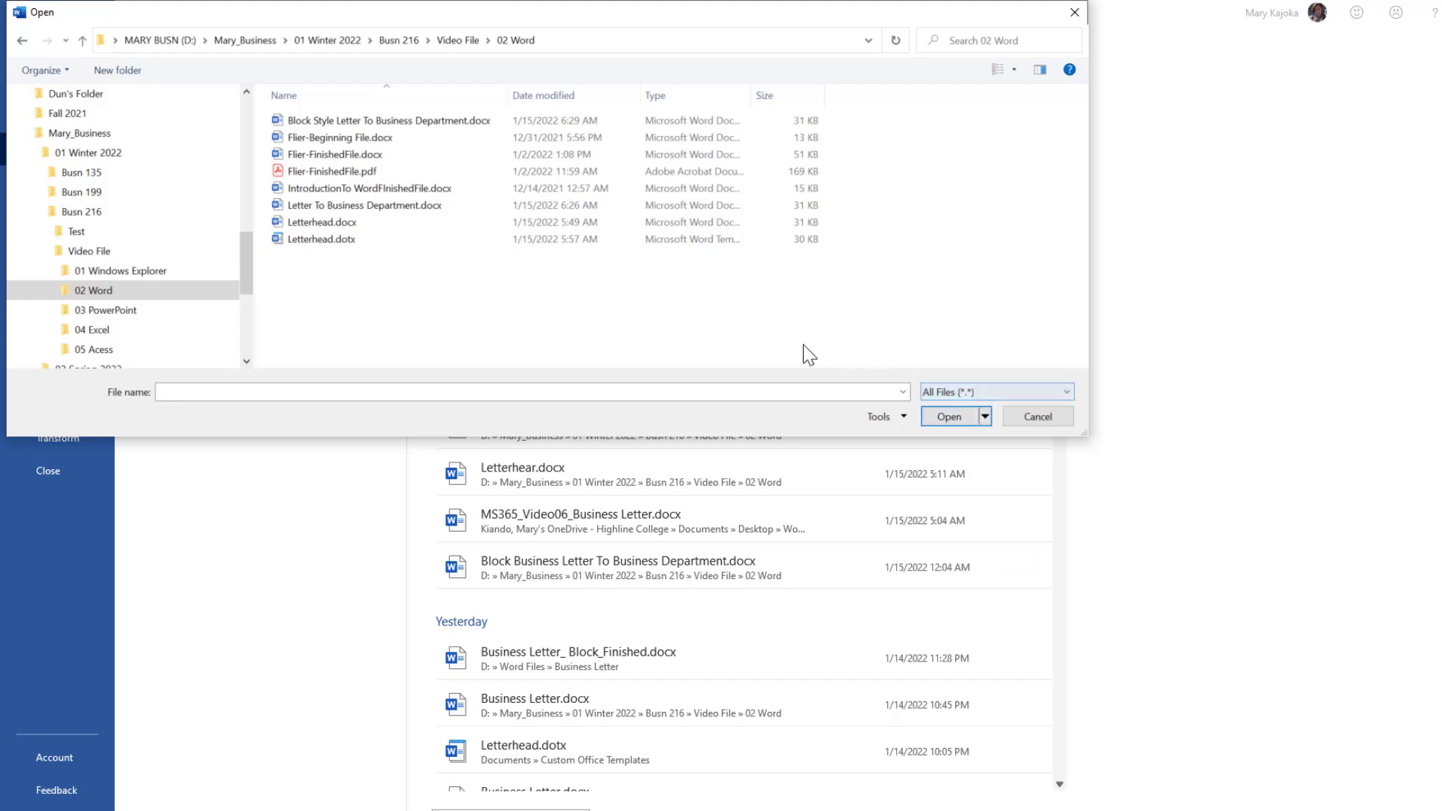
{"action": "left_click", "coordinate": [342, 240]}
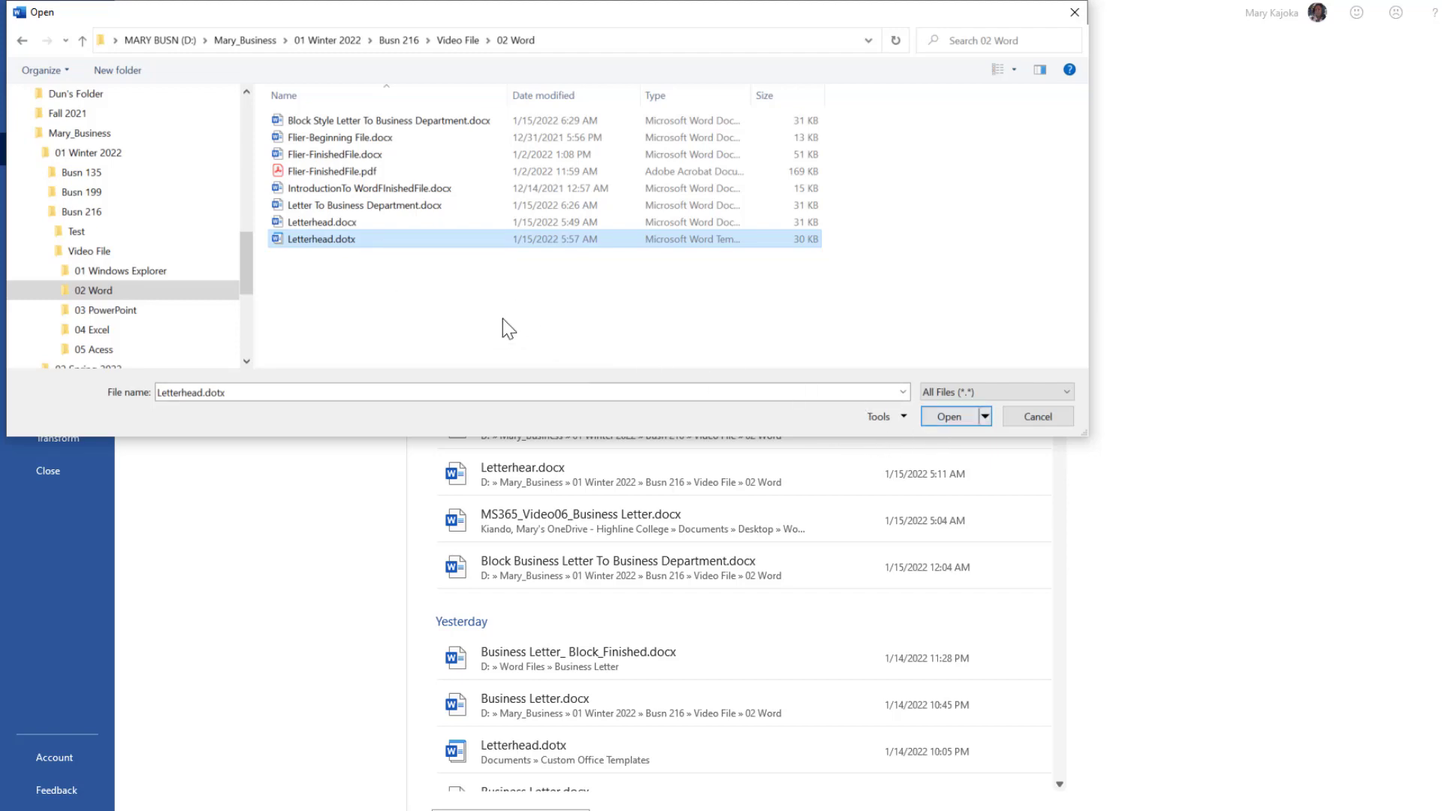
{"action": "double_click", "coordinate": [377, 239]}
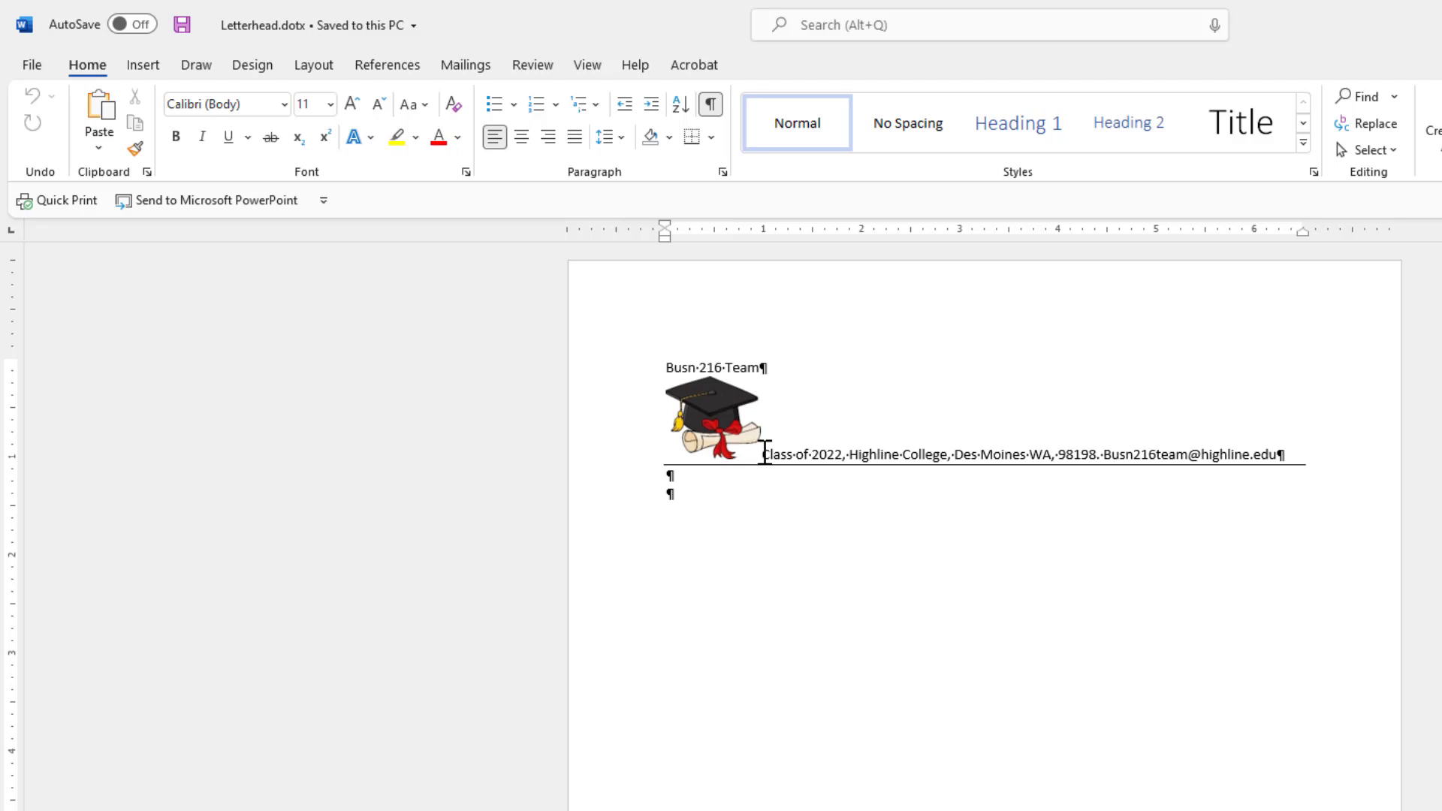
Select the 'Busn 216 Team' heading text, excluding its paragraph mark.
{"action": "triple_click", "coordinate": [736, 367]}
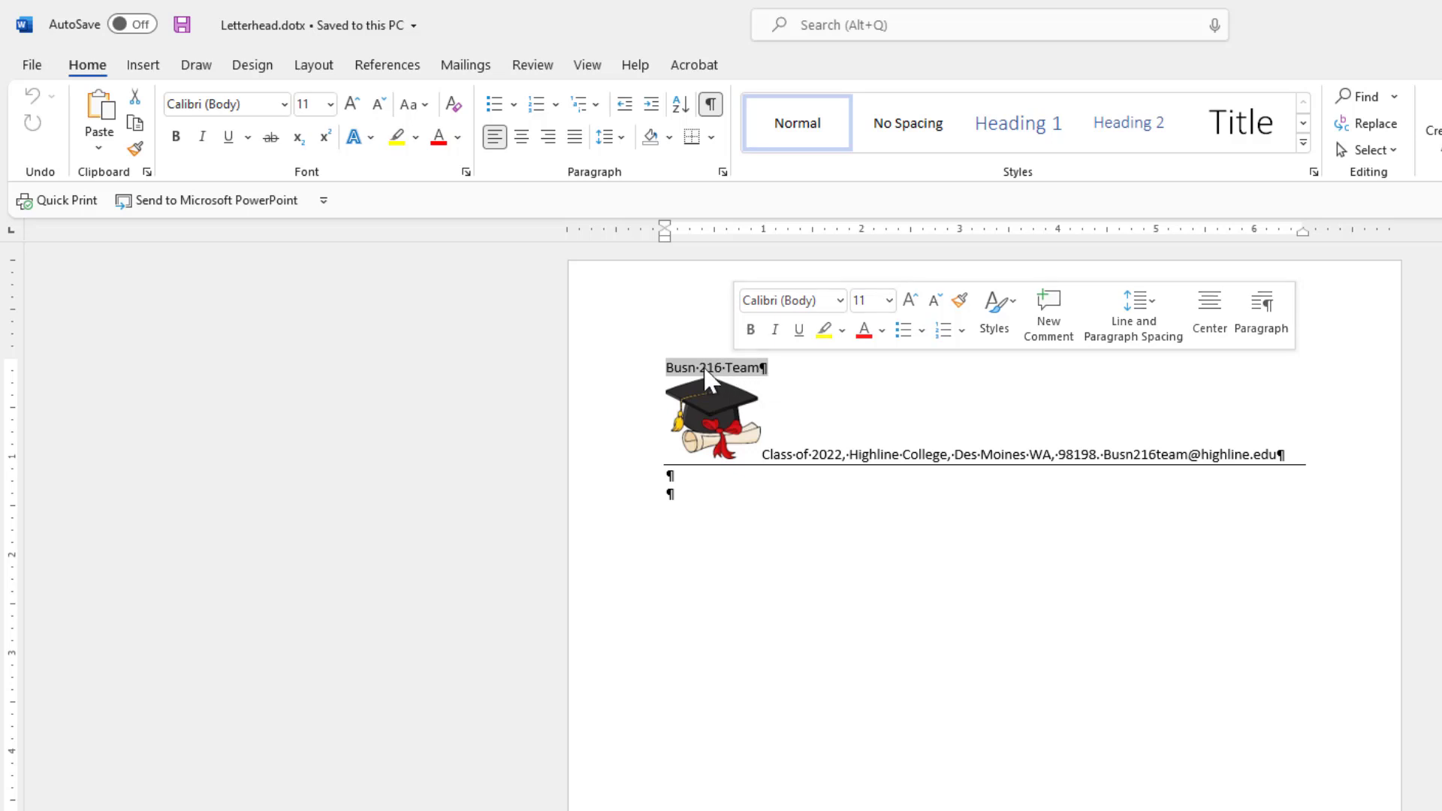
{"action": "left_click", "coordinate": [671, 368]}
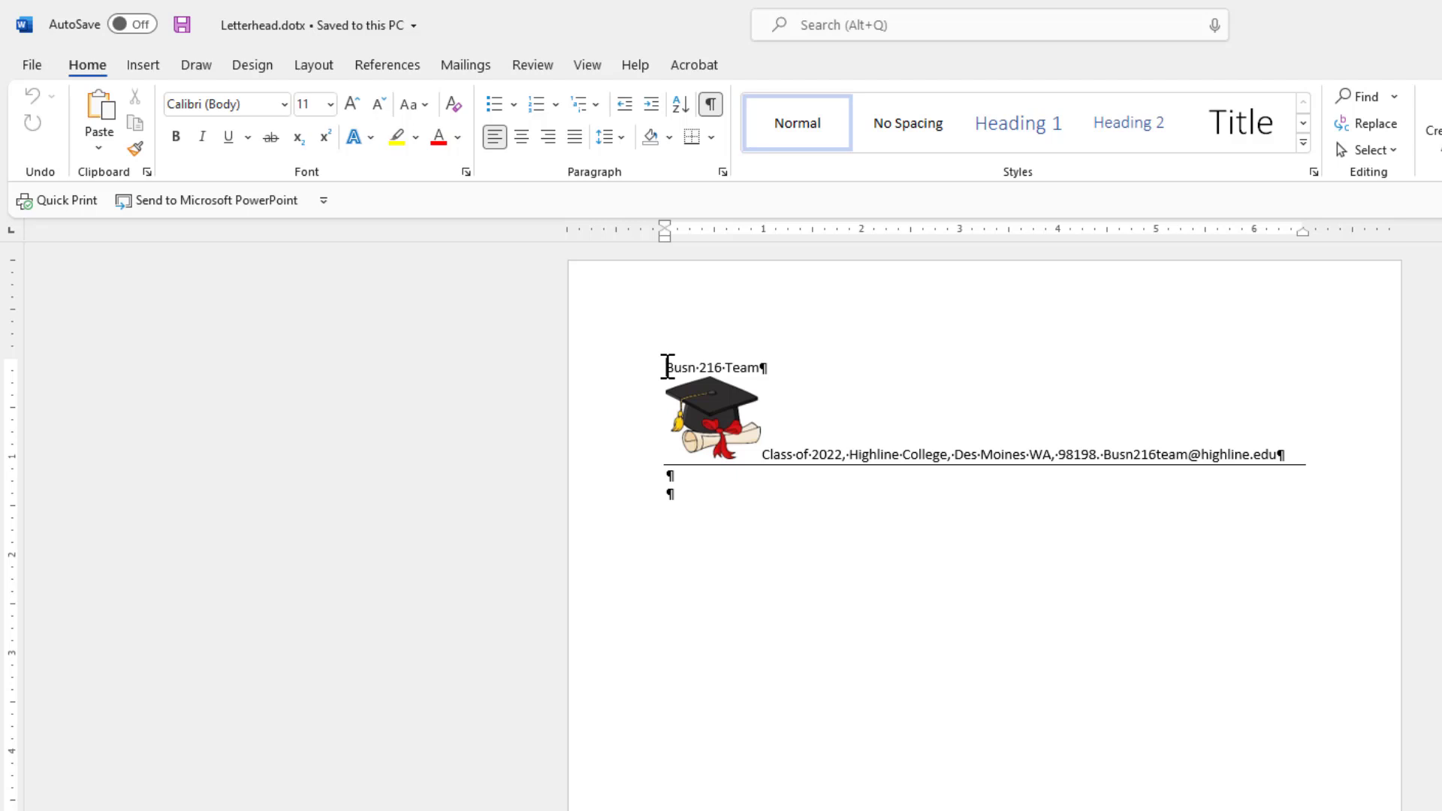
{"action": "key", "text": "shift+Right"}
{"action": "key", "text": "shift+Right"}
{"action": "key", "text": "shift+Right"}
{"action": "key", "text": "shift+Right"}
{"action": "key", "text": "shift+Right"}
{"action": "key", "text": "shift+Right"}
{"action": "key", "text": "shift+Right"}
{"action": "key", "text": "shift+Right"}
{"action": "key", "text": "shift+Right"}
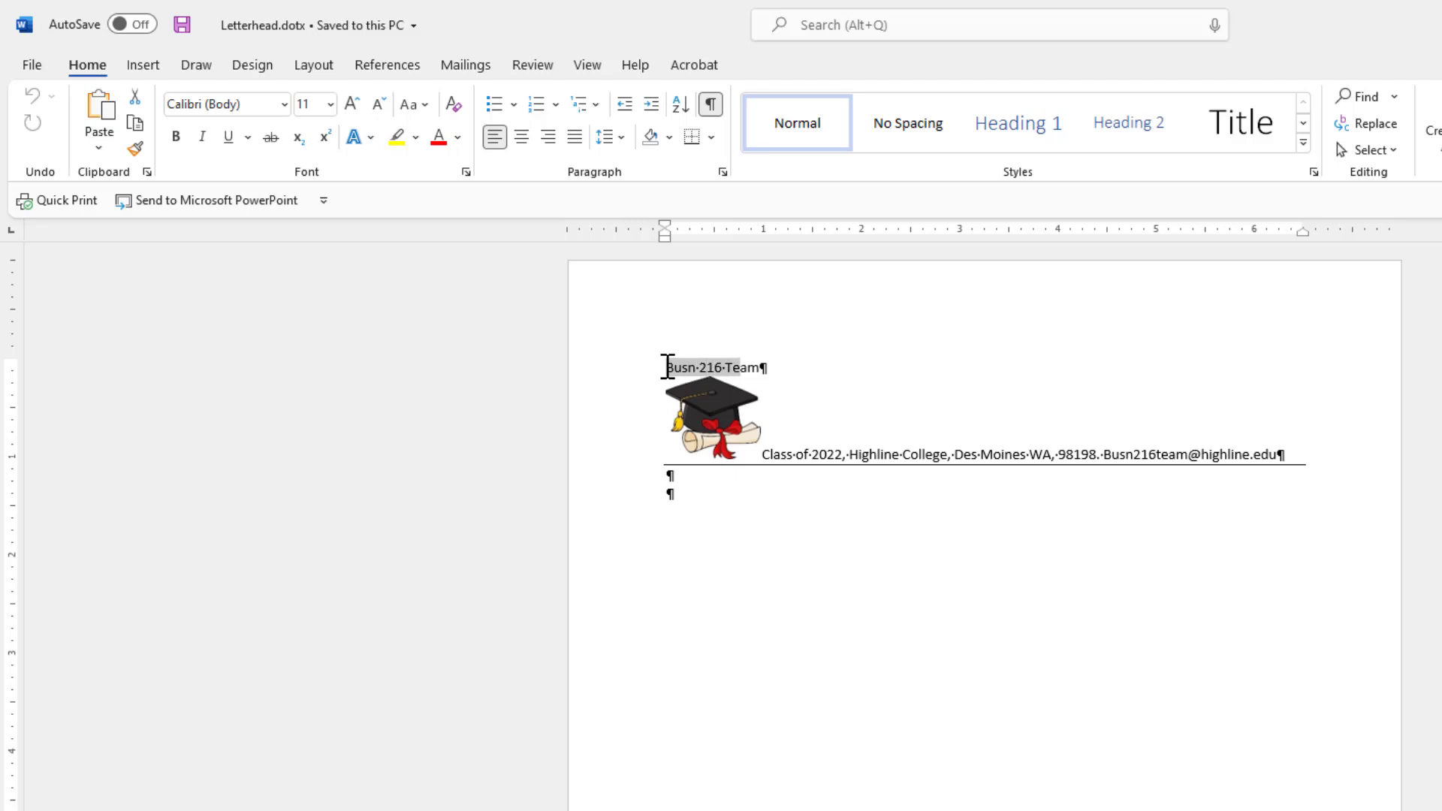
{"action": "key", "text": "shift+Right"}
{"action": "key", "text": "shift+Right"}
{"action": "key", "text": "shift+Left"}
Enlarge the heading to 15 pt, make it bold, and save the template.
{"action": "key", "text": "ctrl+bracketright"}
{"action": "key", "text": "ctrl+bracketright"}
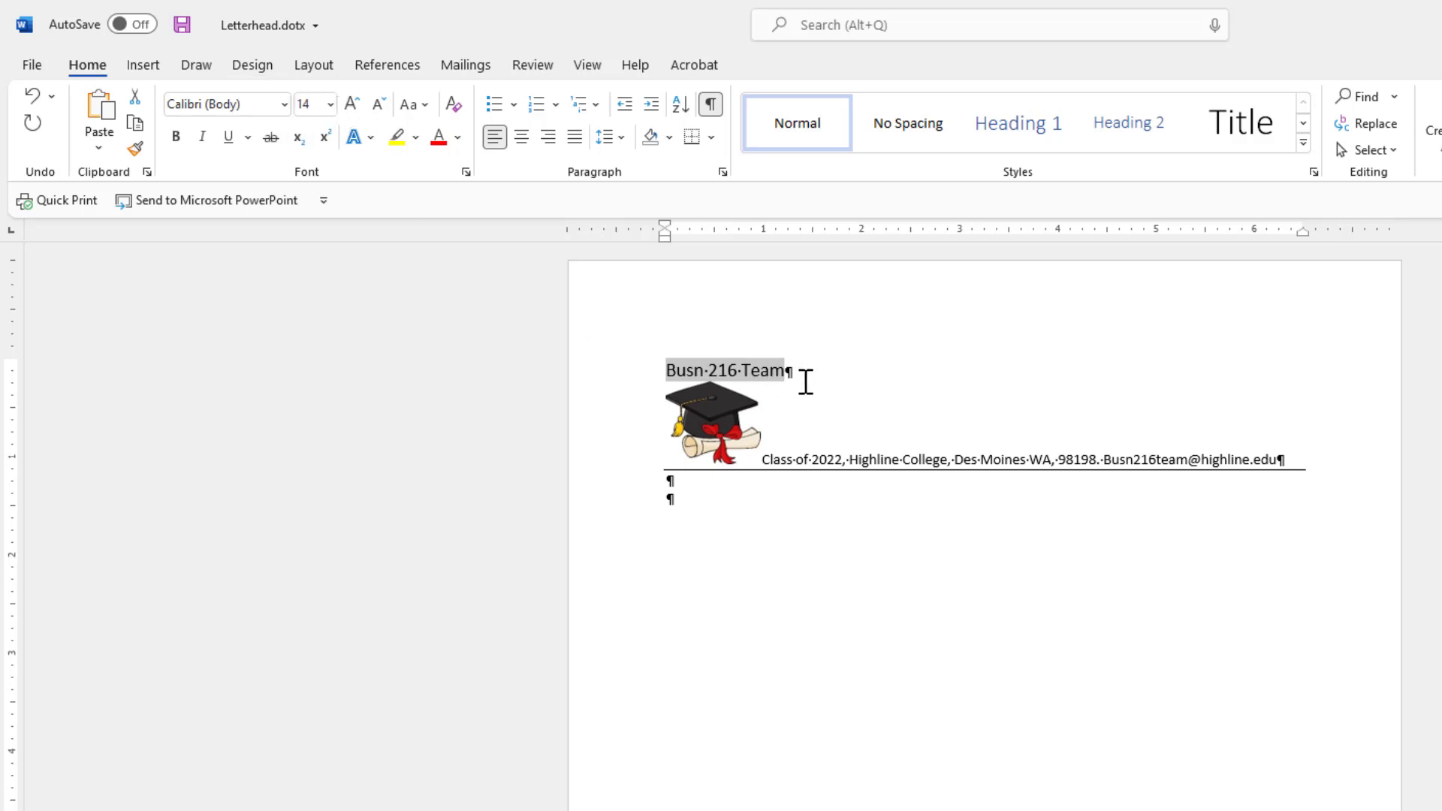
{"action": "key", "text": "ctrl+bracketright"}
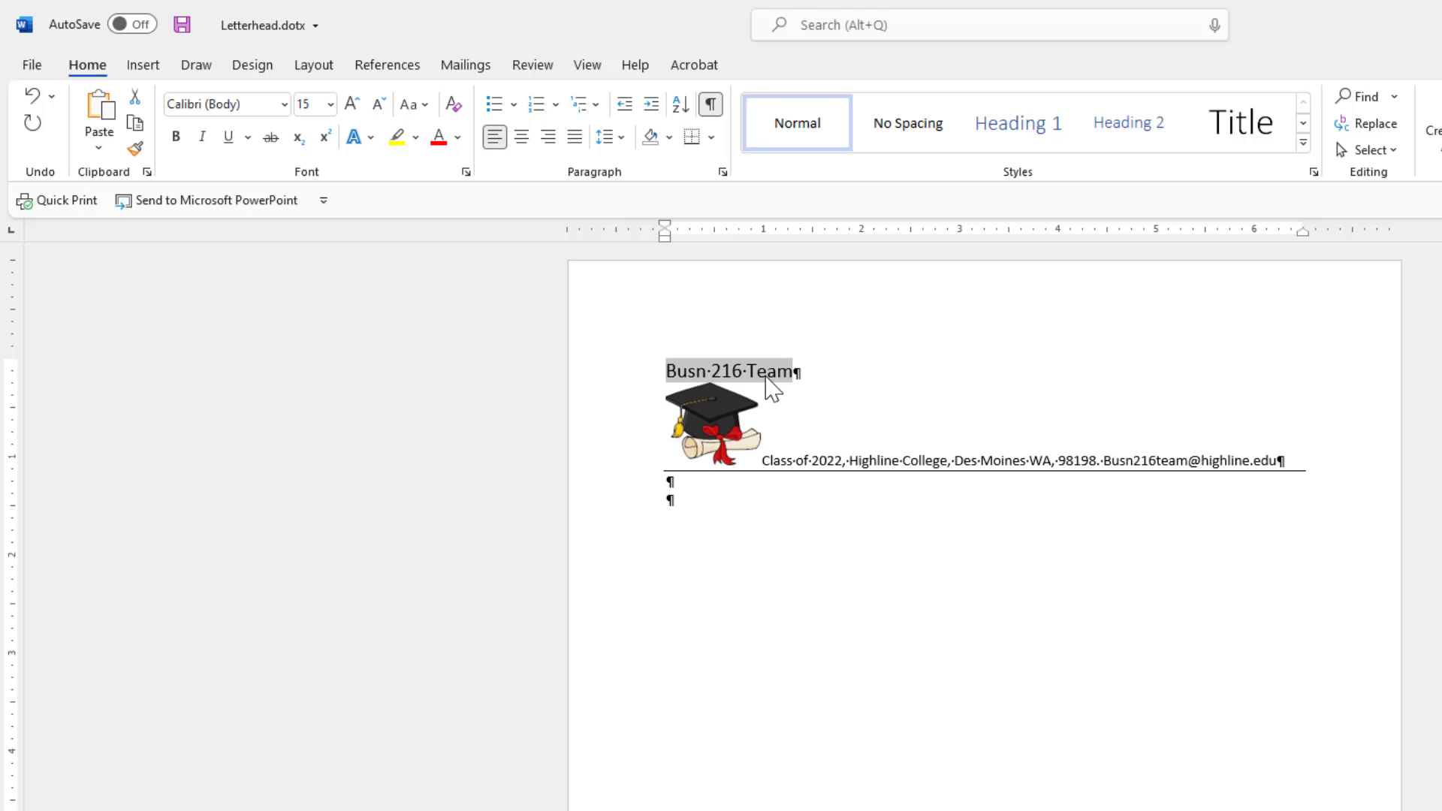
{"action": "key", "text": "ctrl+b"}
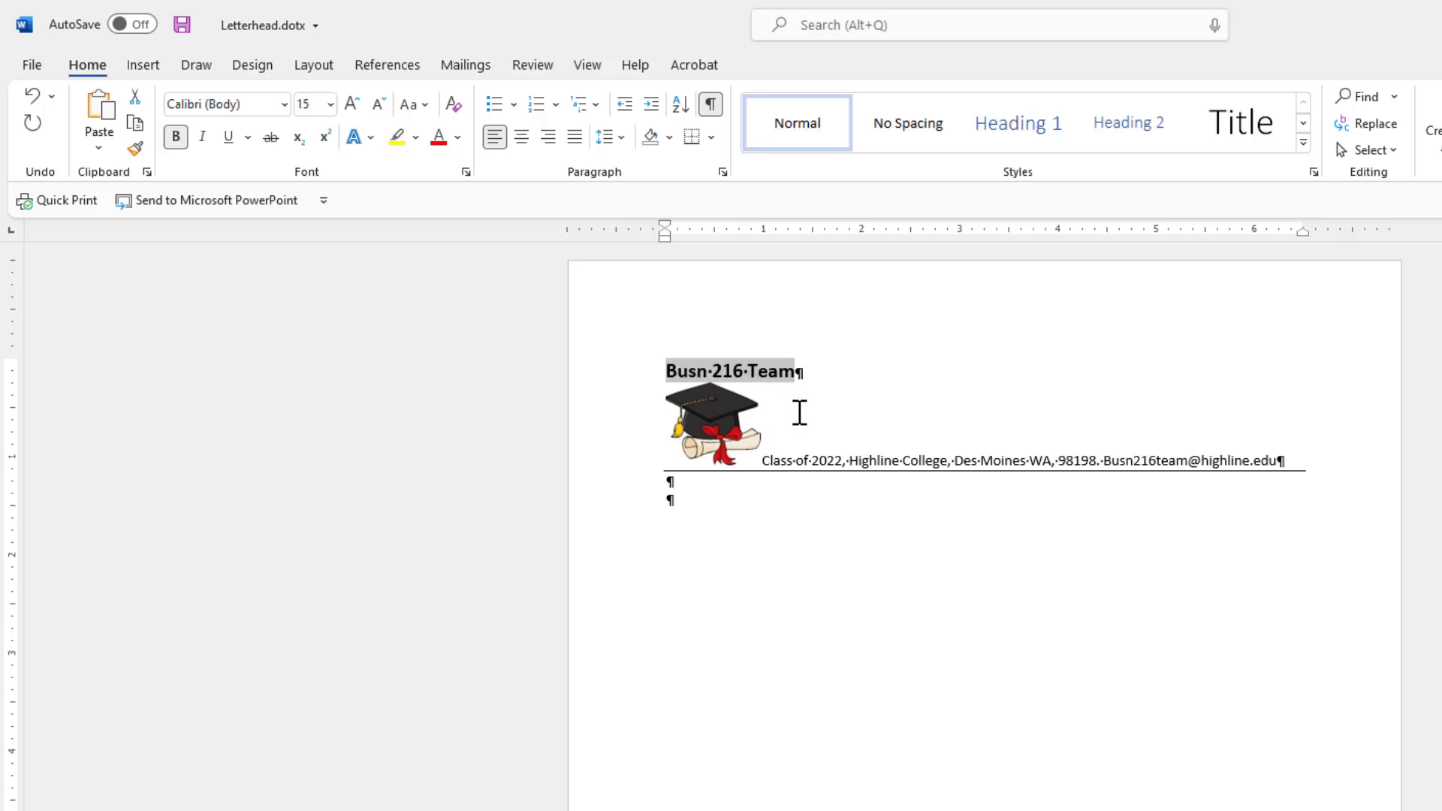
{"action": "left_click", "coordinate": [824, 370]}
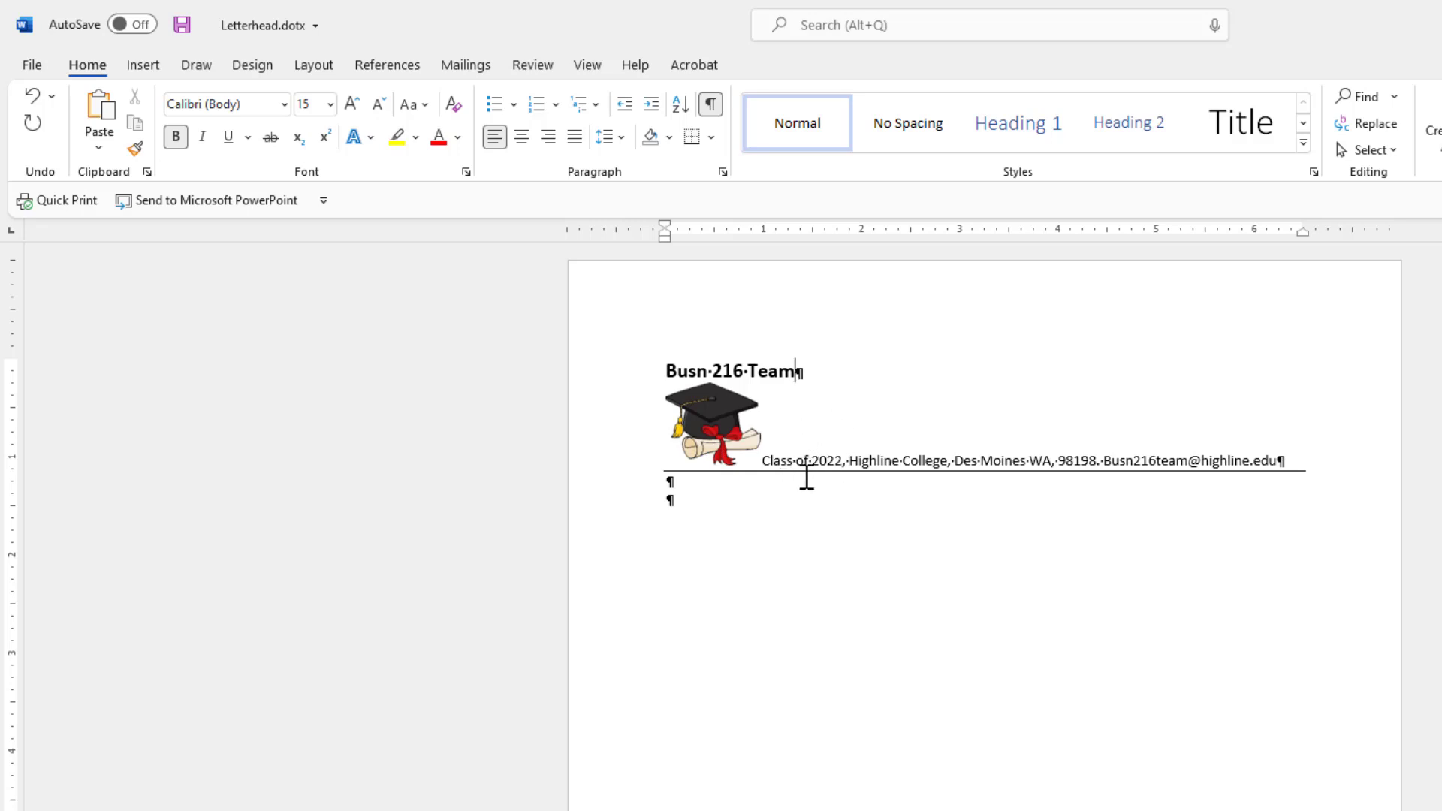
{"action": "key", "text": "ctrl+s"}
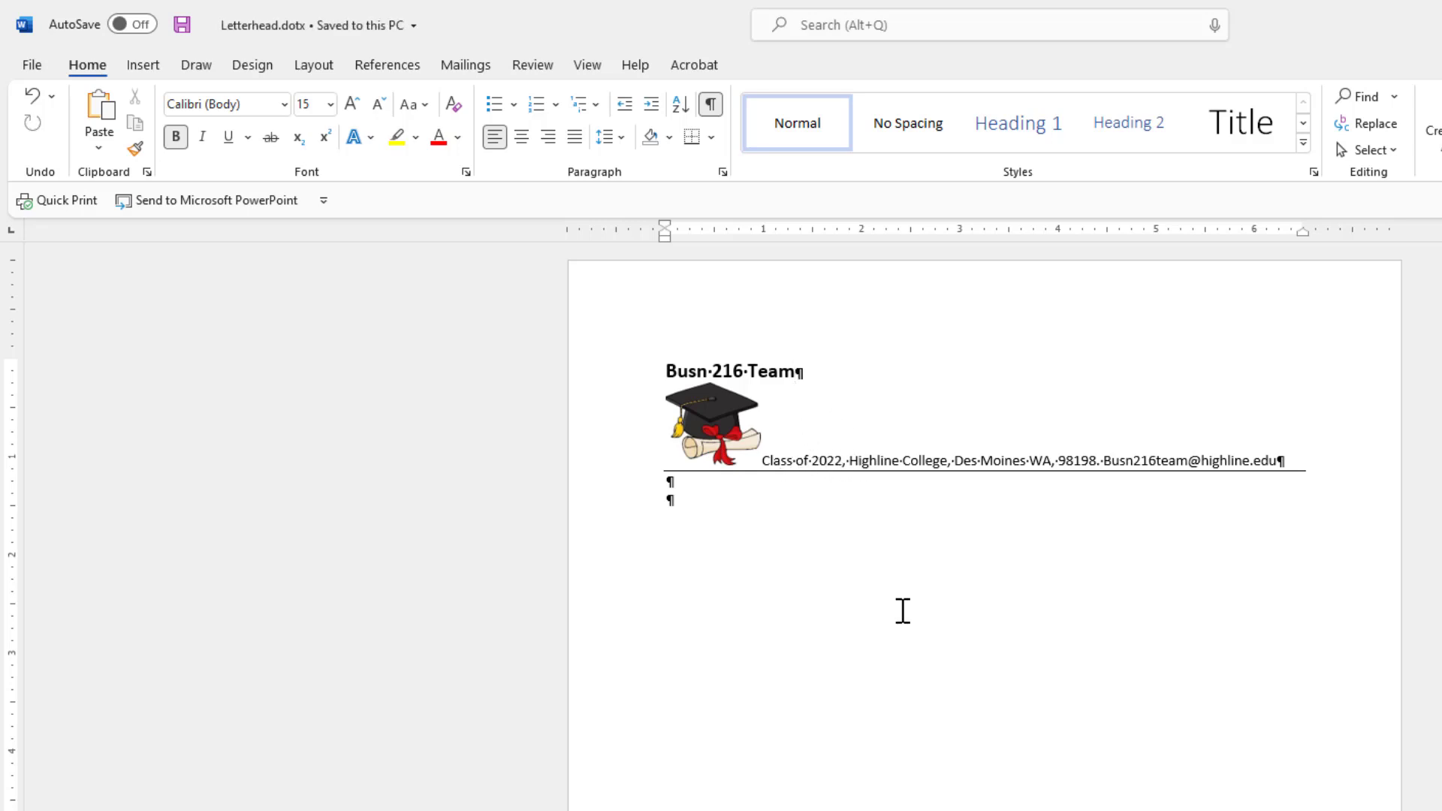